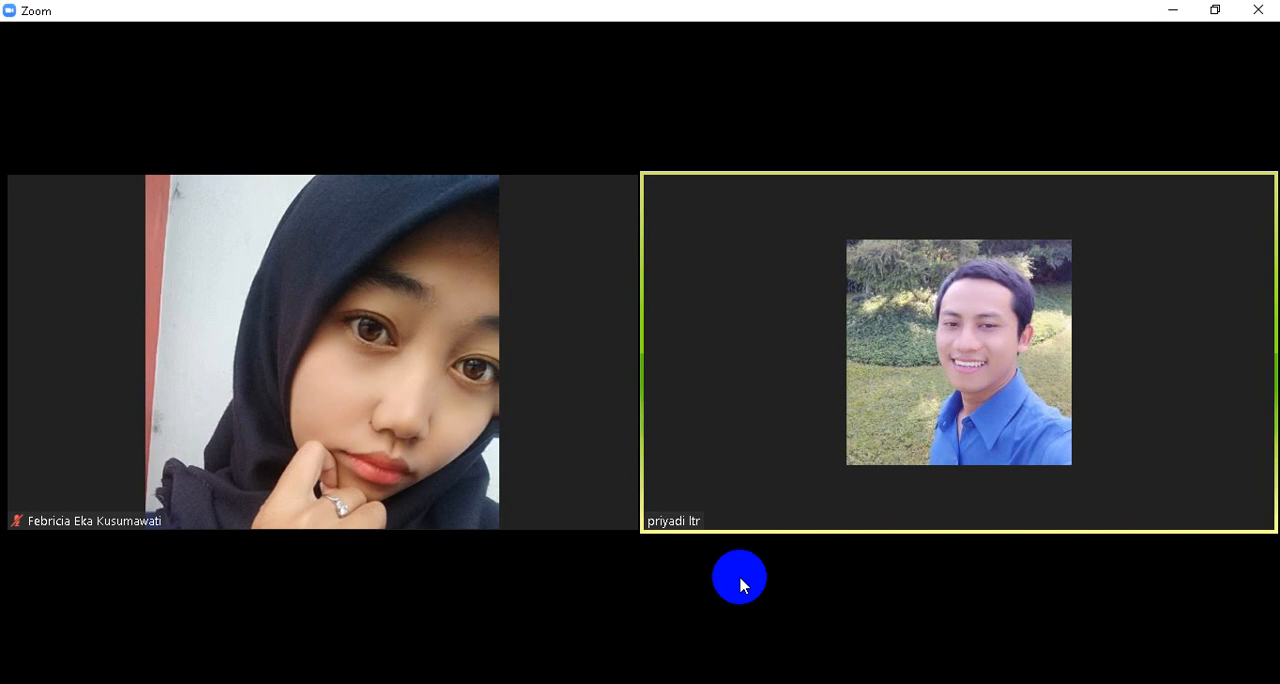
- Share the yEd window with the unnamed0 document in the Zoom meeting
{"action": "mouse_move", "coordinate": [509, 581]}
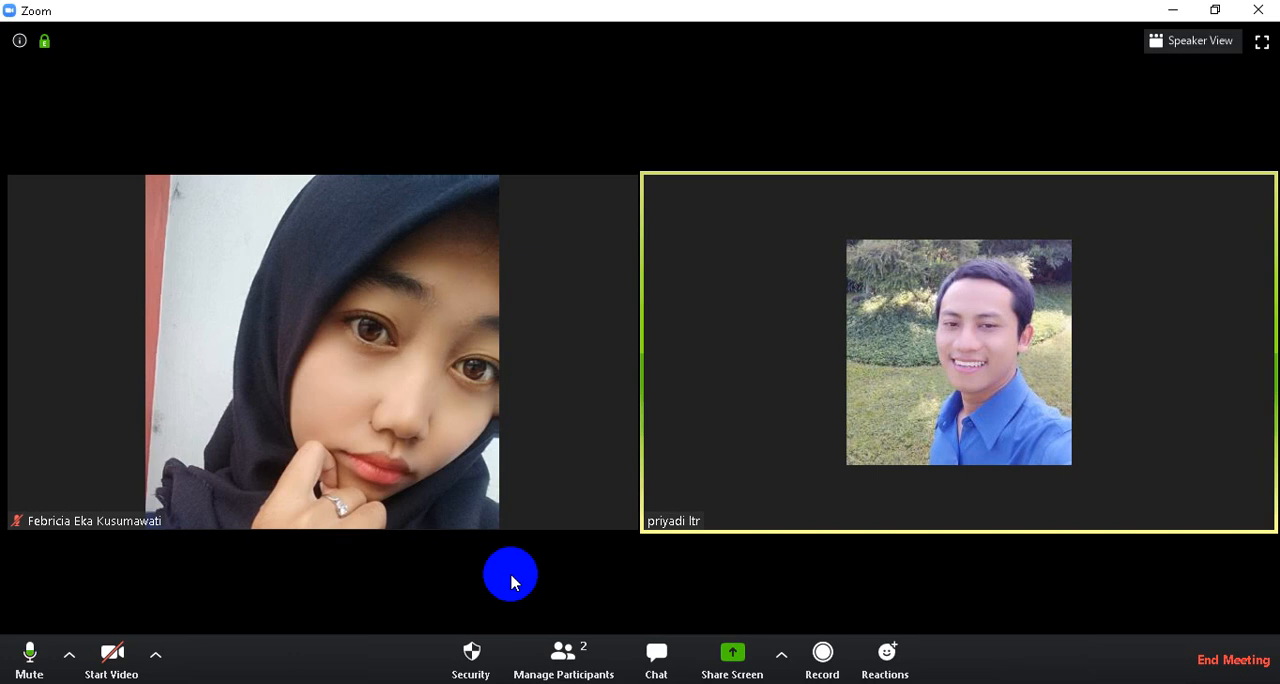
{"action": "left_click", "coordinate": [733, 652]}
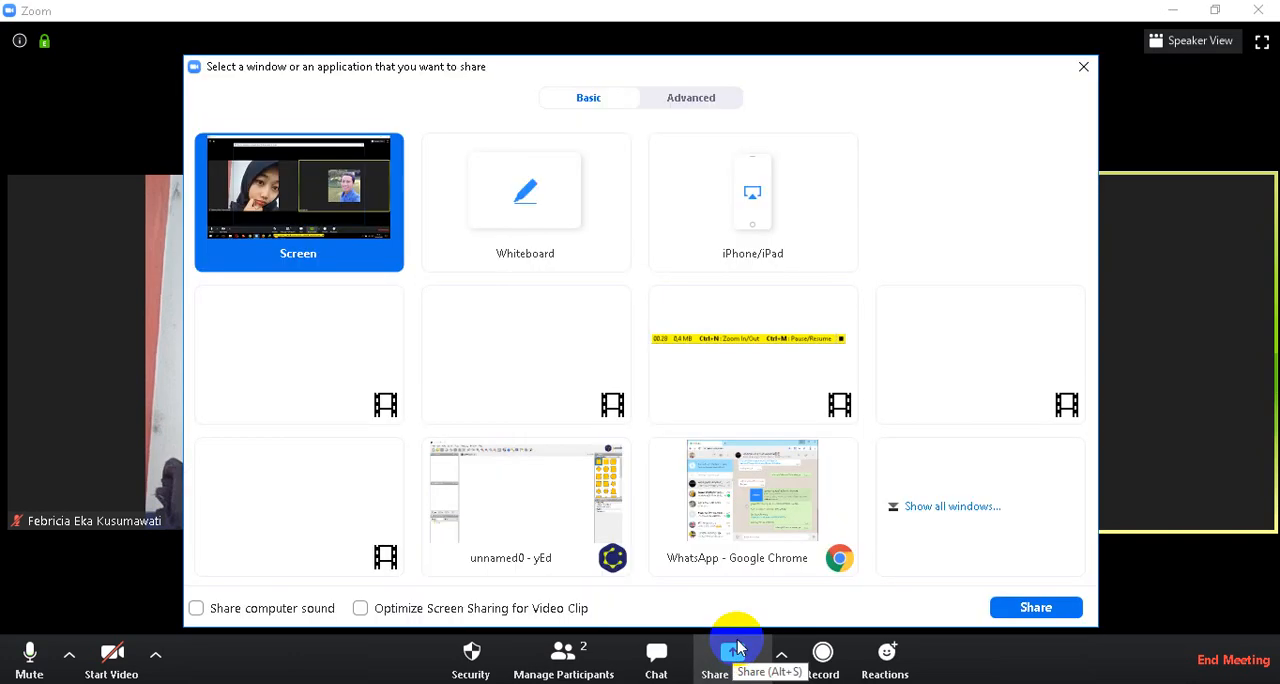
{"action": "left_click", "coordinate": [590, 482]}
{"action": "left_click", "coordinate": [1013, 599]}
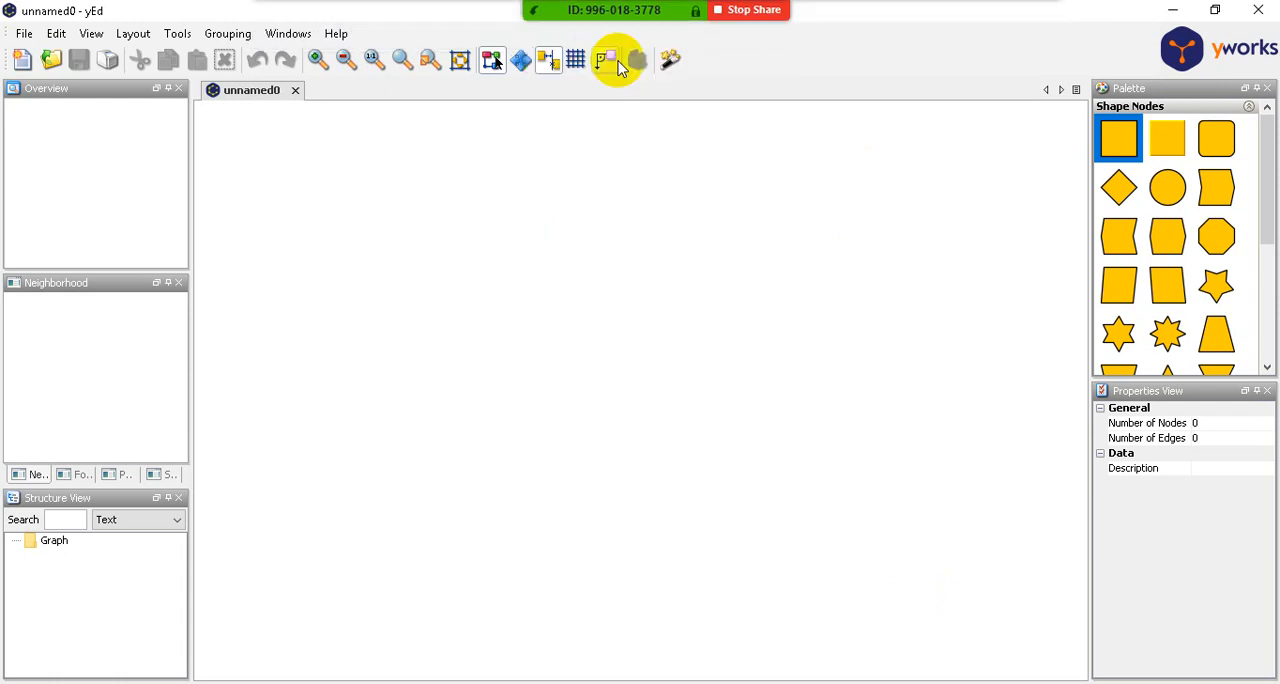
- Check the yEd version information in the About dialog and close the dialog
{"action": "left_click", "coordinate": [336, 33]}
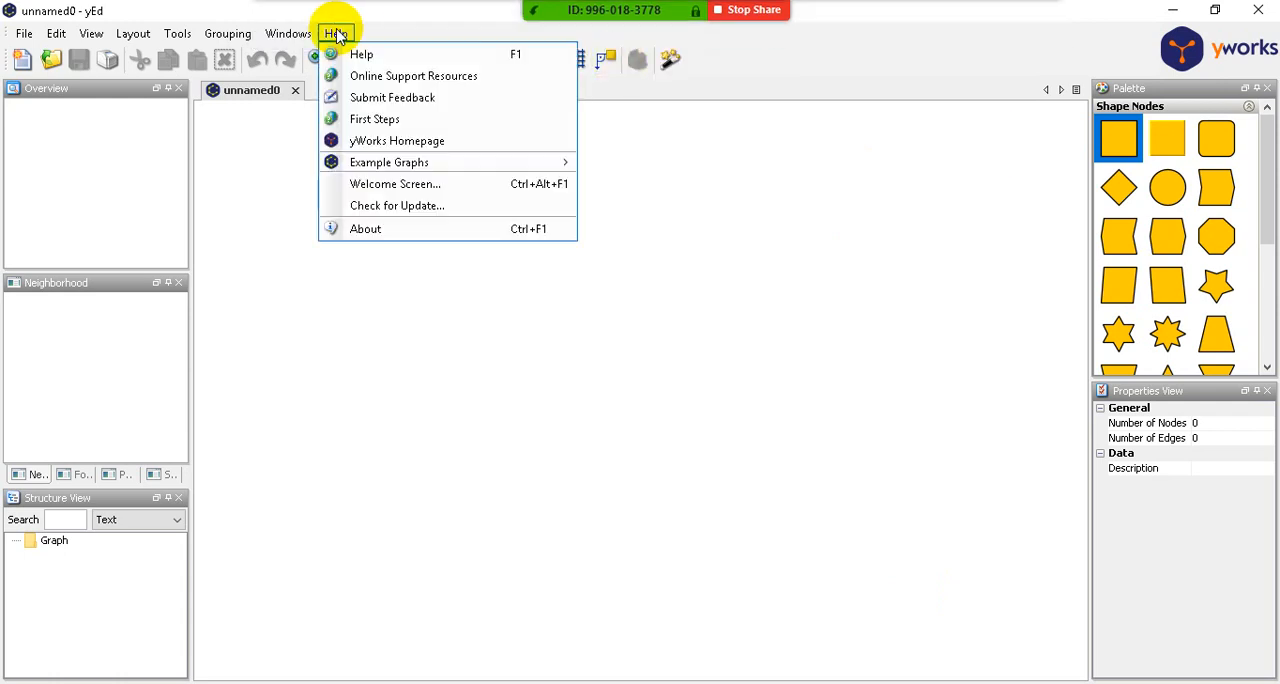
{"action": "left_click", "coordinate": [368, 229]}
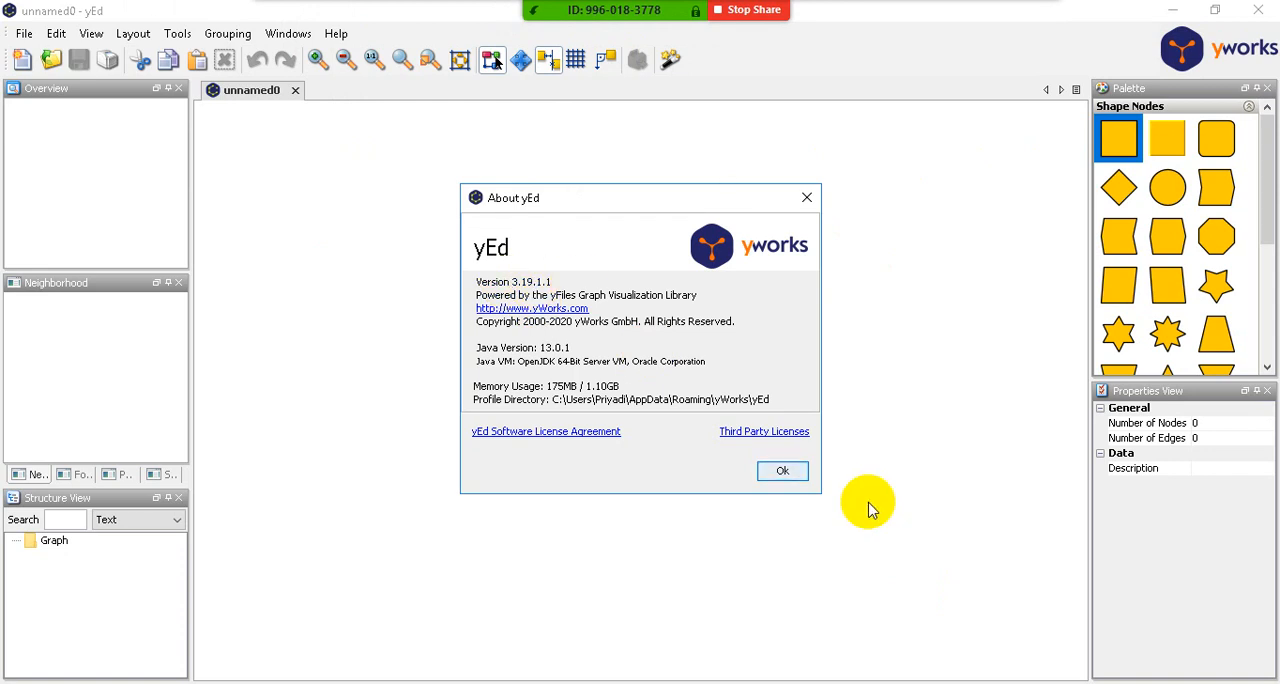
{"action": "left_click", "coordinate": [785, 474]}
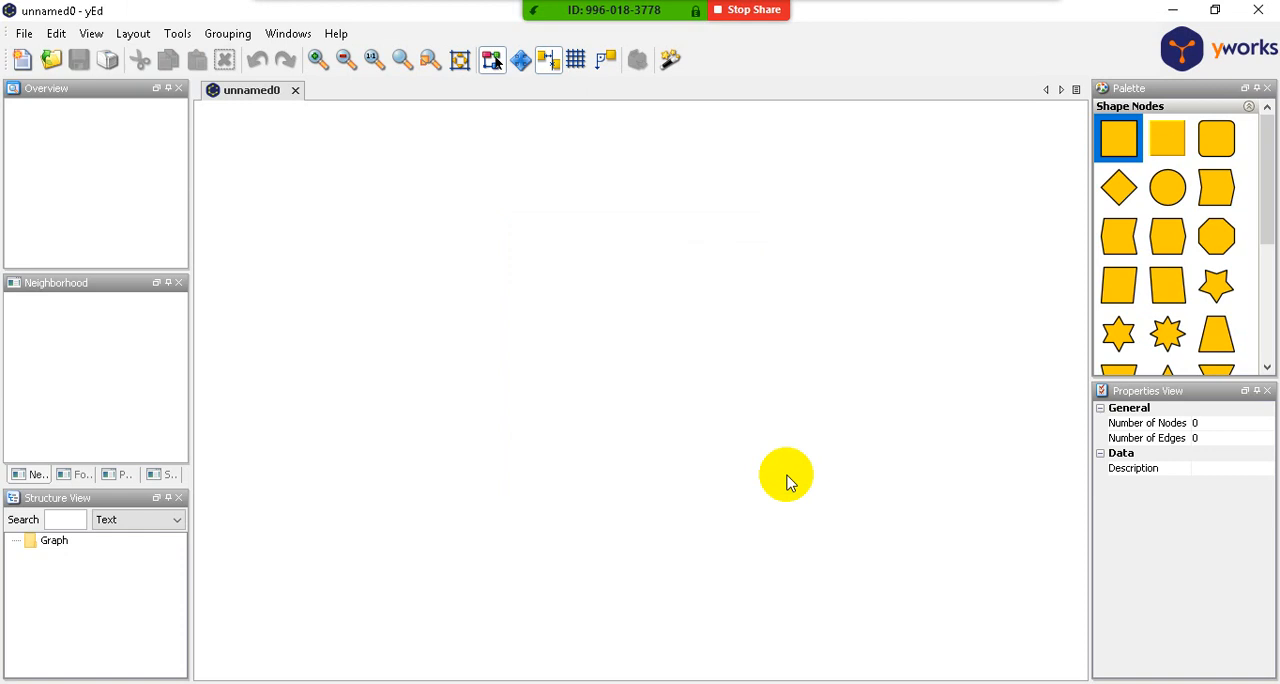
{"action": "left_click", "coordinate": [817, 387]}
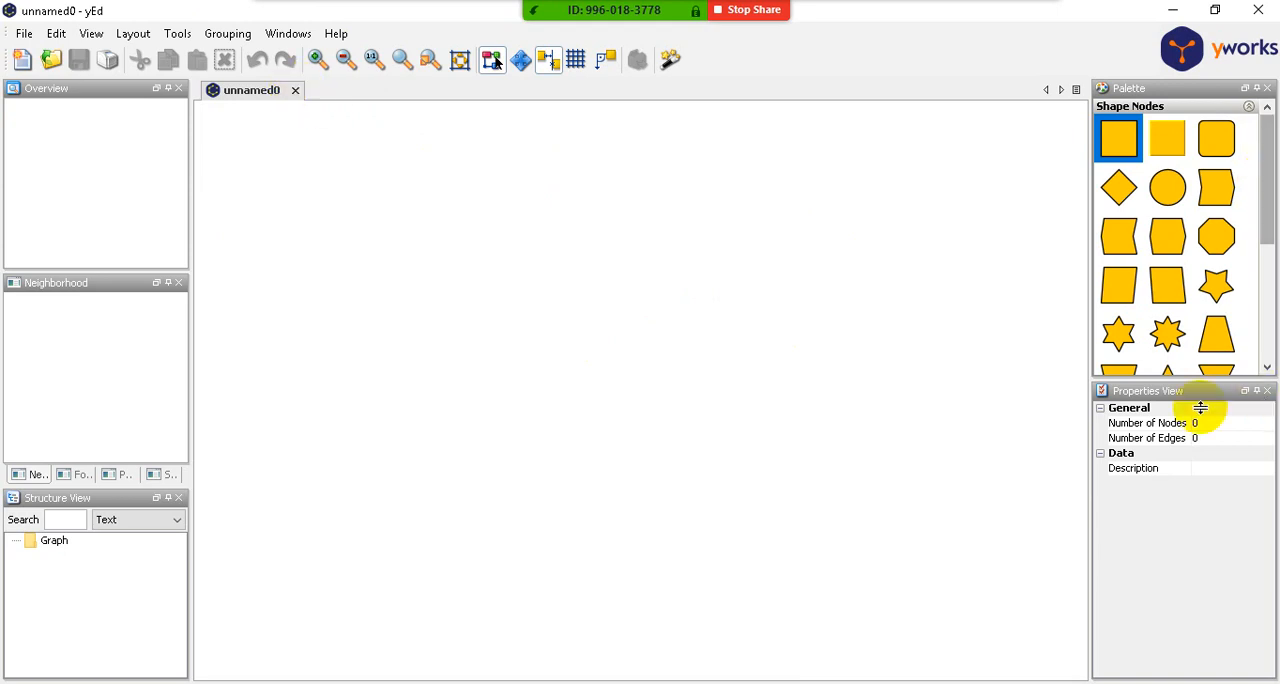
- Enlarge the Palette panel by lowering its border with the Properties View
{"action": "left_click_drag", "start_coordinate": [1195, 386], "coordinate": [1211, 535]}
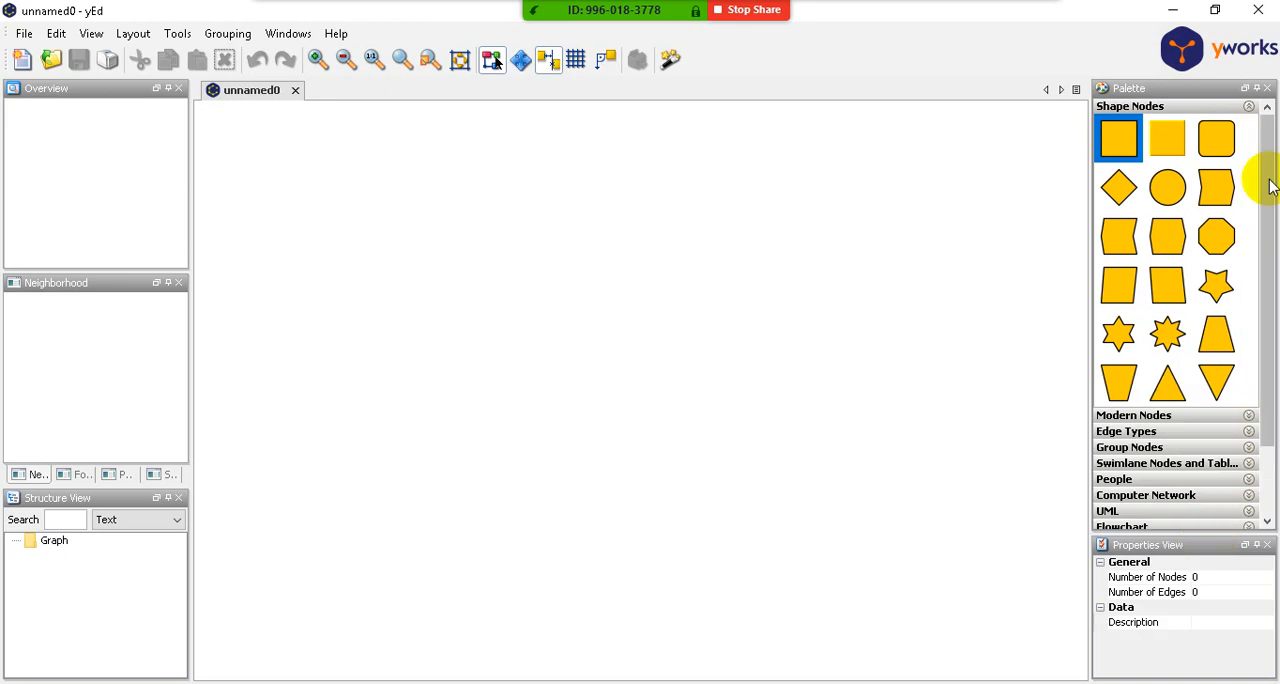
{"action": "left_click_drag", "start_coordinate": [1271, 186], "coordinate": [1274, 252]}
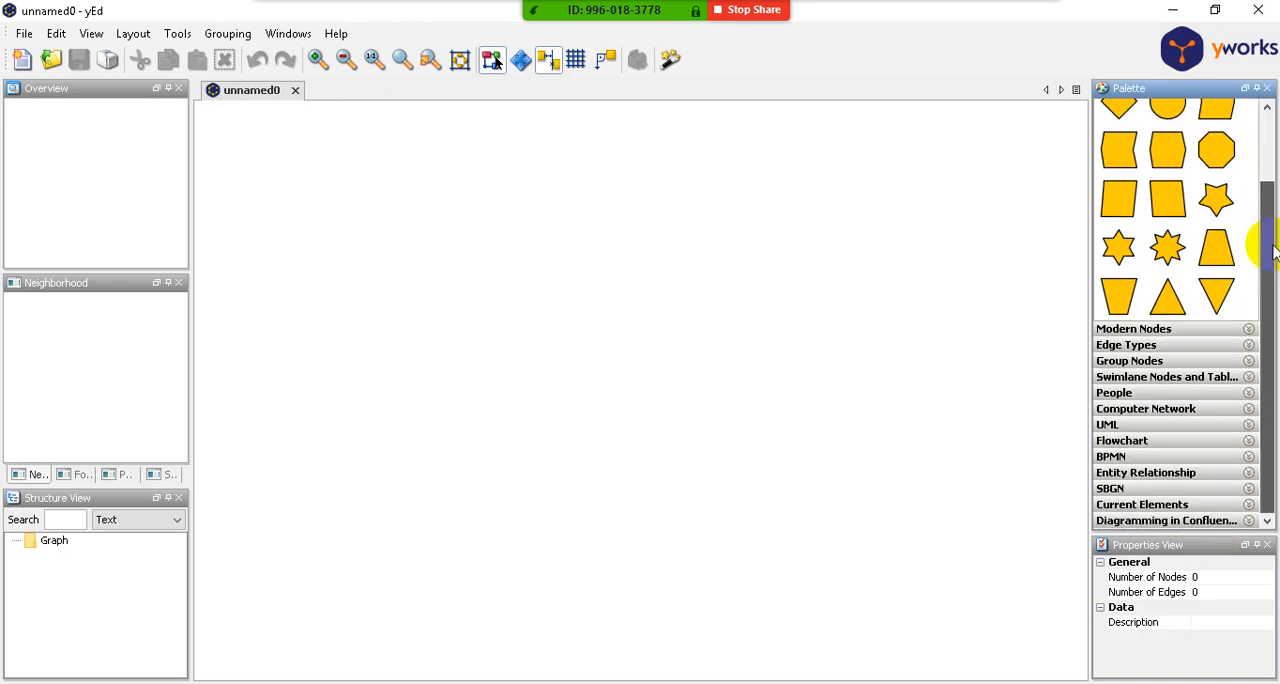
{"action": "scroll", "coordinate": [1188, 203], "scroll_direction": "up", "scroll_amount": 3}
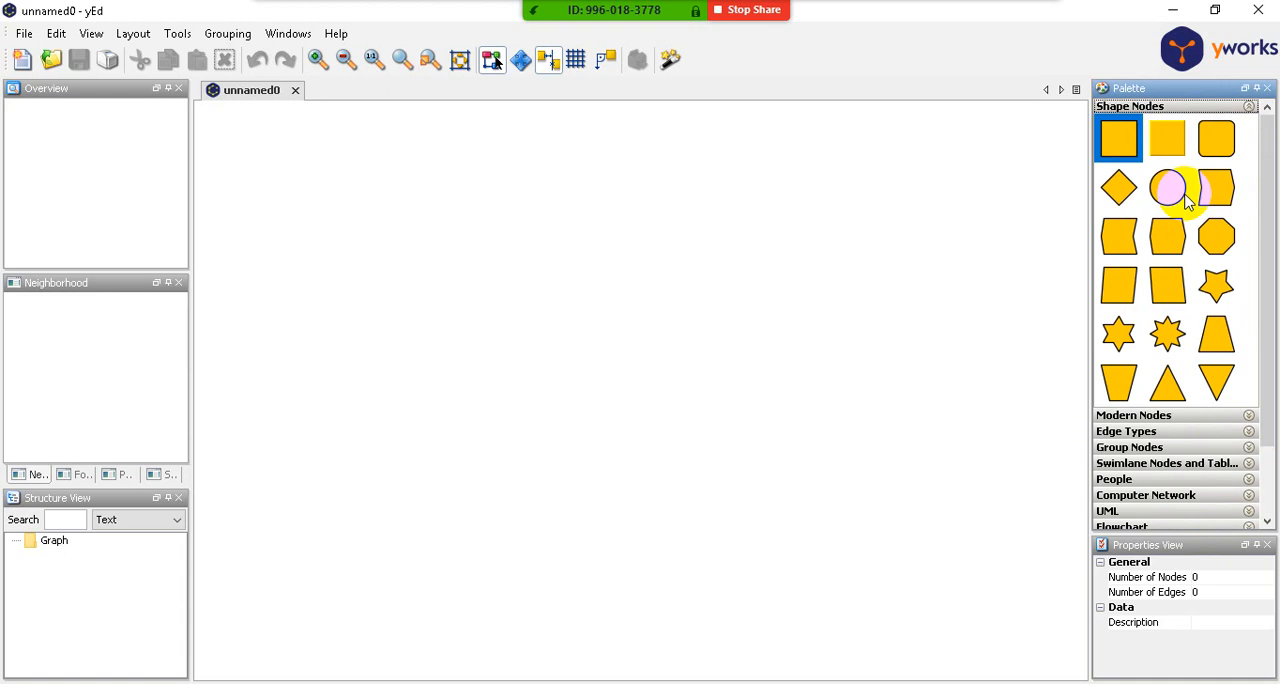
- Examine the palette's section list, from Shape Nodes through to Diagramming in Confluence
{"action": "scroll", "coordinate": [1186, 476], "scroll_direction": "down", "scroll_amount": 1}
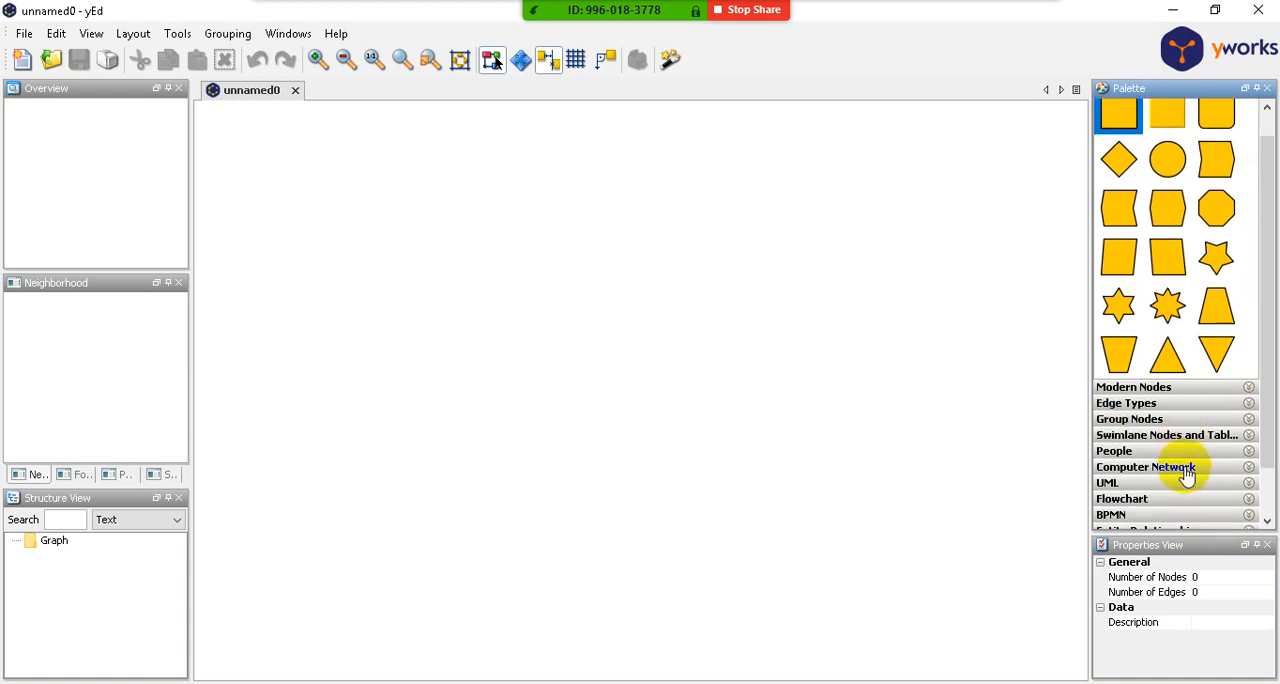
{"action": "scroll", "coordinate": [1190, 500], "scroll_direction": "down", "scroll_amount": 1}
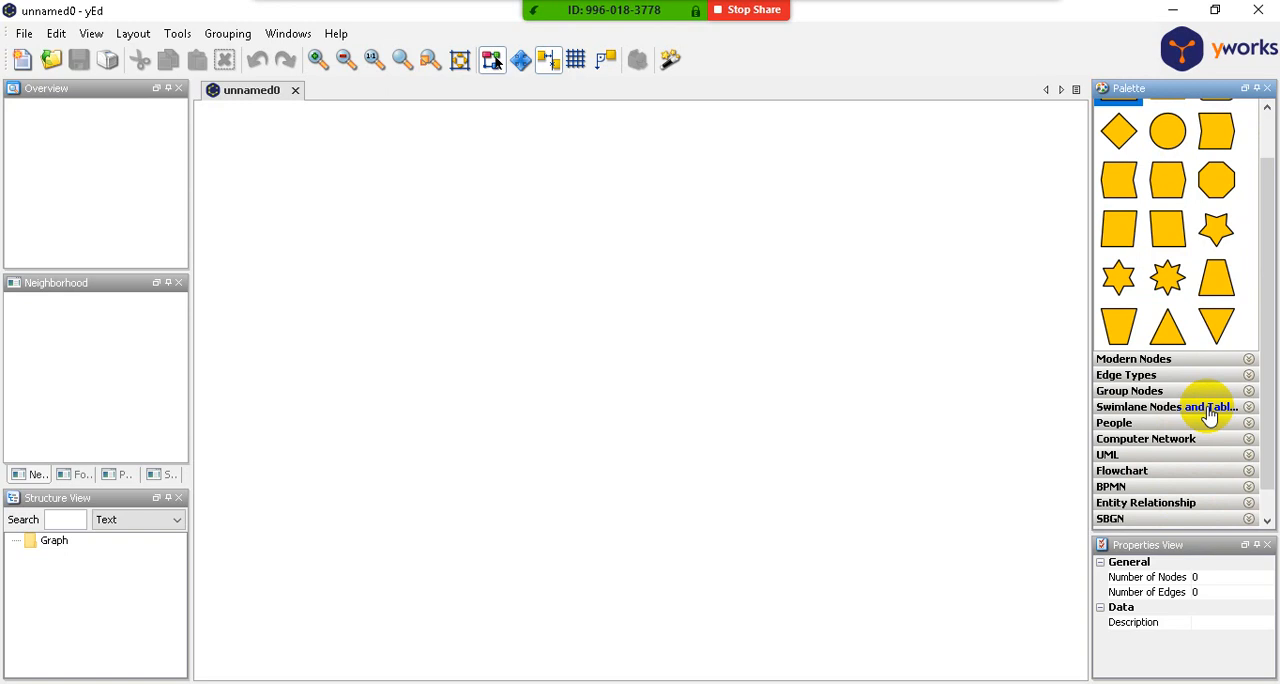
{"action": "scroll", "coordinate": [1210, 415], "scroll_direction": "down", "scroll_amount": 1}
{"action": "scroll", "coordinate": [1210, 415], "scroll_direction": "down", "scroll_amount": 1}
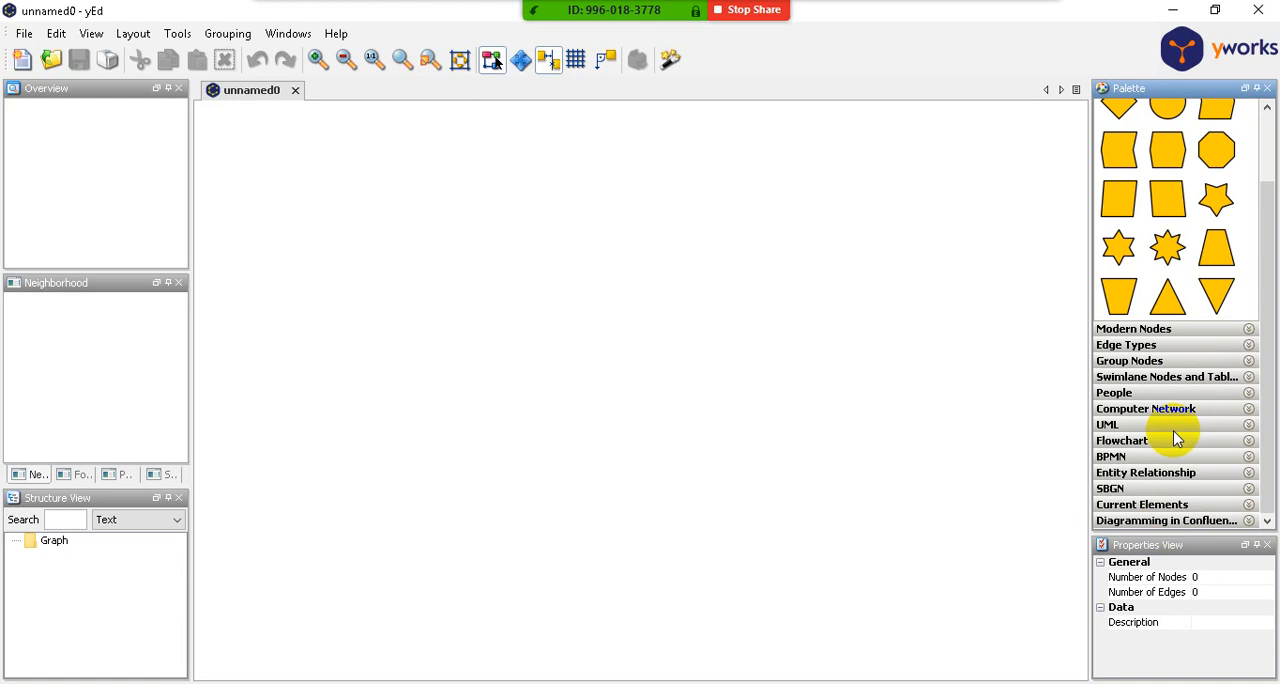
{"action": "scroll", "coordinate": [1170, 325], "scroll_direction": "up", "scroll_amount": 3}
{"action": "scroll", "coordinate": [1180, 340], "scroll_direction": "down", "scroll_amount": 2}
{"action": "scroll", "coordinate": [1183, 345], "scroll_direction": "down", "scroll_amount": 1}
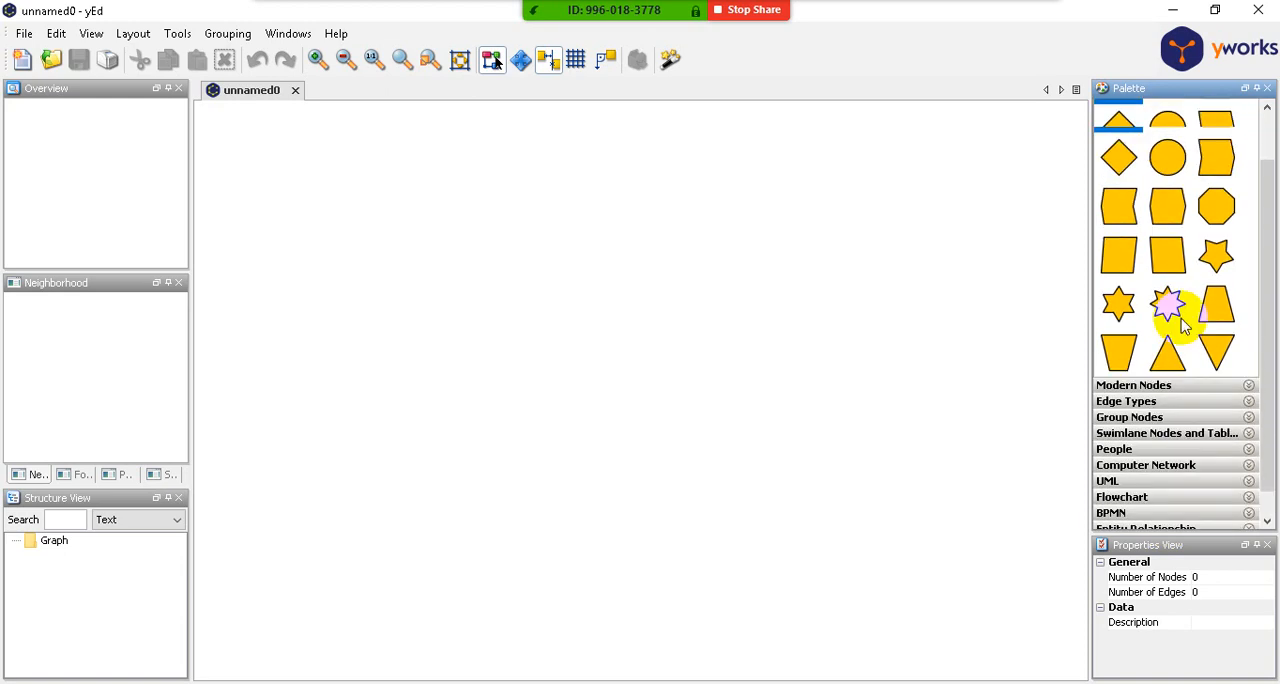
{"action": "scroll", "coordinate": [1168, 300], "scroll_direction": "up", "scroll_amount": 3}
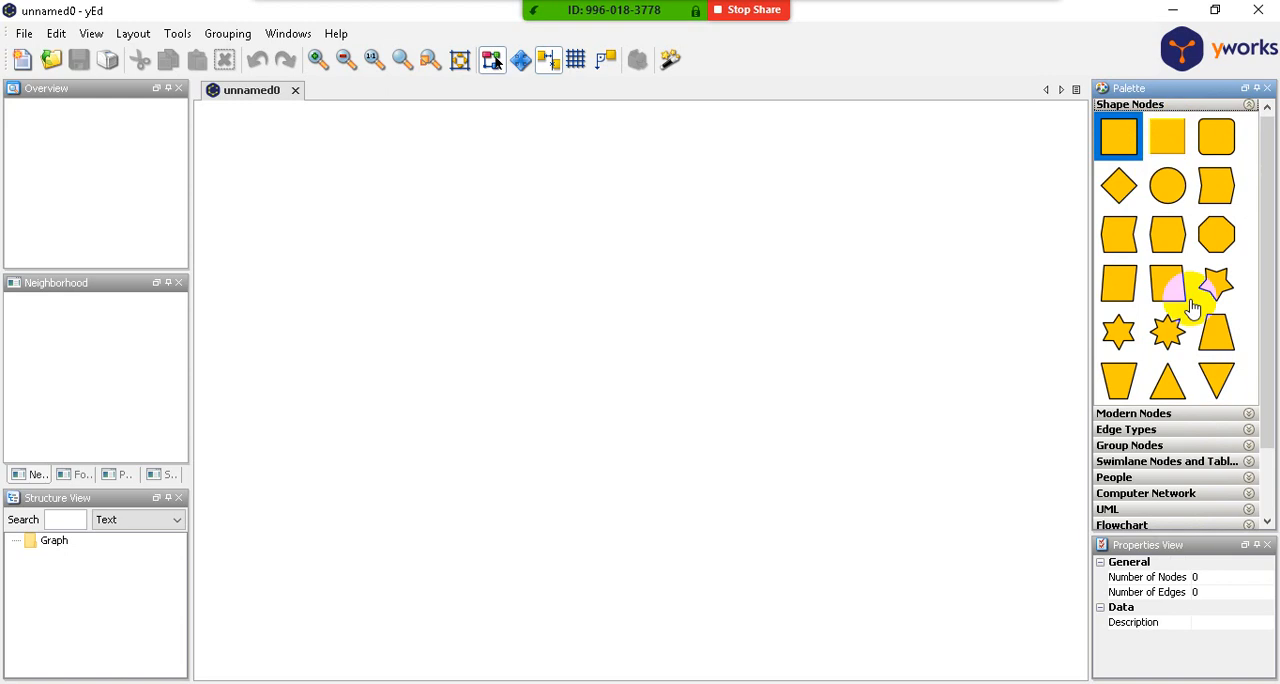
- Expand the Modern Nodes and Edge Types sections of the palette
{"action": "left_click", "coordinate": [1134, 415]}
{"action": "scroll", "coordinate": [1160, 422], "scroll_direction": "down", "scroll_amount": 3}
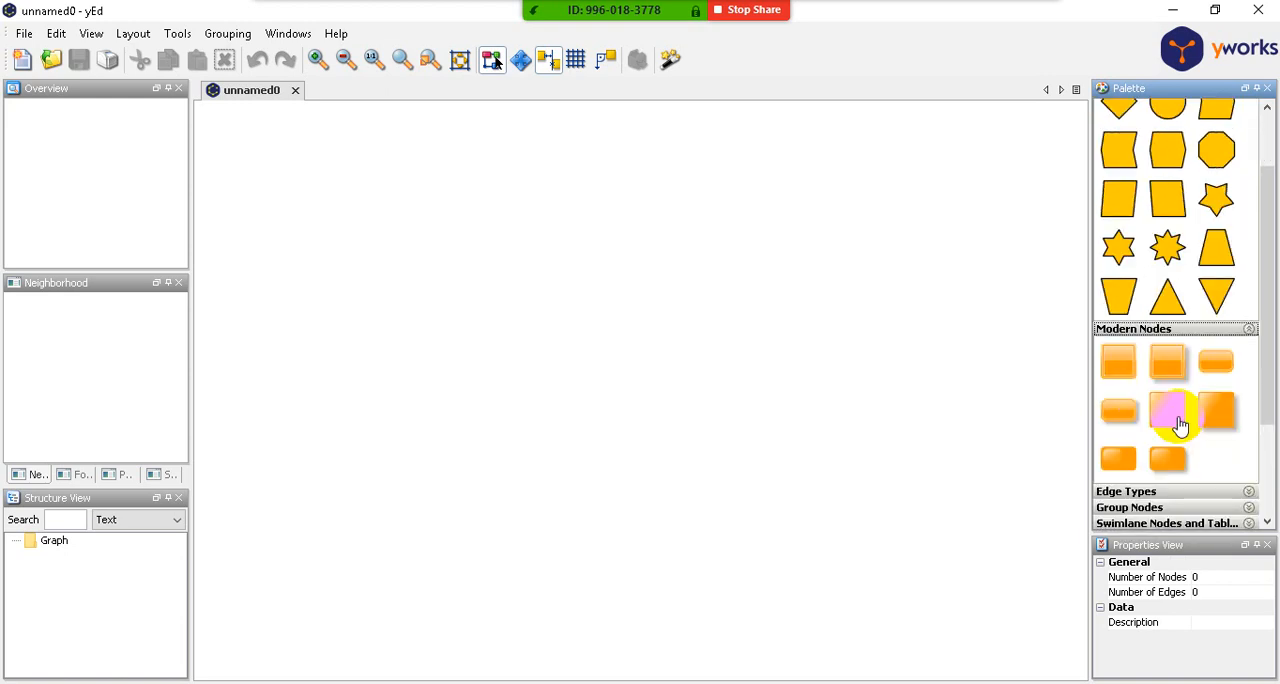
{"action": "left_click", "coordinate": [1130, 405]}
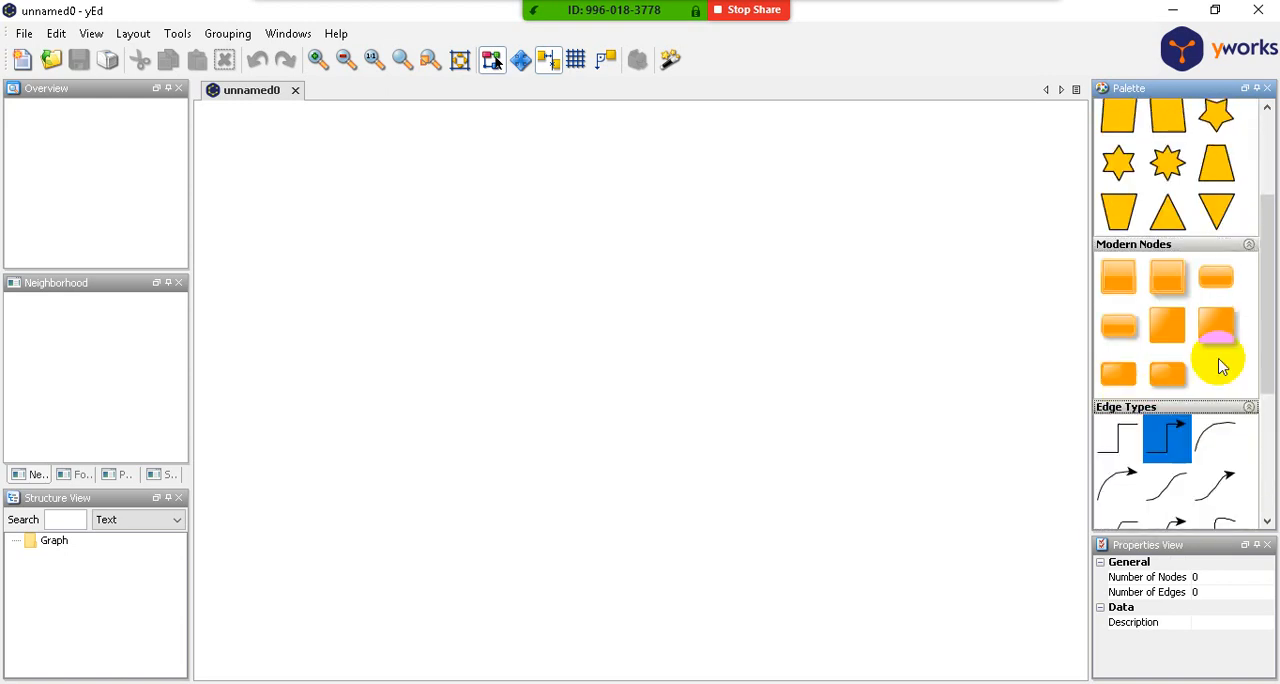
- Expand the Group Nodes and Swimlane Nodes sections of the palette
{"action": "scroll", "coordinate": [1218, 358], "scroll_direction": "down", "scroll_amount": 3}
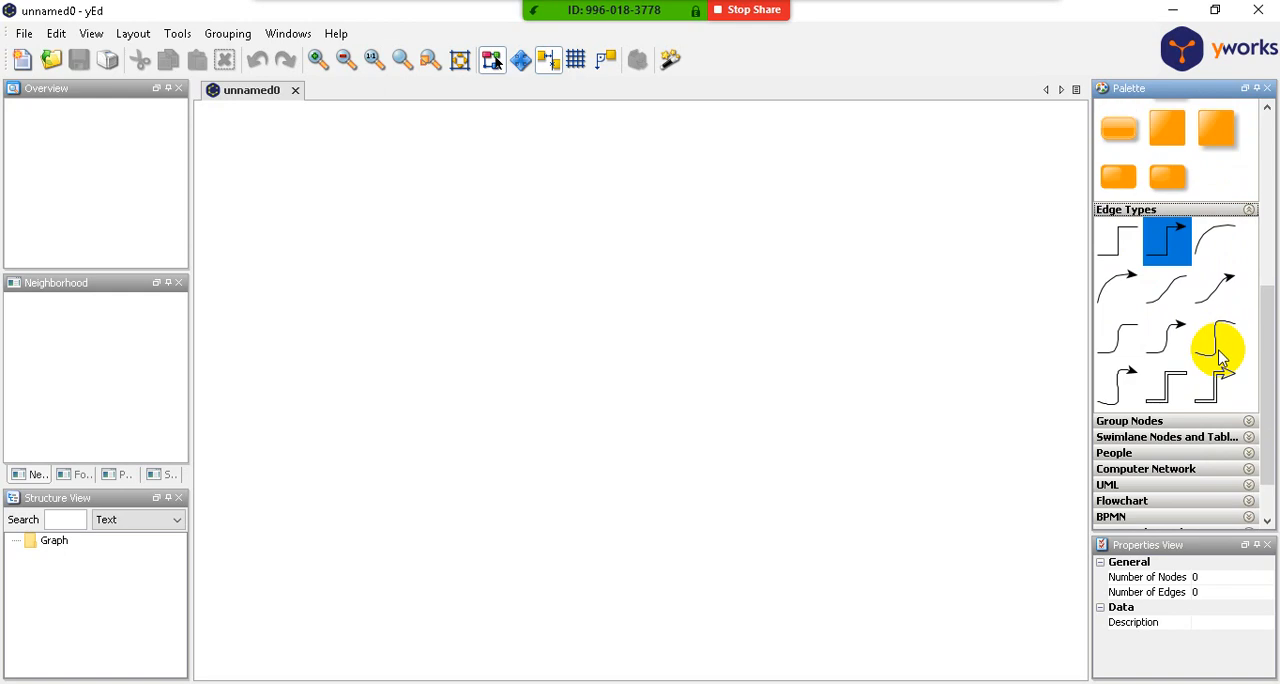
{"action": "left_click", "coordinate": [1120, 420]}
{"action": "scroll", "coordinate": [1205, 365], "scroll_direction": "down", "scroll_amount": 3}
{"action": "scroll", "coordinate": [1205, 365], "scroll_direction": "down", "scroll_amount": 2}
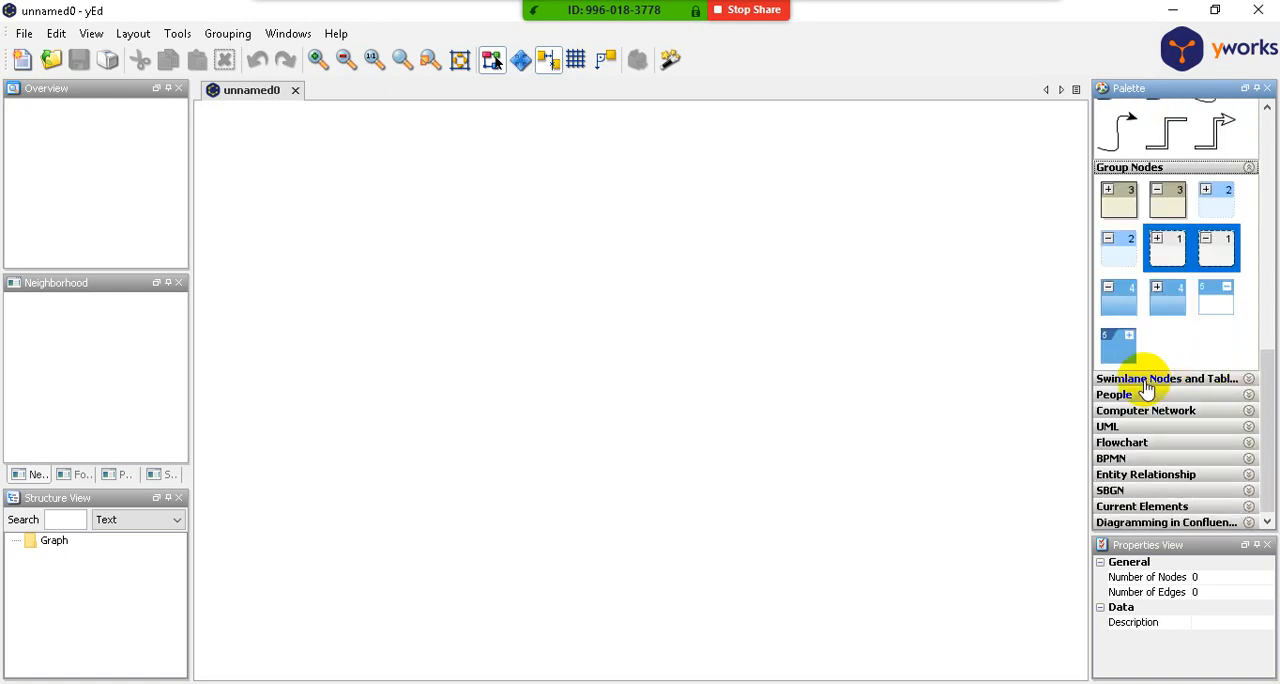
{"action": "left_click", "coordinate": [1192, 377]}
{"action": "scroll", "coordinate": [1199, 392], "scroll_direction": "down", "scroll_amount": 1}
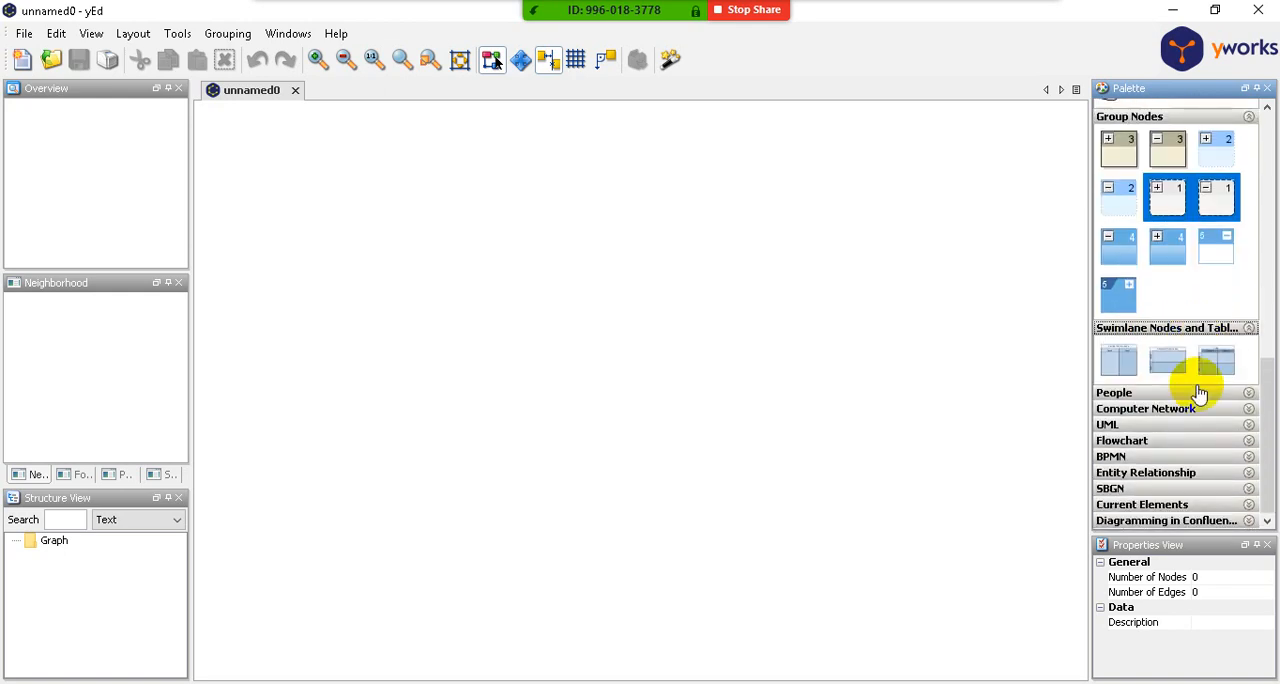
- Expand the palette's Flowchart section and look over its symbols, including Predefined Process and User Message
{"action": "left_click", "coordinate": [1140, 442]}
{"action": "scroll", "coordinate": [1220, 428], "scroll_direction": "down", "scroll_amount": 4}
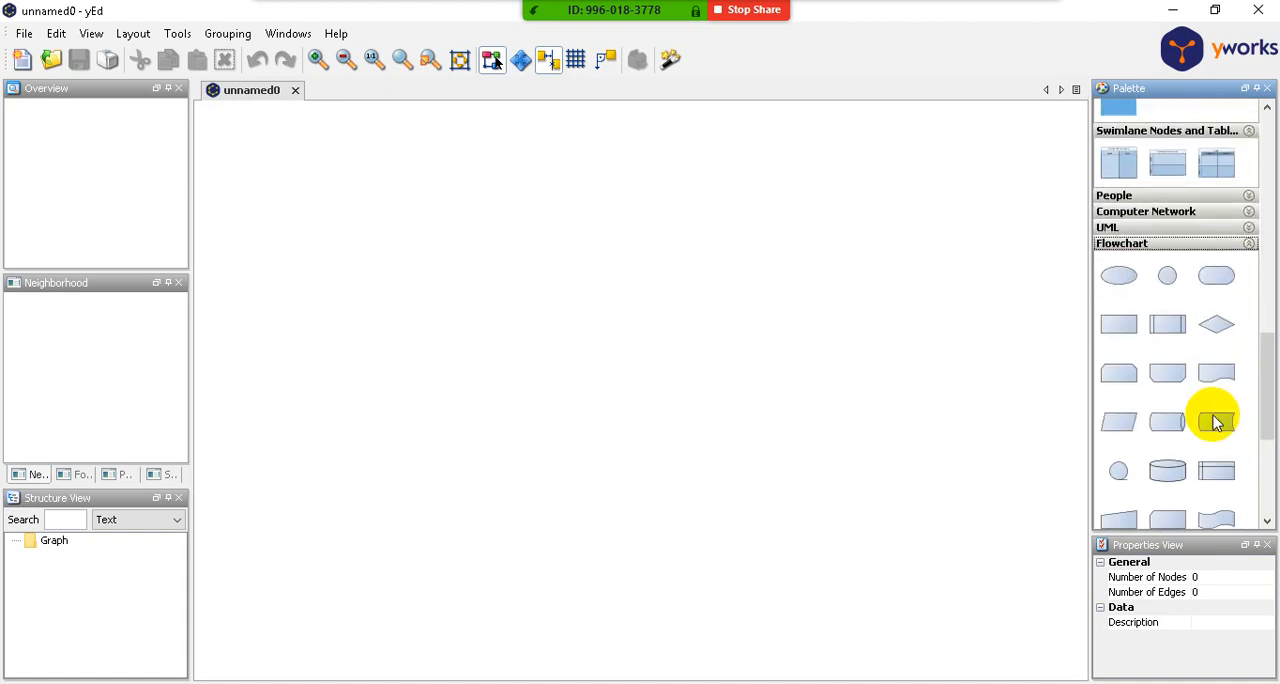
{"action": "scroll", "coordinate": [1218, 427], "scroll_direction": "down", "scroll_amount": 3}
{"action": "scroll", "coordinate": [1216, 422], "scroll_direction": "down", "scroll_amount": 3}
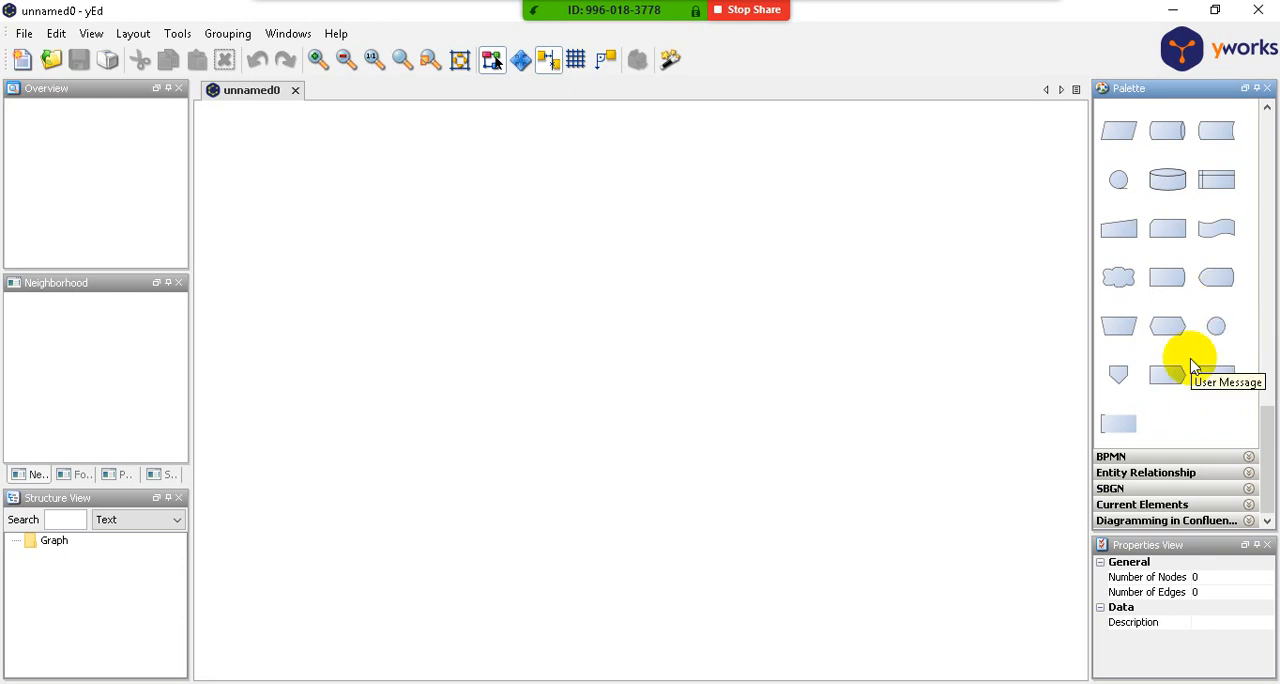
{"action": "scroll", "coordinate": [1191, 363], "scroll_direction": "up", "scroll_amount": 3}
{"action": "scroll", "coordinate": [1189, 375], "scroll_direction": "up", "scroll_amount": 2}
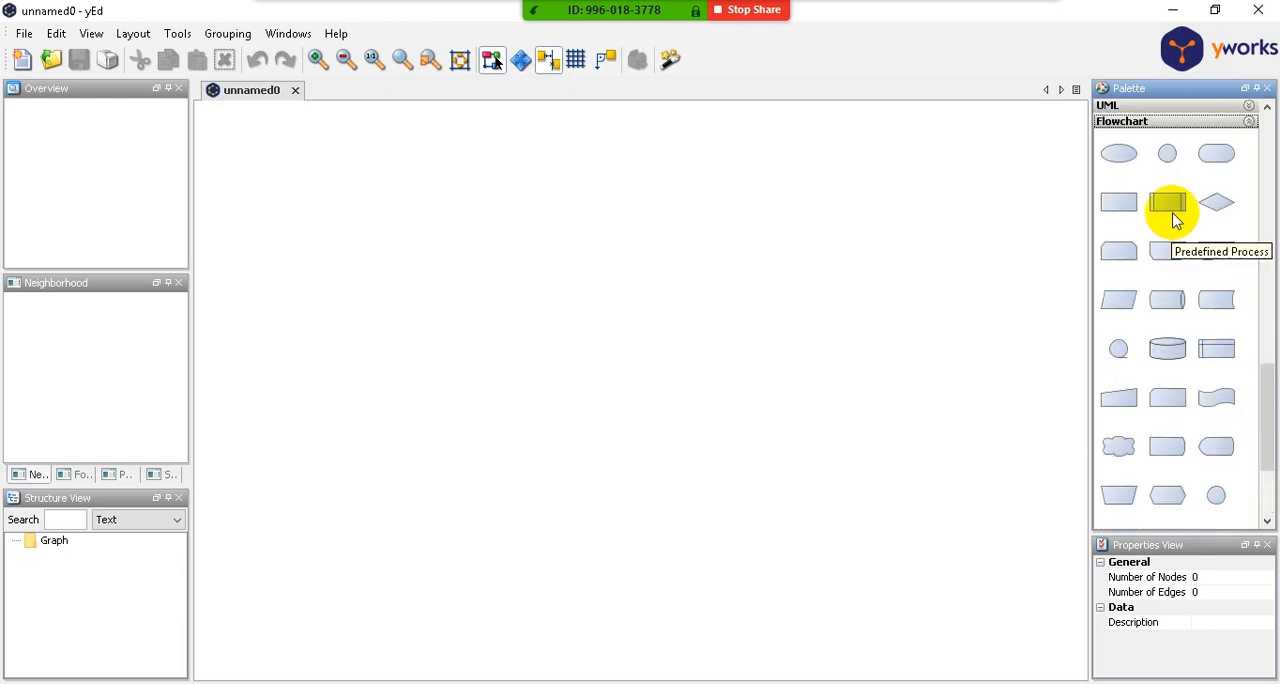
{"action": "scroll", "coordinate": [1180, 360], "scroll_direction": "down", "scroll_amount": 3}
{"action": "scroll", "coordinate": [1190, 375], "scroll_direction": "down", "scroll_amount": 3}
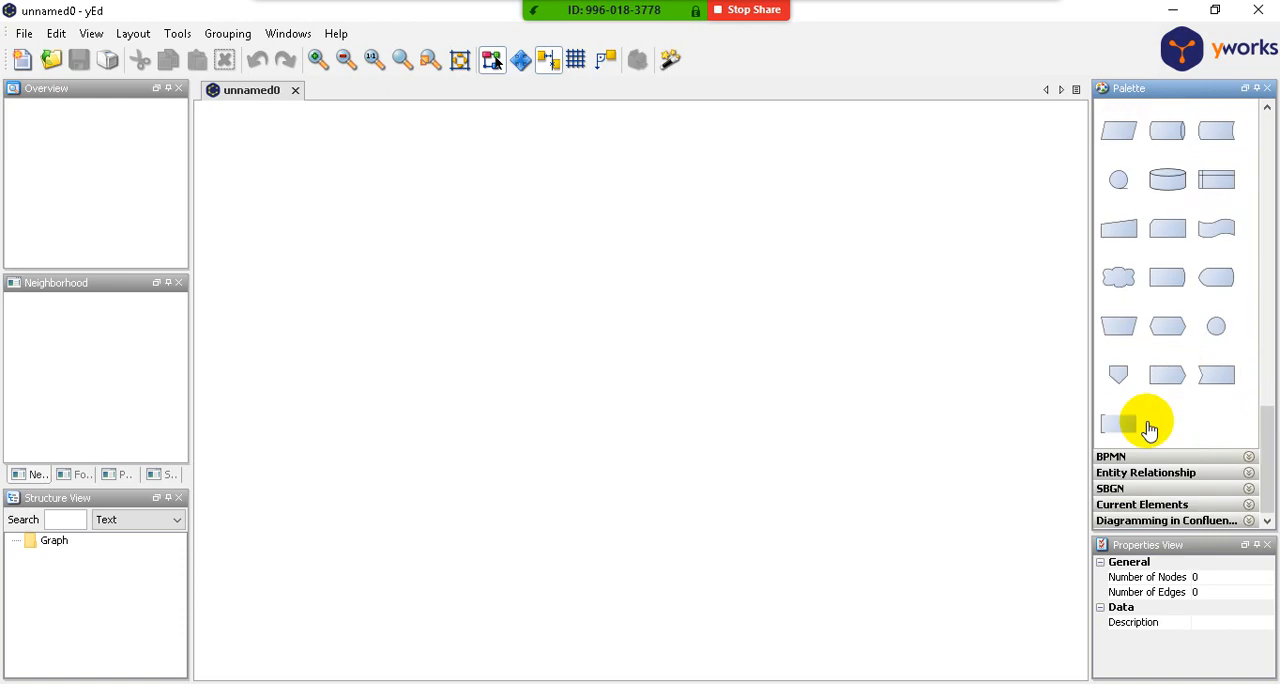
- Expand the Diagramming in Confluence, Current Elements, SBGN, Entity Relationship and BPMN sections of the palette
{"action": "left_click", "coordinate": [1166, 520]}
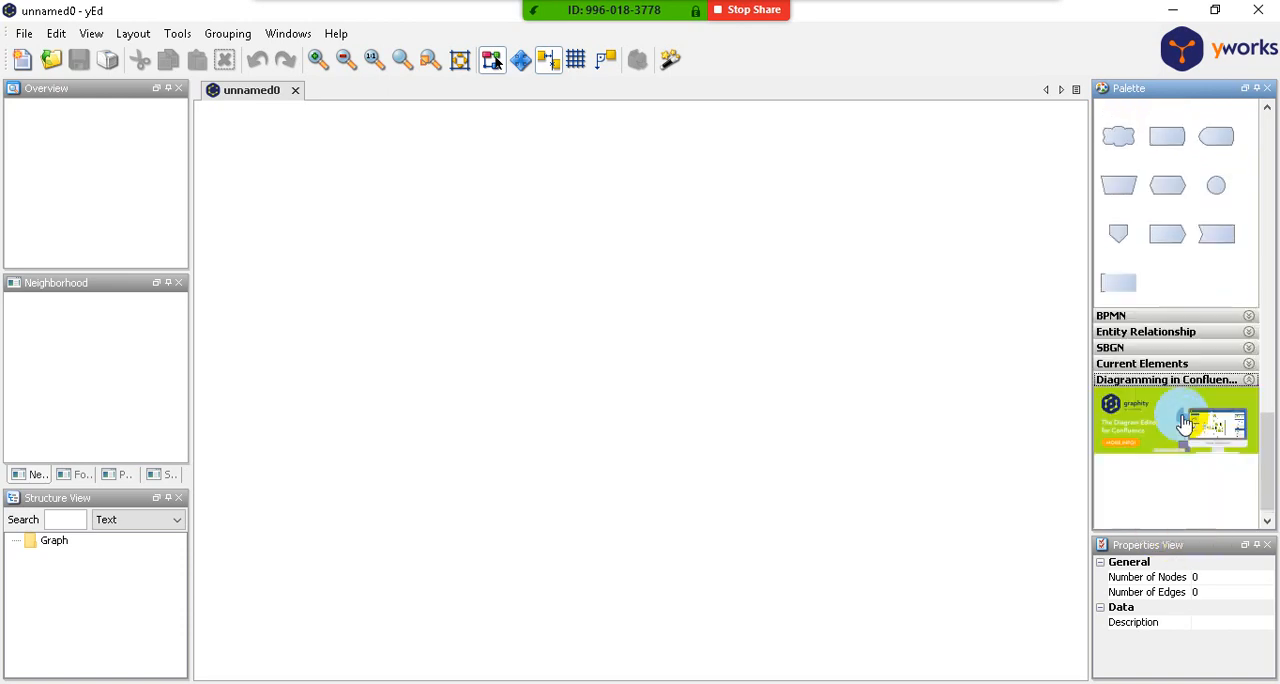
{"action": "left_click", "coordinate": [1124, 367]}
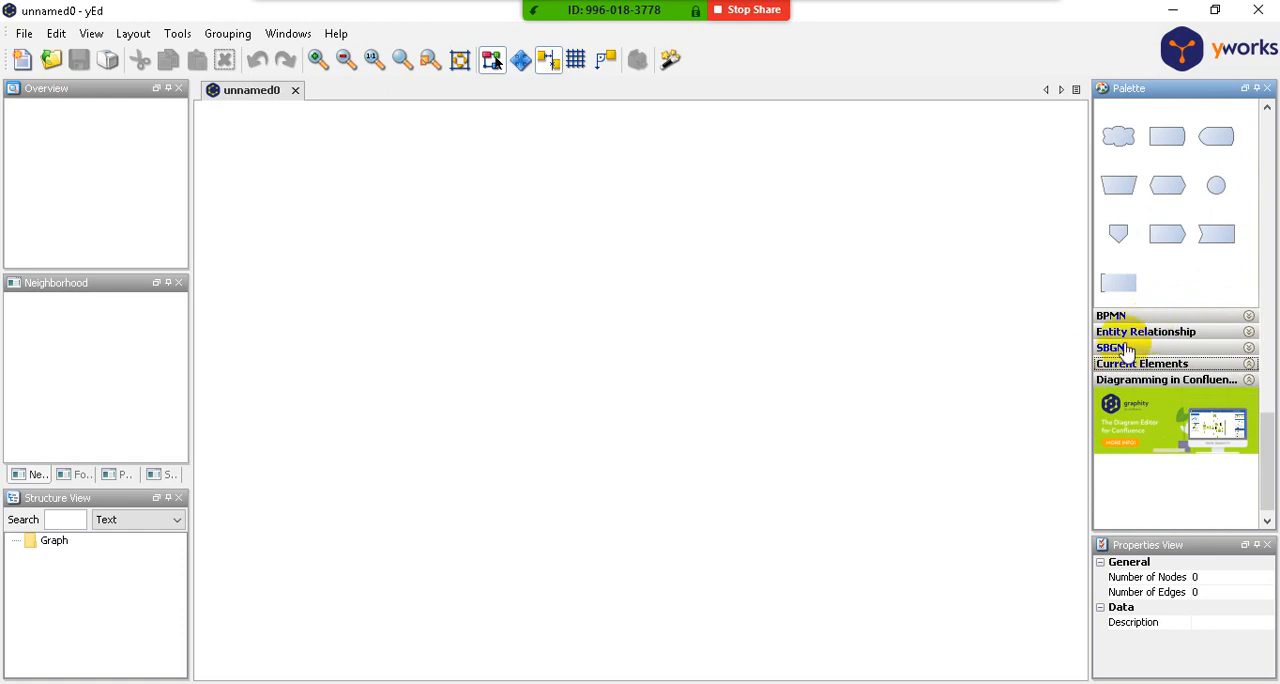
{"action": "left_click", "coordinate": [1120, 348]}
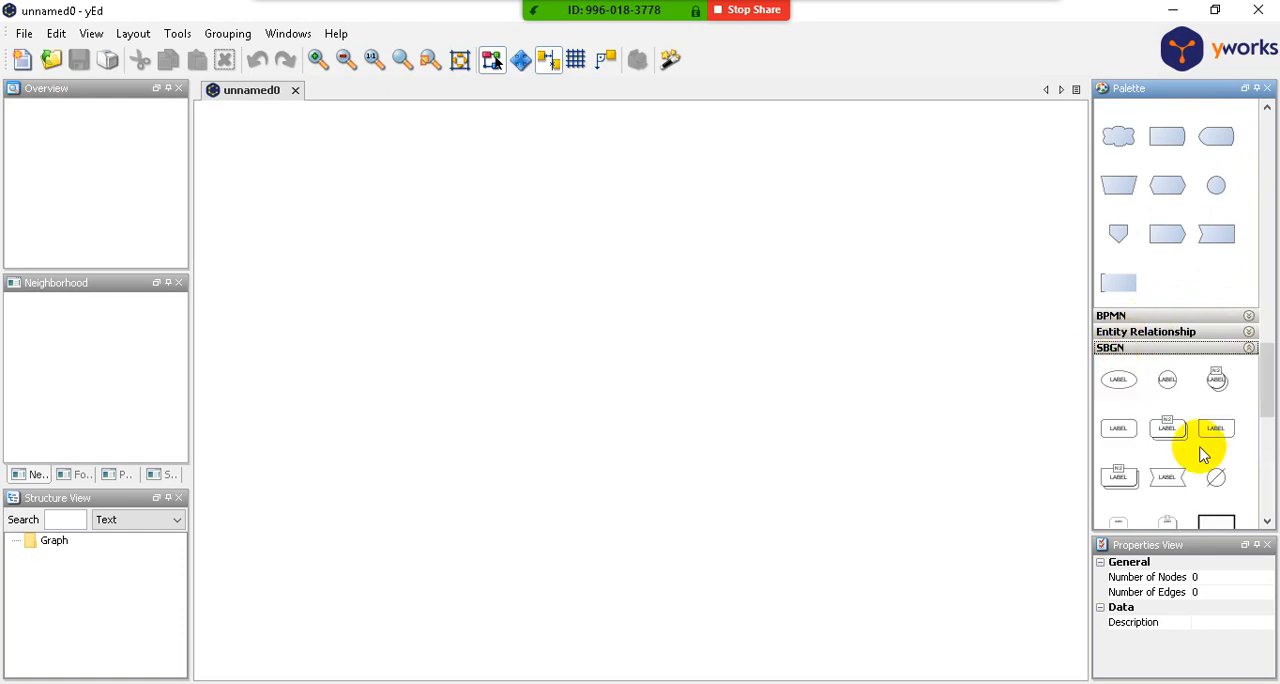
{"action": "left_click", "coordinate": [1118, 336]}
{"action": "left_click", "coordinate": [1122, 313]}
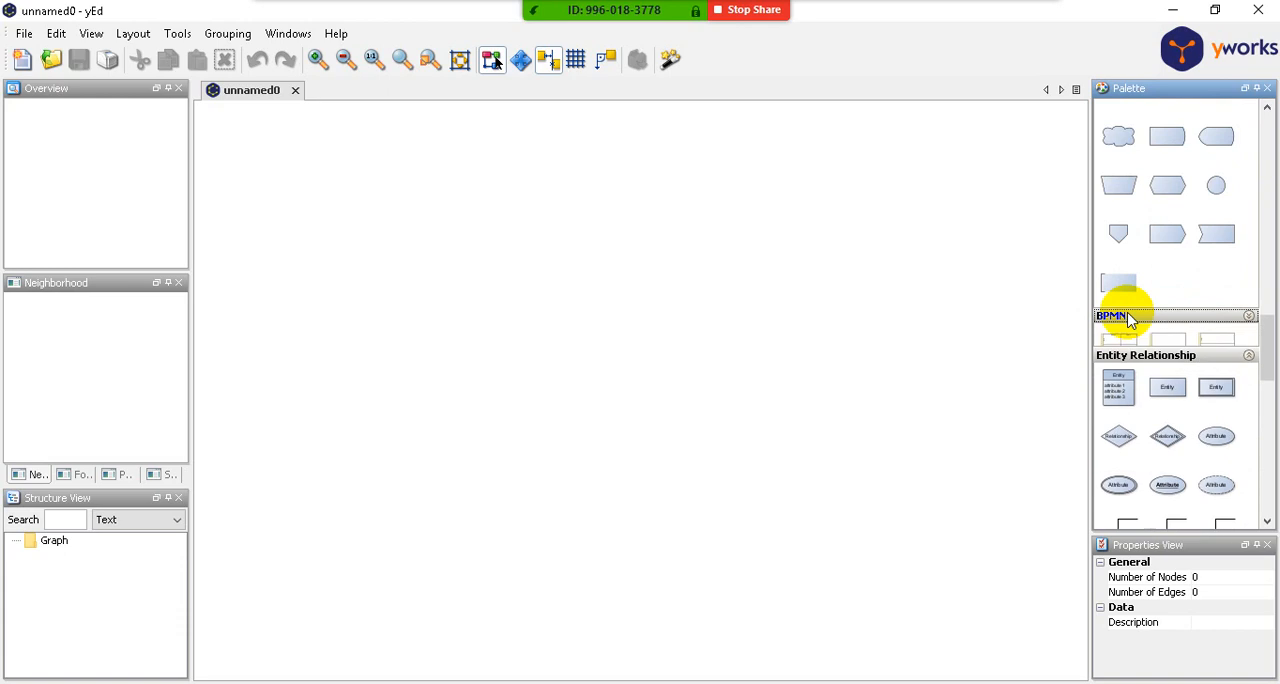
- Expand the UML, Computer Network and People sections of the palette
{"action": "scroll", "coordinate": [1212, 443], "scroll_direction": "up", "scroll_amount": 5}
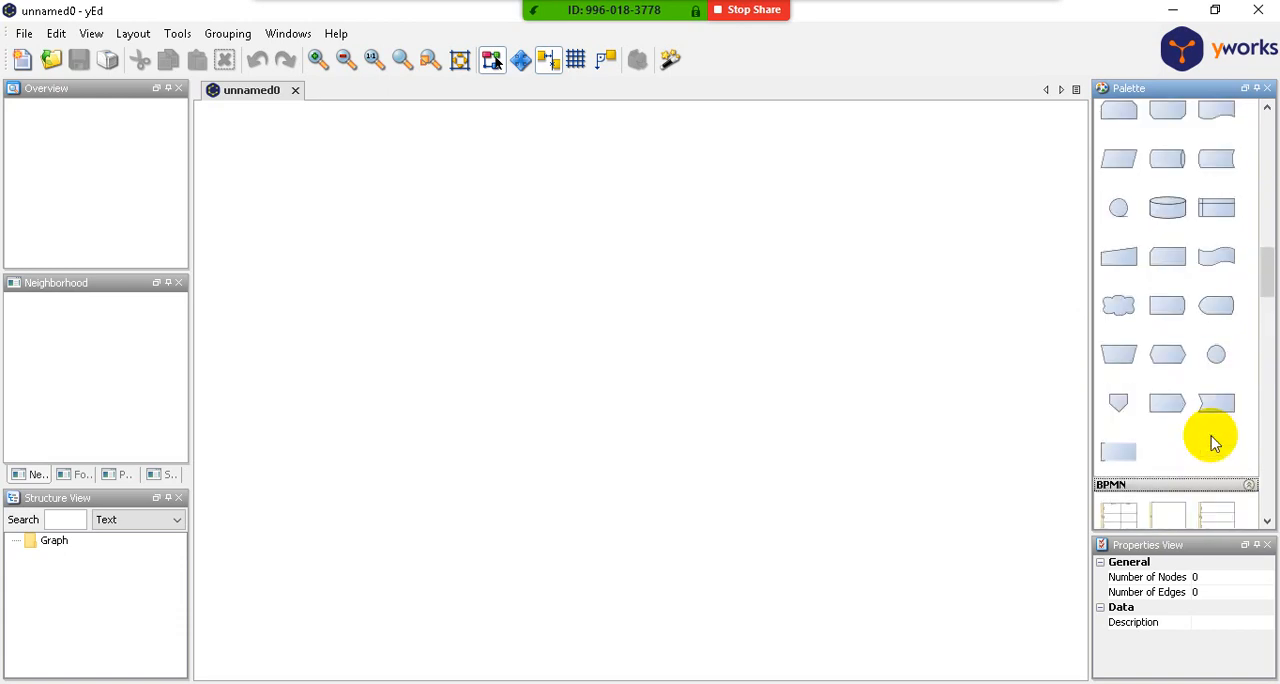
{"action": "scroll", "coordinate": [1213, 443], "scroll_direction": "up", "scroll_amount": 3}
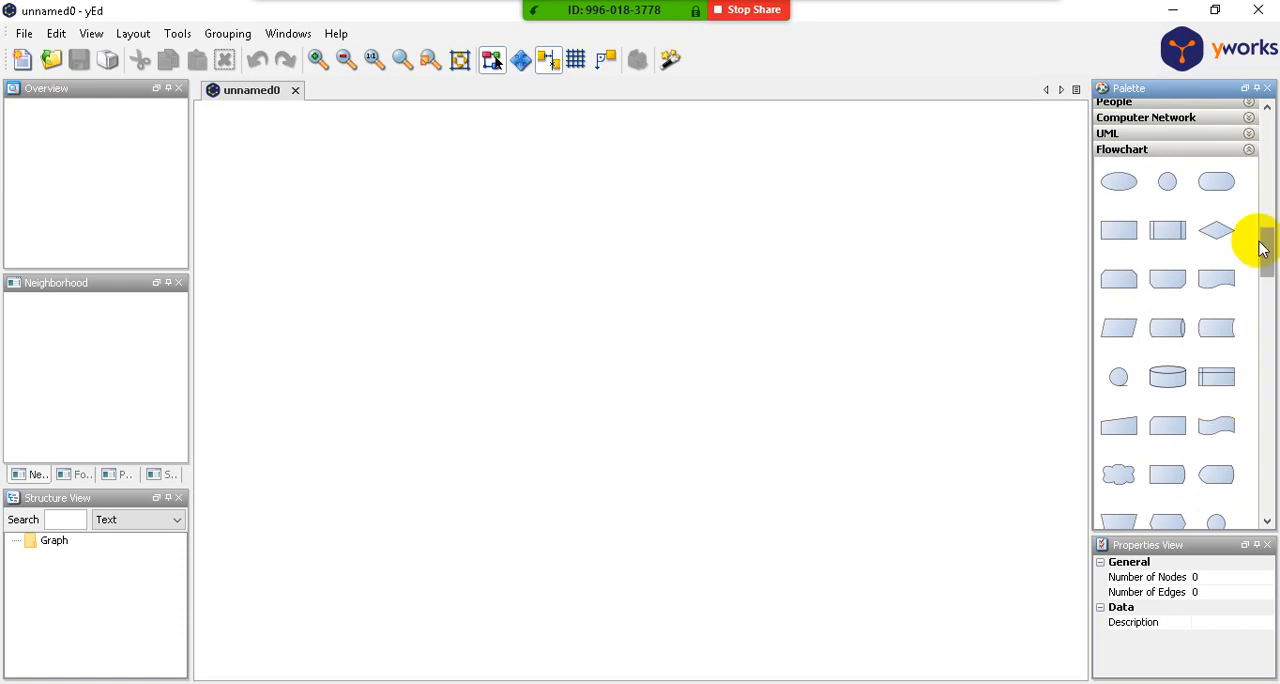
{"action": "scroll", "coordinate": [1269, 233], "scroll_direction": "up", "scroll_amount": 3}
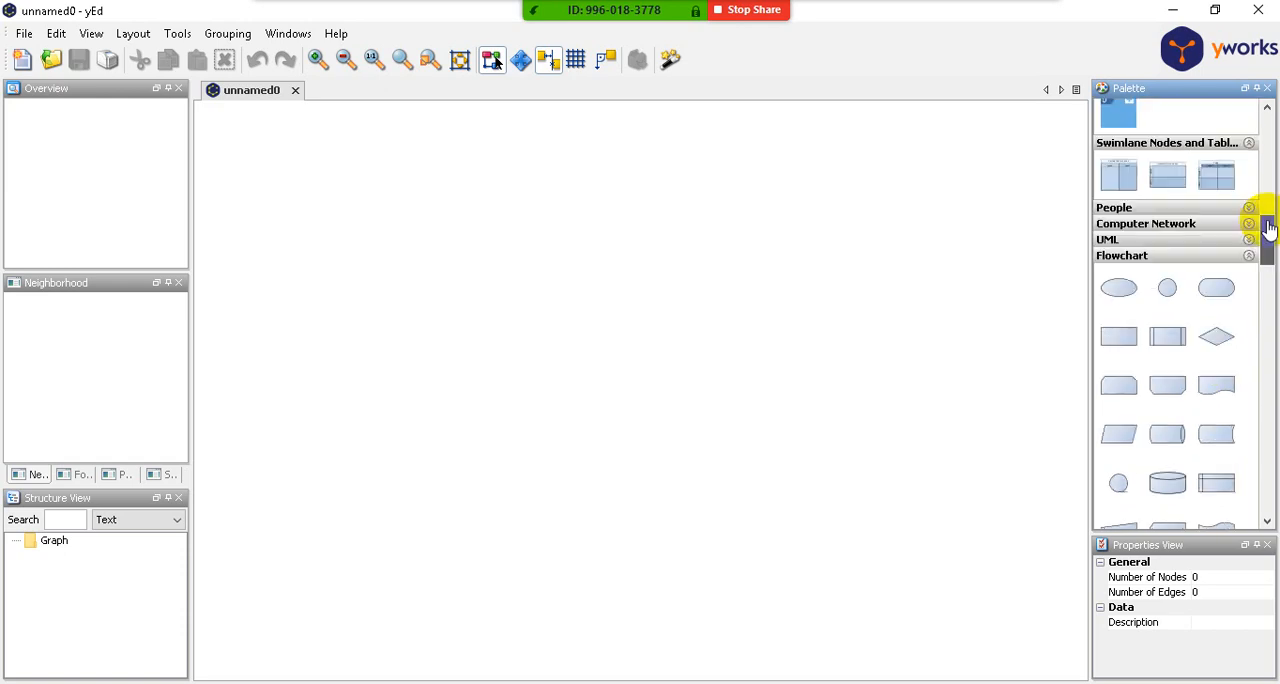
{"action": "left_click", "coordinate": [1178, 239]}
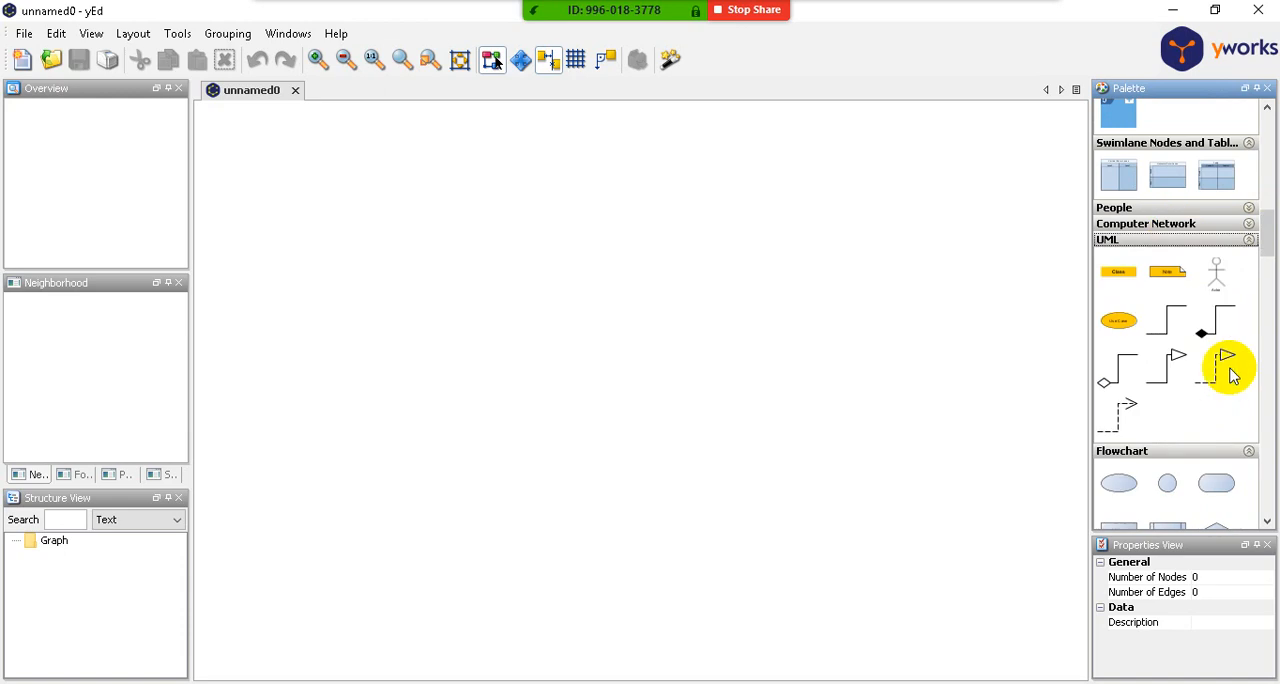
{"action": "left_click", "coordinate": [1152, 224]}
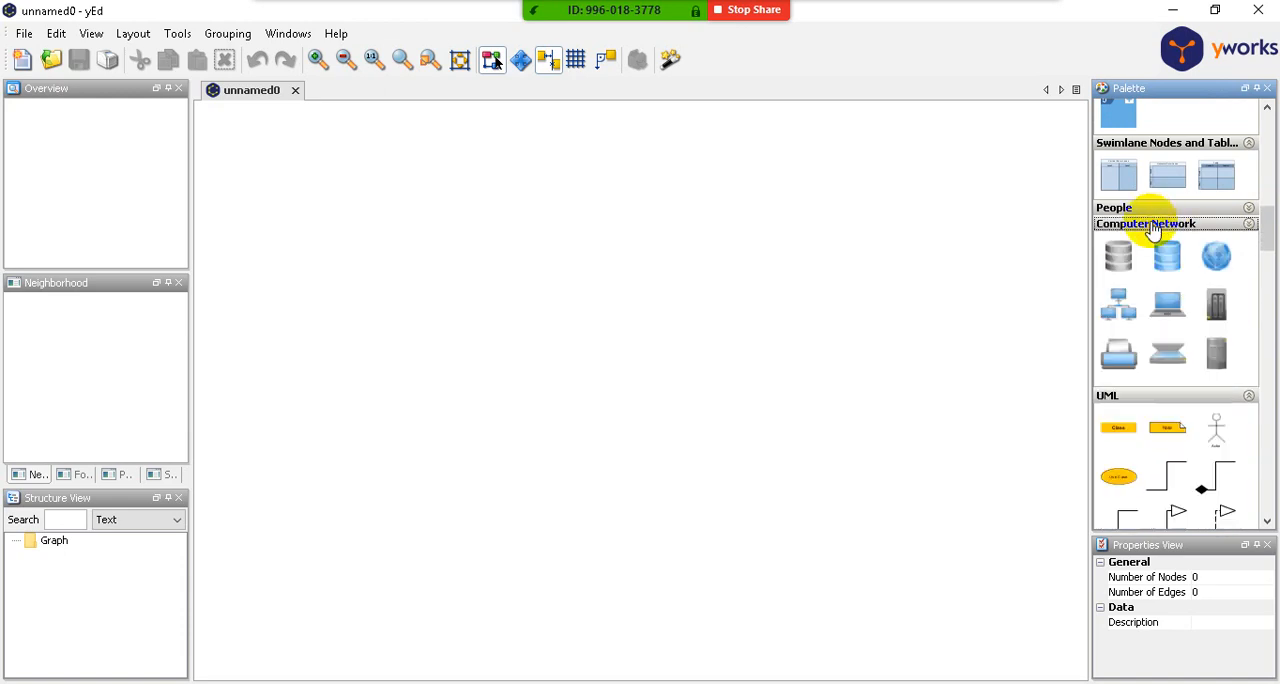
{"action": "scroll", "coordinate": [1171, 352], "scroll_direction": "up", "scroll_amount": 1}
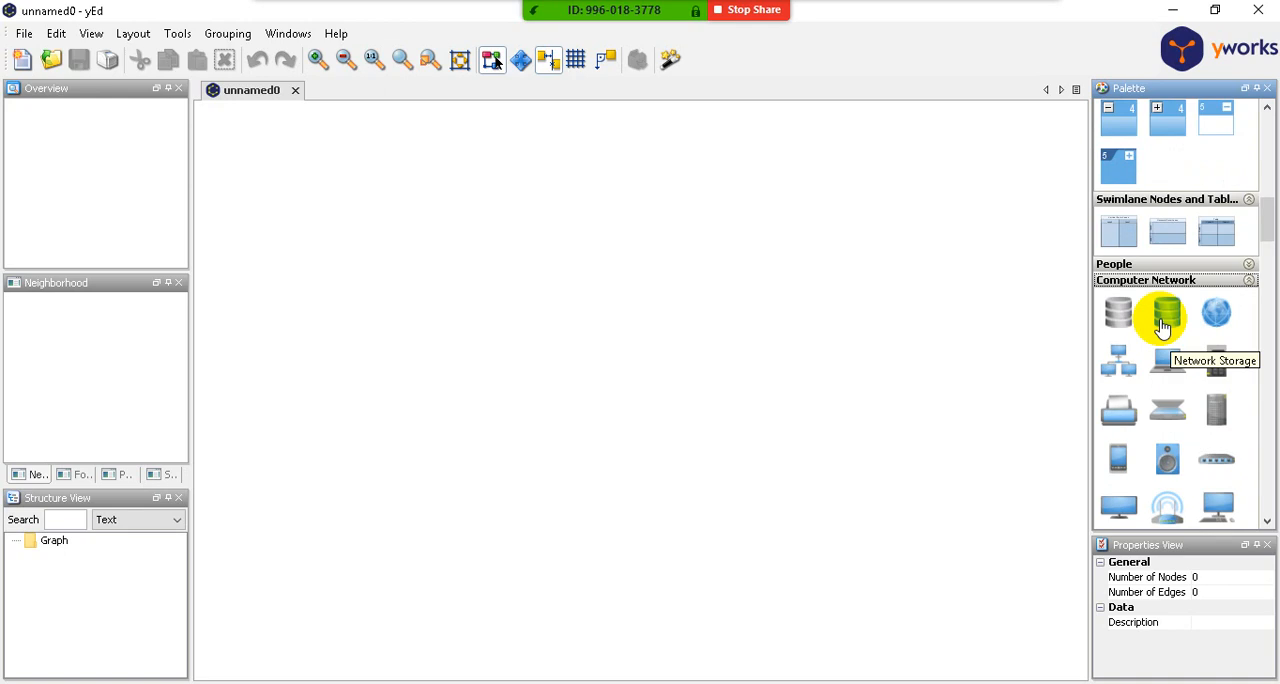
{"action": "left_click", "coordinate": [1126, 266]}
{"action": "scroll", "coordinate": [1194, 323], "scroll_direction": "up", "scroll_amount": 3}
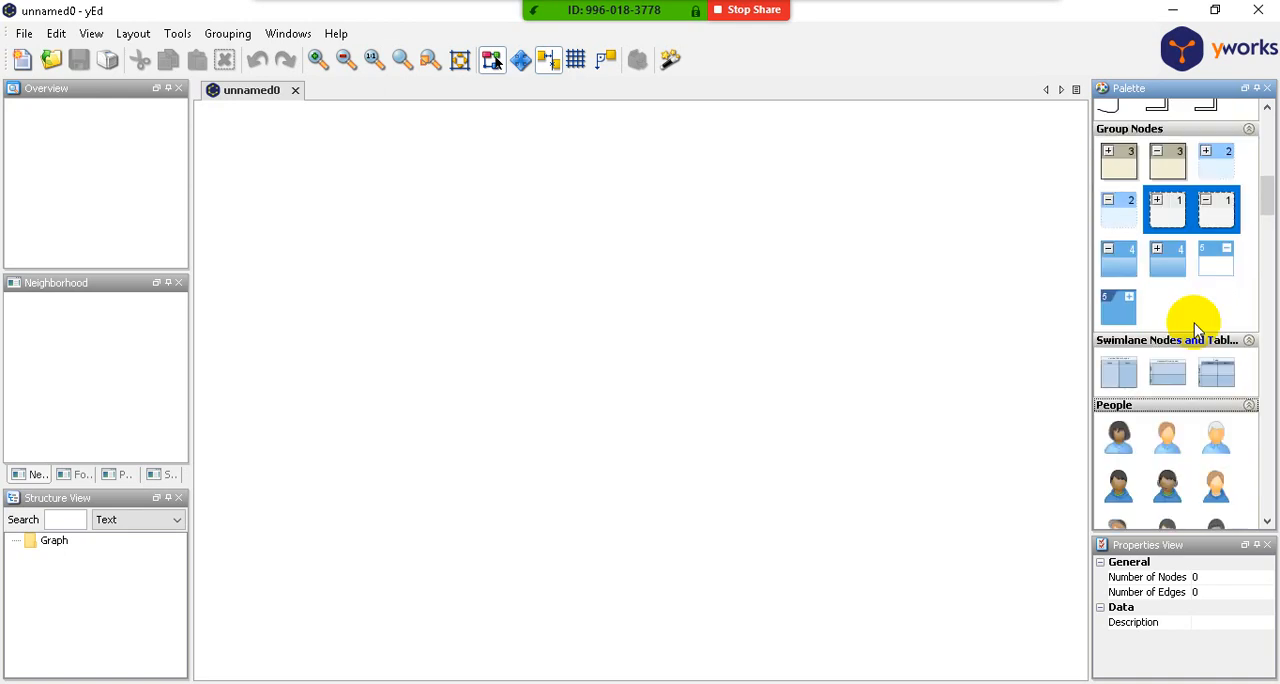
- Collapse the Modern Nodes, Edge Types and Group Nodes sections of the palette
{"action": "scroll", "coordinate": [1194, 323], "scroll_direction": "up", "scroll_amount": 2}
{"action": "scroll", "coordinate": [1197, 330], "scroll_direction": "up", "scroll_amount": 12}
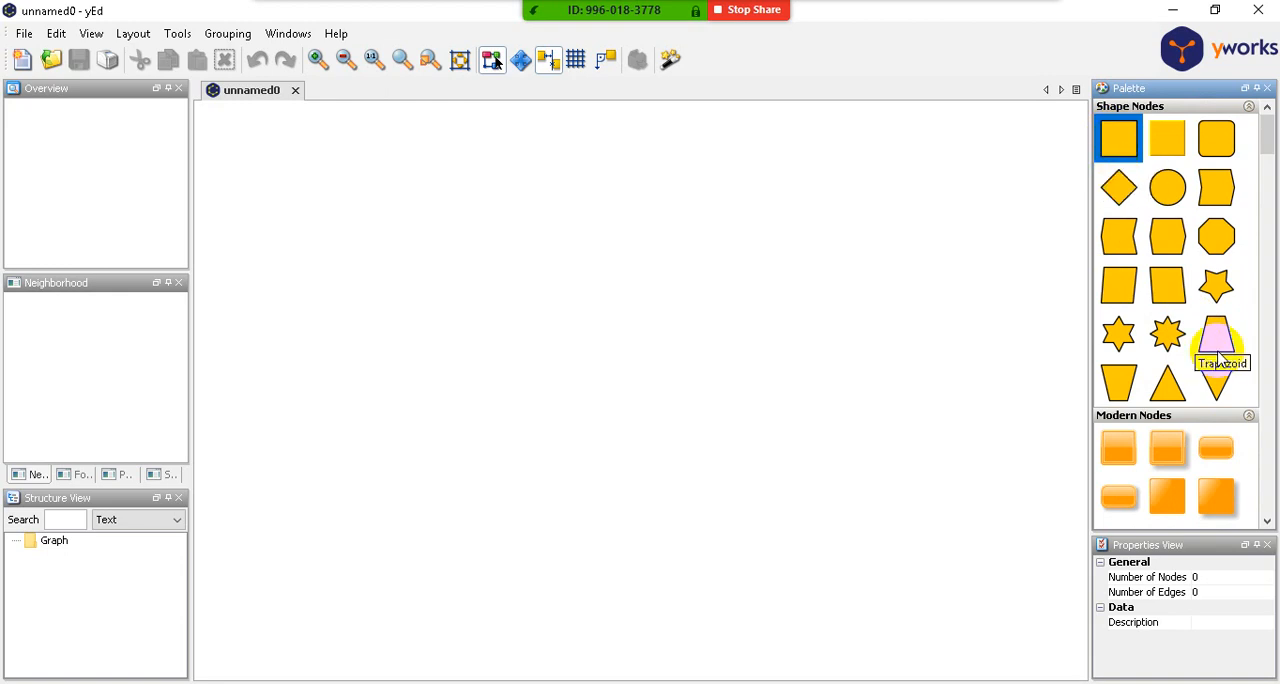
{"action": "scroll", "coordinate": [1166, 357], "scroll_direction": "down", "scroll_amount": 8}
{"action": "scroll", "coordinate": [1197, 372], "scroll_direction": "up", "scroll_amount": 5}
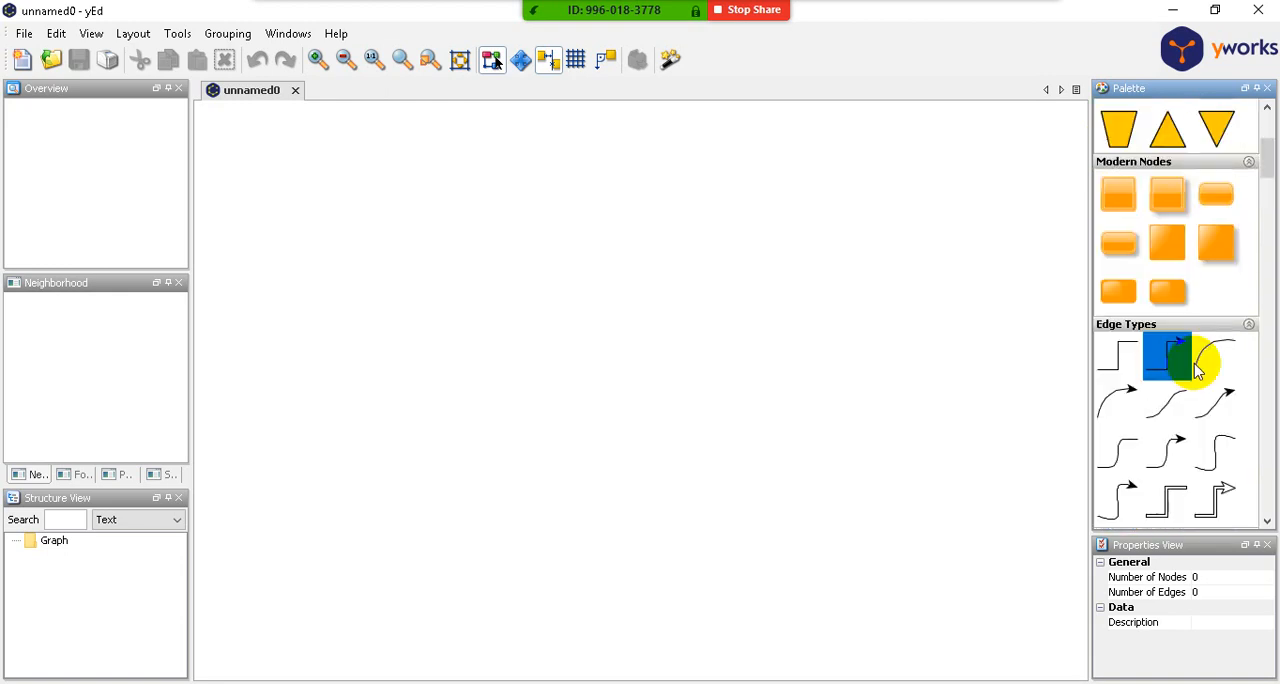
{"action": "left_click", "coordinate": [1140, 270]}
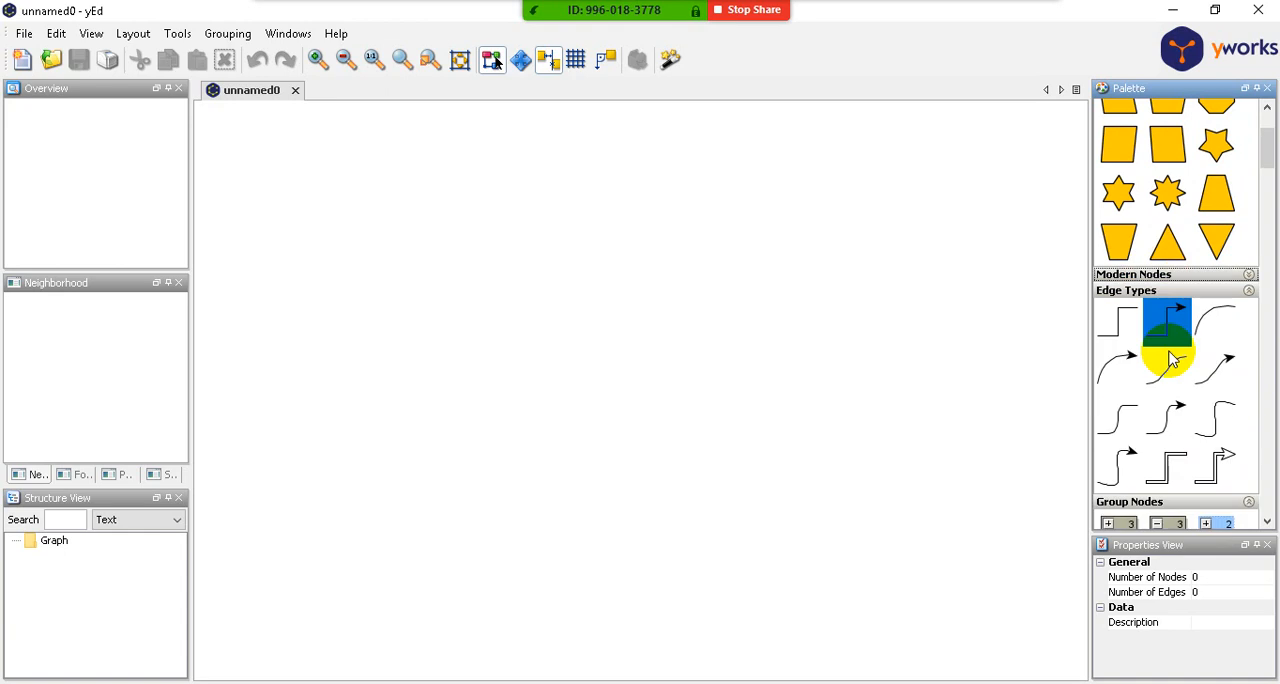
{"action": "left_click", "coordinate": [1152, 290]}
{"action": "left_click", "coordinate": [1178, 306]}
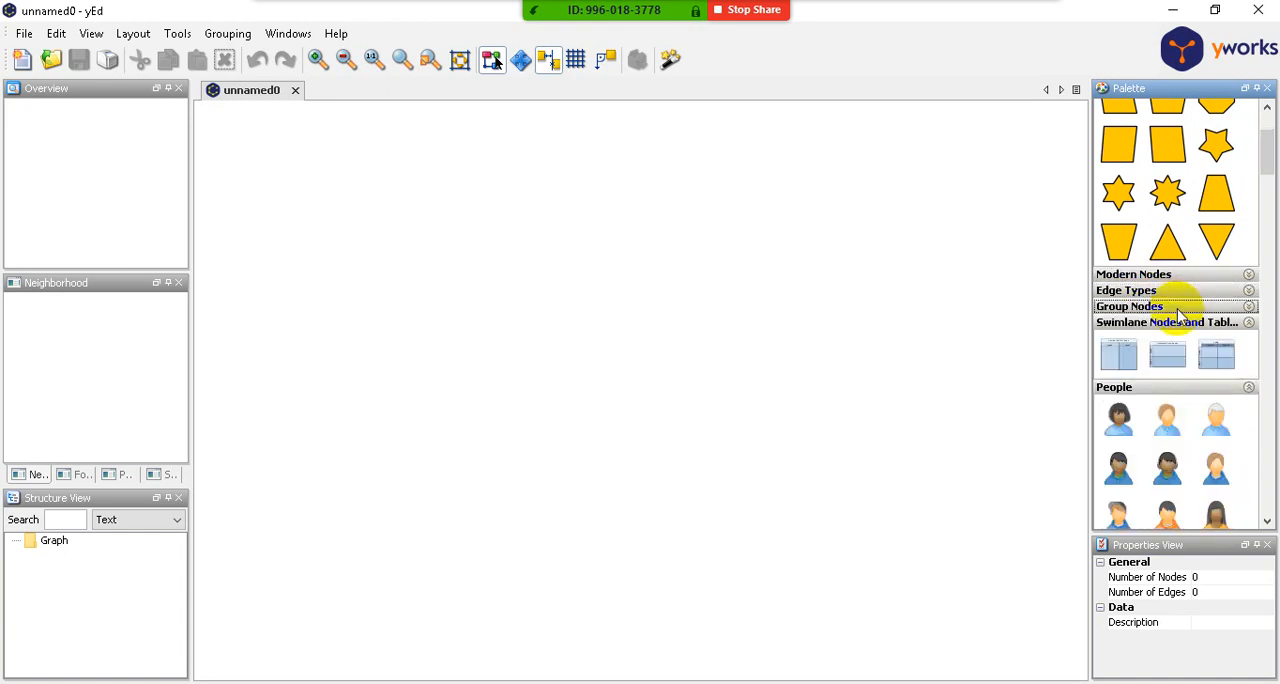
- Stop the current screen share and look at the security options of the Zoom meeting
{"action": "mouse_move", "coordinate": [344, 683]}
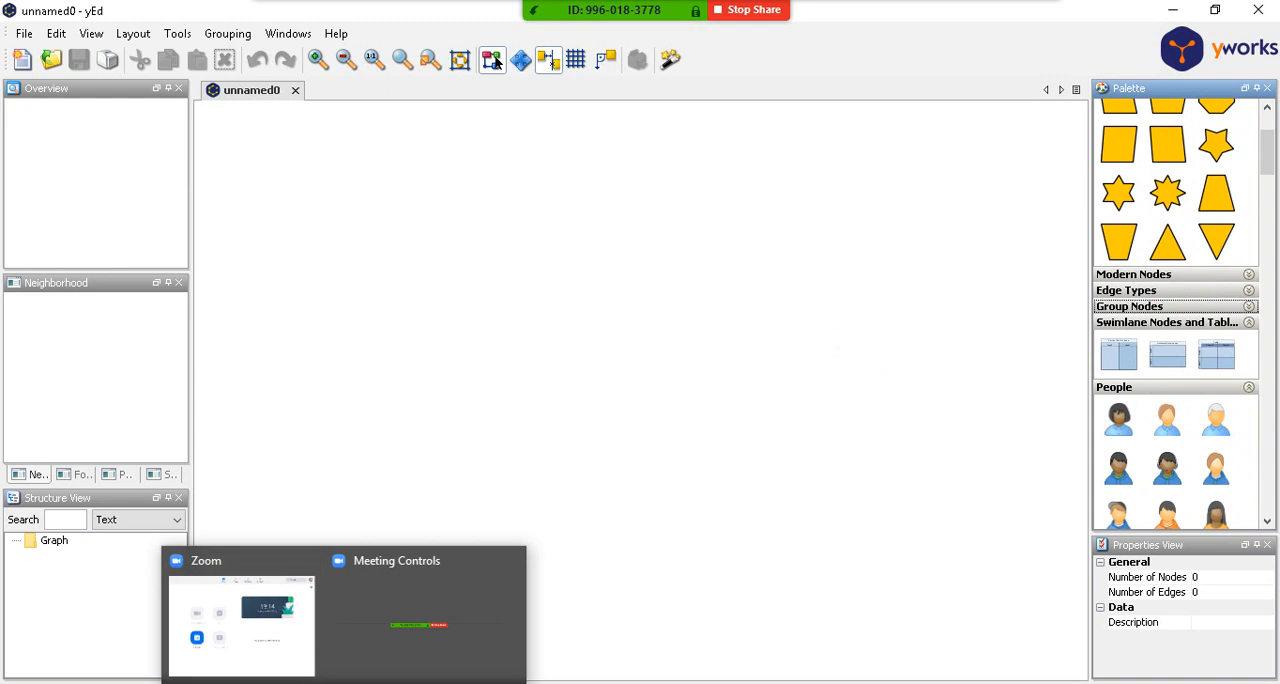
{"action": "left_click", "coordinate": [752, 10]}
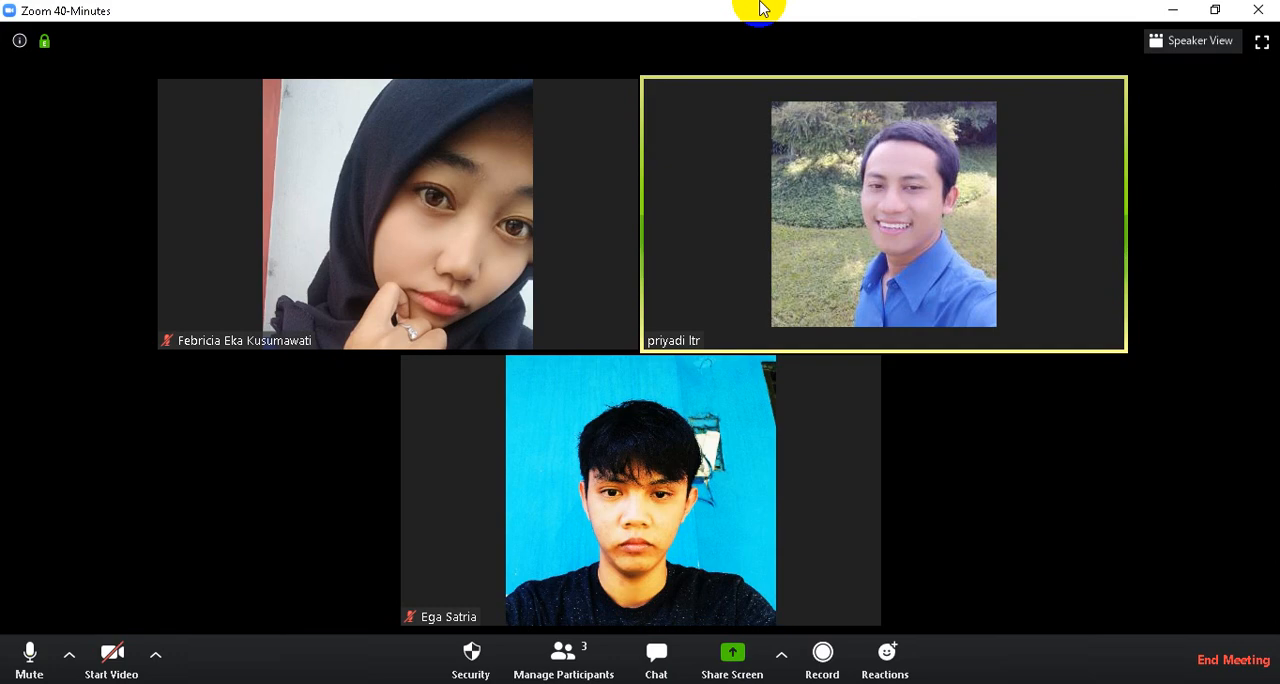
{"action": "left_click", "coordinate": [466, 653]}
{"action": "left_click", "coordinate": [962, 477]}
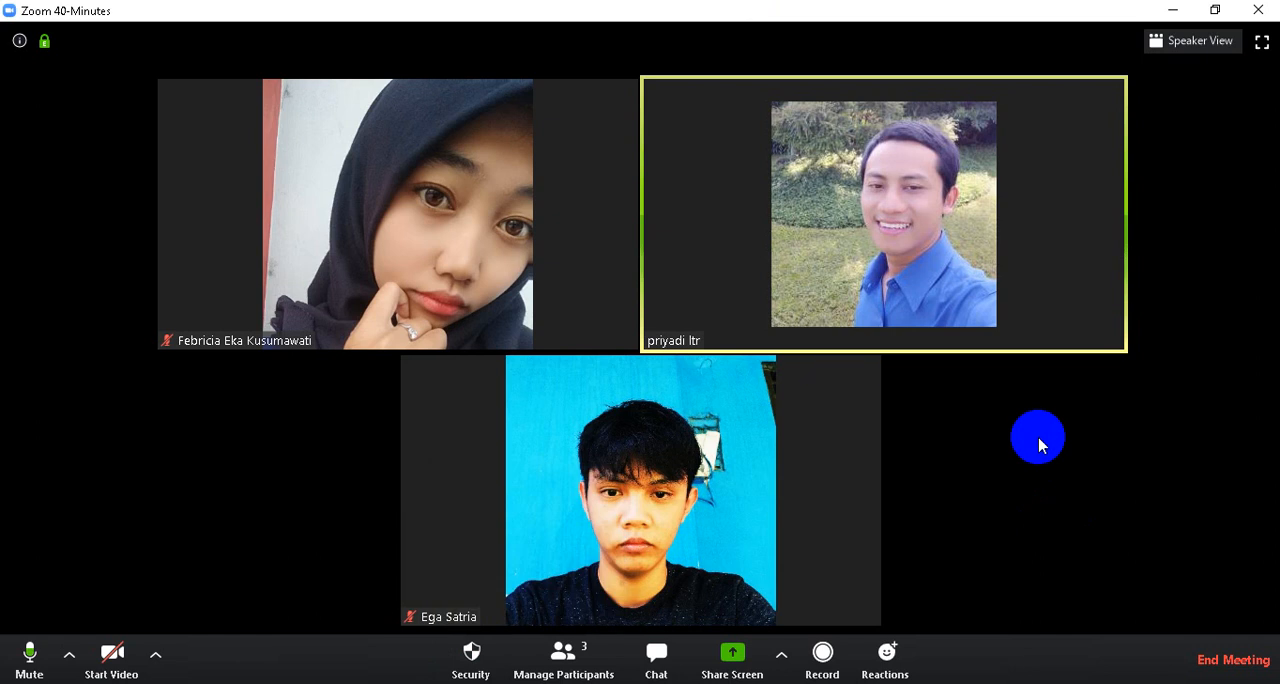
- Share the "unnamed0 - yEd" window in the Zoom meeting
{"action": "left_click", "coordinate": [740, 650]}
{"action": "left_click", "coordinate": [522, 488]}
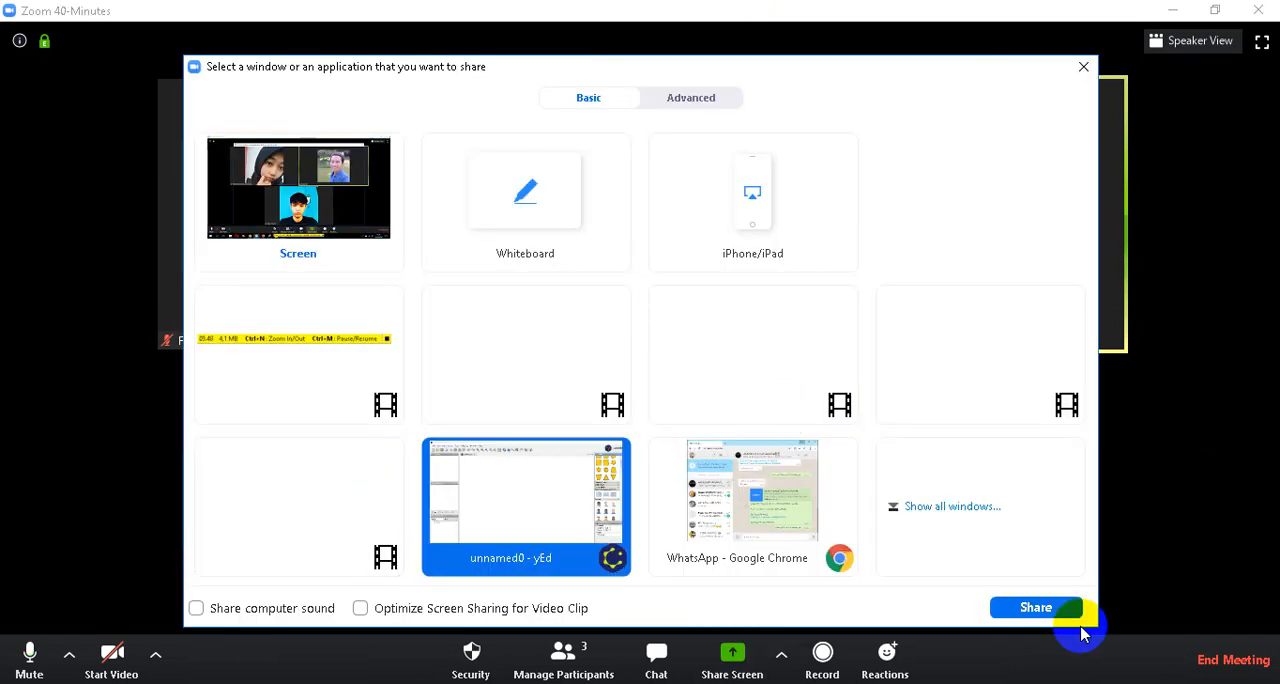
{"action": "left_click", "coordinate": [1010, 612]}
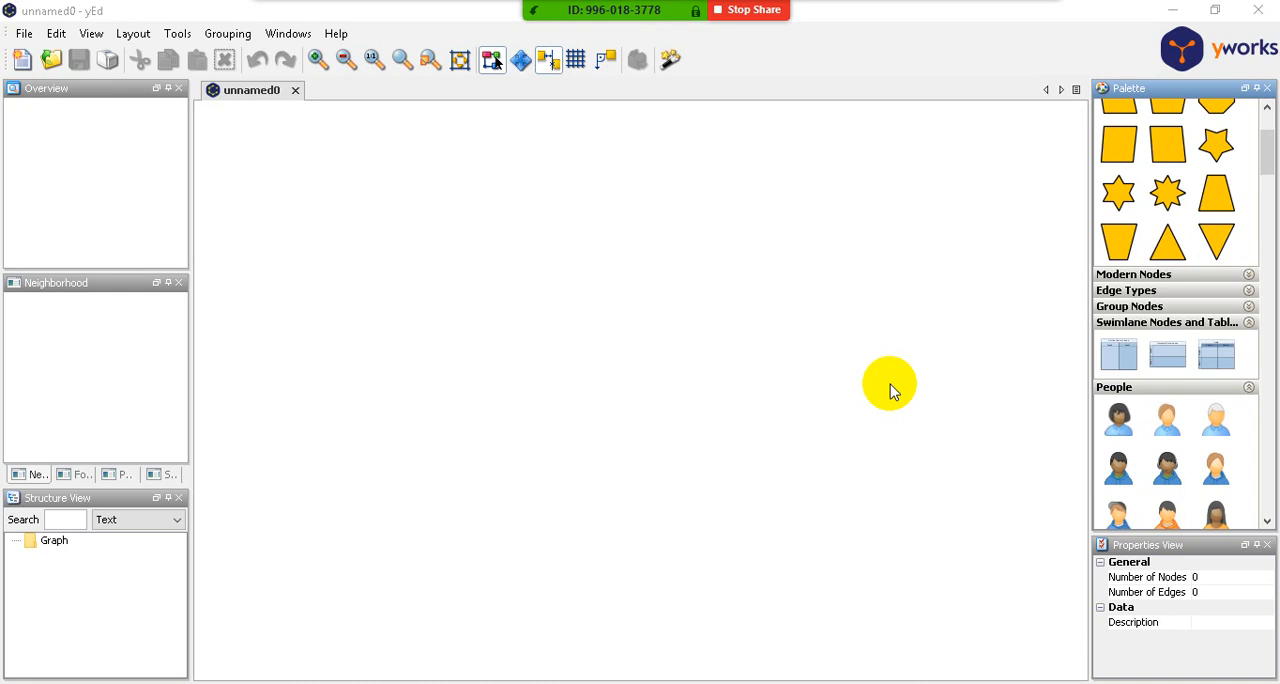
- Look through the palette's People, Computer Network, UML, Flowchart, BPMN, Entity Relationship and SBGN symbols, including Predefined Process
{"action": "scroll", "coordinate": [1170, 410], "scroll_direction": "down", "scroll_amount": 5}
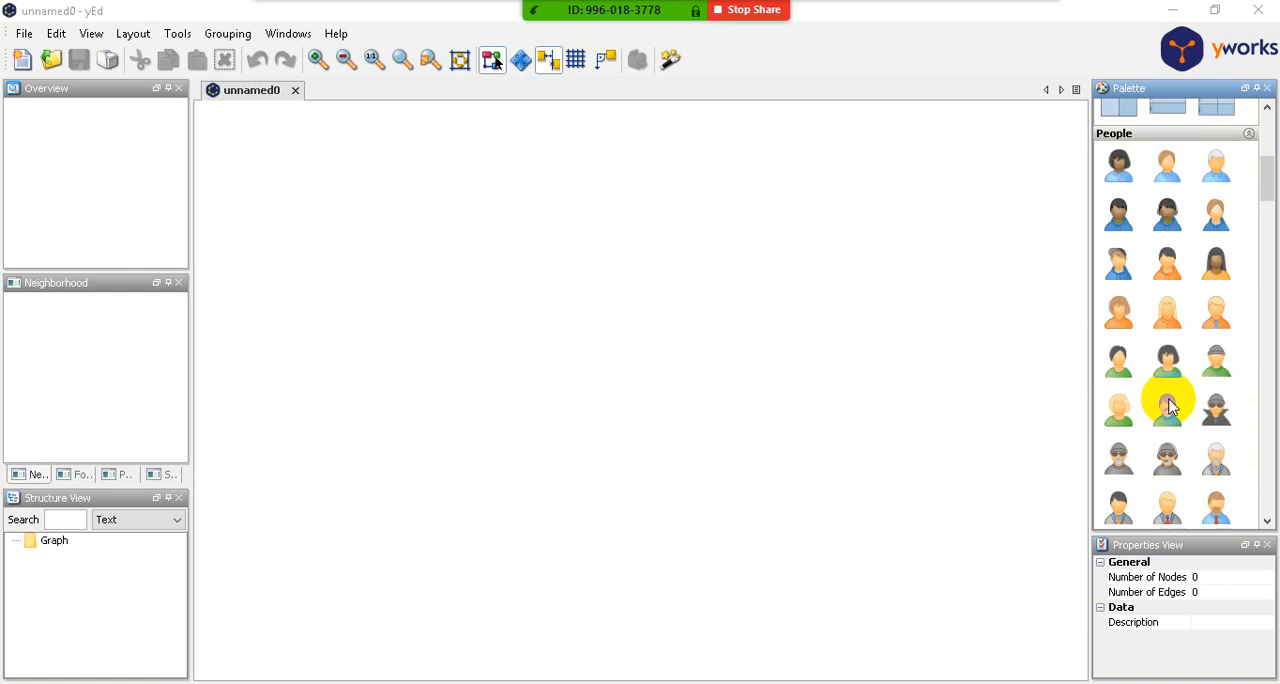
{"action": "scroll", "coordinate": [1170, 405], "scroll_direction": "down", "scroll_amount": 10}
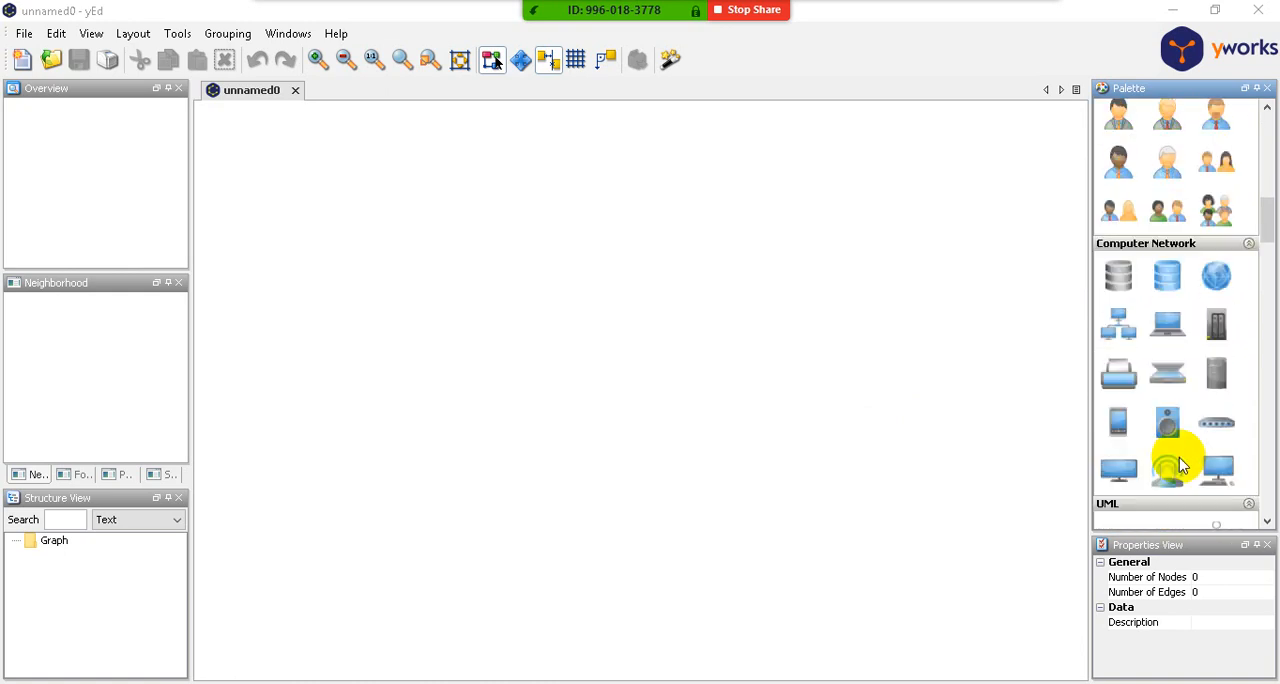
{"action": "scroll", "coordinate": [1180, 465], "scroll_direction": "down", "scroll_amount": 8}
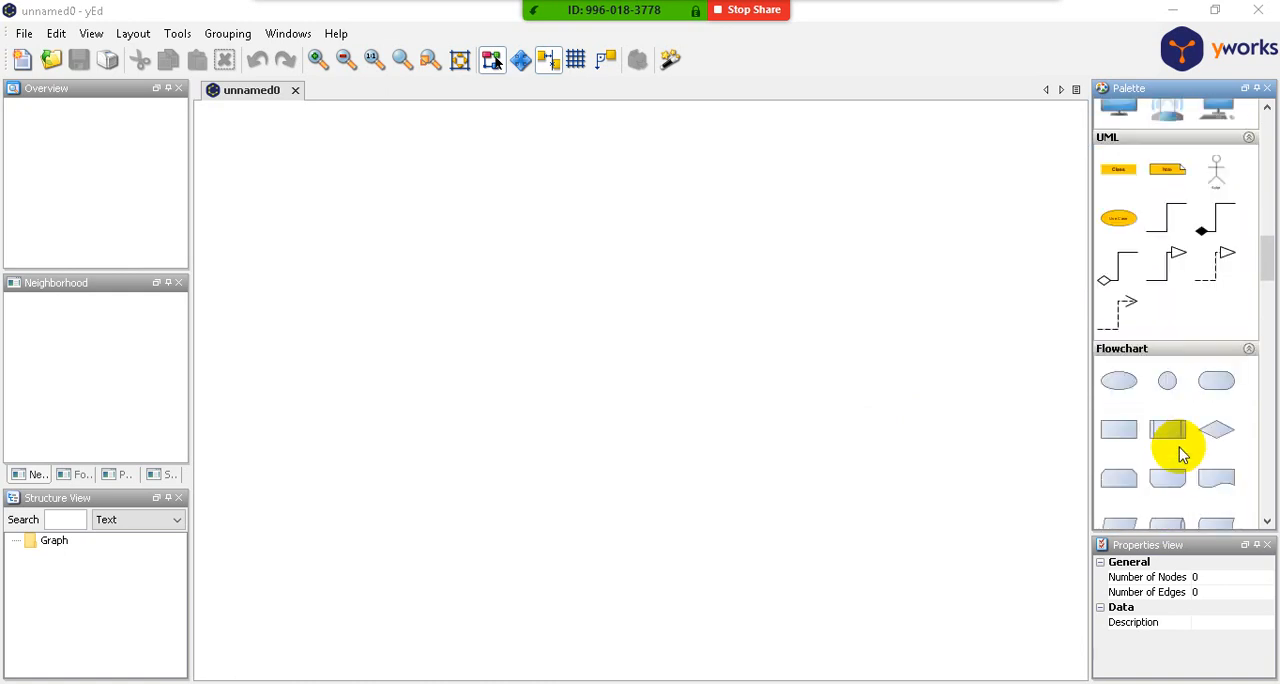
{"action": "scroll", "coordinate": [1181, 453], "scroll_direction": "down", "scroll_amount": 1}
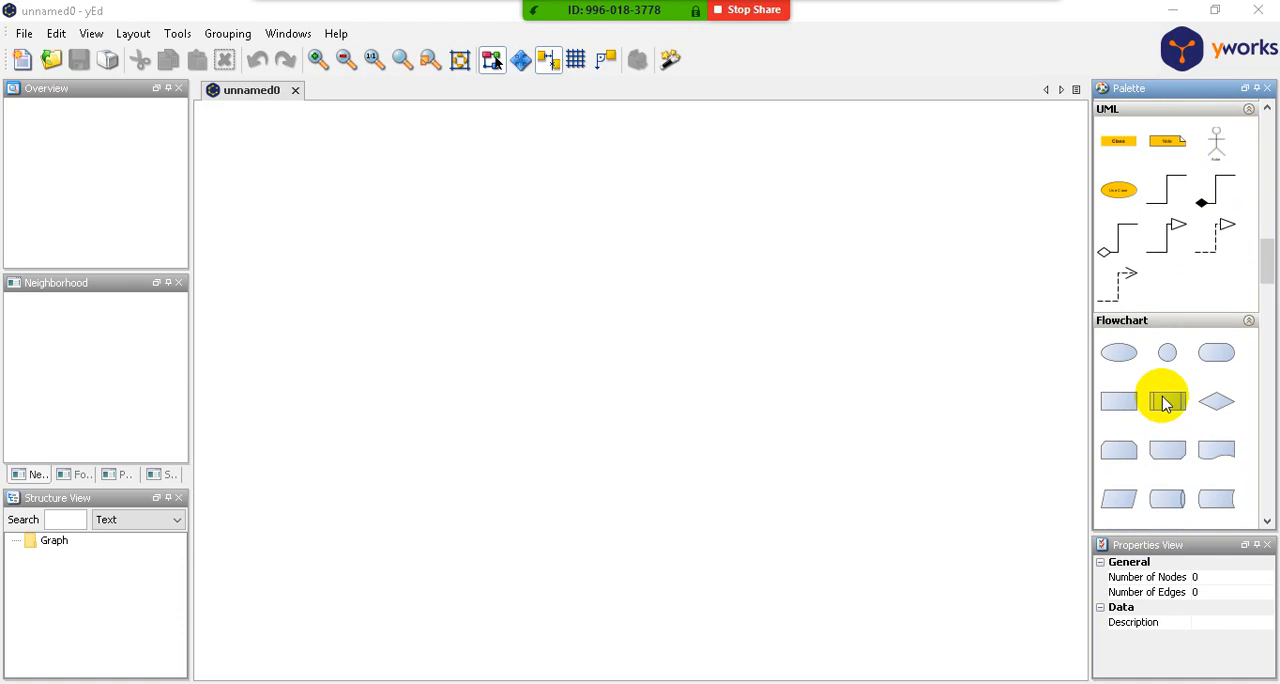
{"action": "left_click", "coordinate": [1172, 405]}
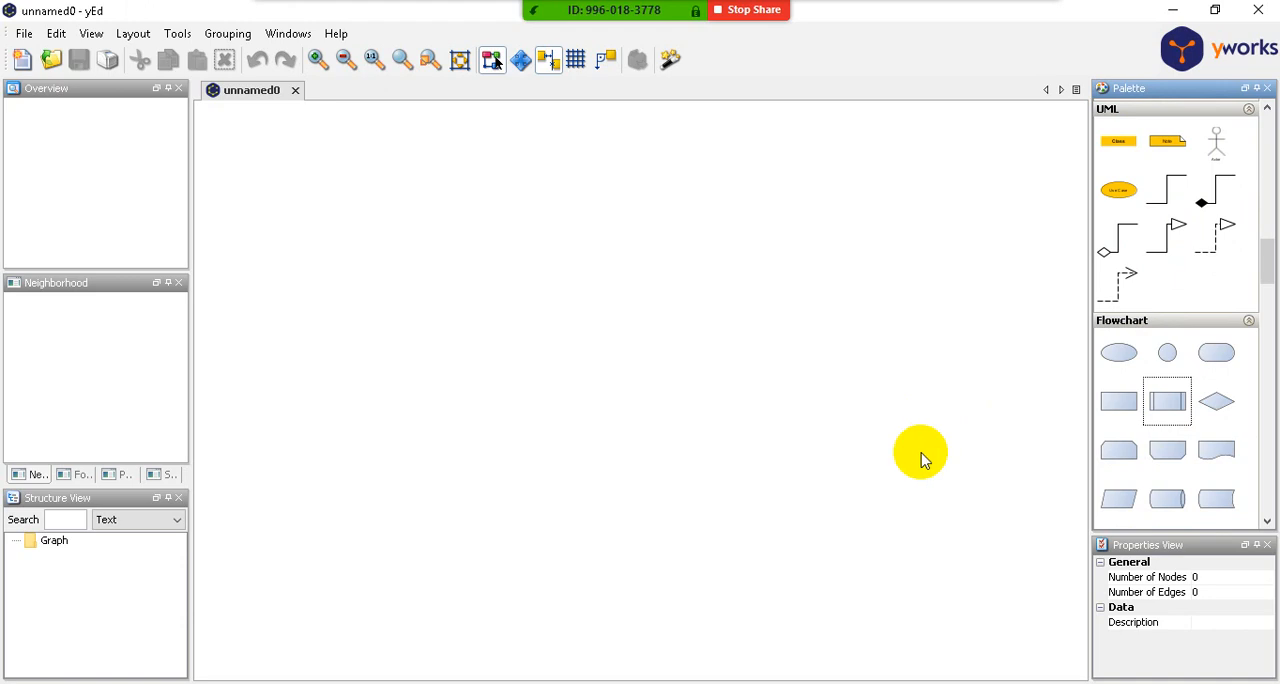
{"action": "scroll", "coordinate": [1140, 425], "scroll_direction": "down", "scroll_amount": 3}
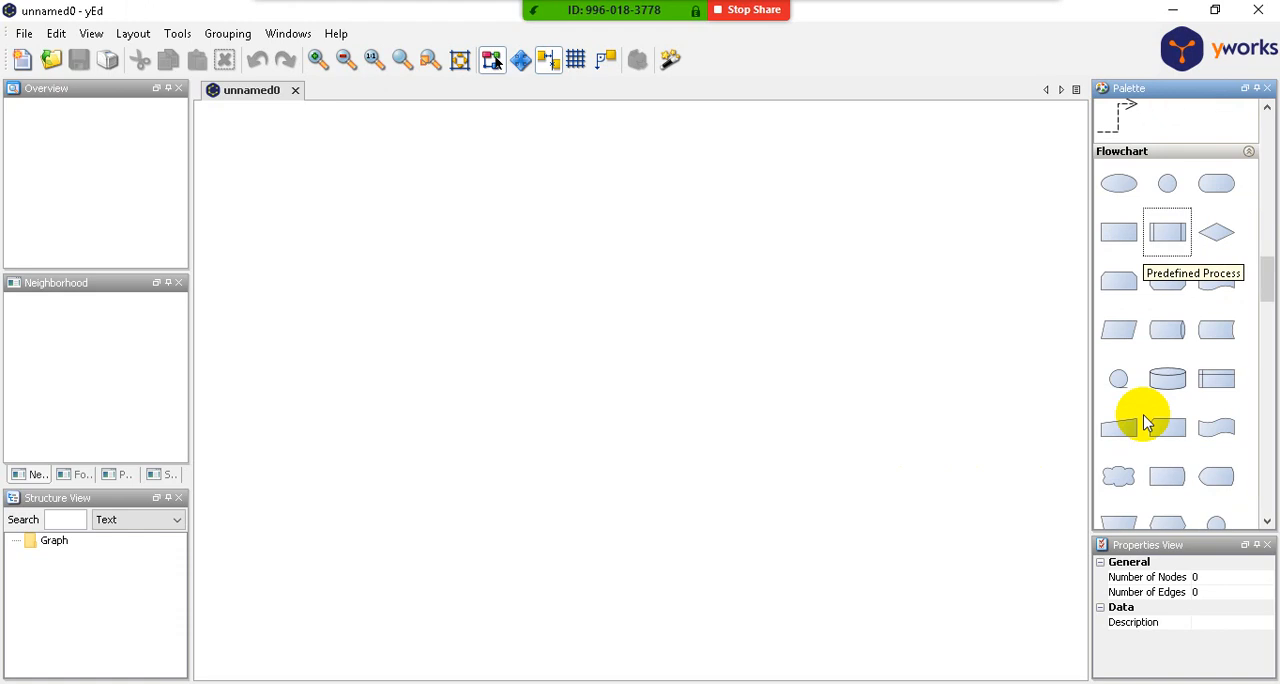
{"action": "scroll", "coordinate": [1145, 423], "scroll_direction": "down", "scroll_amount": 3}
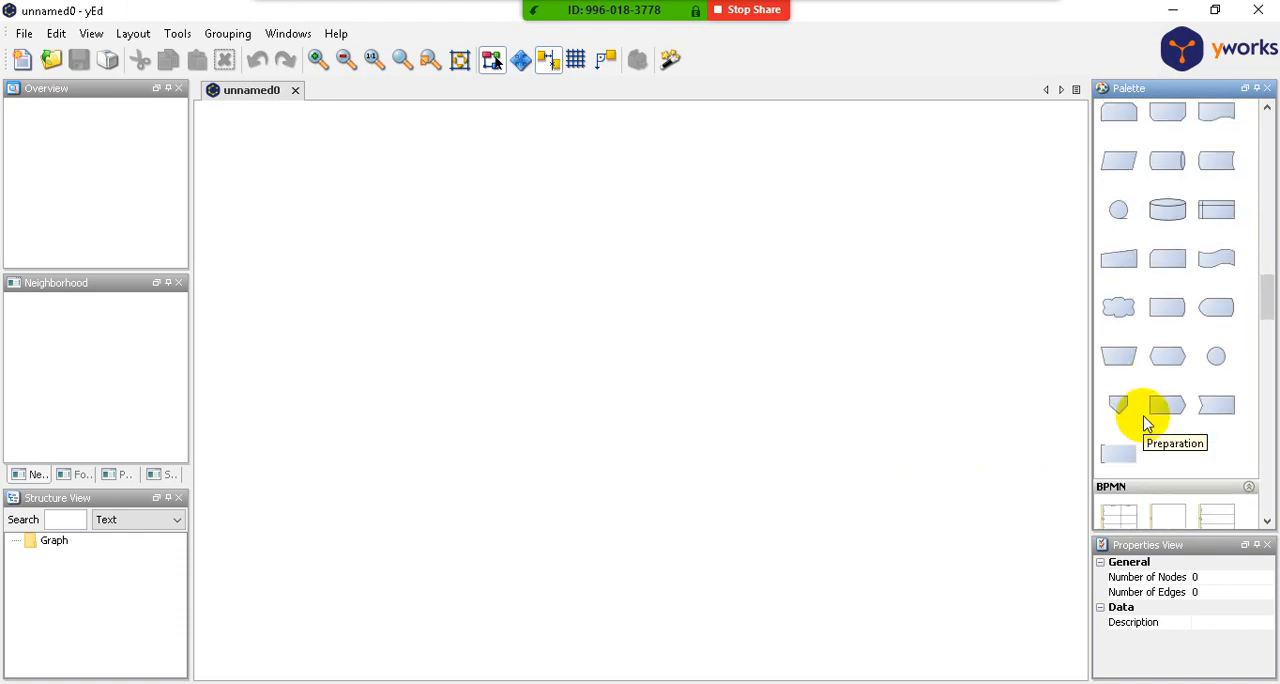
{"action": "scroll", "coordinate": [1145, 425], "scroll_direction": "down", "scroll_amount": 6}
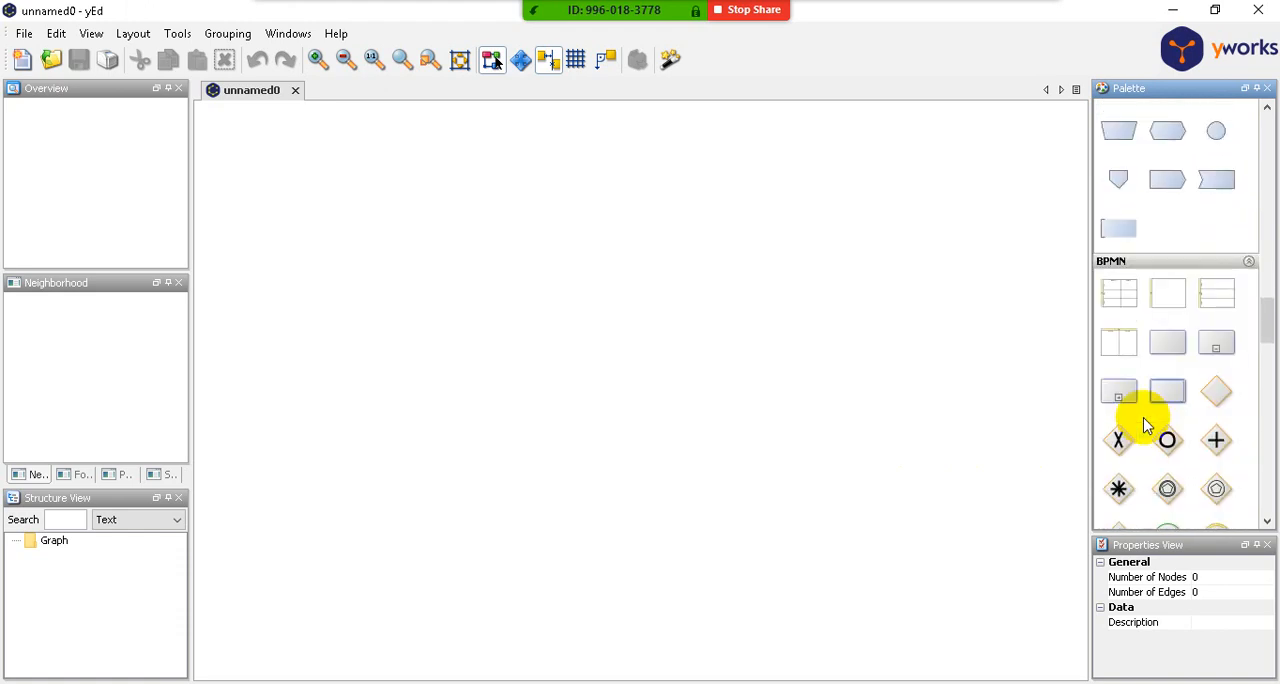
{"action": "scroll", "coordinate": [1148, 432], "scroll_direction": "down", "scroll_amount": 6}
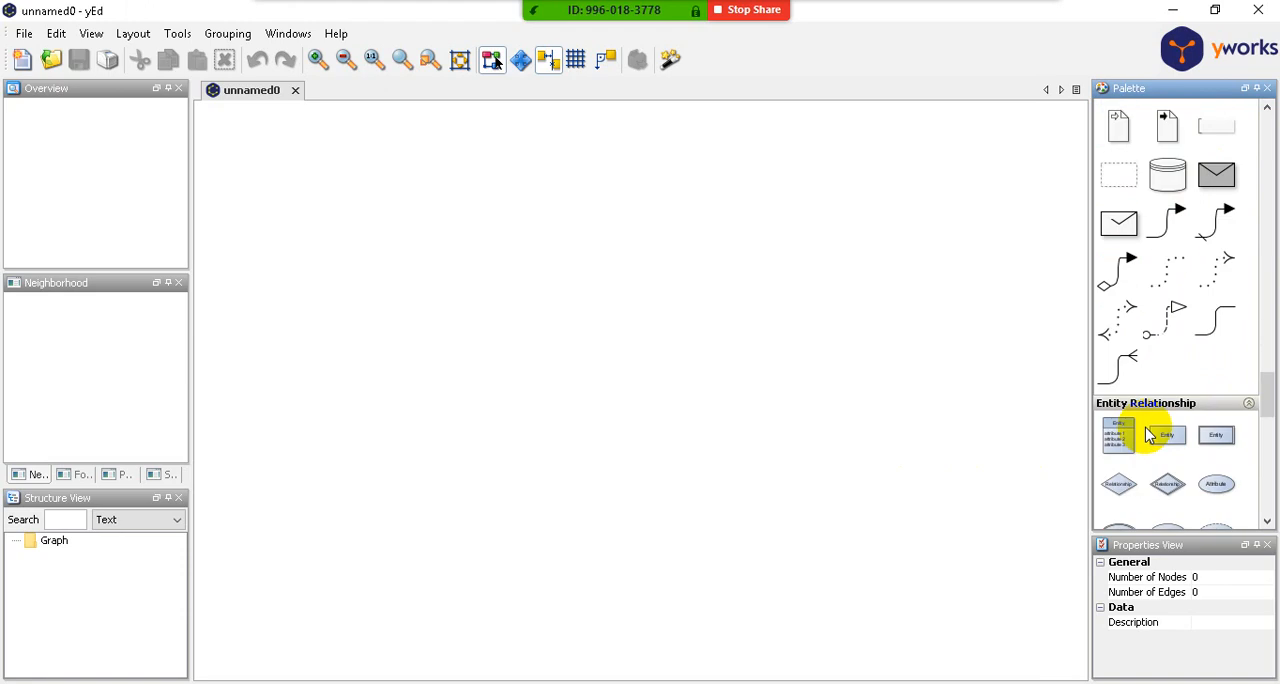
{"action": "scroll", "coordinate": [1148, 433], "scroll_direction": "down", "scroll_amount": 5}
{"action": "scroll", "coordinate": [1148, 433], "scroll_direction": "down", "scroll_amount": 8}
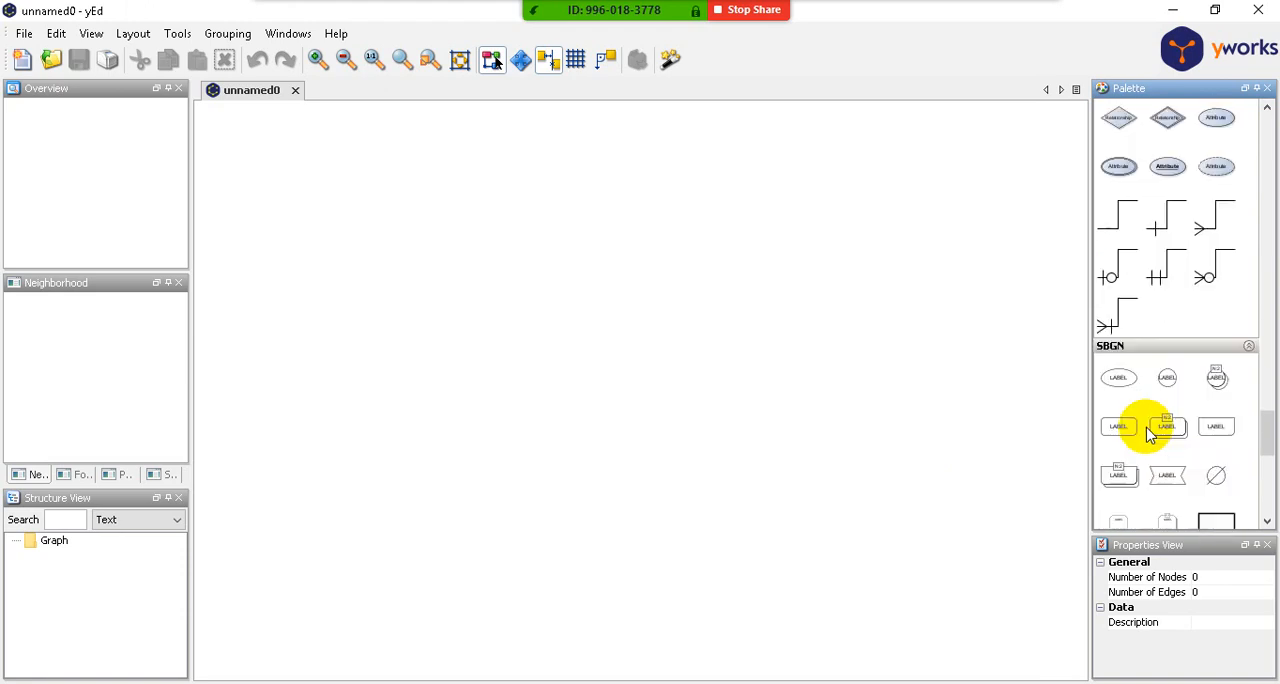
{"action": "scroll", "coordinate": [1148, 433], "scroll_direction": "down", "scroll_amount": 5}
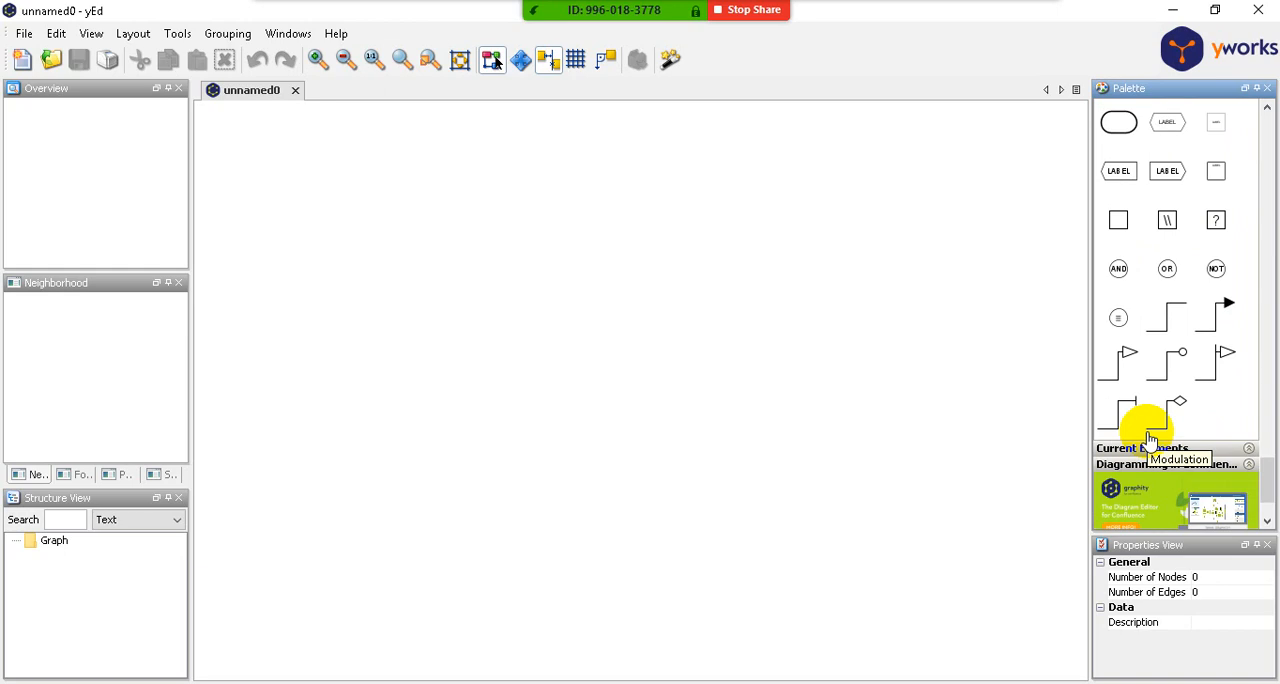
- Widen the palette so that each row holds eight symbols
{"action": "scroll", "coordinate": [1152, 430], "scroll_direction": "up", "scroll_amount": 8}
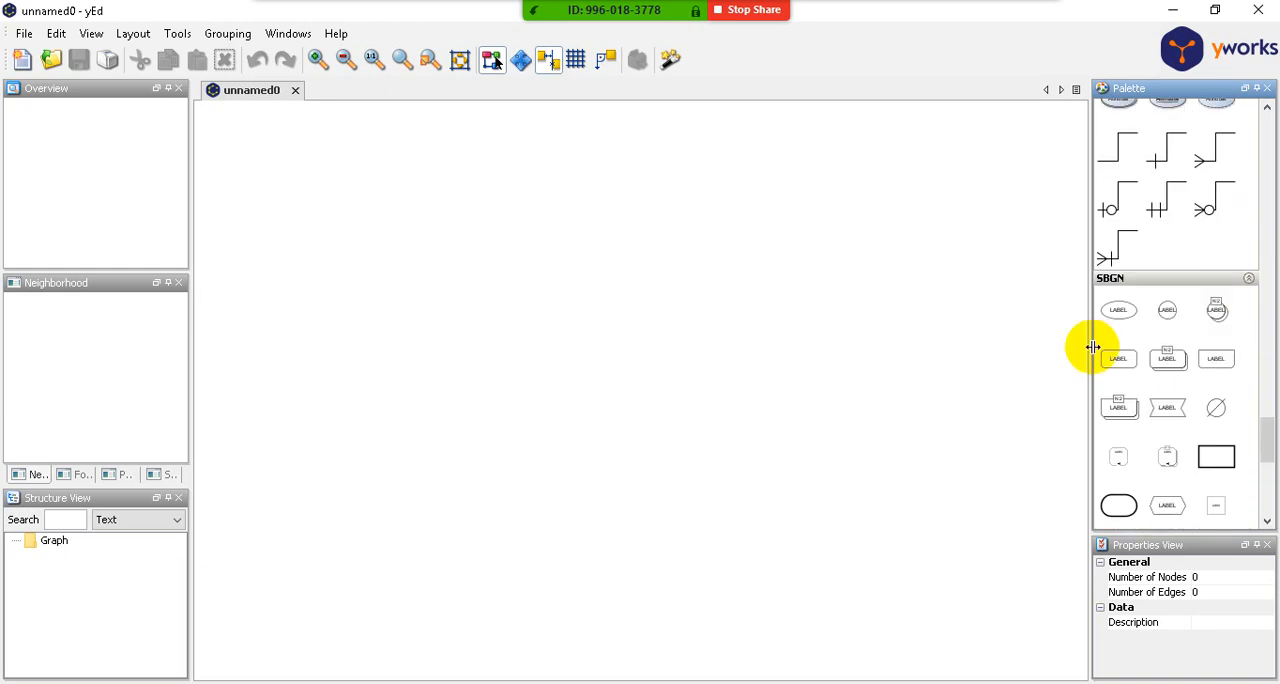
{"action": "left_click_drag", "start_coordinate": [1090, 350], "coordinate": [841, 385]}
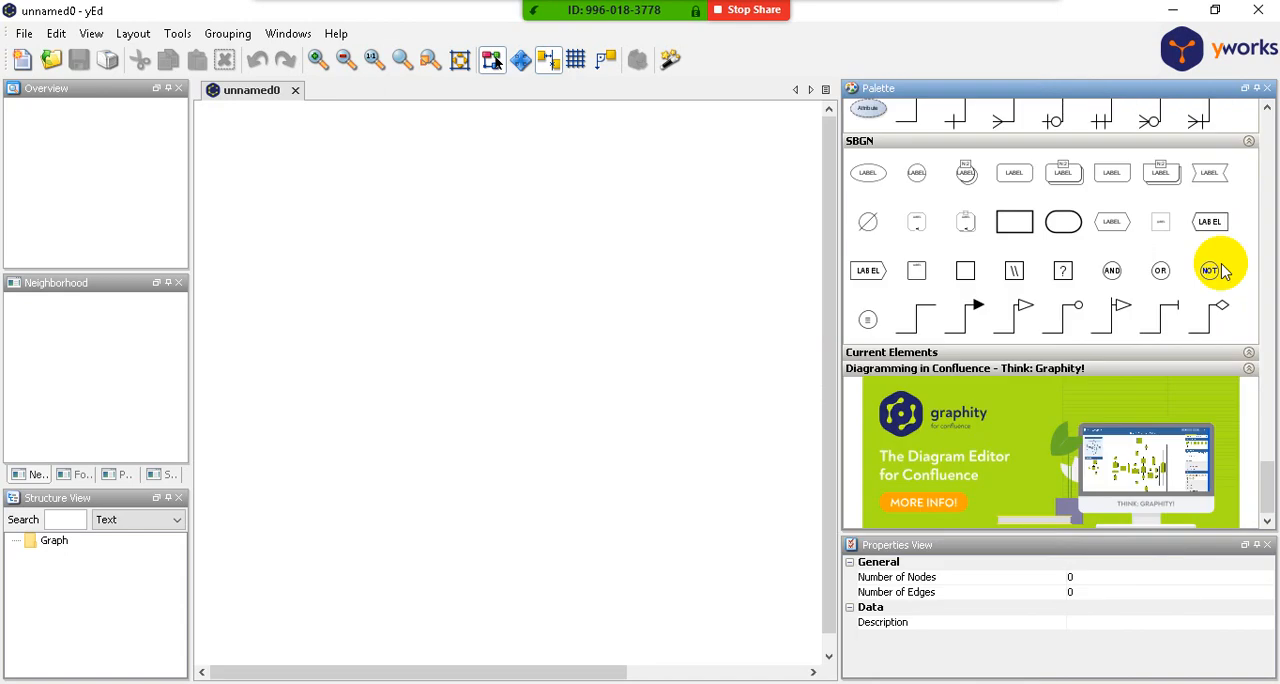
- Examine the widened palette's BPMN, Entity Relationship, Flowchart, UML and Computer Network symbols
{"action": "scroll", "coordinate": [1250, 305], "scroll_direction": "up", "scroll_amount": 6}
{"action": "scroll", "coordinate": [1250, 305], "scroll_direction": "up", "scroll_amount": 1}
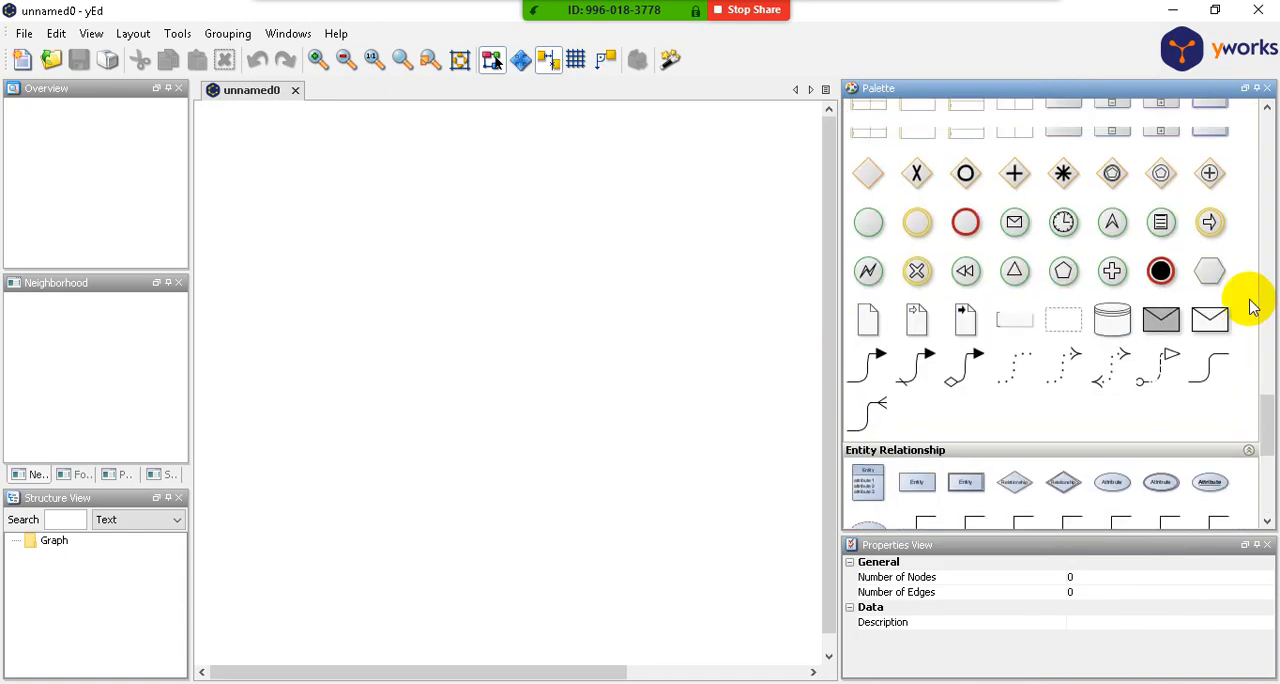
{"action": "scroll", "coordinate": [1248, 304], "scroll_direction": "down", "scroll_amount": 6}
{"action": "scroll", "coordinate": [1248, 304], "scroll_direction": "up", "scroll_amount": 6}
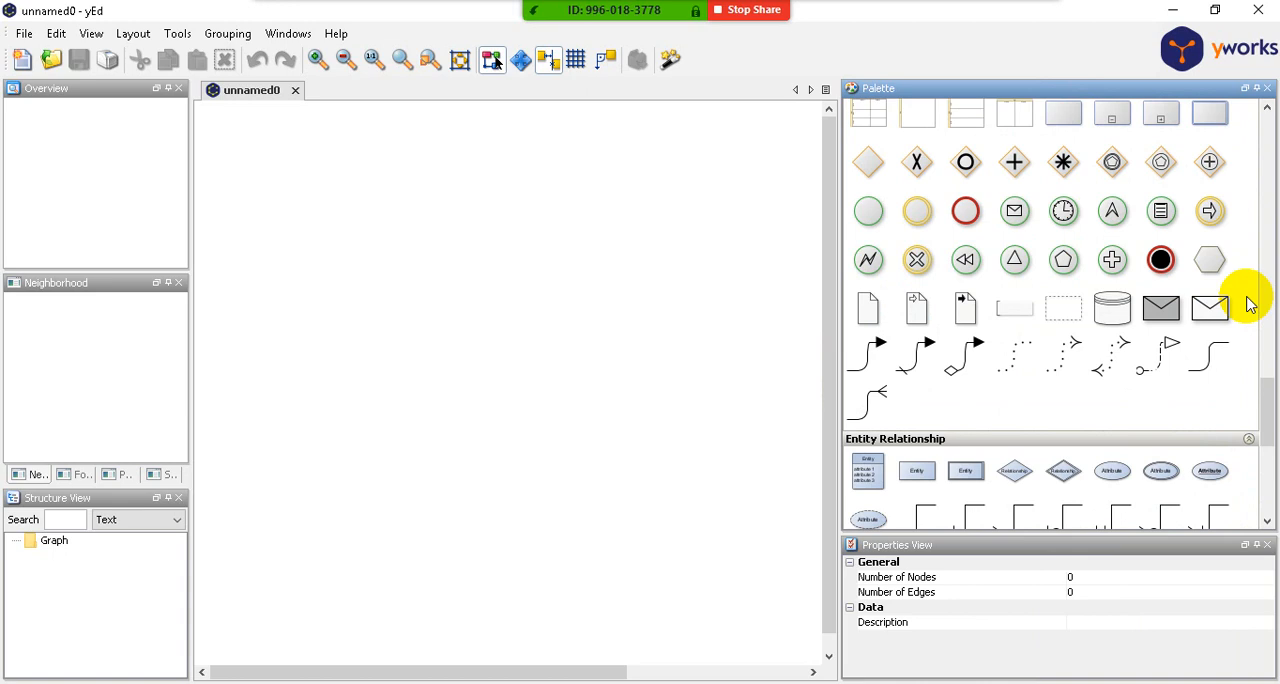
{"action": "scroll", "coordinate": [1095, 398], "scroll_direction": "down", "scroll_amount": 1}
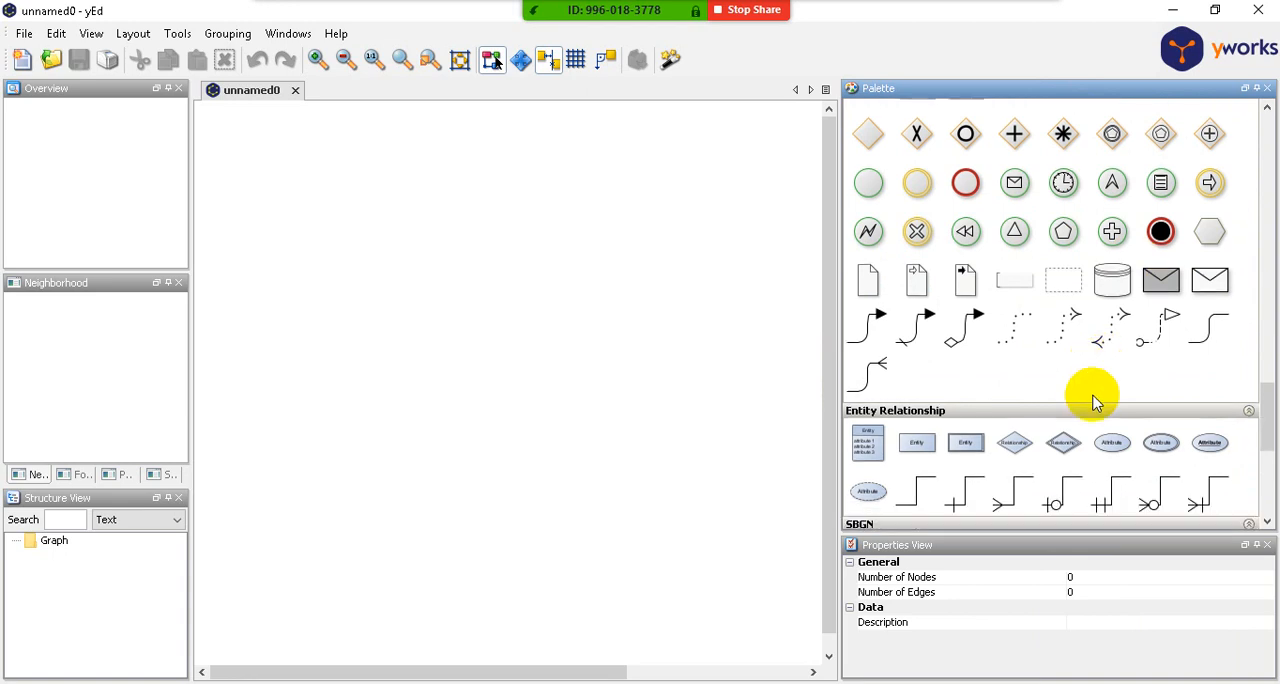
{"action": "scroll", "coordinate": [1095, 400], "scroll_direction": "down", "scroll_amount": 2}
{"action": "scroll", "coordinate": [1094, 399], "scroll_direction": "up", "scroll_amount": 6}
{"action": "scroll", "coordinate": [1092, 399], "scroll_direction": "up", "scroll_amount": 5}
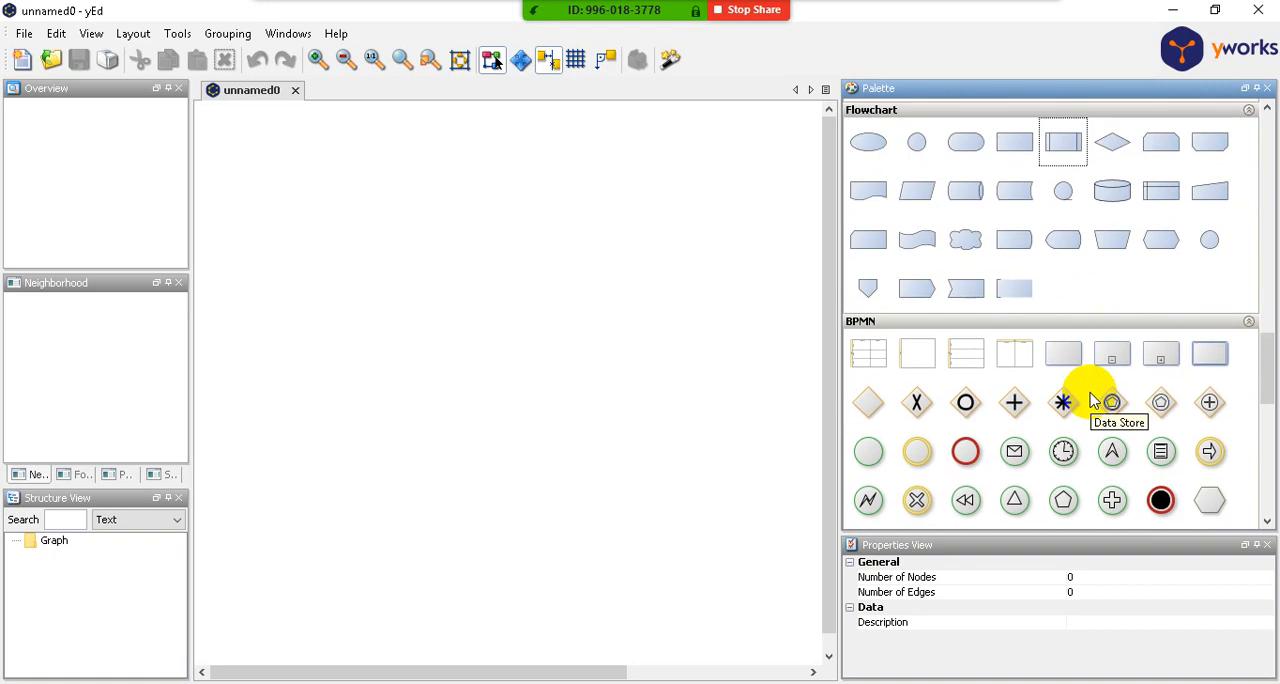
{"action": "scroll", "coordinate": [1108, 337], "scroll_direction": "up", "scroll_amount": 2}
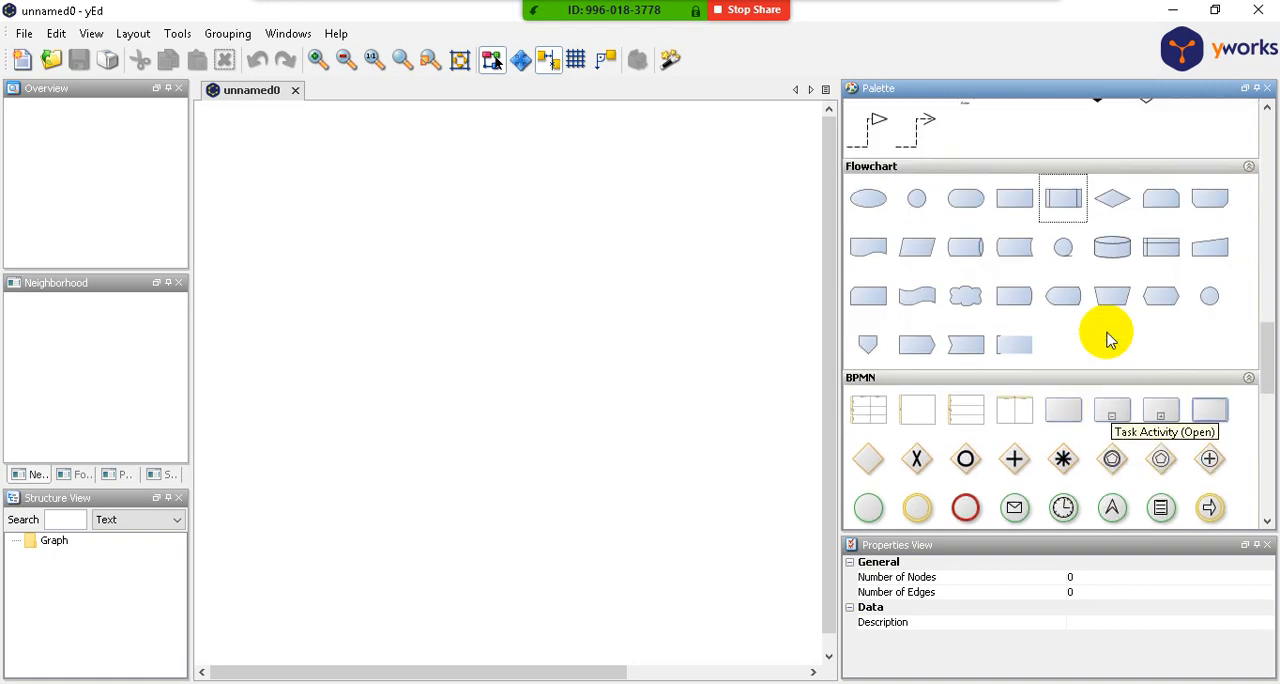
{"action": "scroll", "coordinate": [1110, 340], "scroll_direction": "down", "scroll_amount": 3}
{"action": "scroll", "coordinate": [1108, 340], "scroll_direction": "up", "scroll_amount": 4}
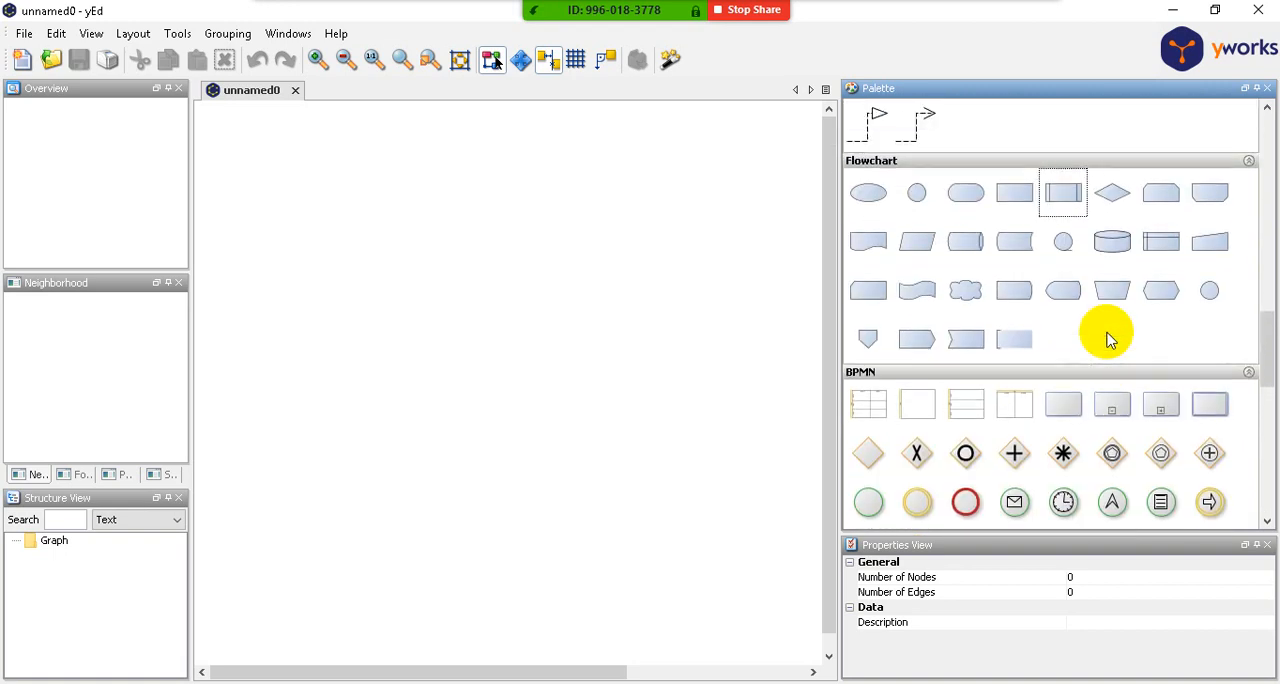
{"action": "scroll", "coordinate": [1108, 340], "scroll_direction": "up", "scroll_amount": 4}
{"action": "scroll", "coordinate": [1108, 340], "scroll_direction": "down", "scroll_amount": 7}
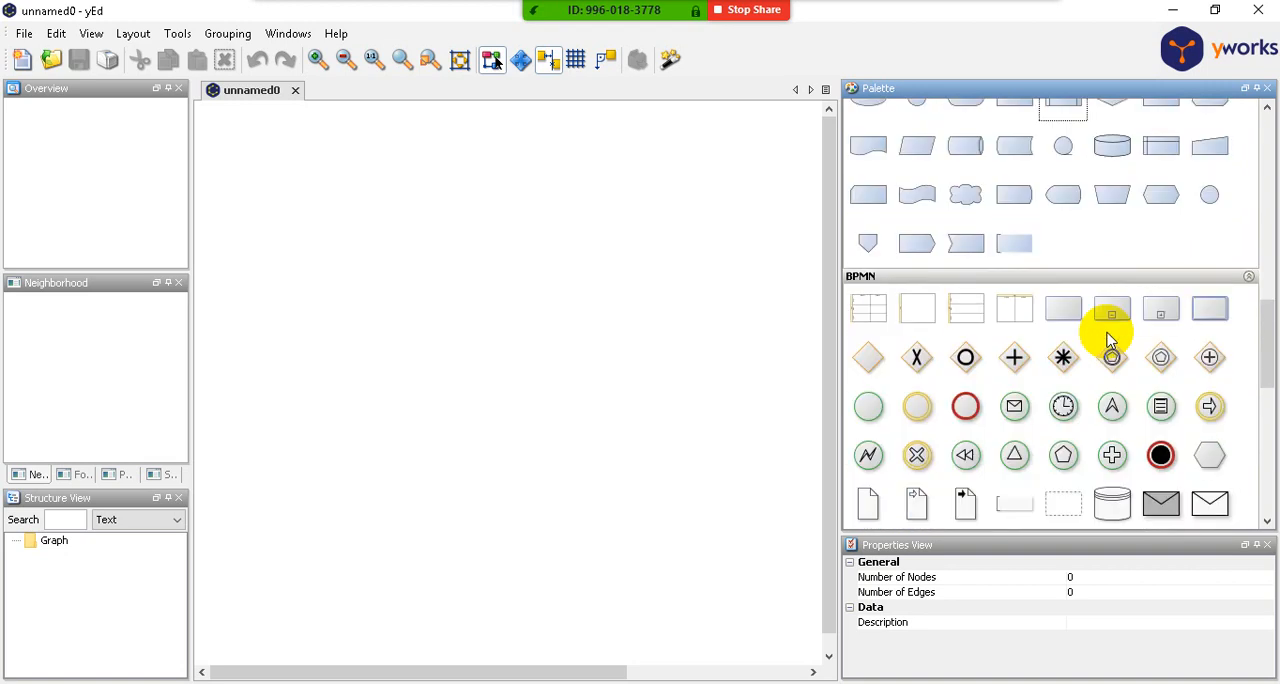
{"action": "scroll", "coordinate": [1108, 340], "scroll_direction": "up", "scroll_amount": 4}
{"action": "scroll", "coordinate": [1108, 340], "scroll_direction": "up", "scroll_amount": 4}
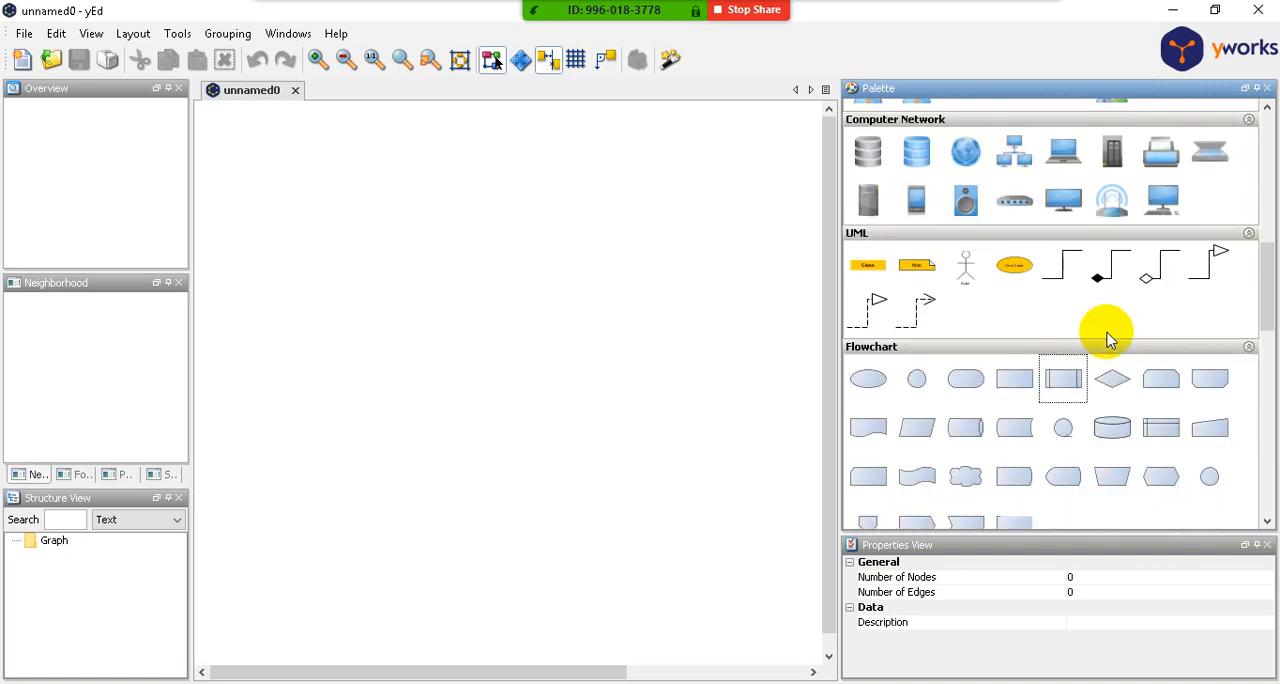
- Expand the Modern Nodes, Edge Types and Group Nodes sections and return to the palette's first section, Shape Nodes
{"action": "scroll", "coordinate": [1108, 340], "scroll_direction": "up", "scroll_amount": 5}
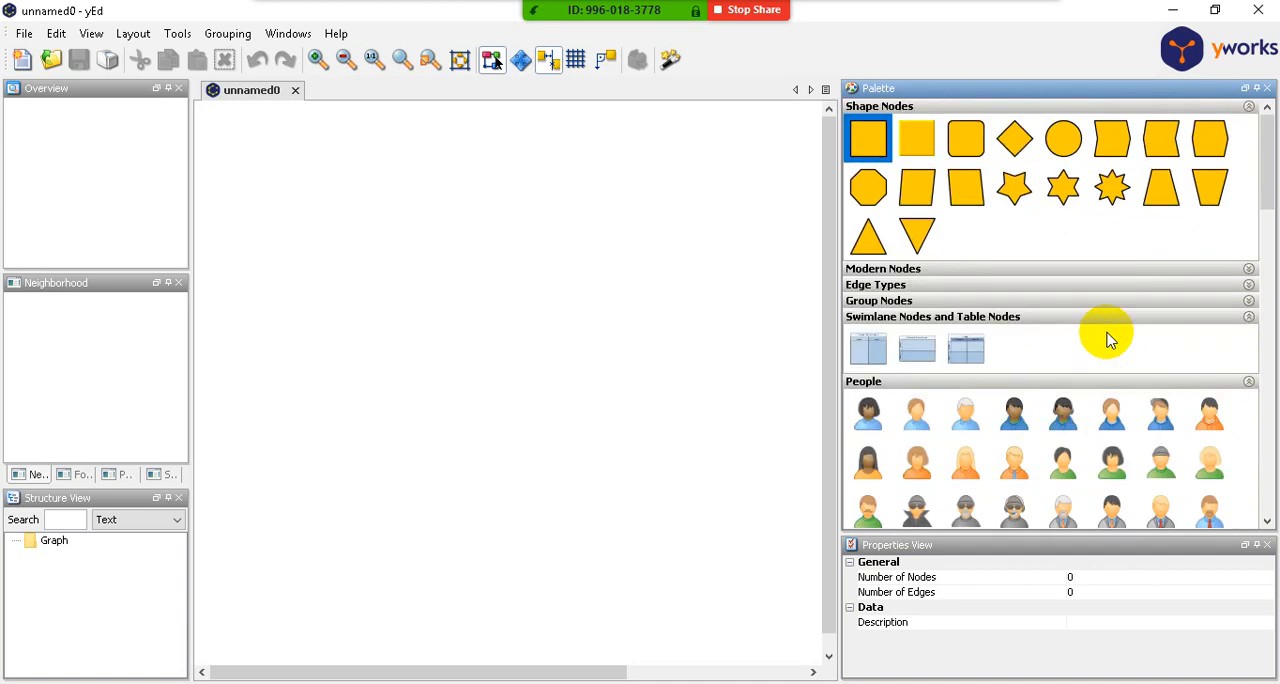
{"action": "left_click", "coordinate": [862, 270]}
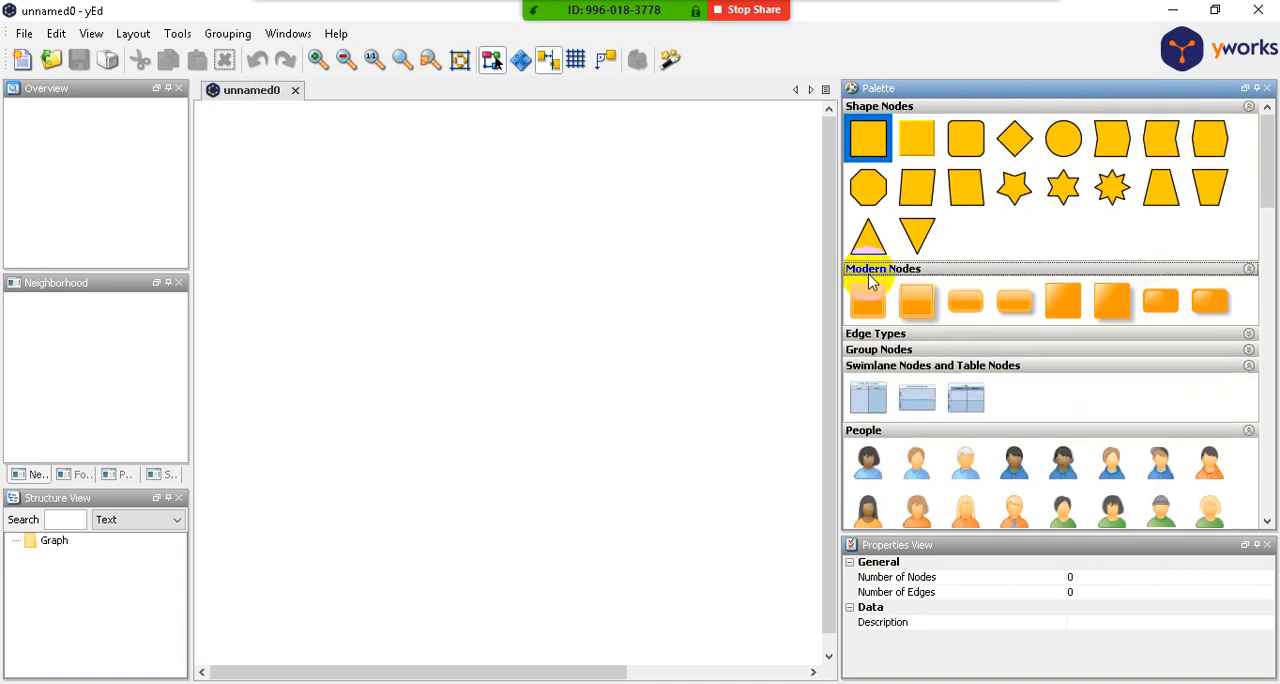
{"action": "left_click", "coordinate": [862, 336]}
{"action": "scroll", "coordinate": [987, 393], "scroll_direction": "down", "scroll_amount": 1}
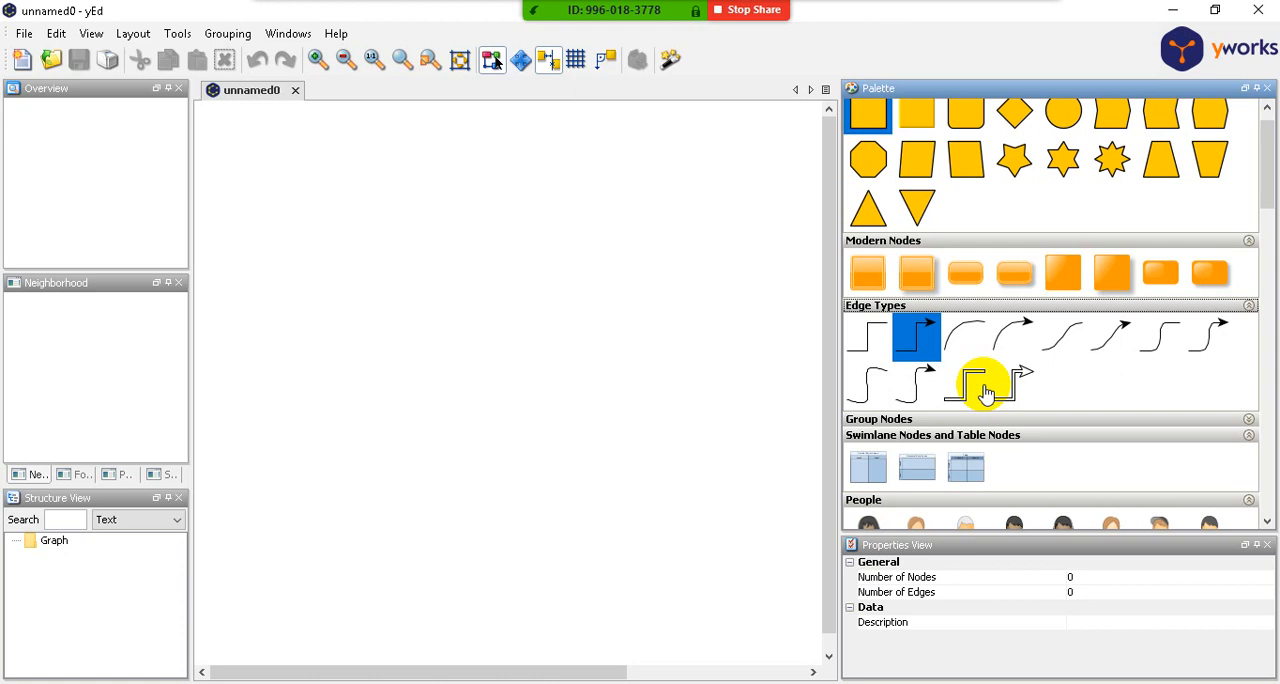
{"action": "left_click", "coordinate": [906, 419]}
{"action": "scroll", "coordinate": [920, 395], "scroll_direction": "down", "scroll_amount": 3}
{"action": "scroll", "coordinate": [957, 387], "scroll_direction": "down", "scroll_amount": 4}
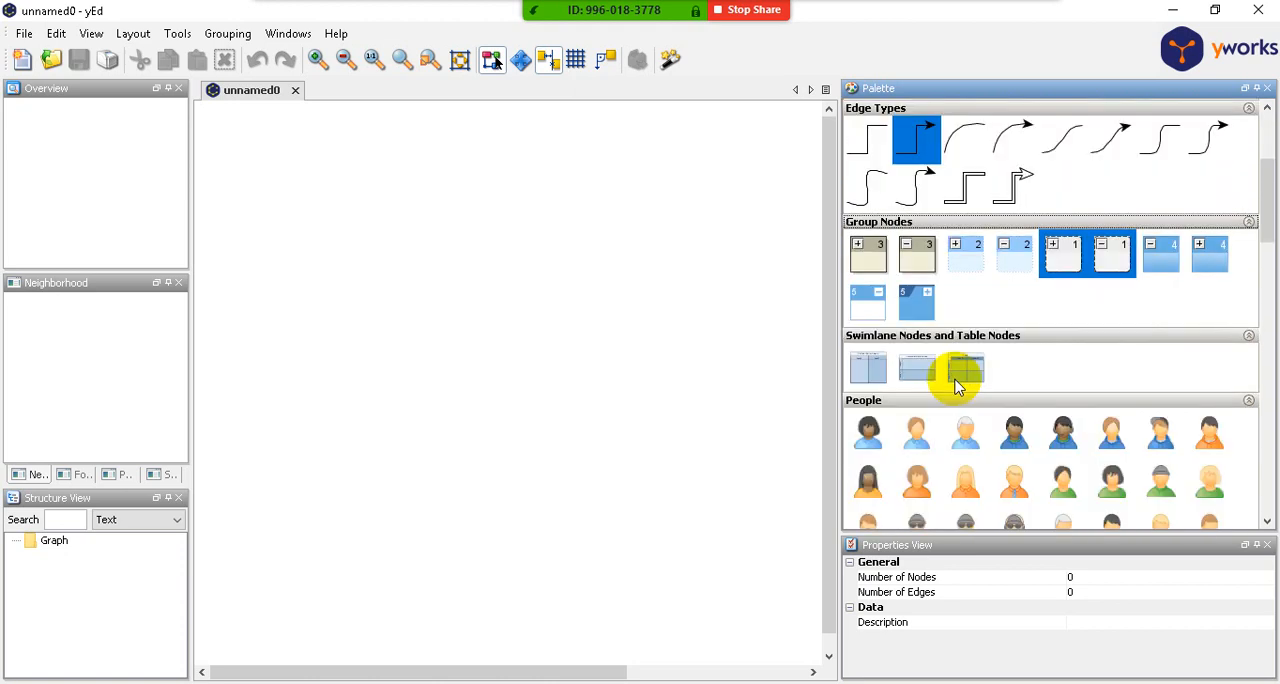
{"action": "scroll", "coordinate": [955, 384], "scroll_direction": "down", "scroll_amount": 4}
{"action": "scroll", "coordinate": [952, 381], "scroll_direction": "up", "scroll_amount": 12}
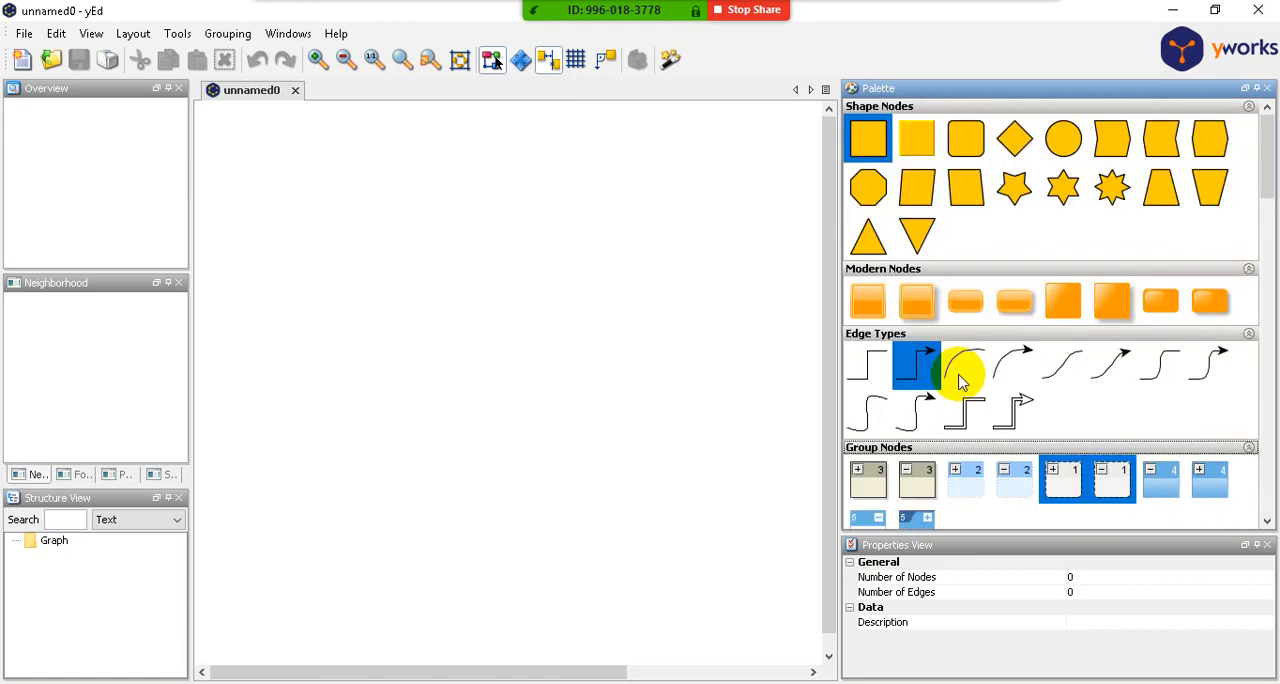
- Look through the palette's Computer Network, UML and Flowchart symbols, including Network Storage and Stored Data
{"action": "scroll", "coordinate": [960, 378], "scroll_direction": "down", "scroll_amount": 20}
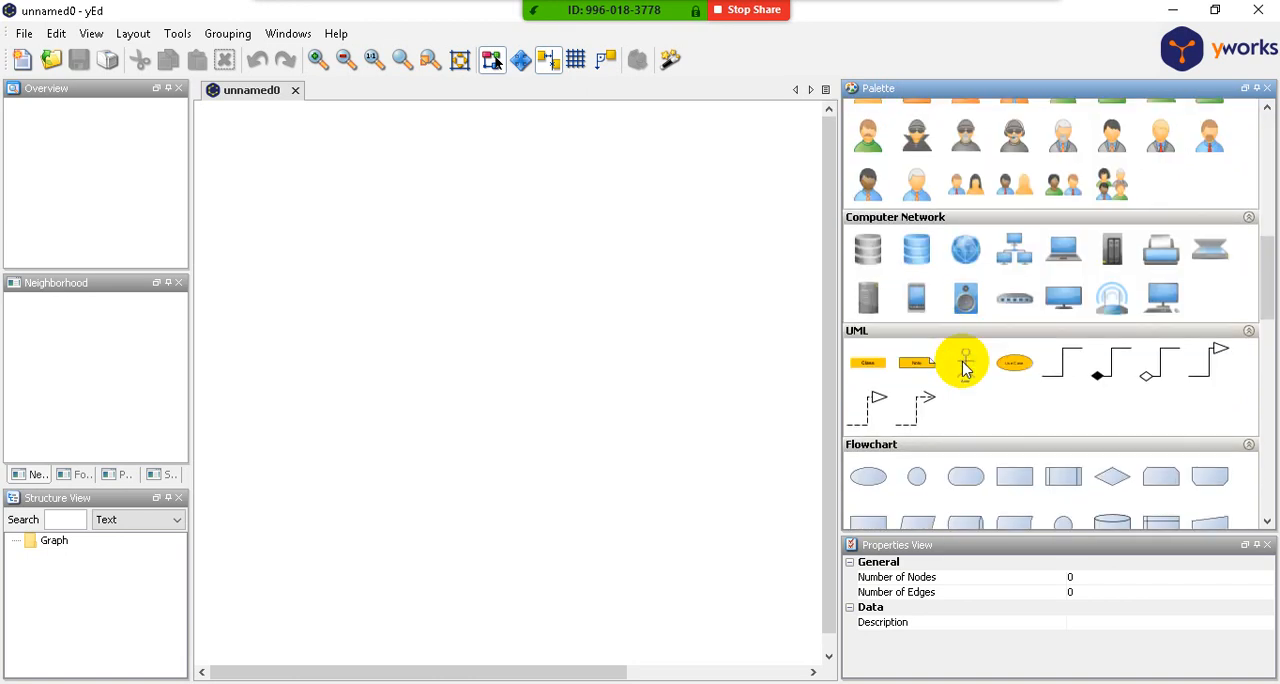
{"action": "left_click", "coordinate": [916, 250]}
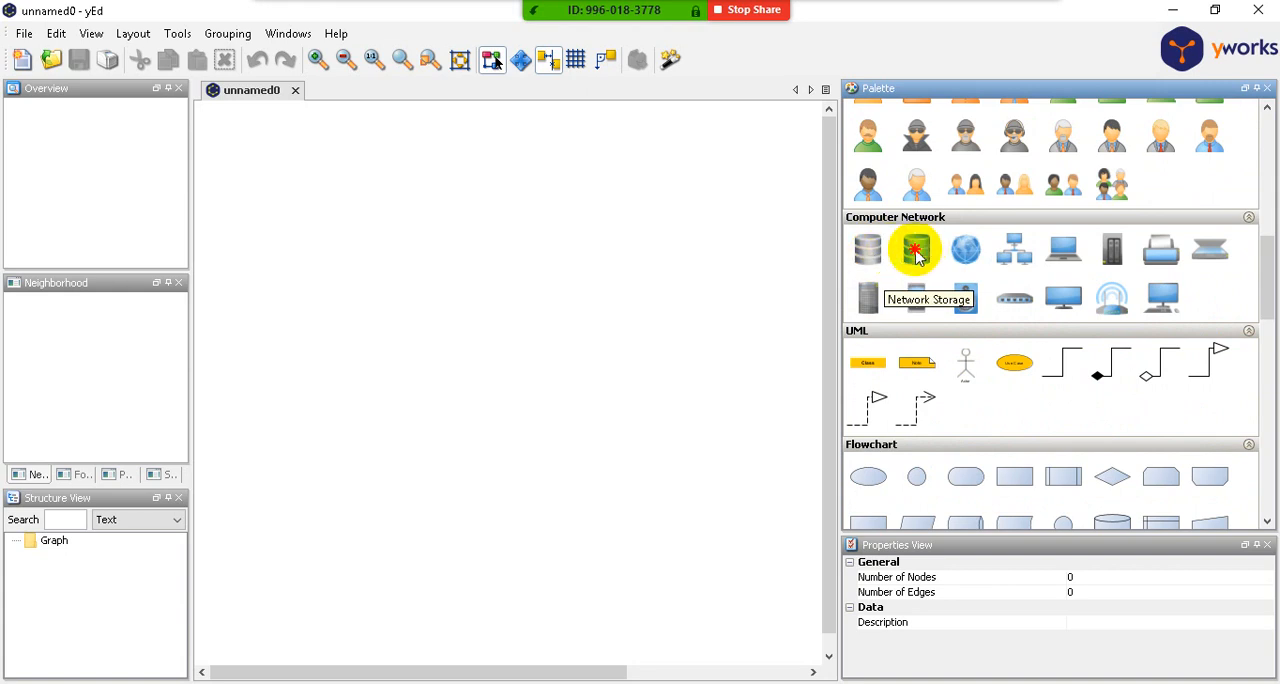
{"action": "left_click", "coordinate": [869, 253]}
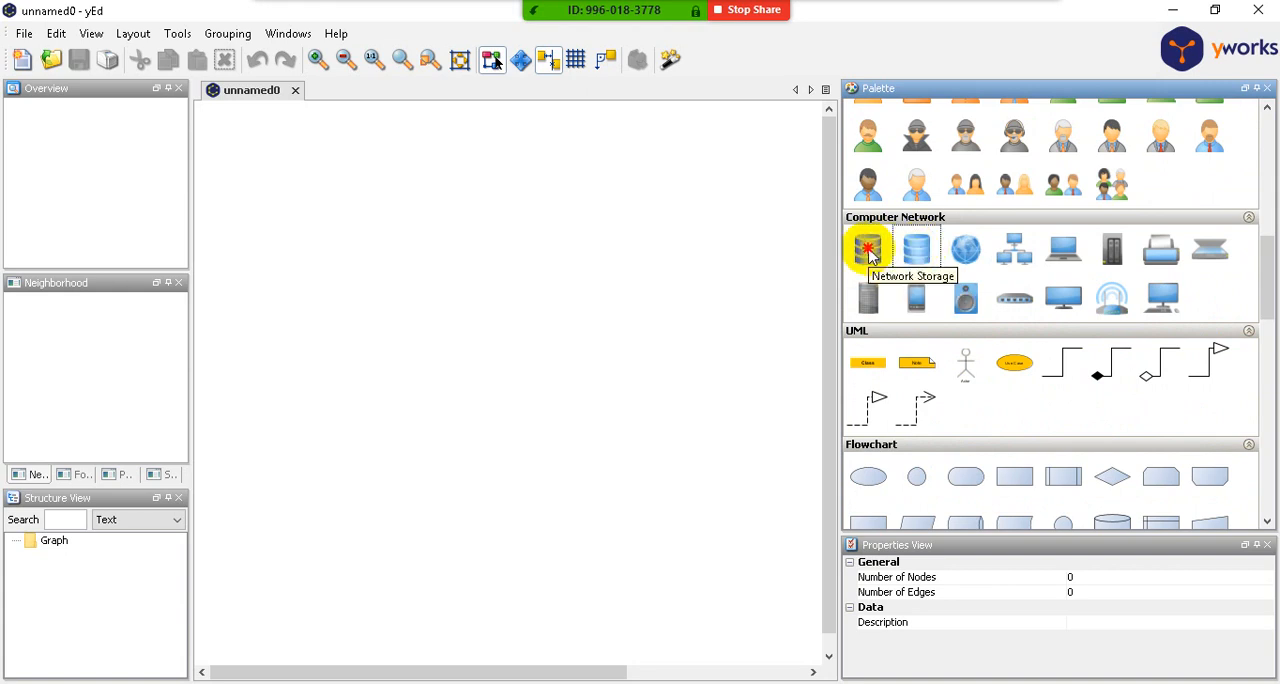
{"action": "left_click", "coordinate": [921, 254]}
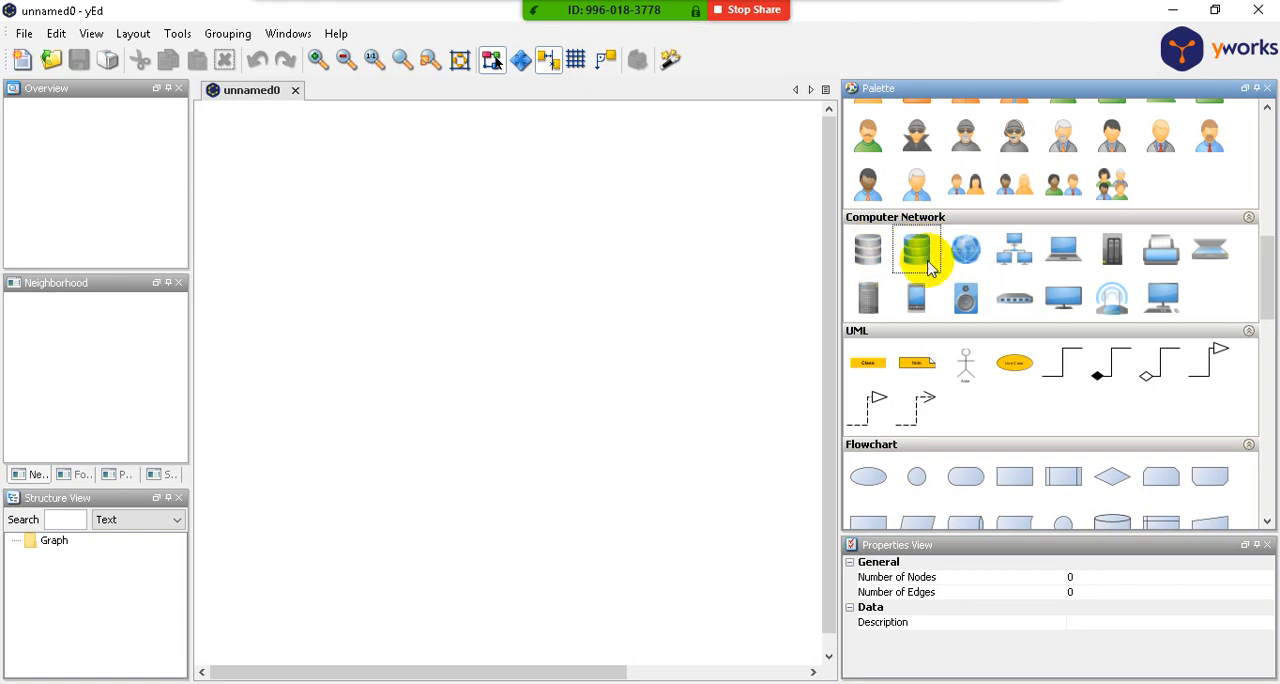
{"action": "scroll", "coordinate": [1016, 344], "scroll_direction": "down", "scroll_amount": 3}
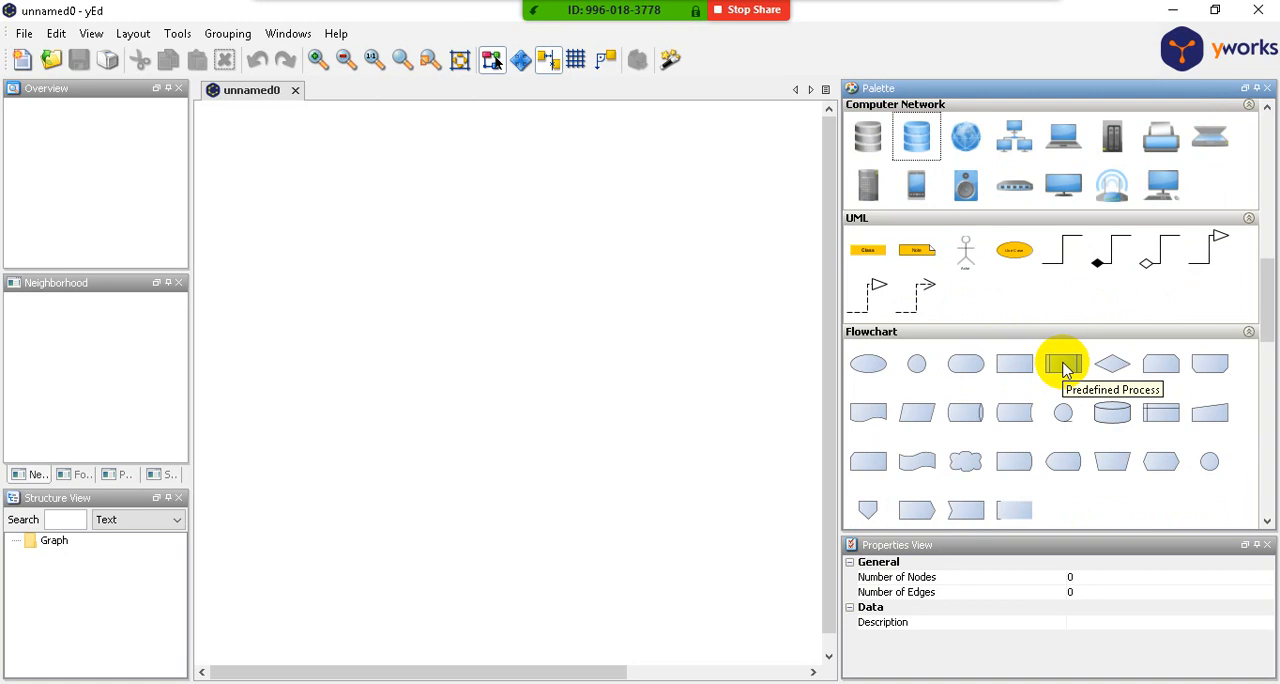
{"action": "left_click", "coordinate": [1020, 418]}
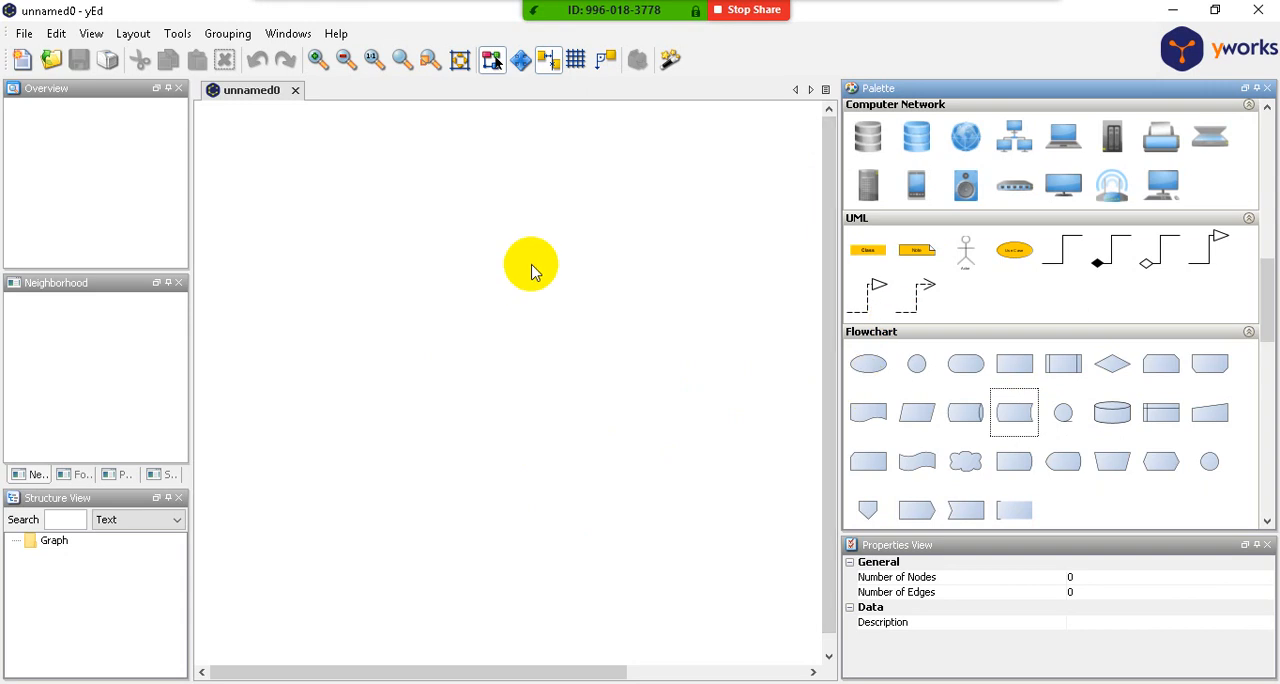
- Place the Flowchart section's small circle on the canvas, enlarge it to about 392 by 313, and shift it up and left
{"action": "left_click", "coordinate": [915, 368]}
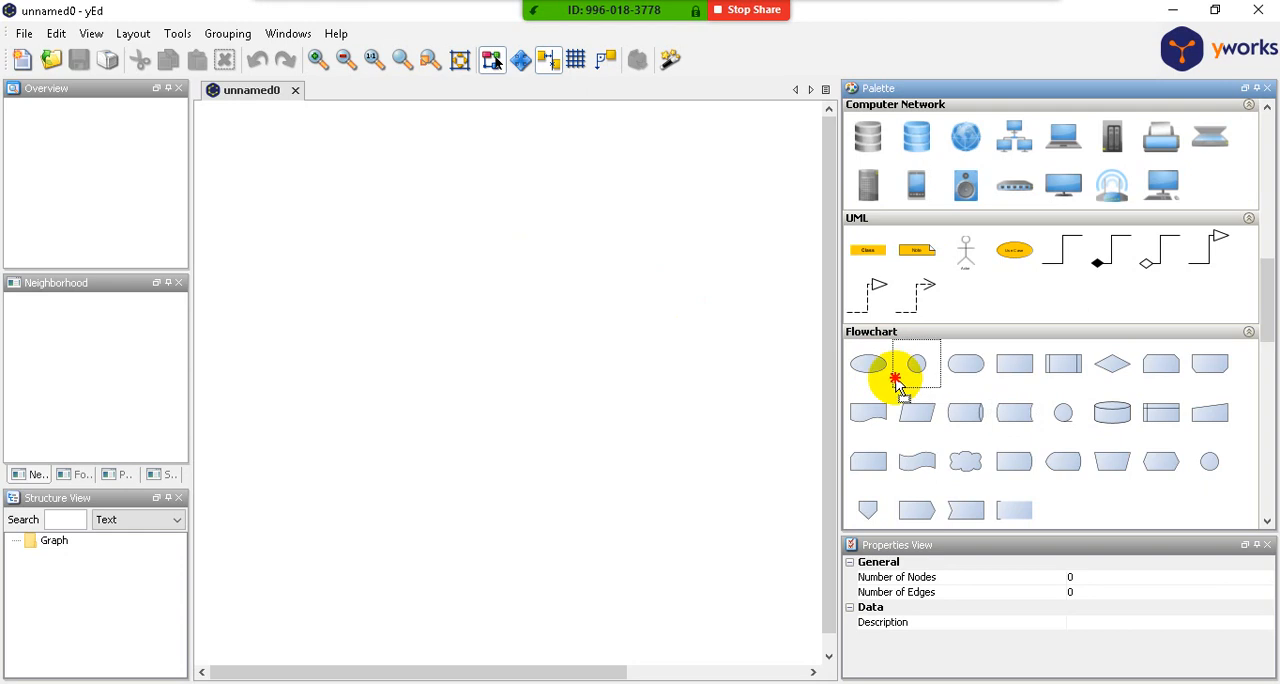
{"action": "left_click", "coordinate": [401, 308]}
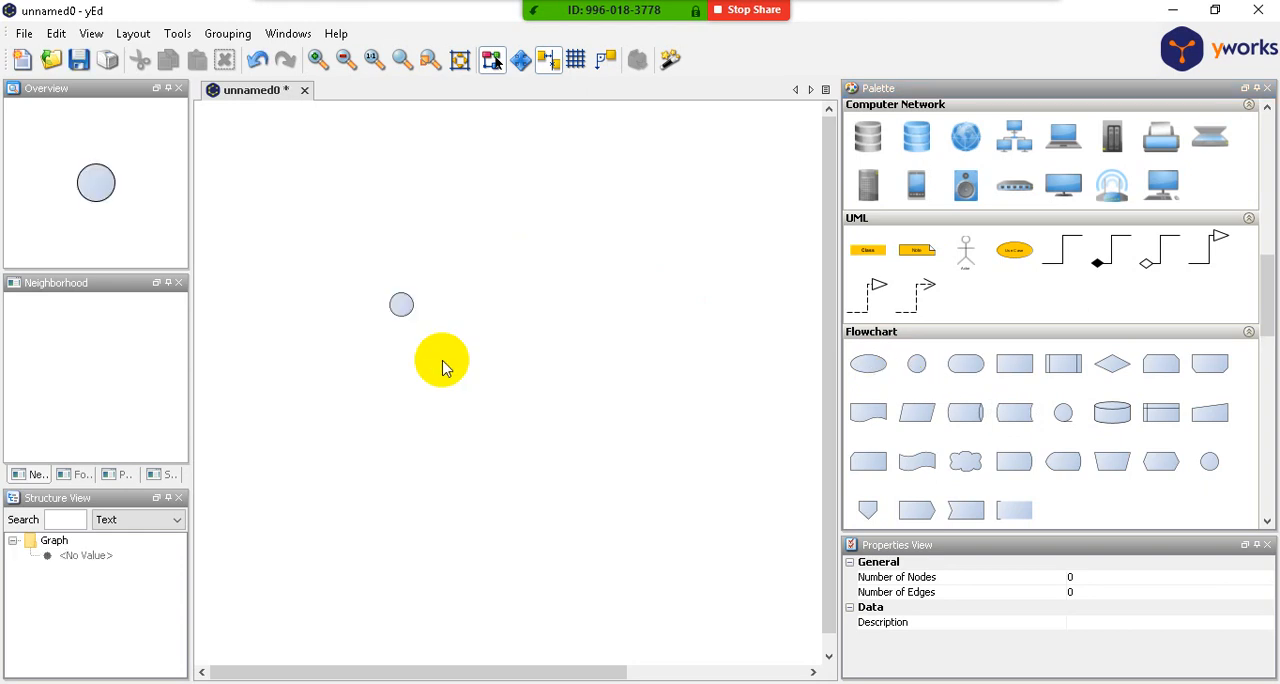
{"action": "left_click", "coordinate": [402, 304]}
{"action": "left_click_drag", "start_coordinate": [428, 319], "coordinate": [615, 483]}
{"action": "left_click_drag", "start_coordinate": [503, 386], "coordinate": [459, 337]}
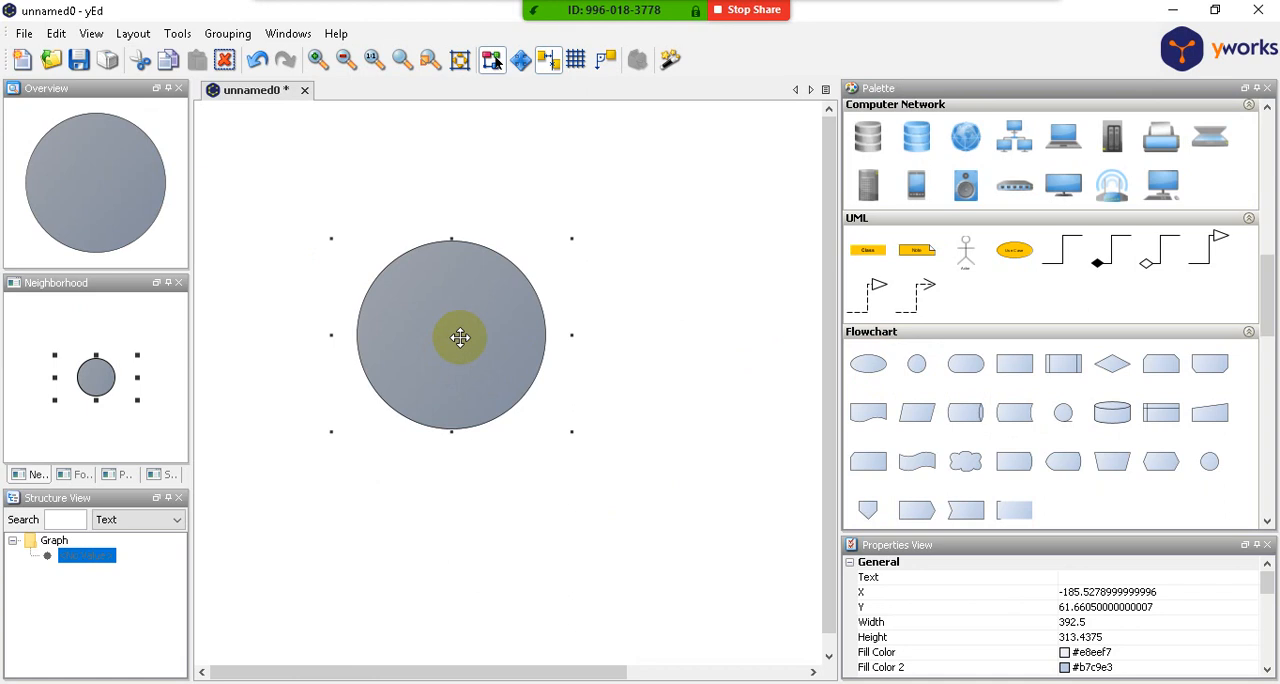
- Enlarge the circle node slightly to about 403 wide by 345 high
{"action": "left_click", "coordinate": [543, 506]}
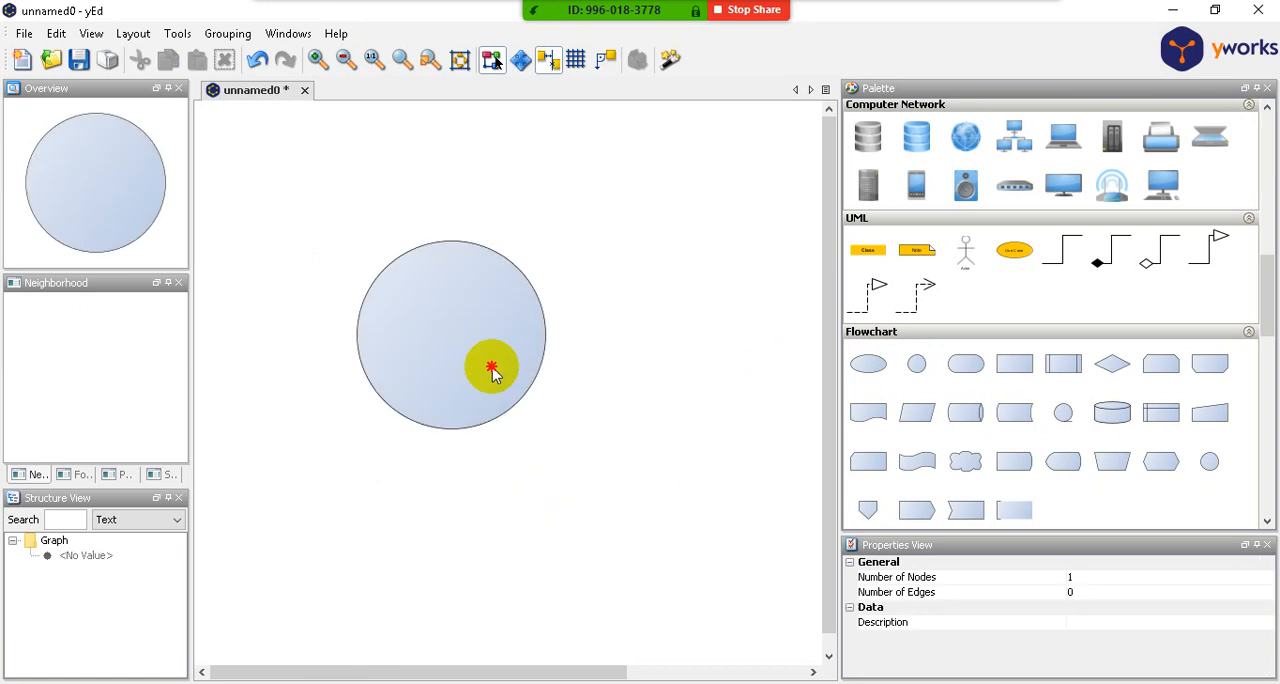
{"action": "left_click", "coordinate": [491, 369]}
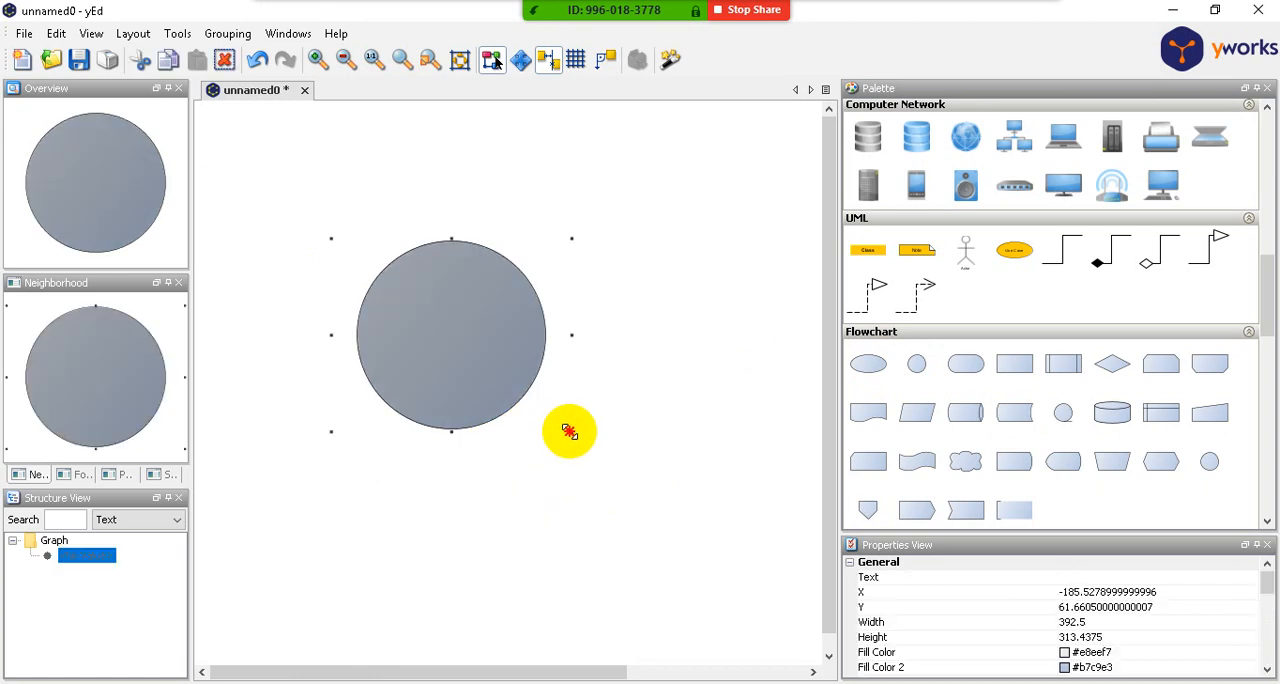
{"action": "mouse_move", "coordinate": [571, 428]}
{"action": "left_mouse_down"}
{"action": "mouse_move", "coordinate": [508, 383]}
{"action": "mouse_move", "coordinate": [577, 449]}
{"action": "left_mouse_up"}
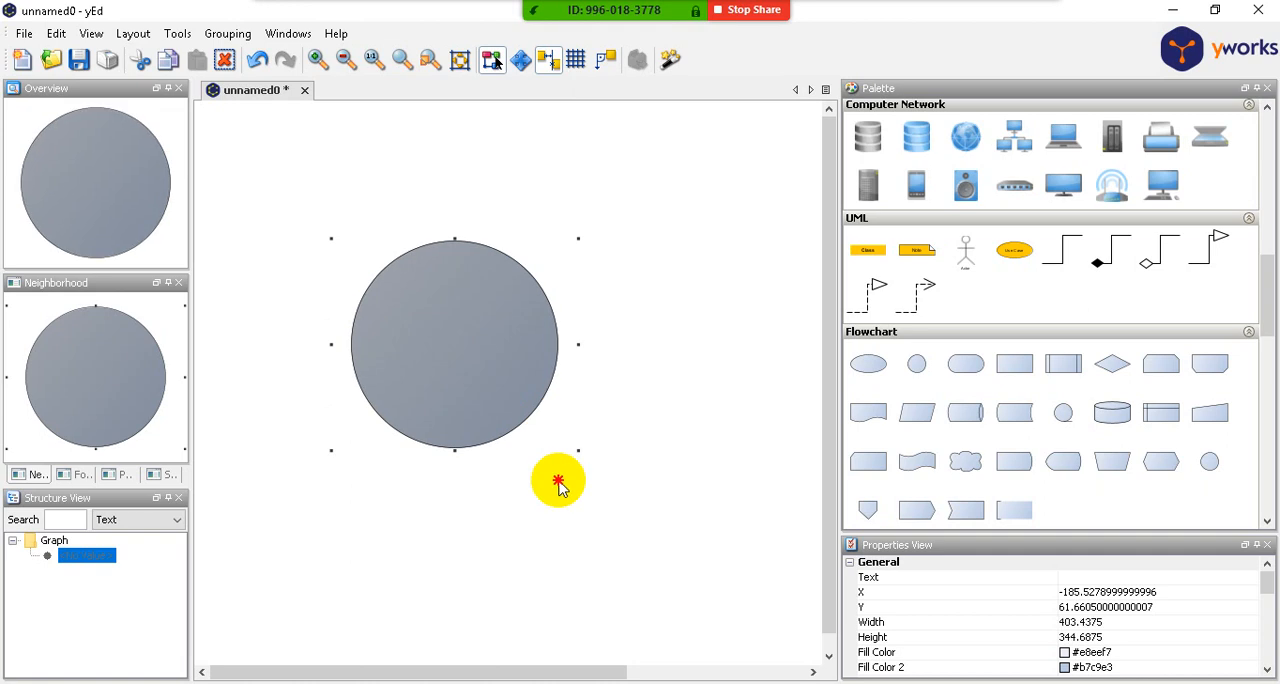
{"action": "left_click", "coordinate": [511, 509]}
{"action": "left_click", "coordinate": [466, 354]}
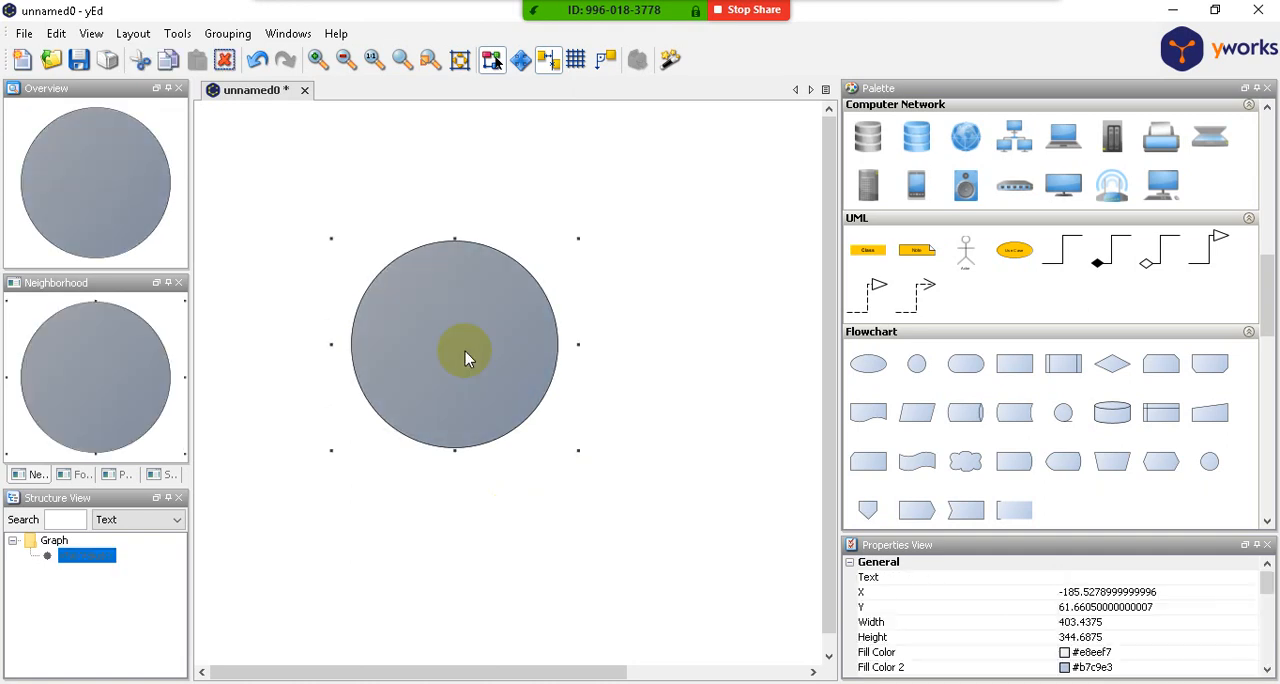
- Label the circle node "Mengelola"
{"action": "right_click", "coordinate": [465, 351]}
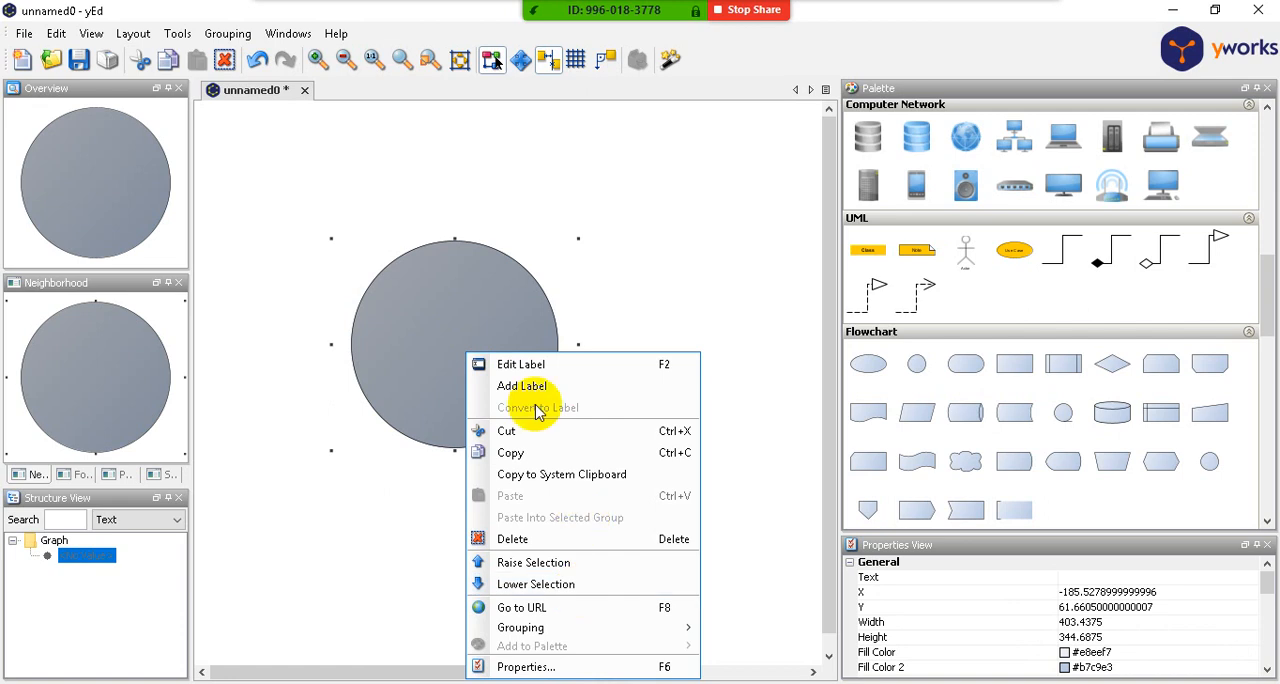
{"action": "left_click", "coordinate": [534, 364]}
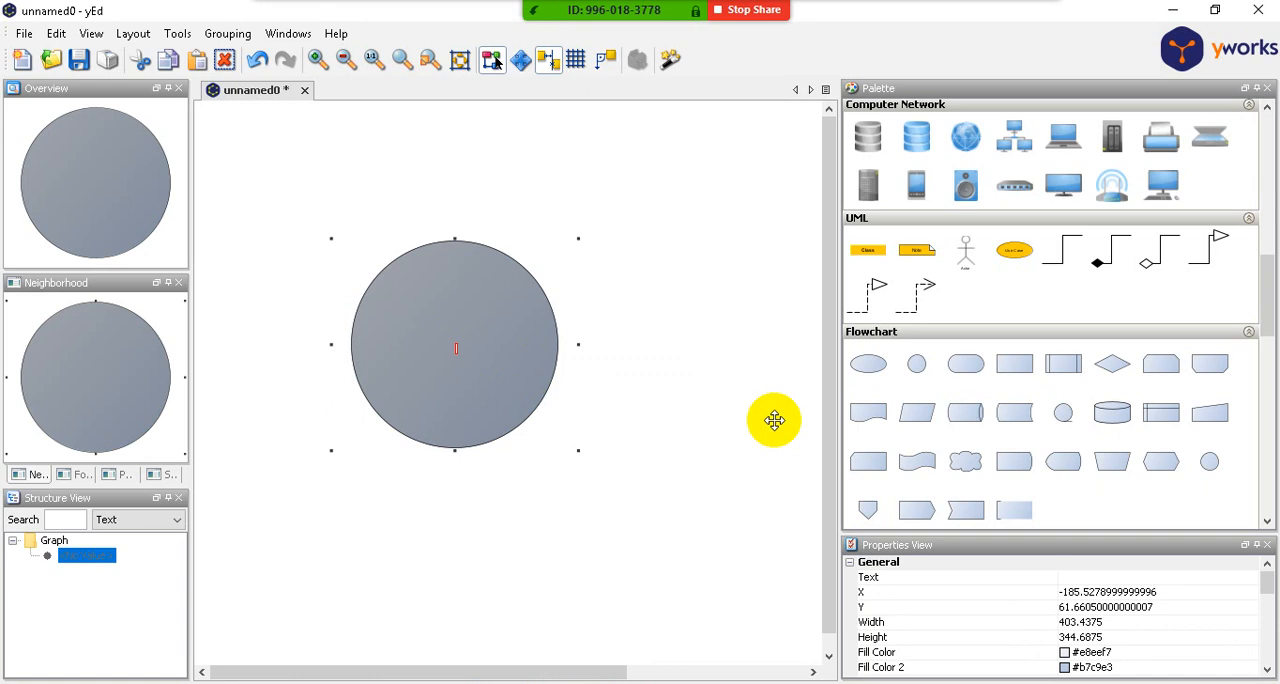
{"action": "type", "text": "mes"}
{"action": "key", "text": "BackSpace"}
{"action": "key", "text": "BackSpace"}
{"action": "type", "text": "Megelobt"}
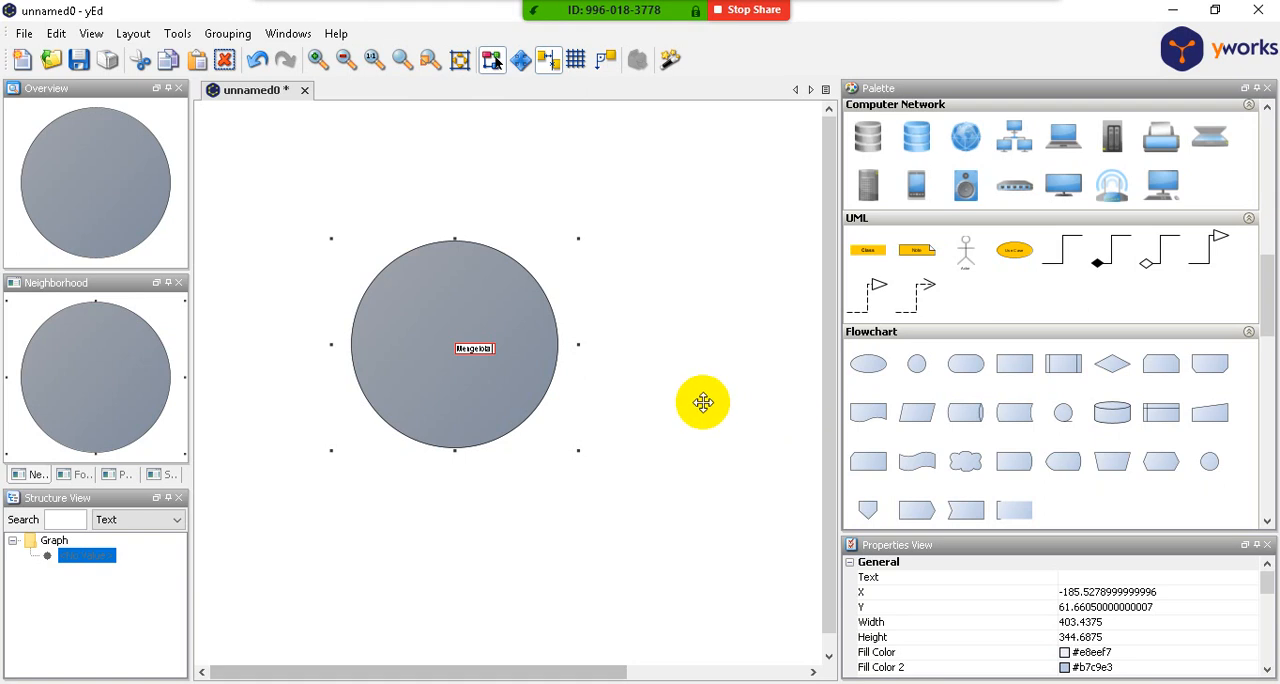
{"action": "left_click", "coordinate": [657, 375]}
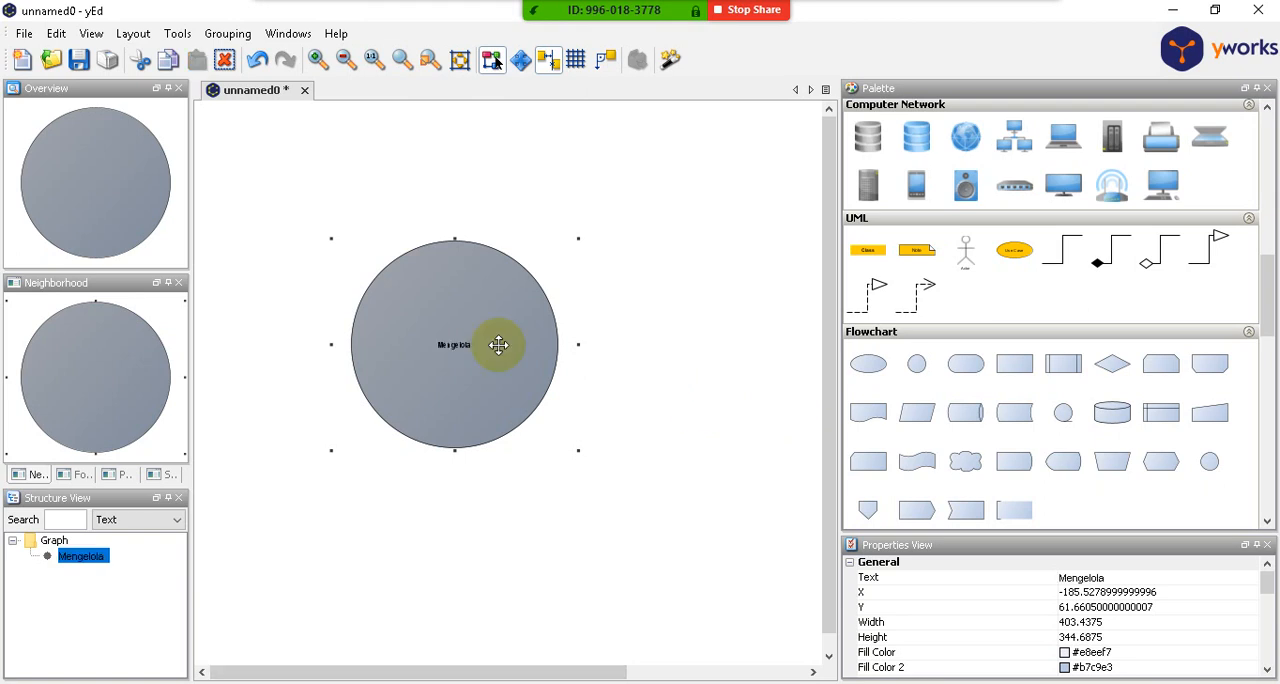
- Extend the circle's label to read "Mengelola Sistem Informasi Manajemen"
{"action": "left_click", "coordinate": [453, 344]}
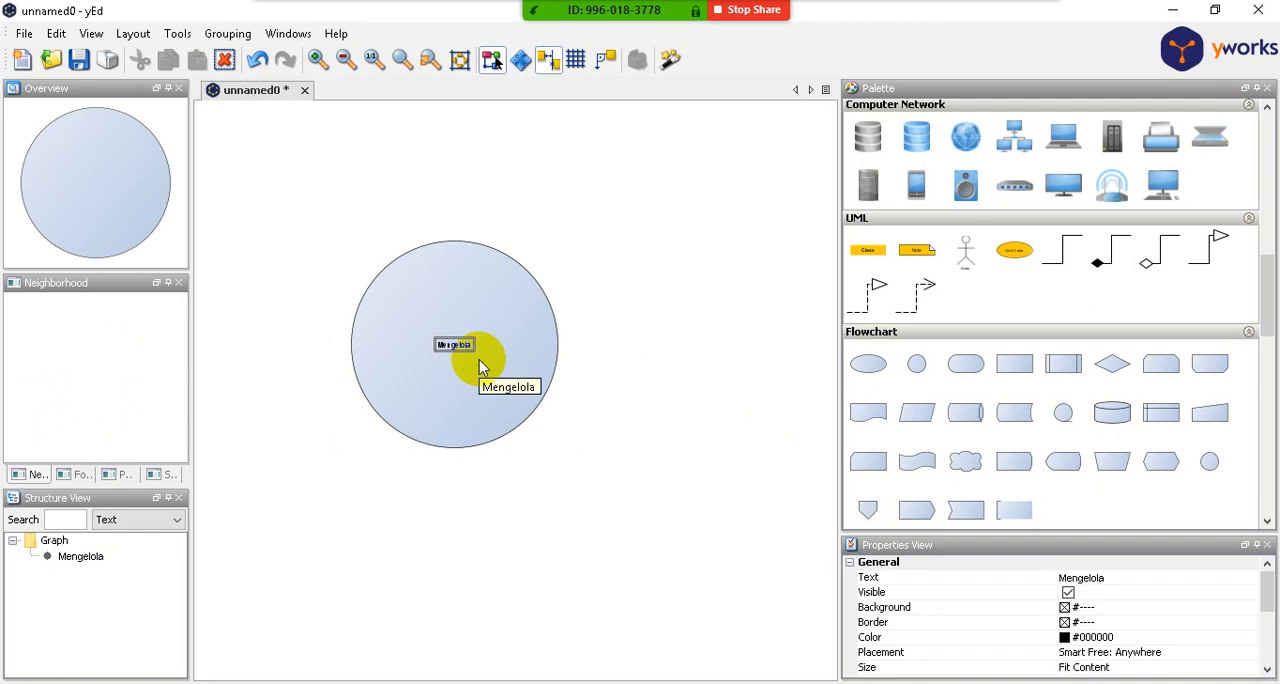
{"action": "scroll", "coordinate": [479, 360], "scroll_direction": "up", "scroll_amount": 4}
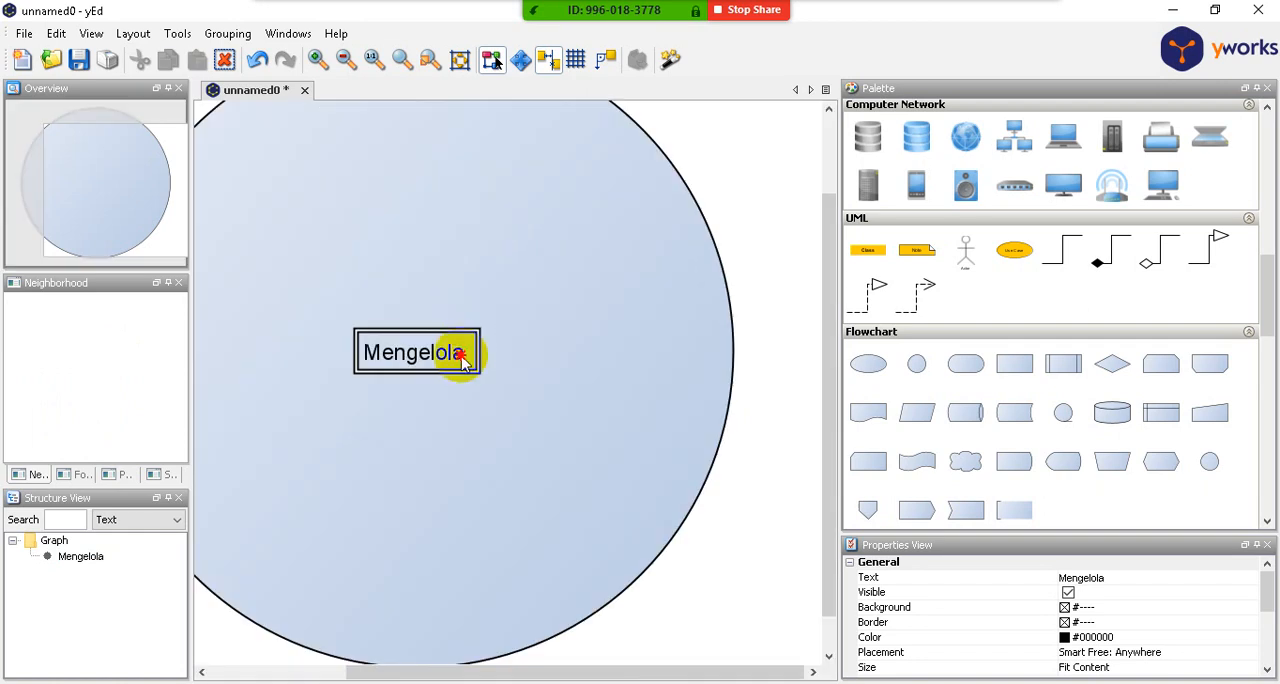
{"action": "double_click", "coordinate": [462, 360]}
{"action": "key", "text": "End"}
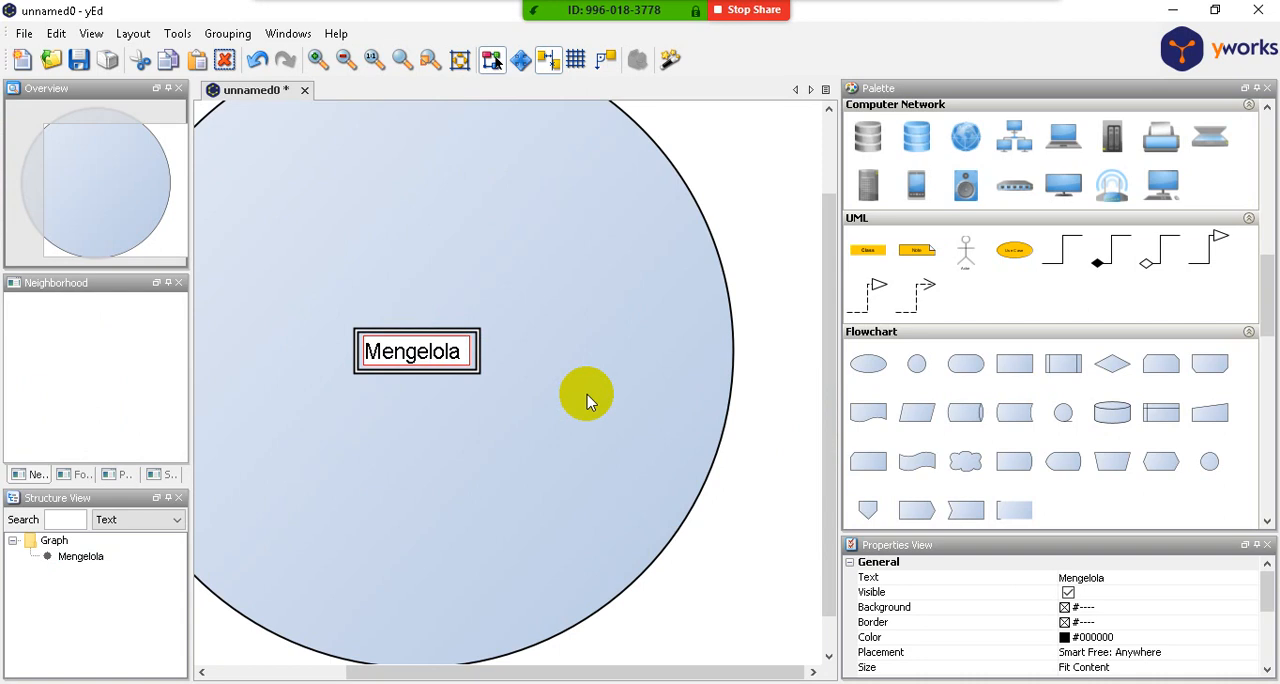
{"action": "type", "text": "Sistem Informsi"}
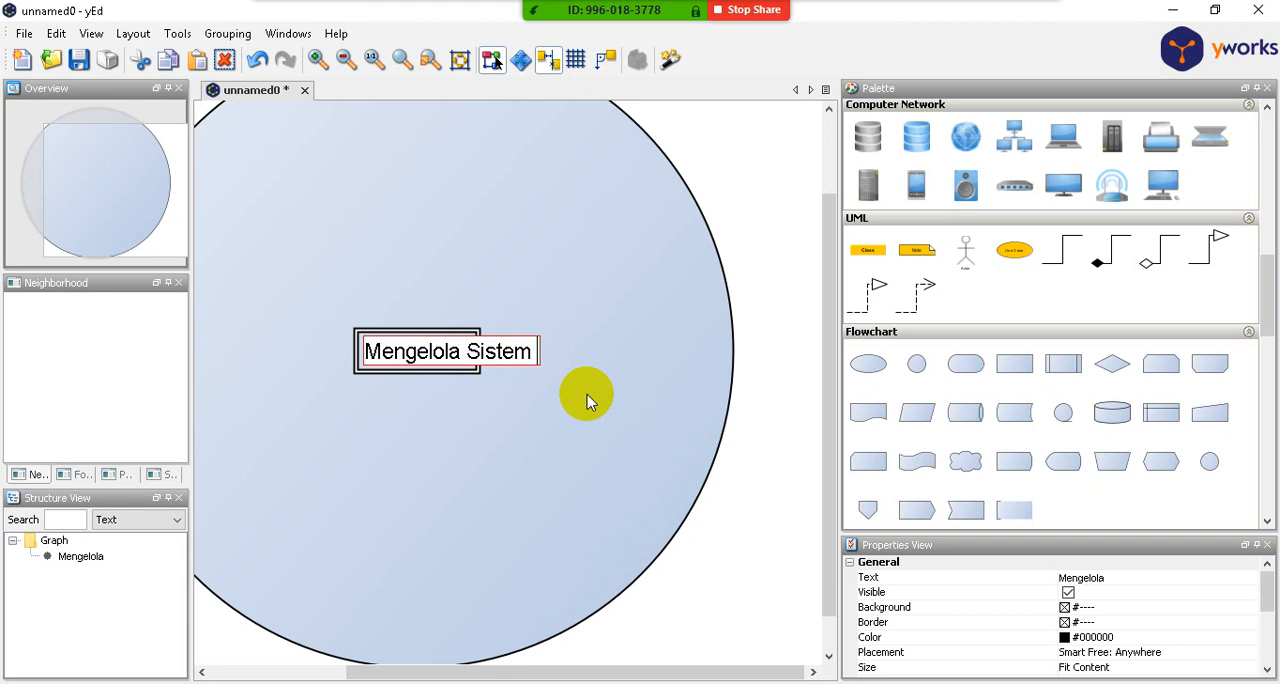
{"action": "key", "text": "BackSpace"}
{"action": "key", "text": "BackSpace"}
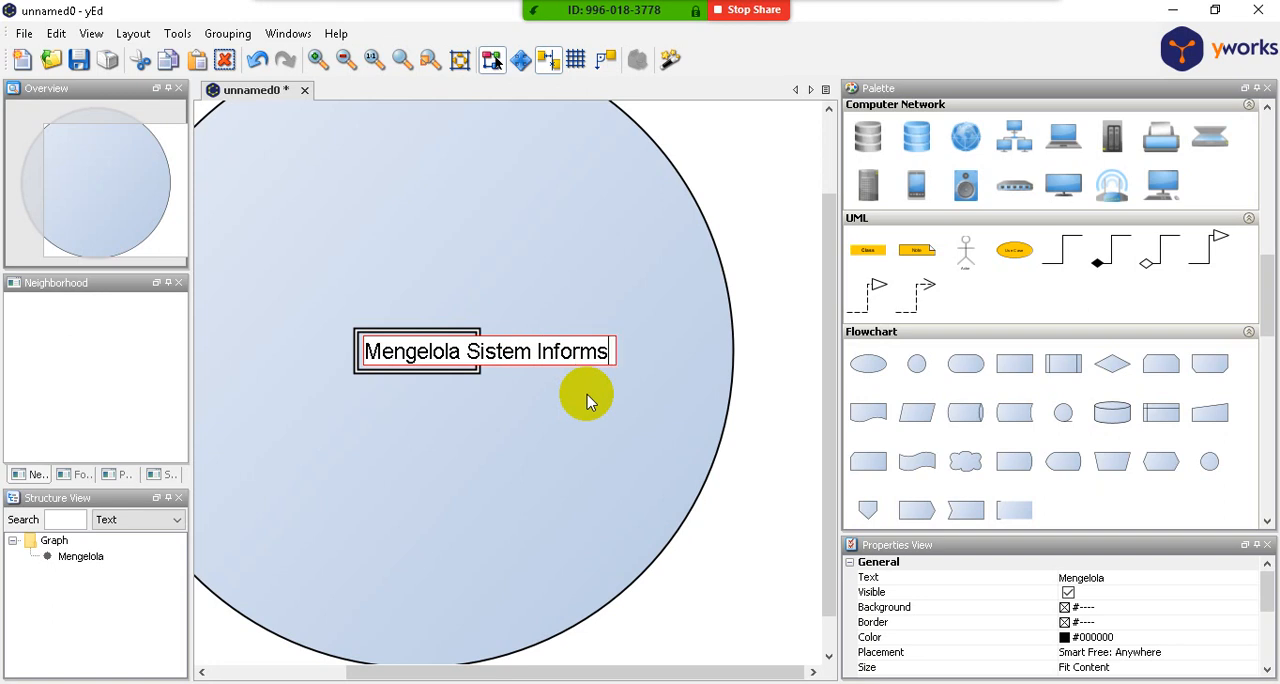
{"action": "type", "text": "asi Manajemen"}
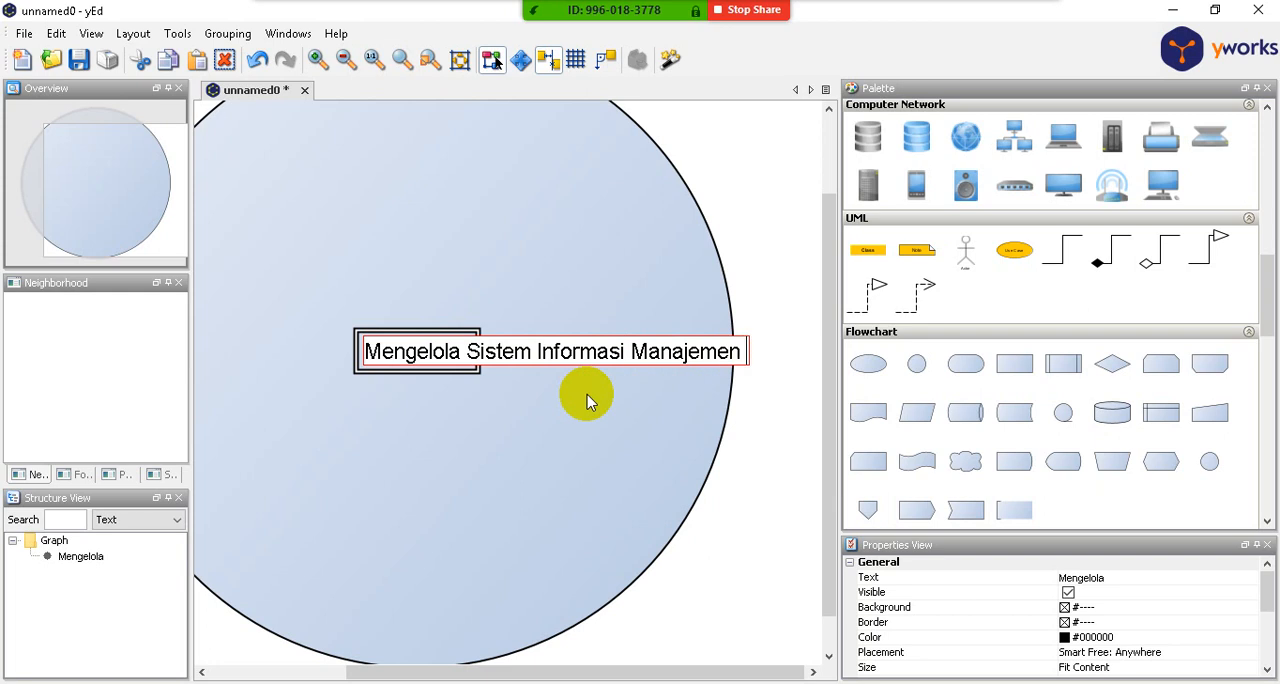
{"action": "key", "text": "Left"}
{"action": "key", "text": "Left"}
{"action": "key", "text": "Left"}
{"action": "key", "text": "Left"}
{"action": "key", "text": "Left"}
{"action": "key", "text": "Left"}
{"action": "key", "text": "Left"}
{"action": "key", "text": "Left"}
{"action": "key", "text": "Left"}
{"action": "key", "text": "Return"}
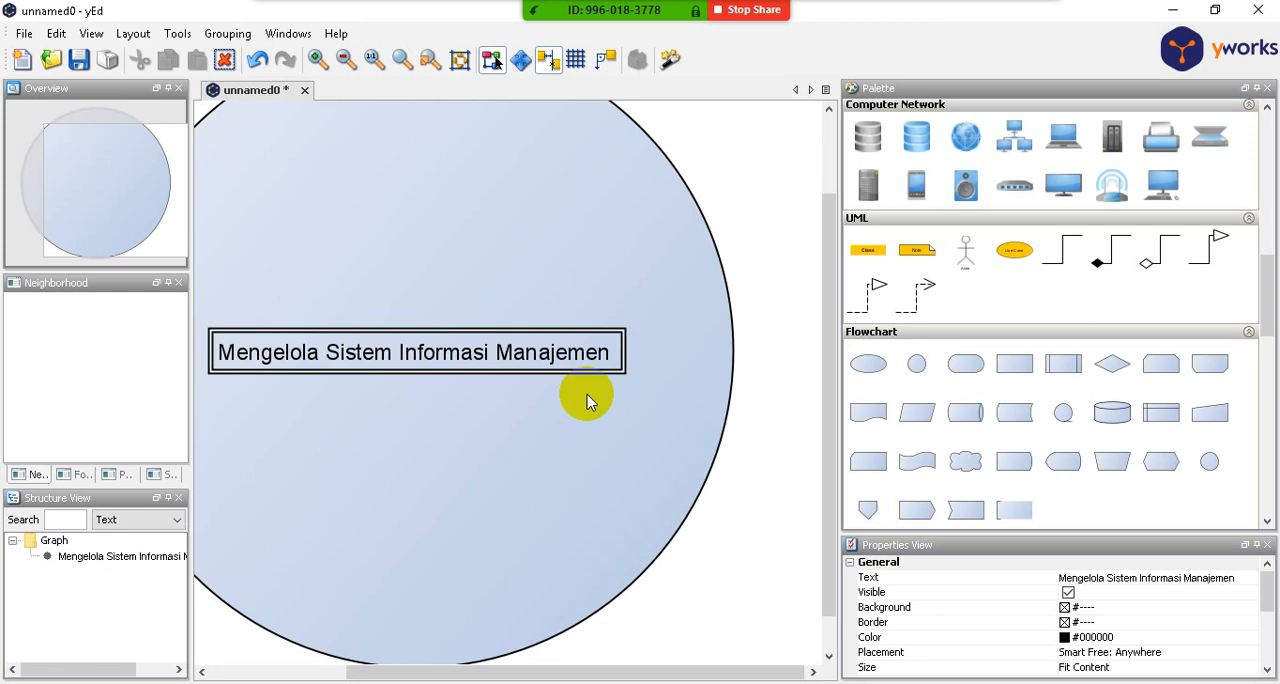
{"action": "double_click", "coordinate": [565, 358]}
{"action": "key", "text": "End"}
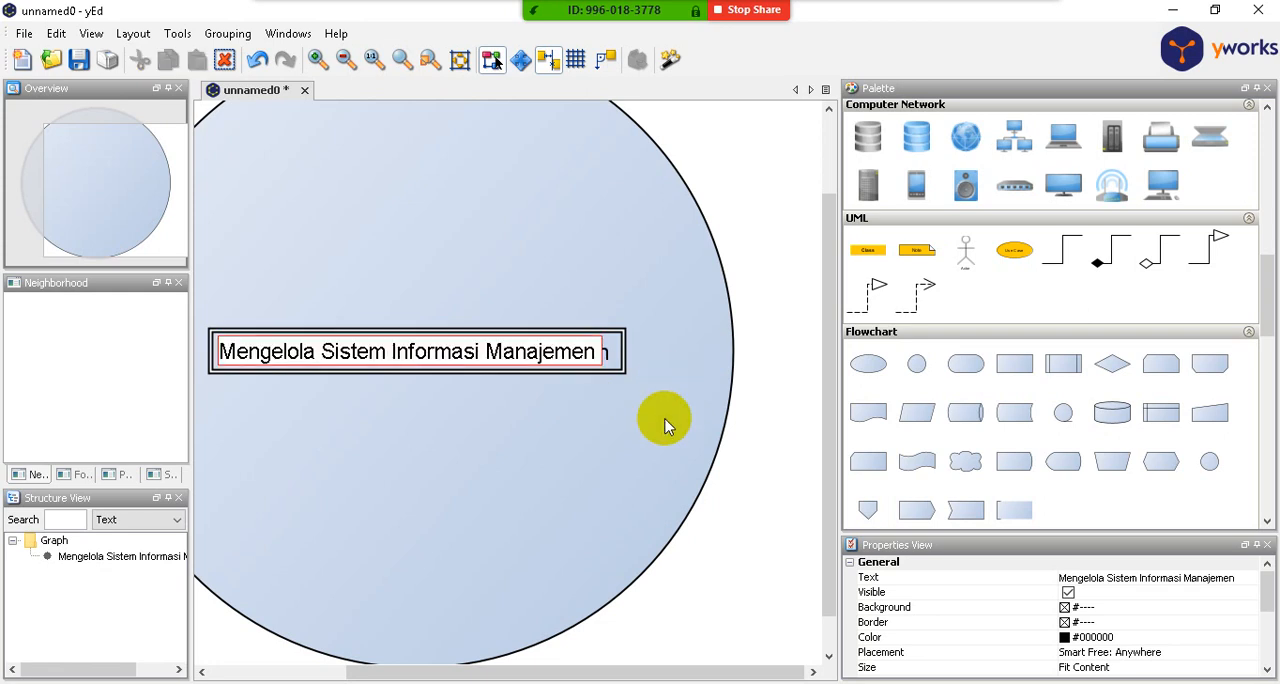
{"action": "left_click", "coordinate": [665, 419]}
- Append "Perpustakaan" to the end of the circle's label
{"action": "scroll", "coordinate": [682, 377], "scroll_direction": "down", "scroll_amount": 2}
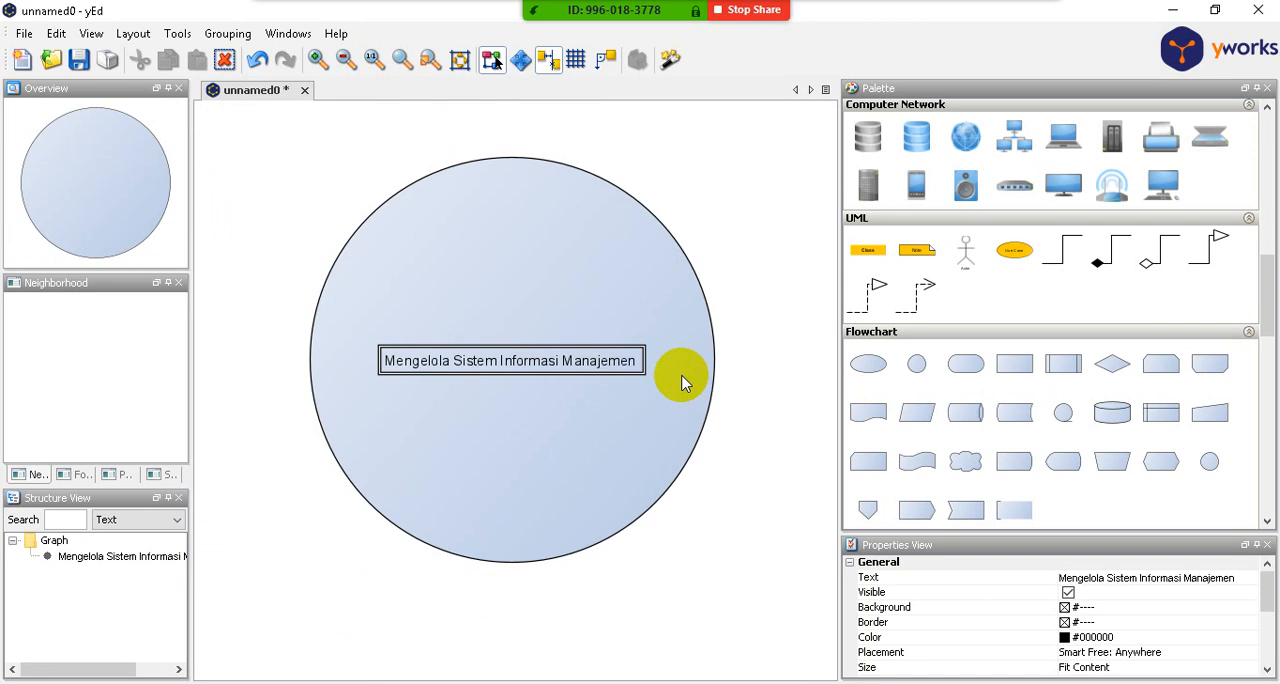
{"action": "double_click", "coordinate": [595, 362]}
{"action": "key", "text": "End"}
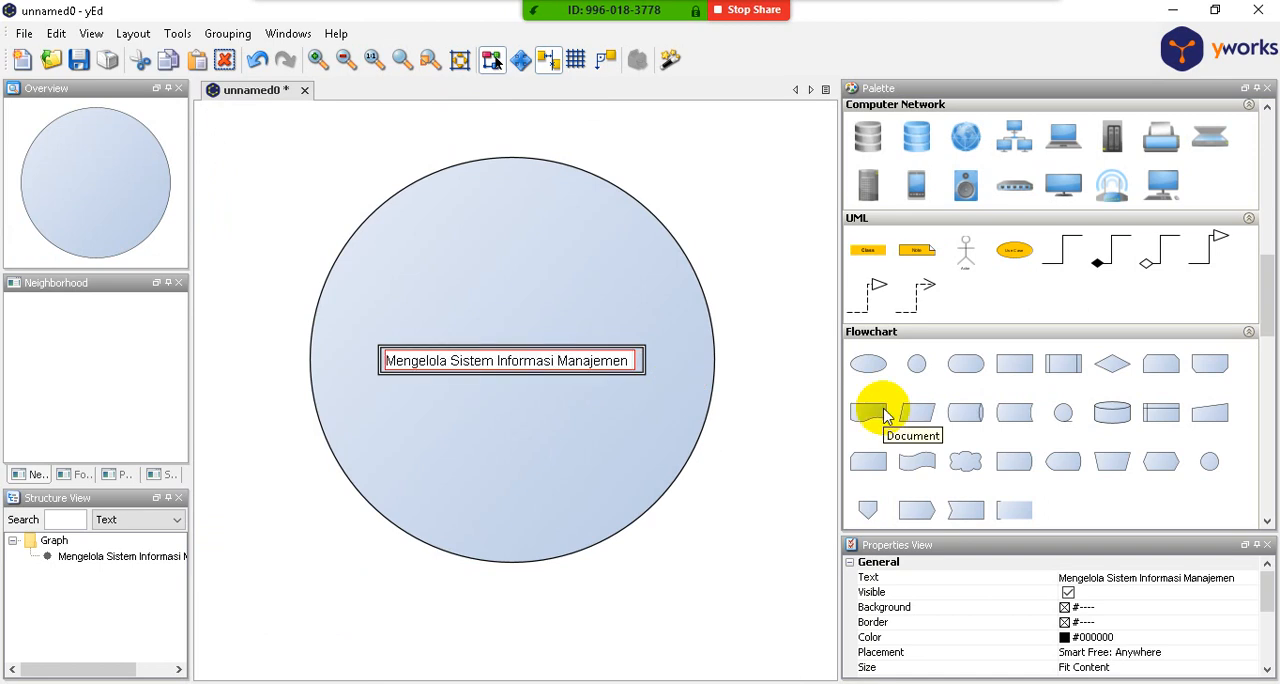
{"action": "type", "text": "Perpusa"}
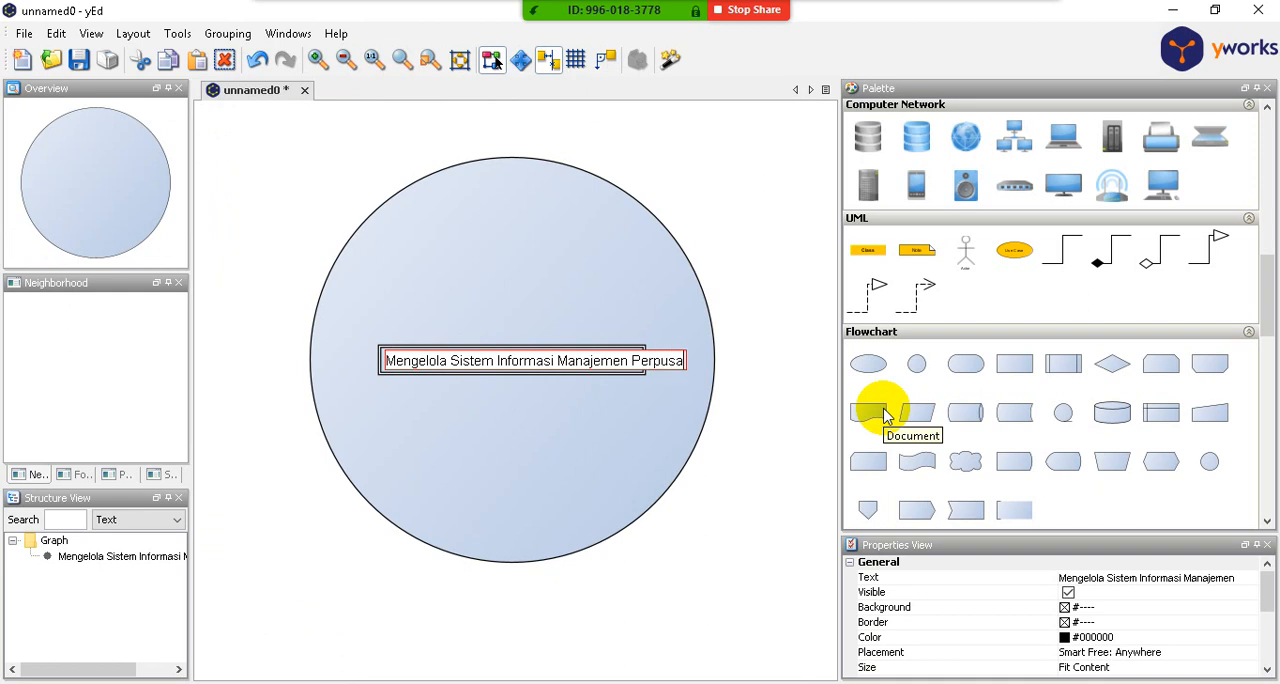
{"action": "key", "text": "BackSpace"}
{"action": "type", "text": "takaa"}
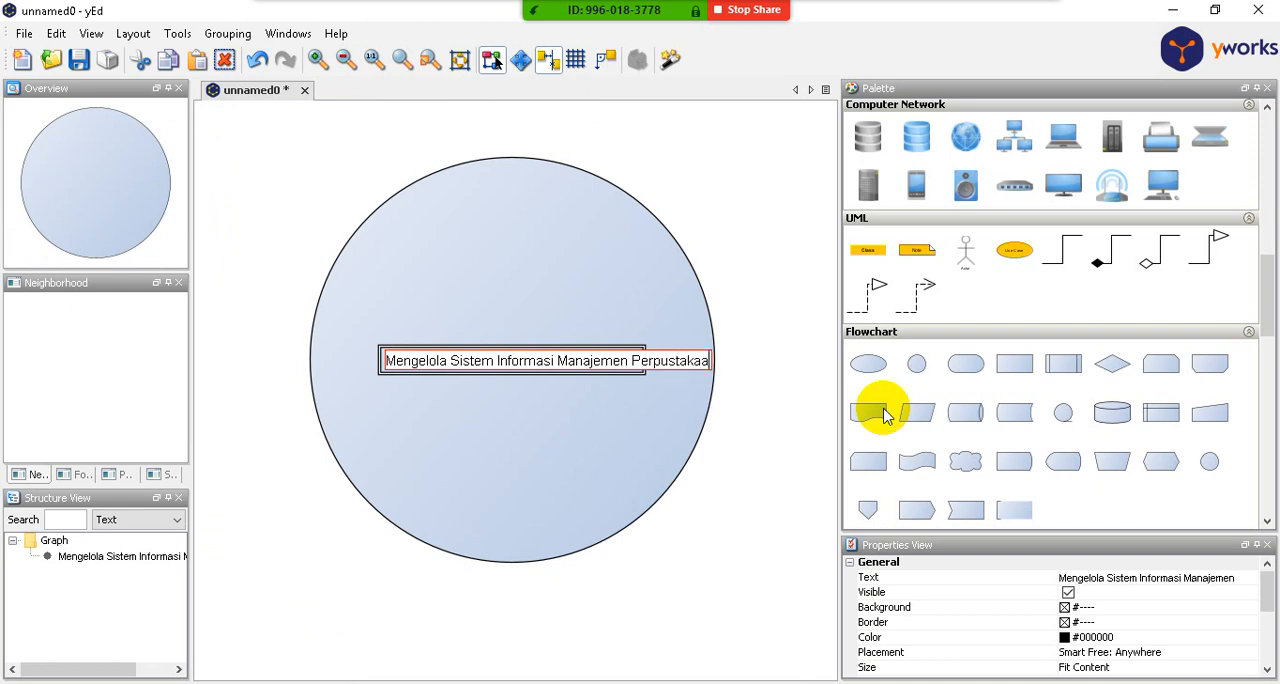
{"action": "type", "text": "n"}
{"action": "key", "text": "Return"}
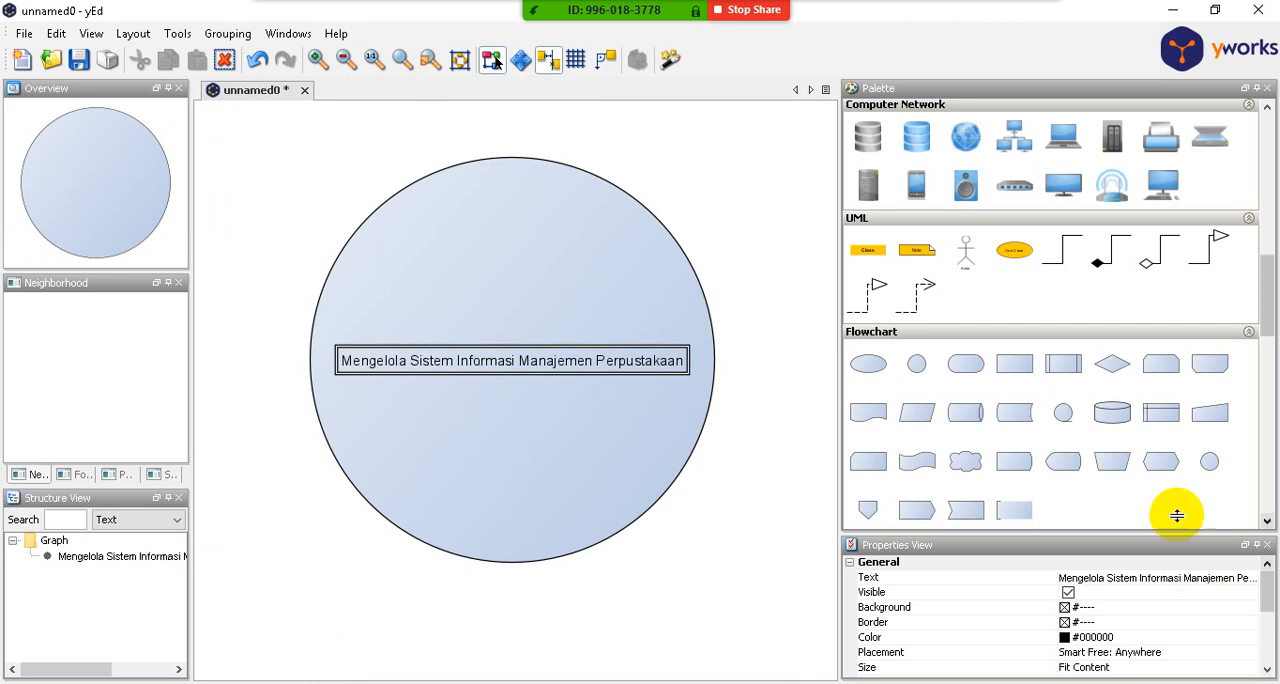
- Enlarge the Properties View and set the circle label's placement model to Free with position Anywhere
{"action": "left_click_drag", "start_coordinate": [1137, 536], "coordinate": [1130, 370]}
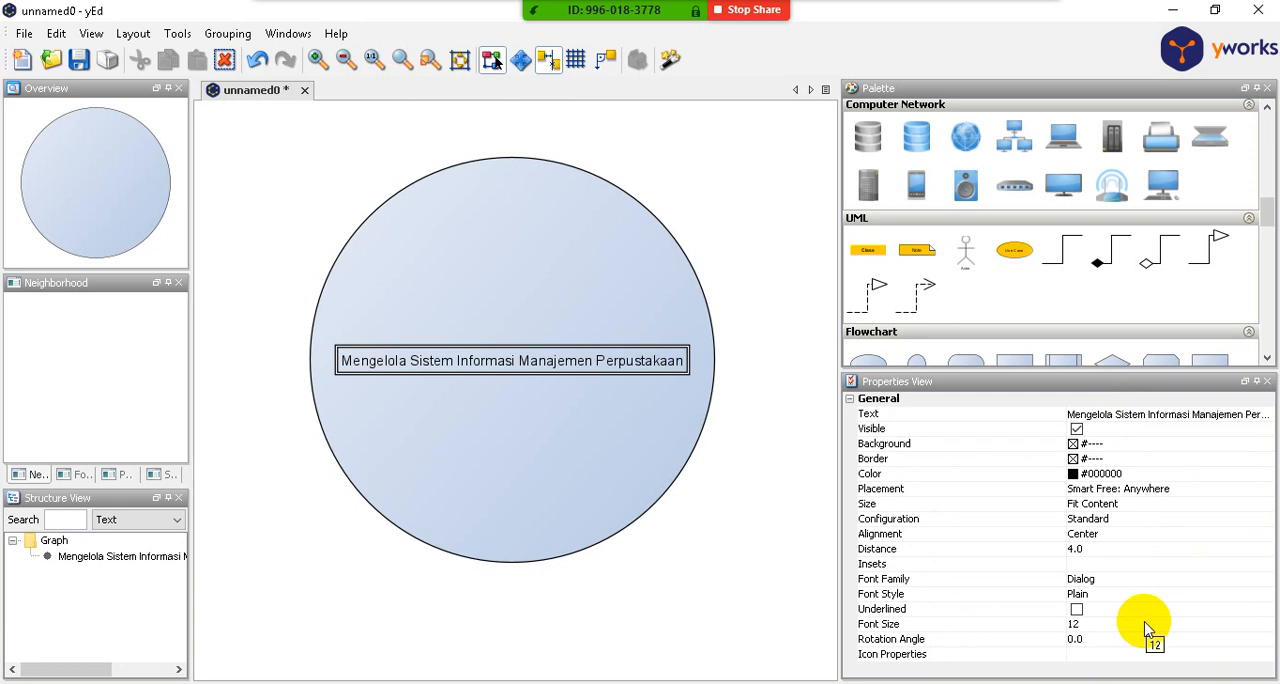
{"action": "left_click", "coordinate": [1172, 490]}
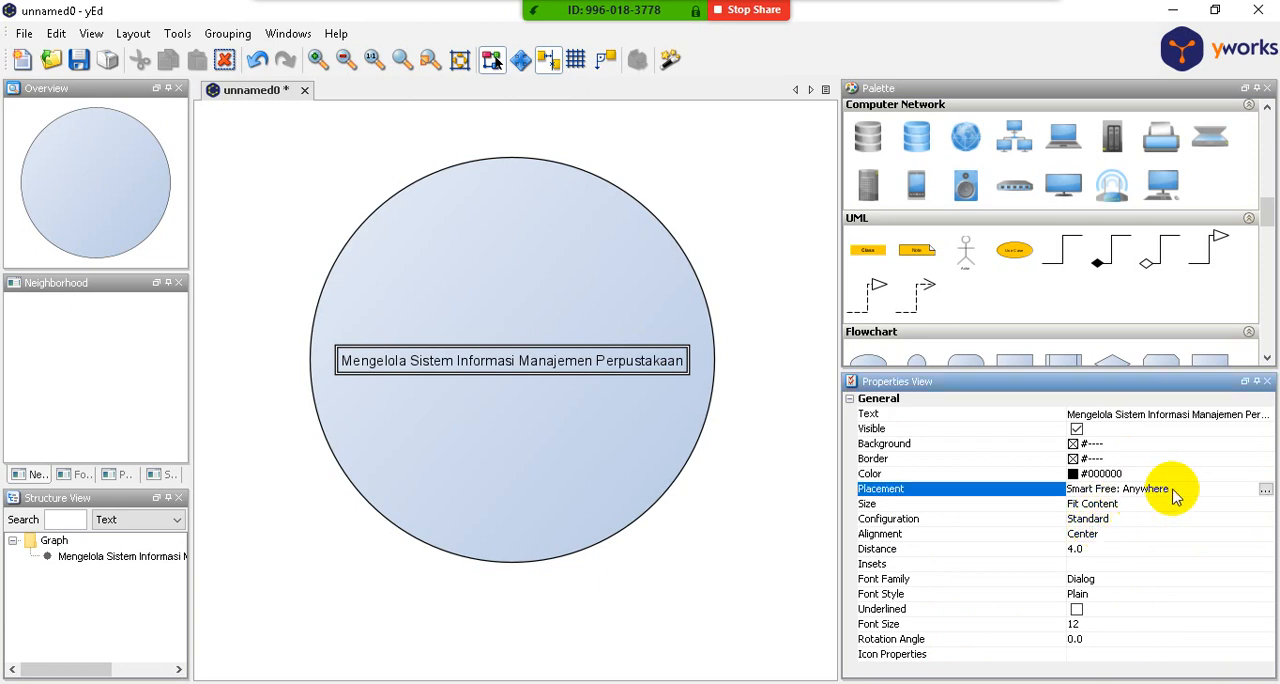
{"action": "left_click", "coordinate": [1265, 489]}
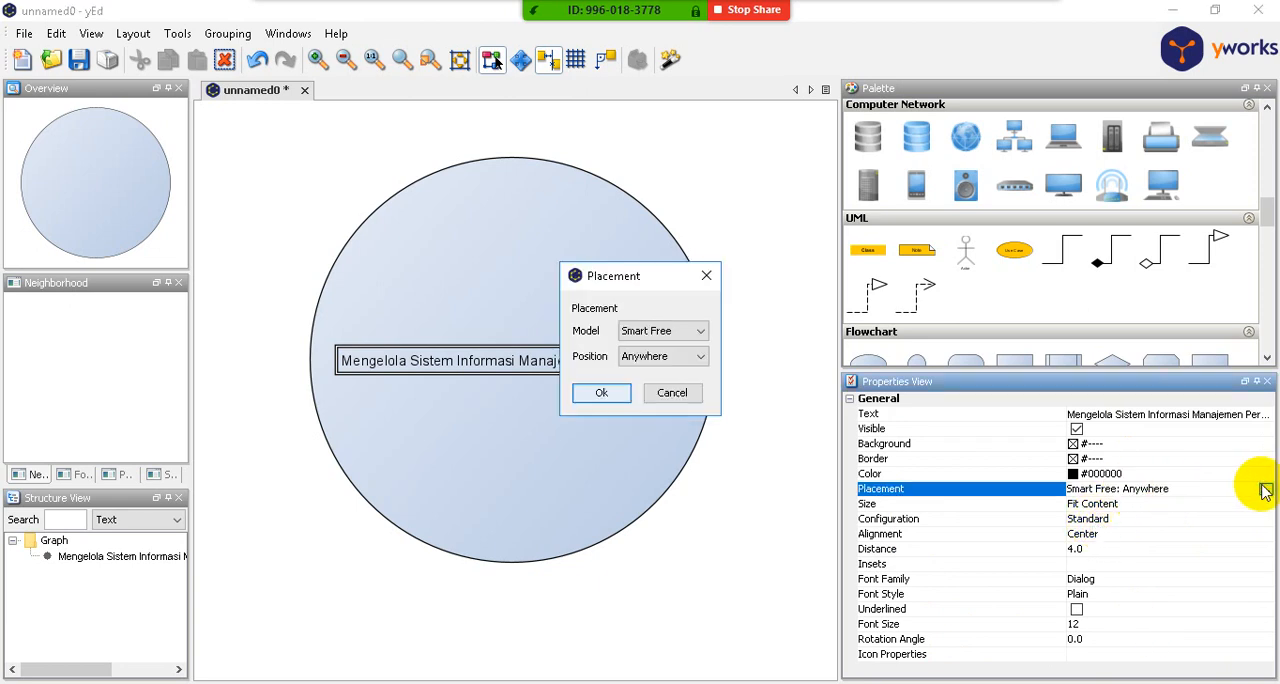
{"action": "left_click", "coordinate": [703, 333]}
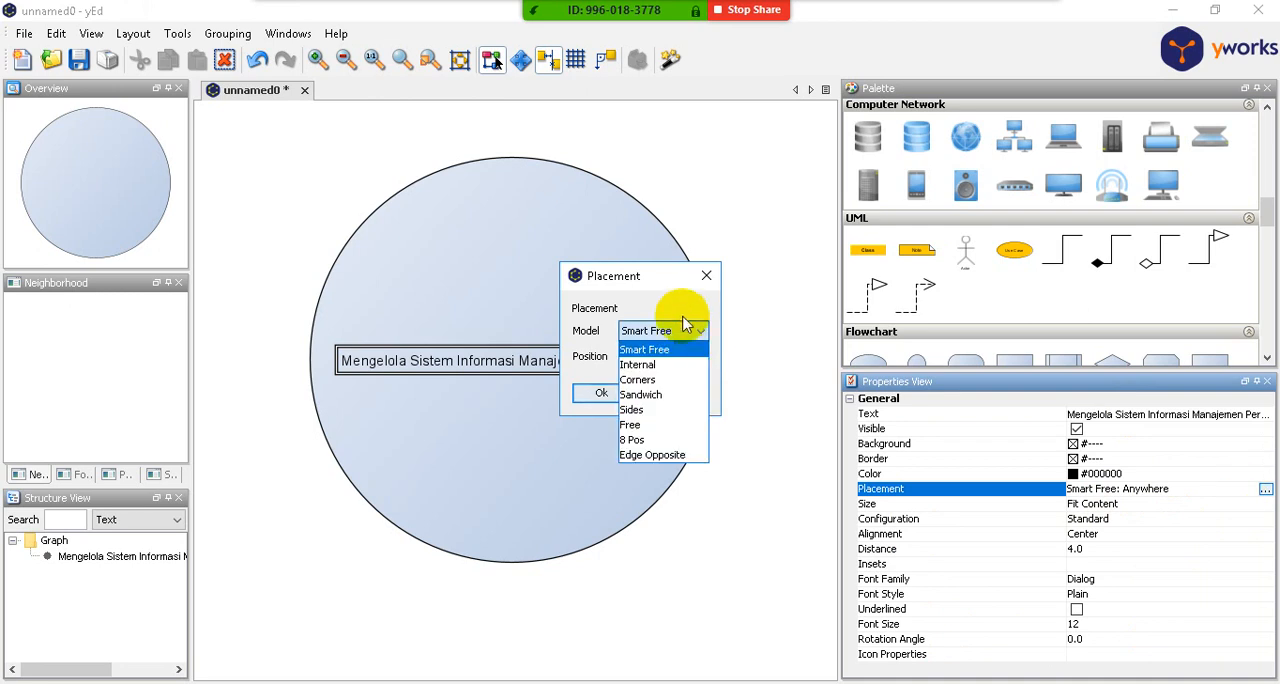
{"action": "left_click", "coordinate": [678, 305]}
{"action": "left_click", "coordinate": [700, 353]}
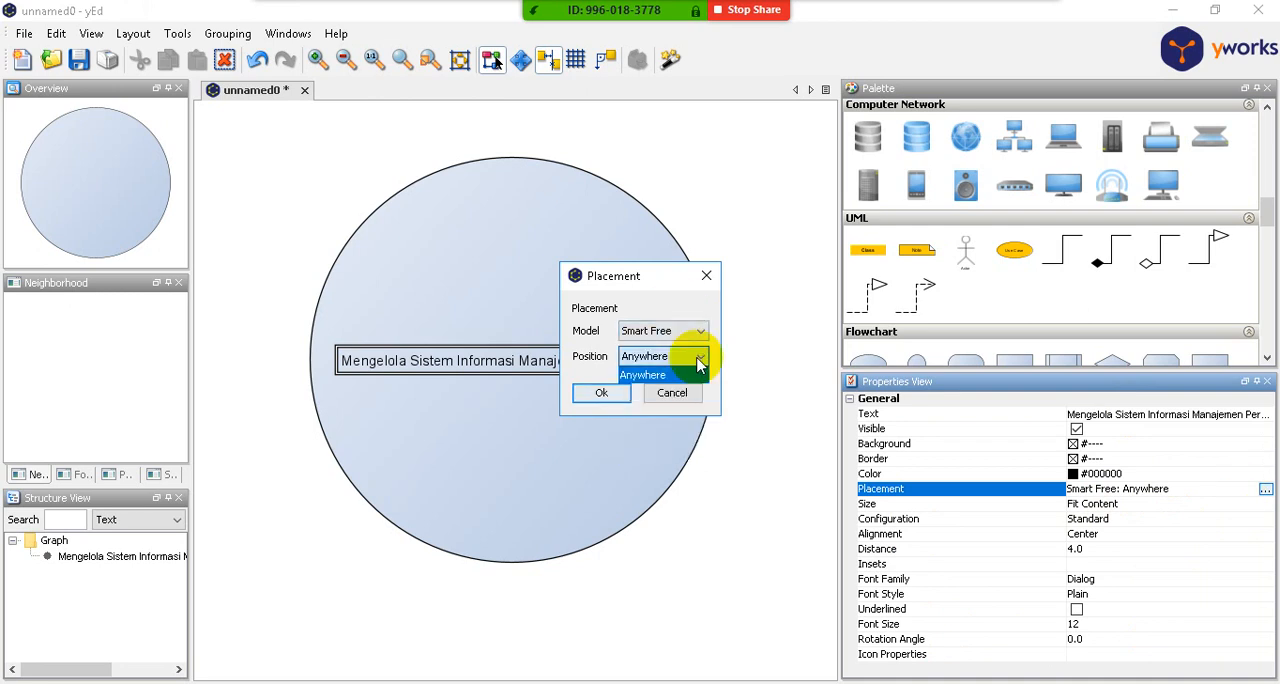
{"action": "left_click", "coordinate": [648, 303]}
{"action": "left_click", "coordinate": [682, 333]}
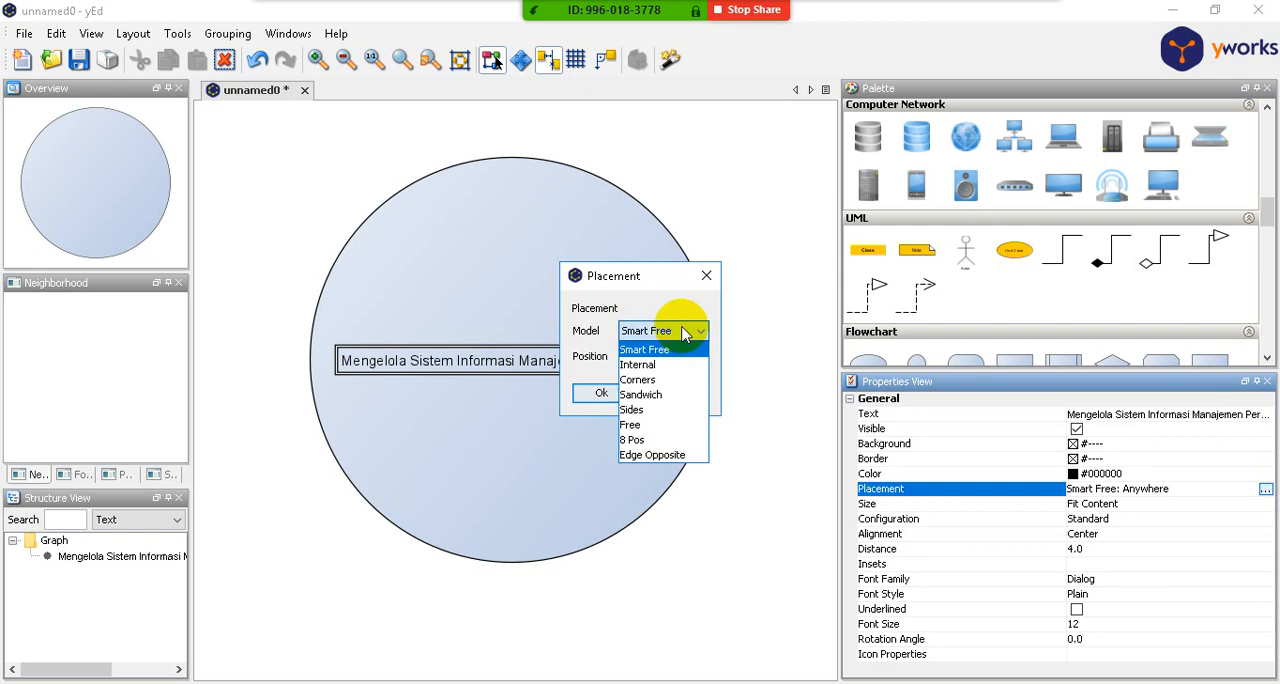
{"action": "left_click", "coordinate": [640, 425]}
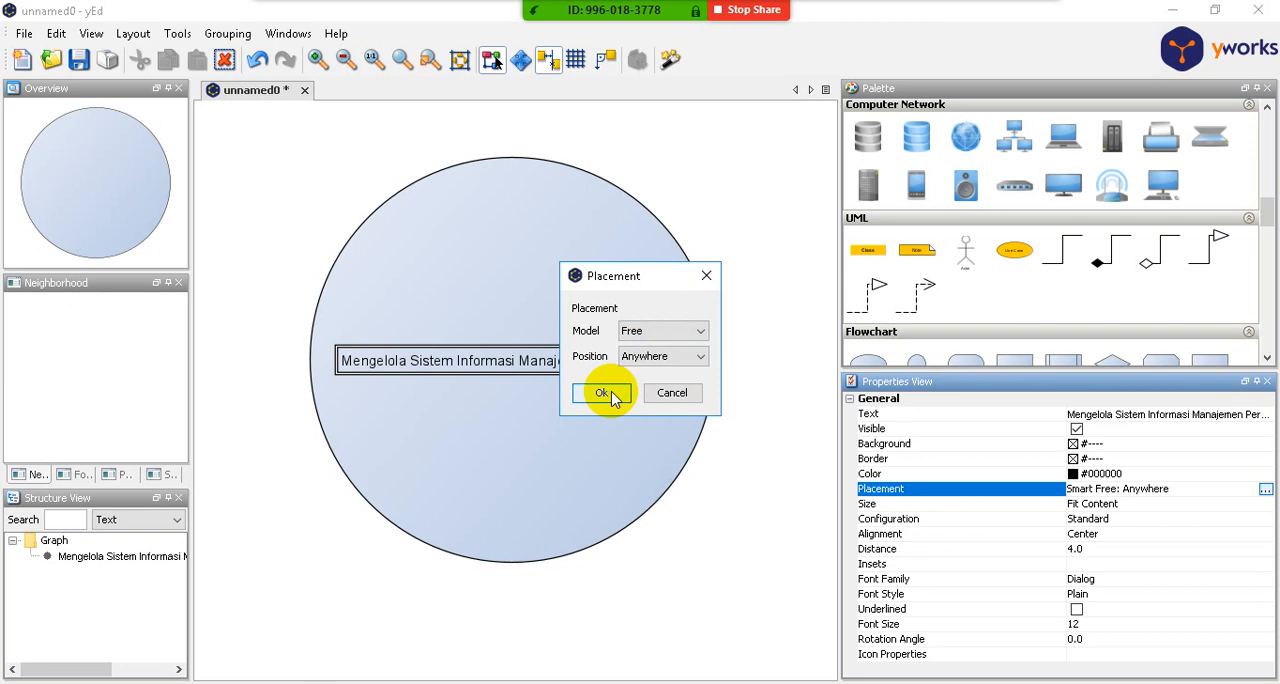
{"action": "left_click", "coordinate": [608, 393]}
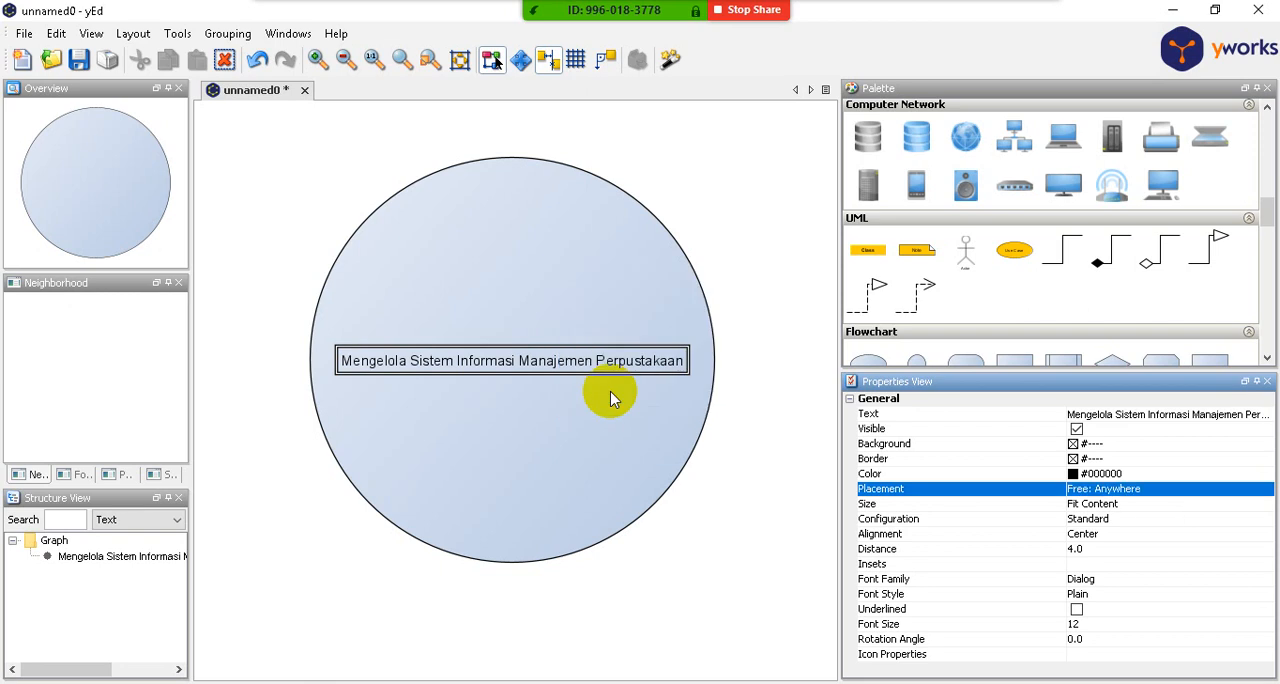
- Set the circle label's placement model back to Smart Free
{"action": "left_click", "coordinate": [1126, 490]}
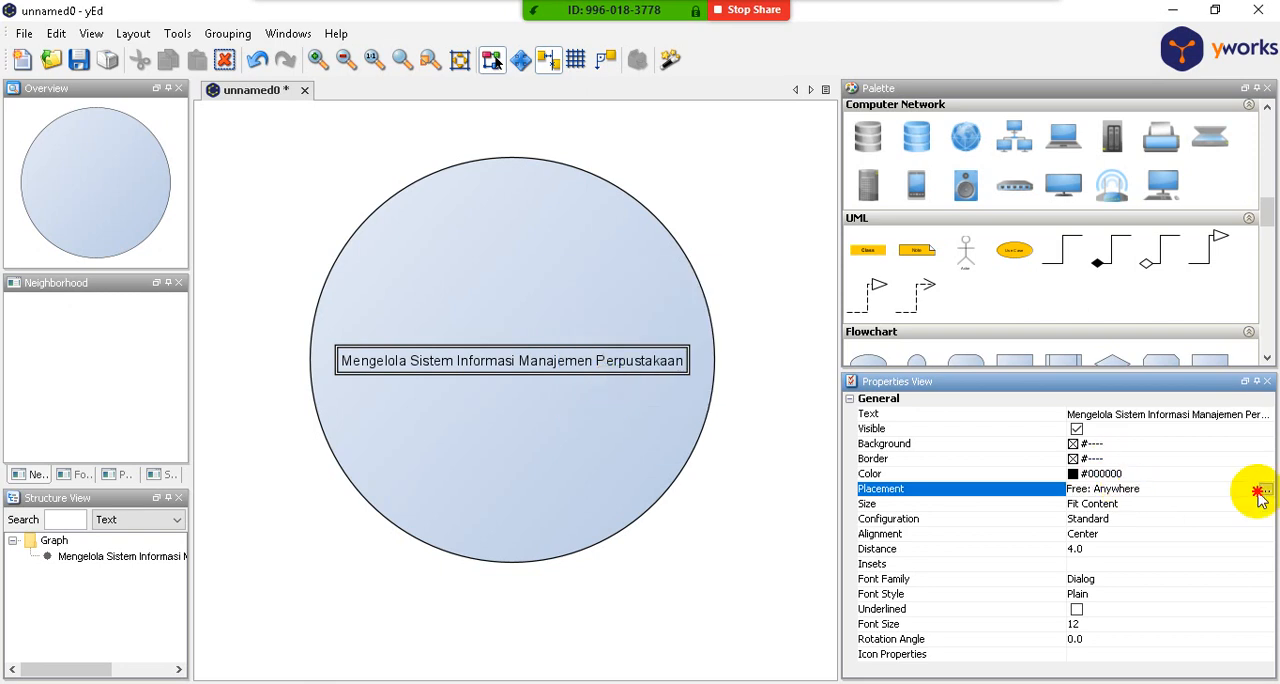
{"action": "left_click", "coordinate": [1264, 489]}
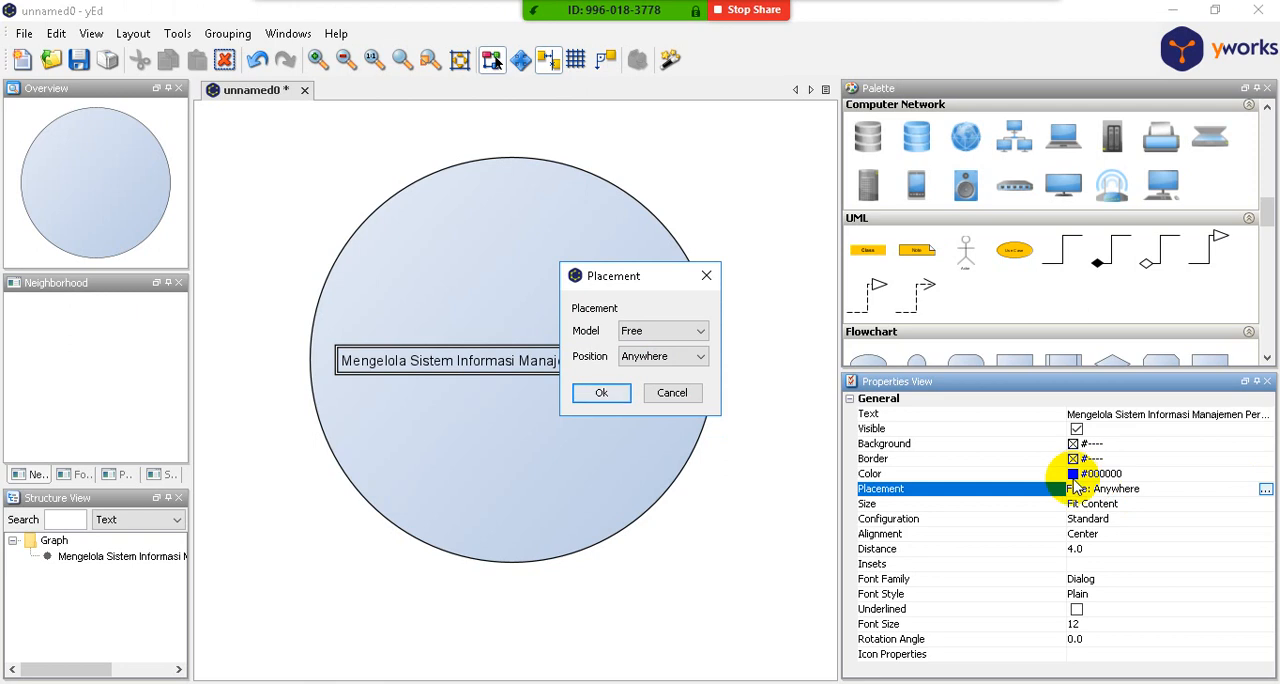
{"action": "left_click", "coordinate": [699, 332]}
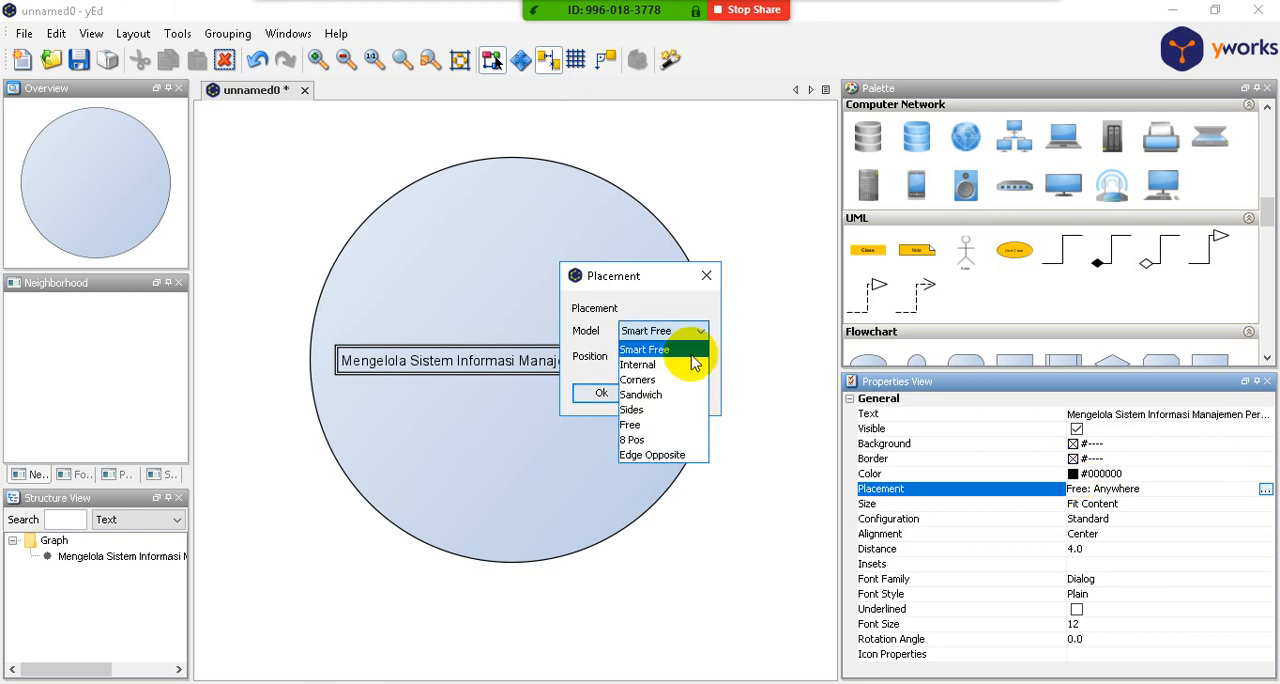
{"action": "left_click", "coordinate": [690, 349]}
{"action": "left_click", "coordinate": [603, 392]}
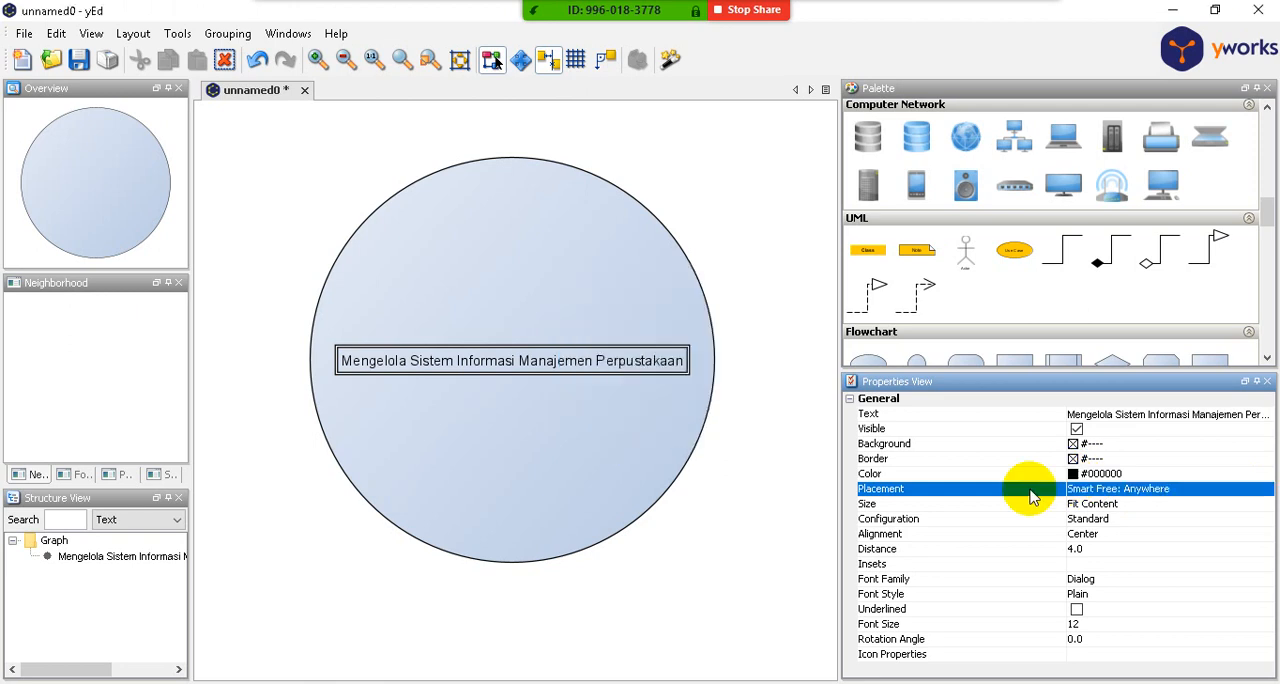
- Select the circle node and set its label size to Fit Node Width
{"action": "left_click", "coordinate": [1170, 415]}
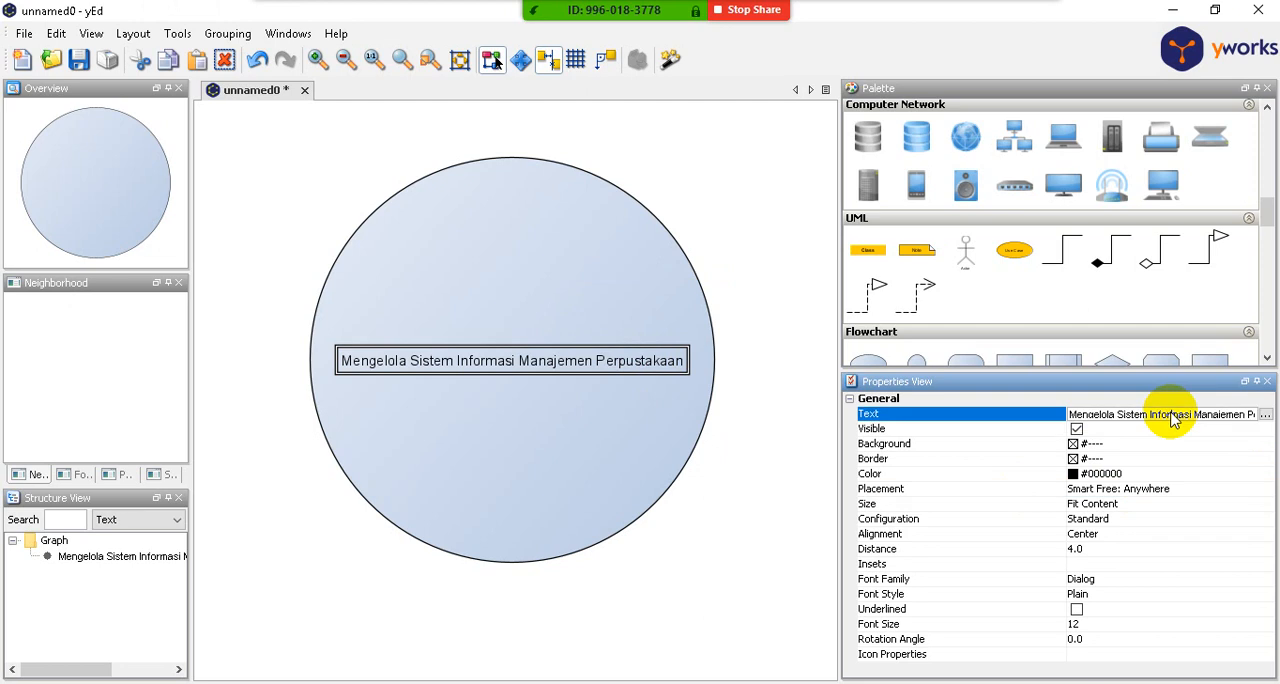
{"action": "scroll", "coordinate": [773, 428], "scroll_direction": "down", "scroll_amount": 3}
{"action": "left_click", "coordinate": [789, 429]}
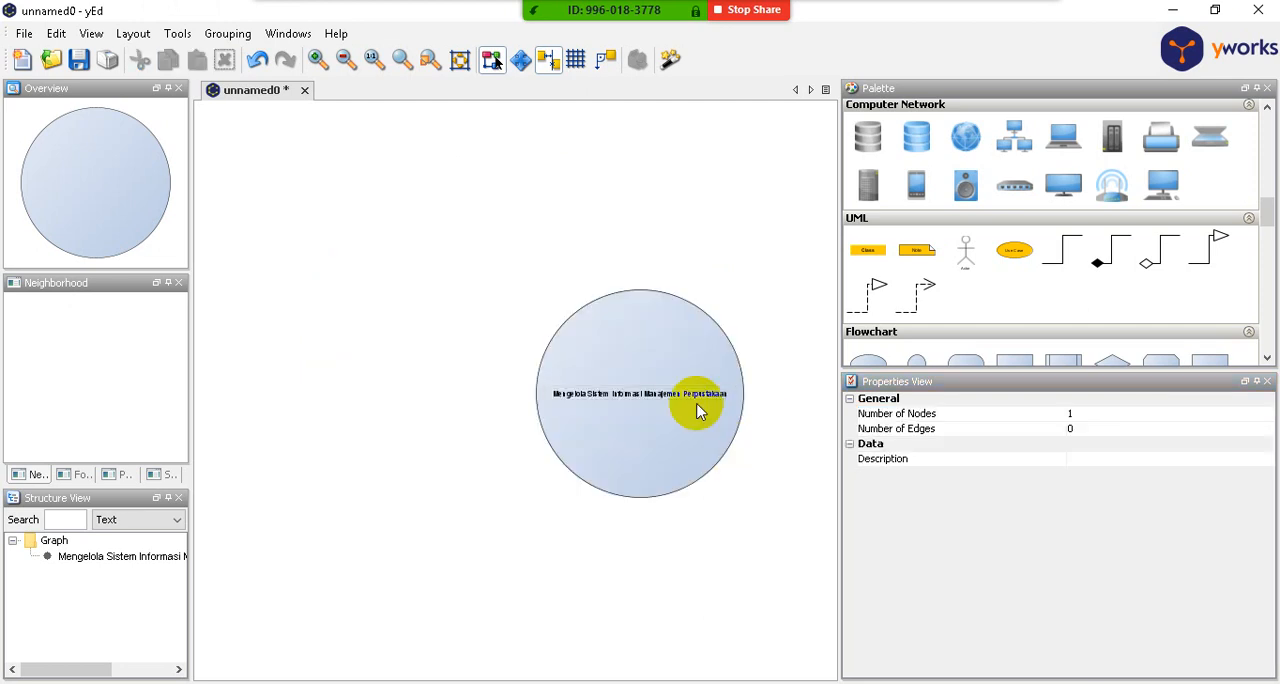
{"action": "left_click", "coordinate": [686, 400]}
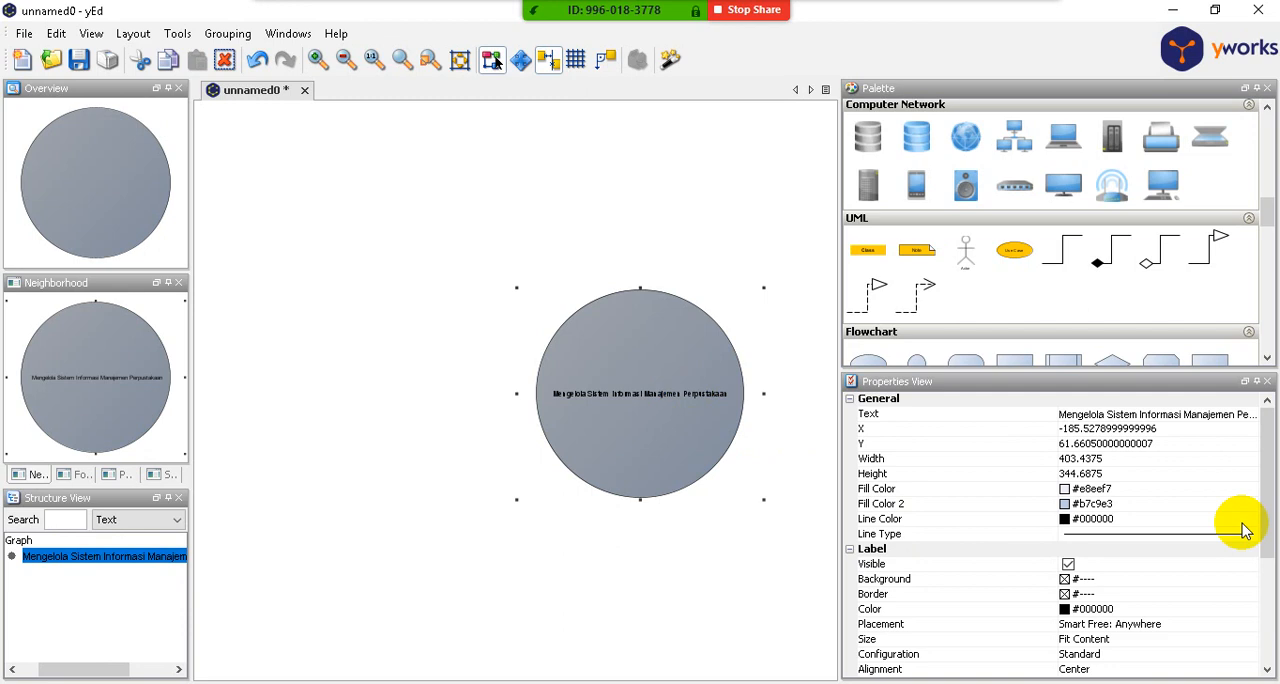
{"action": "left_click_drag", "start_coordinate": [1264, 445], "coordinate": [1257, 529]}
{"action": "left_click", "coordinate": [1185, 470]}
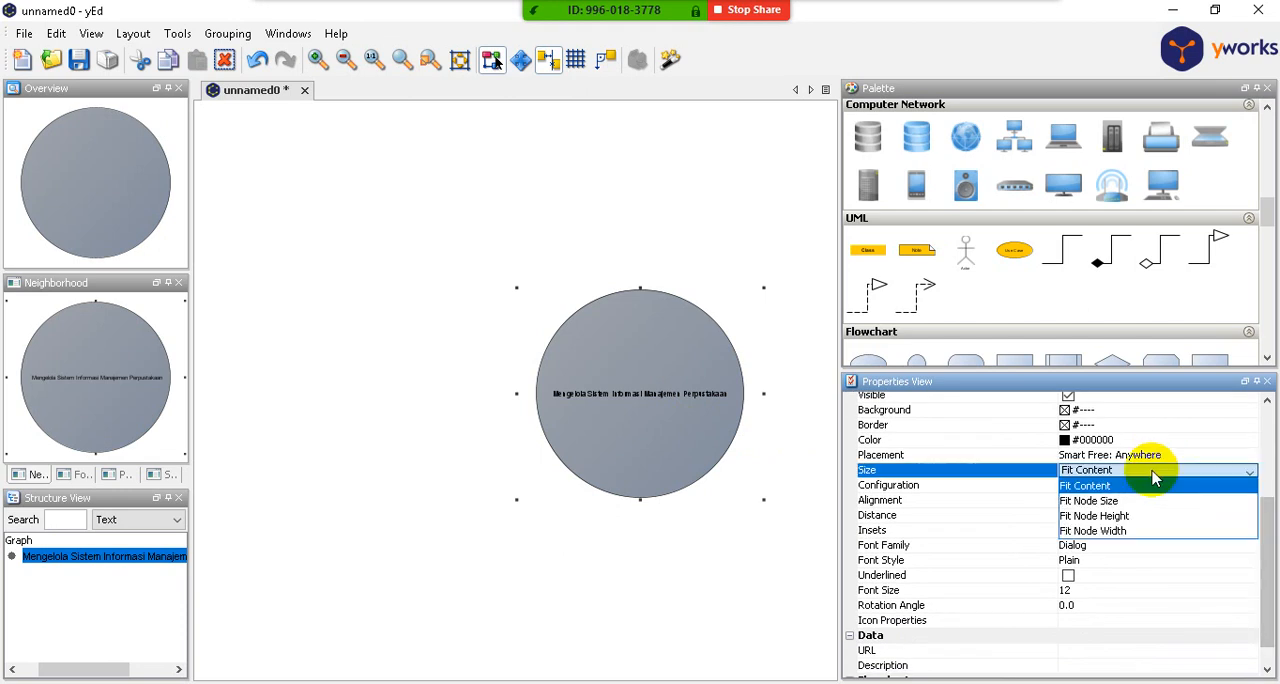
{"action": "left_click", "coordinate": [1183, 531]}
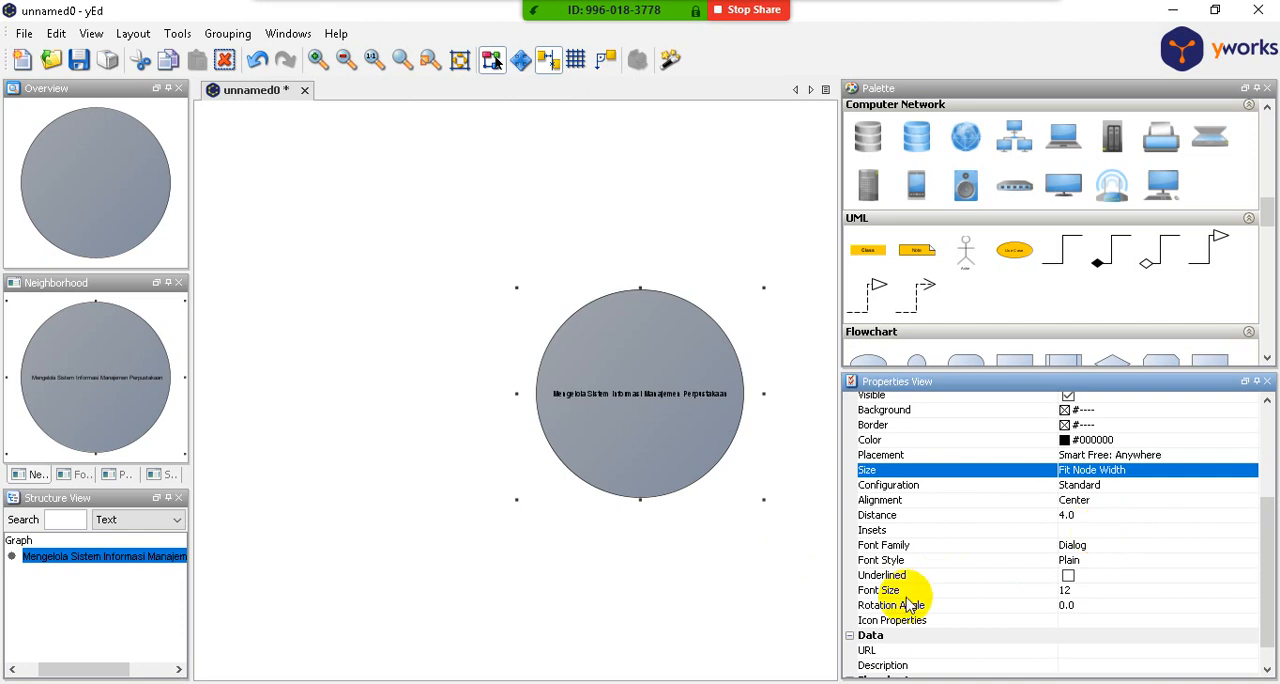
{"action": "left_click", "coordinate": [1274, 525]}
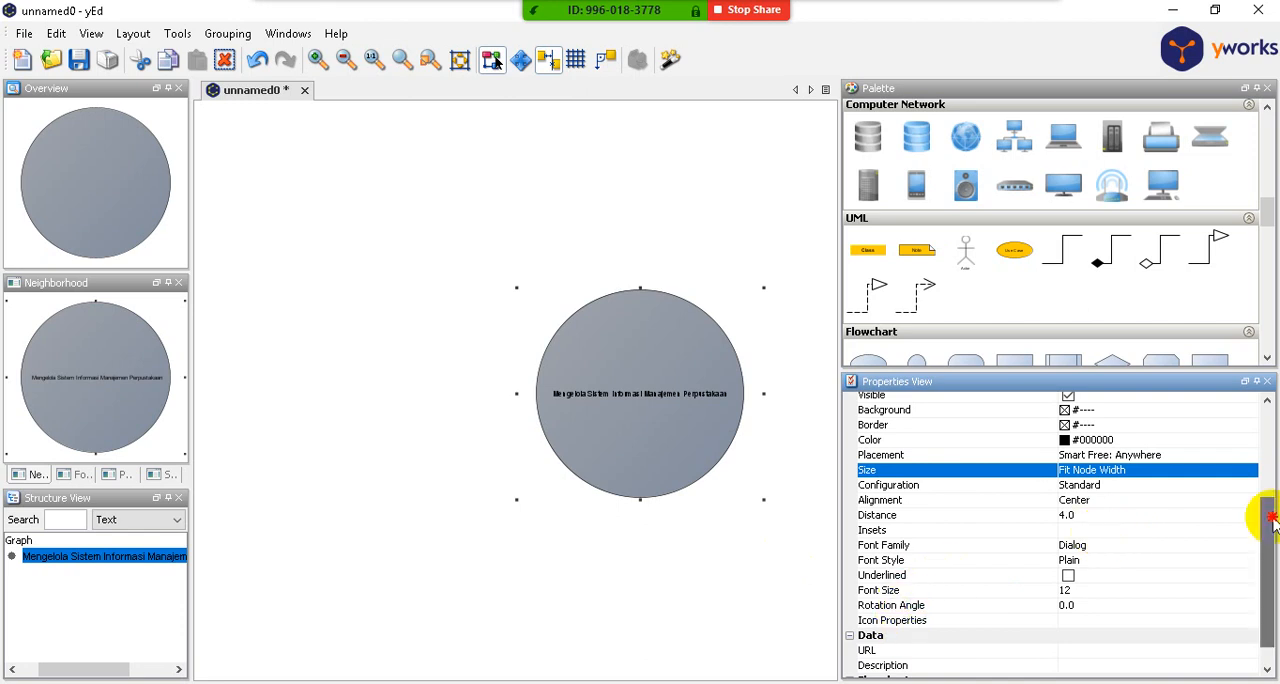
{"action": "left_click_drag", "start_coordinate": [1274, 525], "coordinate": [1273, 443]}
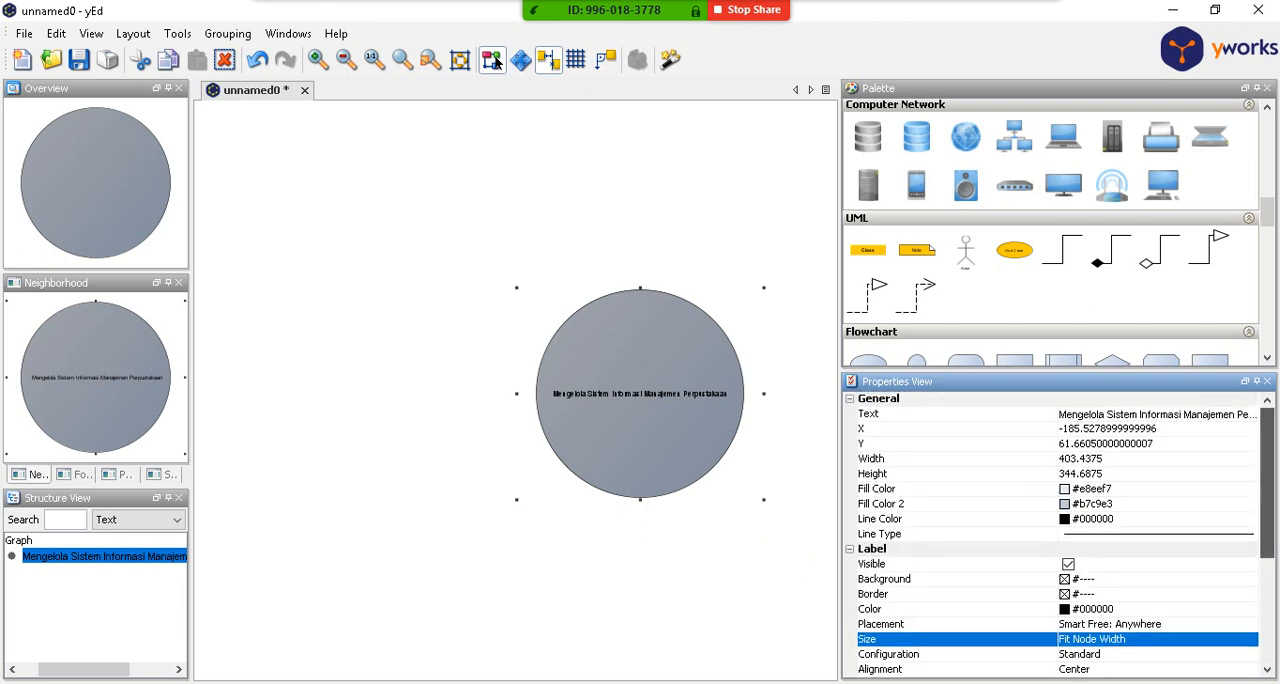
{"action": "left_click", "coordinate": [743, 563]}
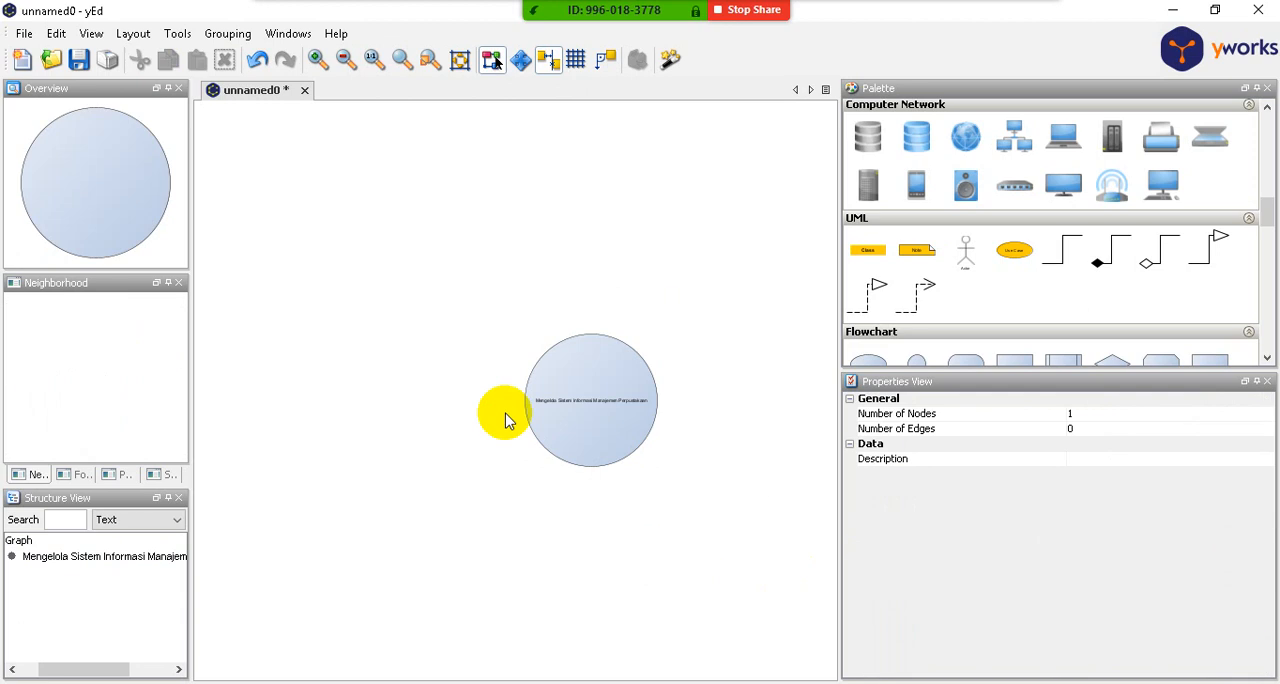
{"action": "scroll", "coordinate": [507, 451], "scroll_direction": "up", "scroll_amount": 5}
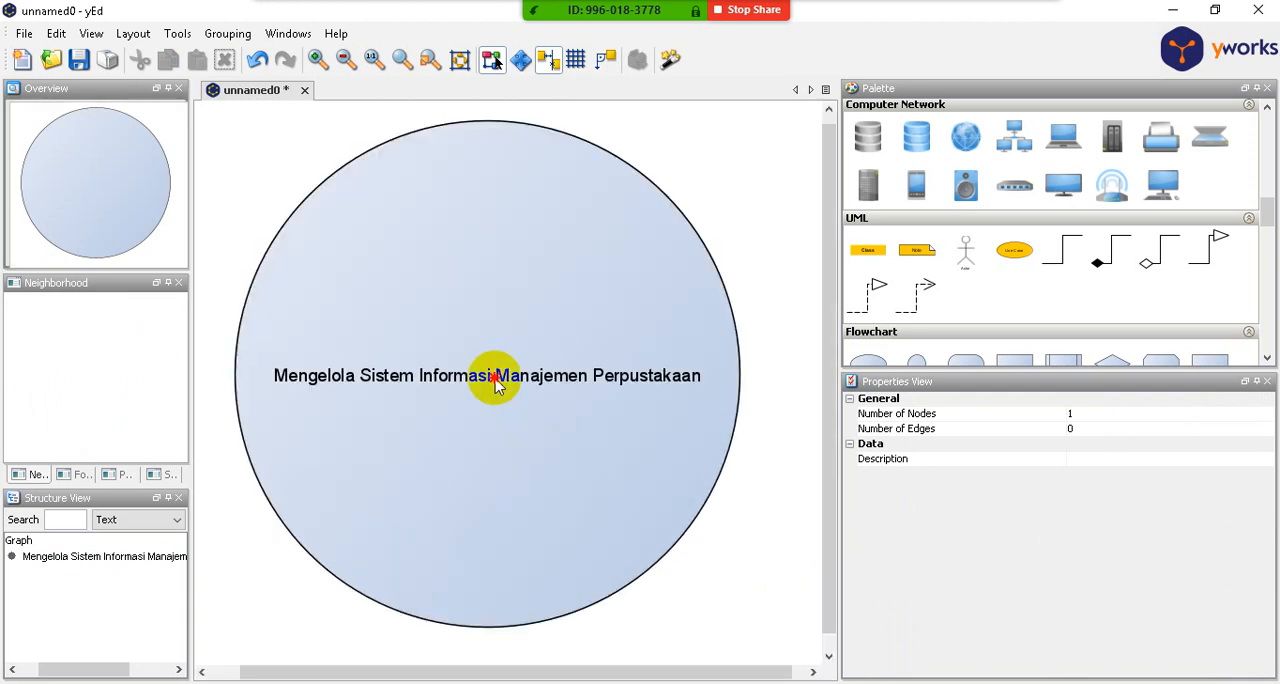
{"action": "double_click", "coordinate": [491, 373]}
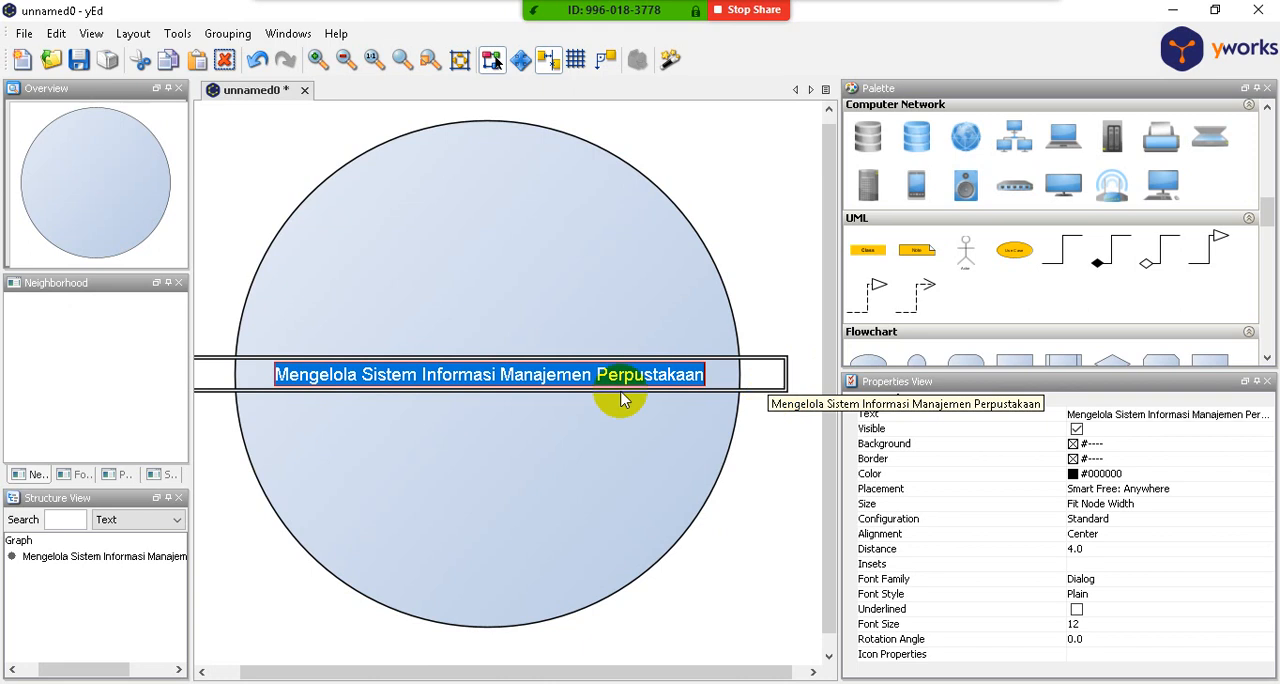
{"action": "left_click", "coordinate": [498, 375]}
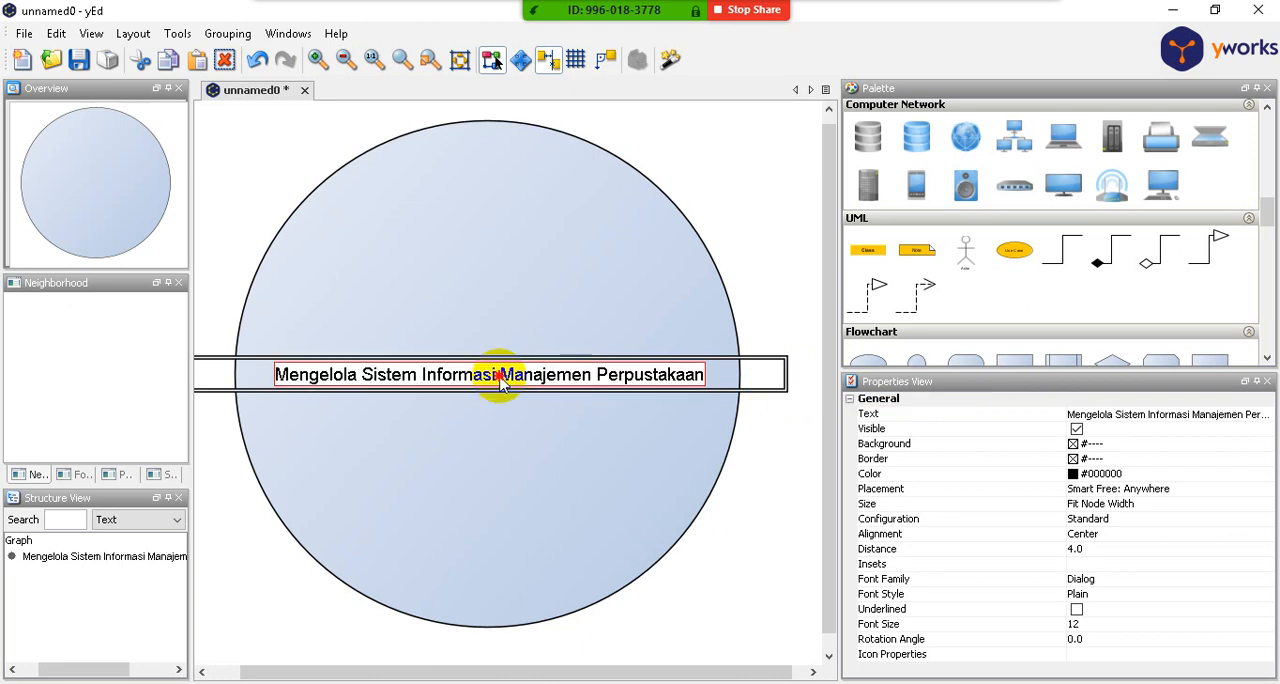
{"action": "left_click", "coordinate": [839, 420]}
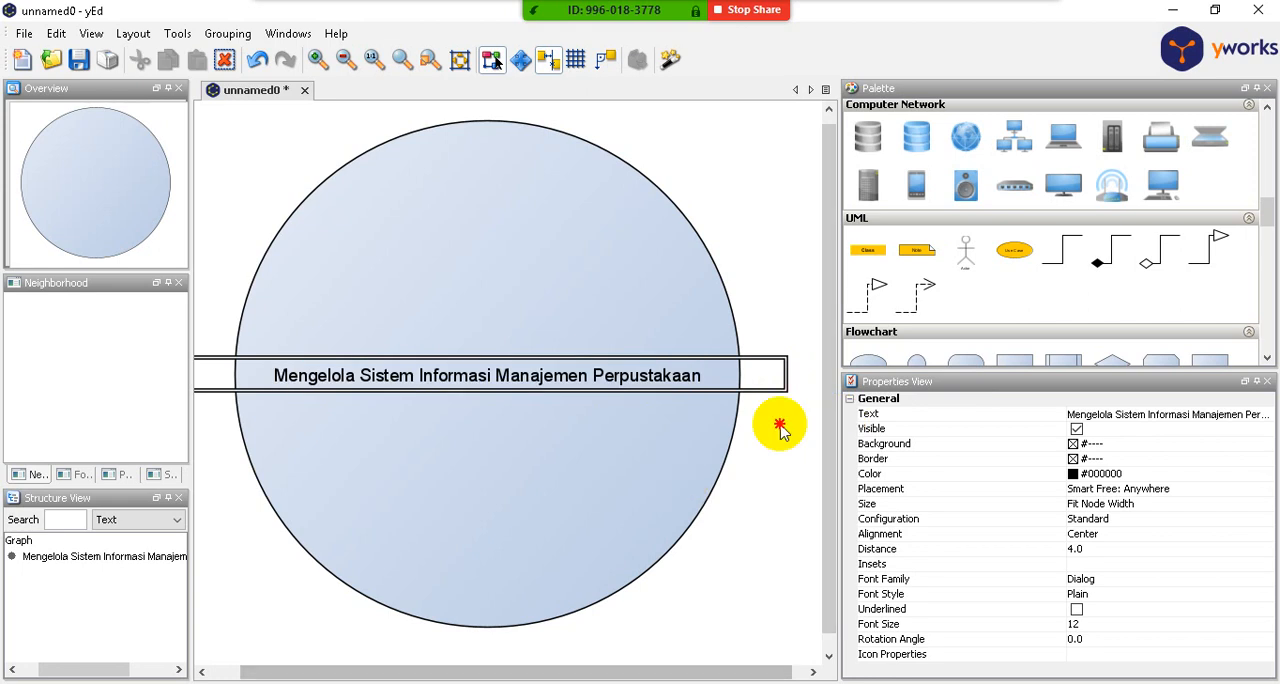
{"action": "left_click", "coordinate": [746, 403]}
- Break the circle node's label text into two lines, with "Manajemen Perpustakaan" on the second line
{"action": "left_click", "coordinate": [685, 388]}
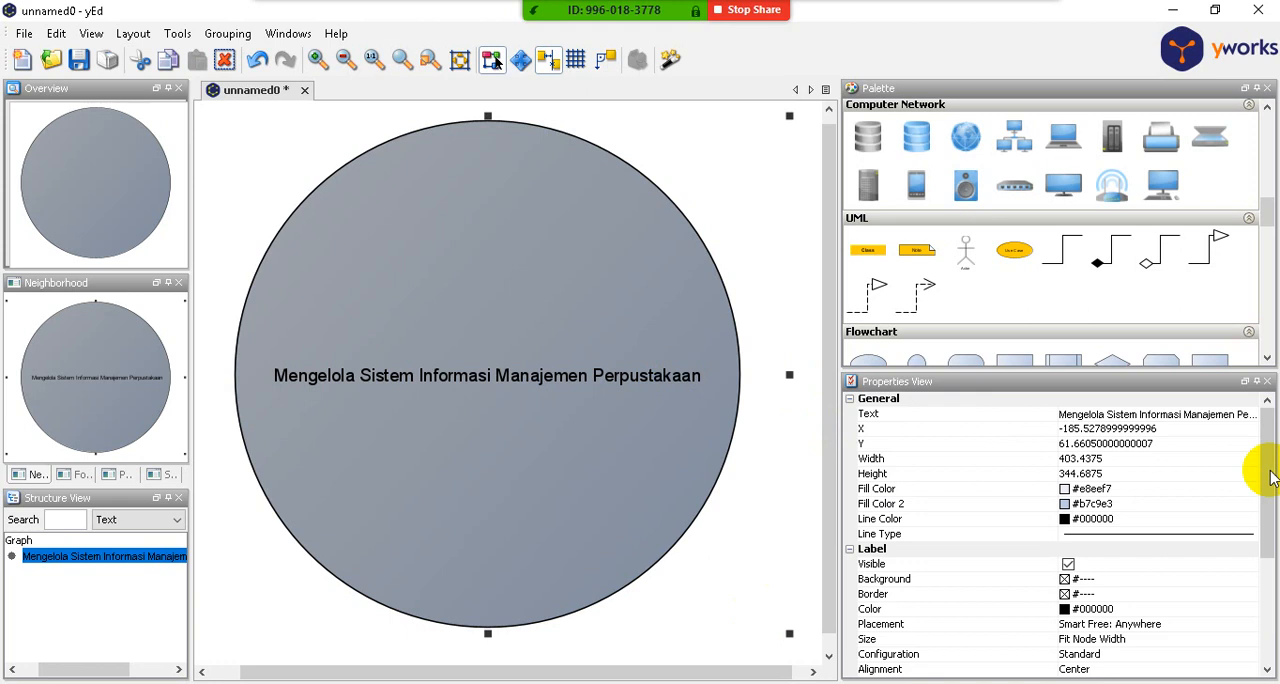
{"action": "left_click", "coordinate": [1267, 428]}
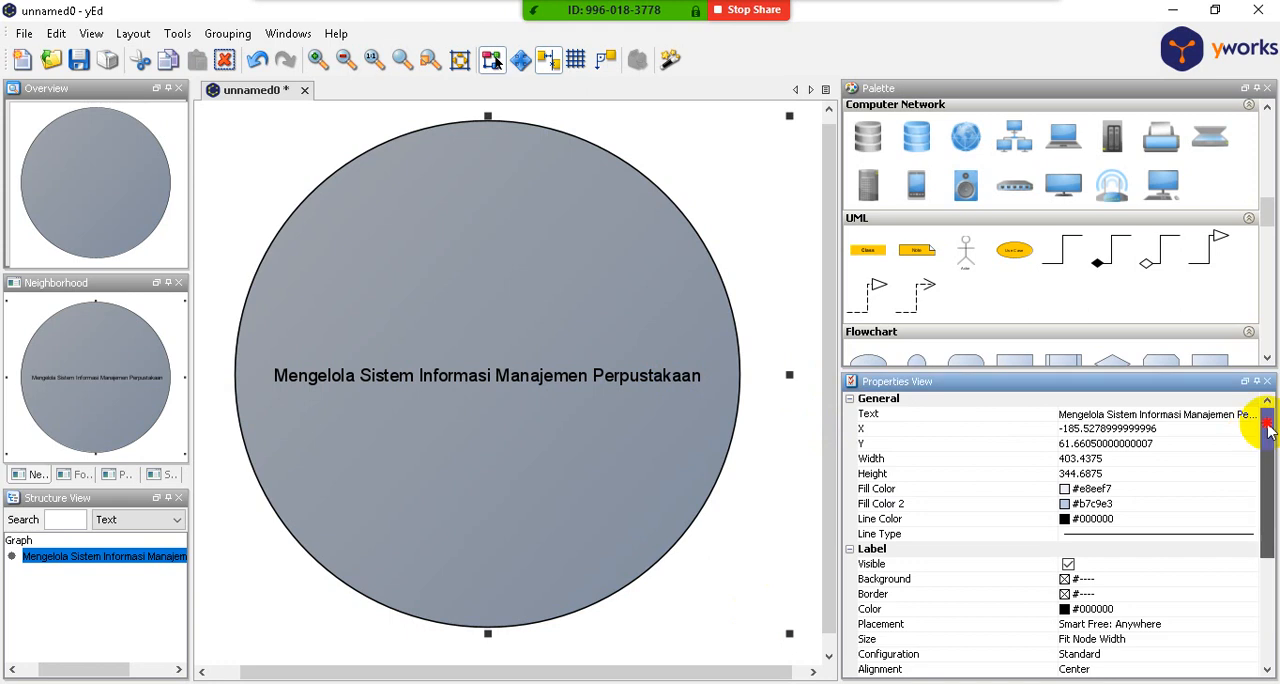
{"action": "left_click", "coordinate": [1204, 414]}
{"action": "double_click", "coordinate": [1208, 414]}
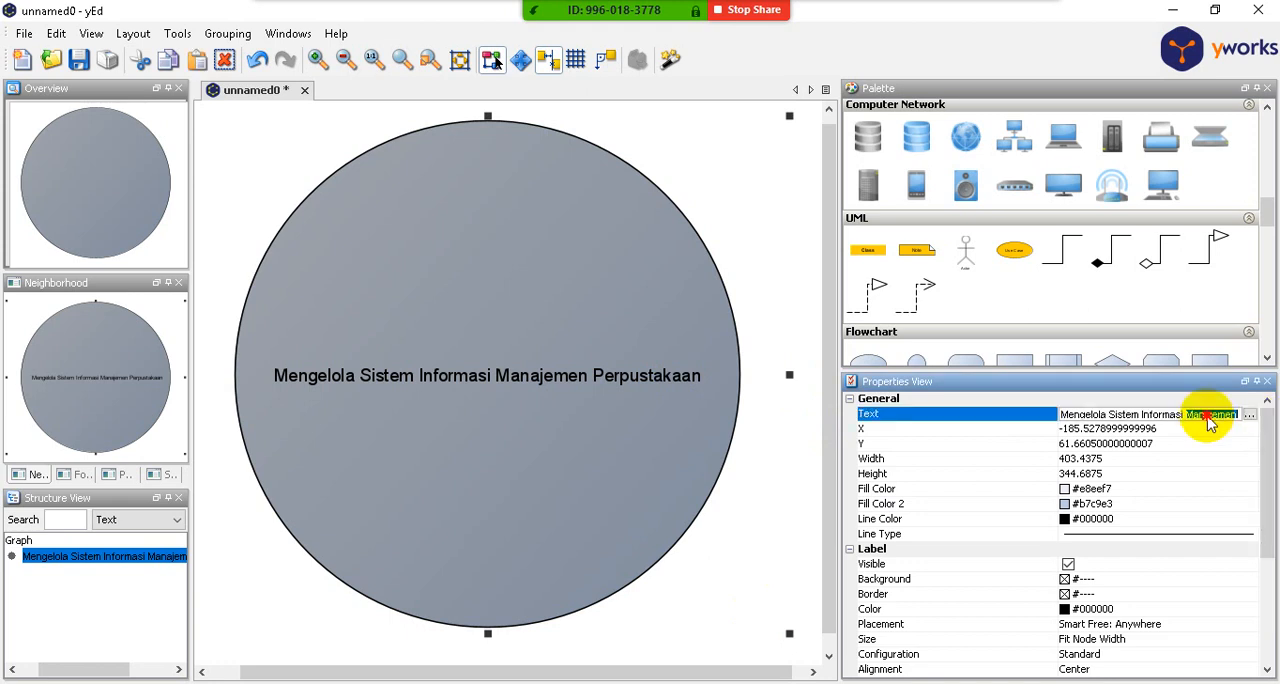
{"action": "left_click", "coordinate": [1249, 414]}
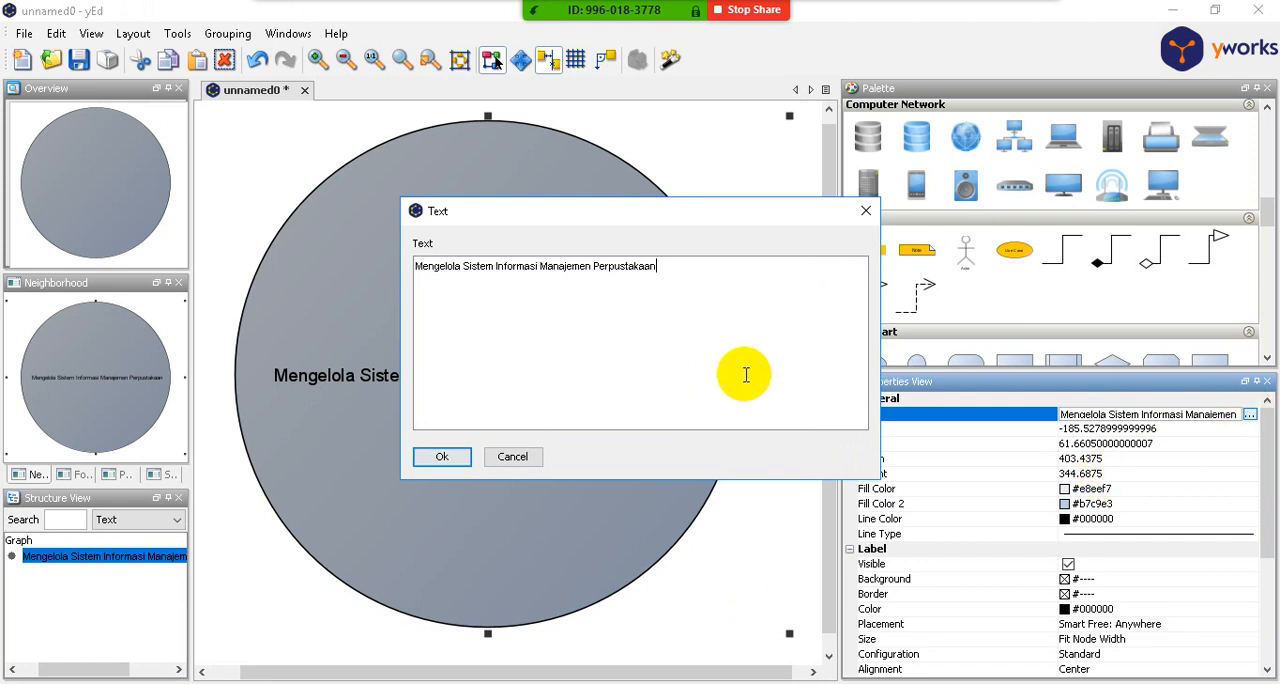
{"action": "left_click", "coordinate": [542, 270]}
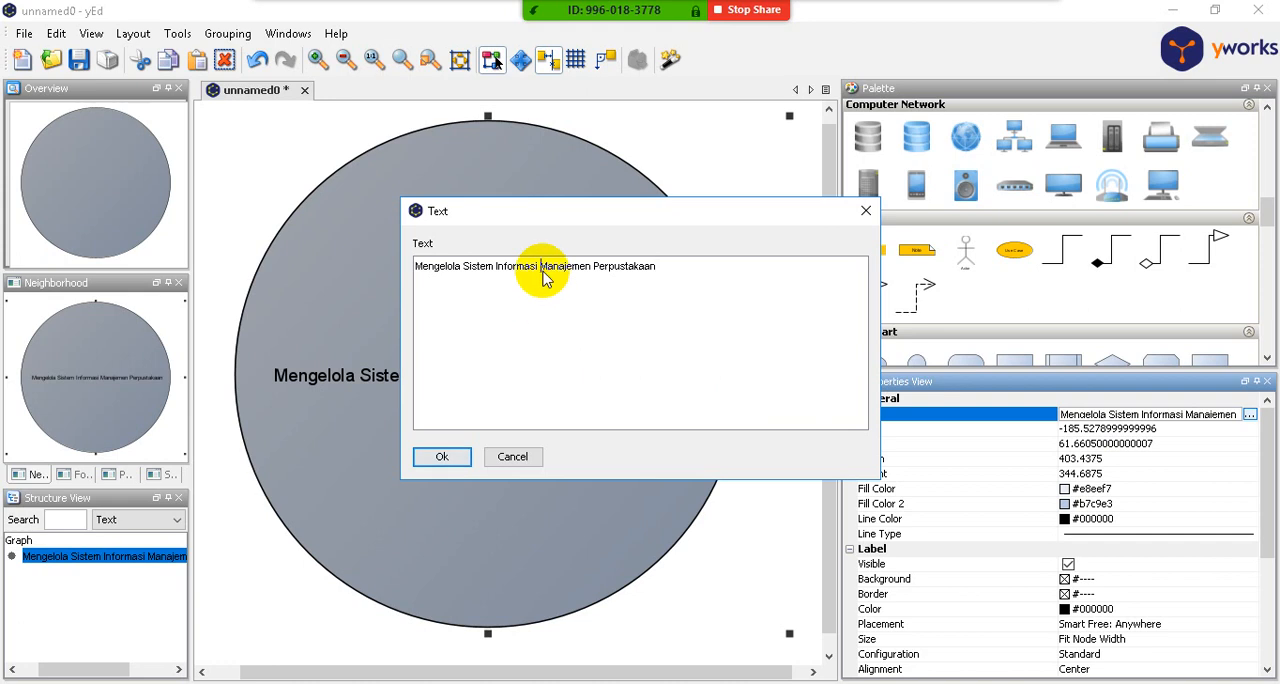
{"action": "key", "text": "Return"}
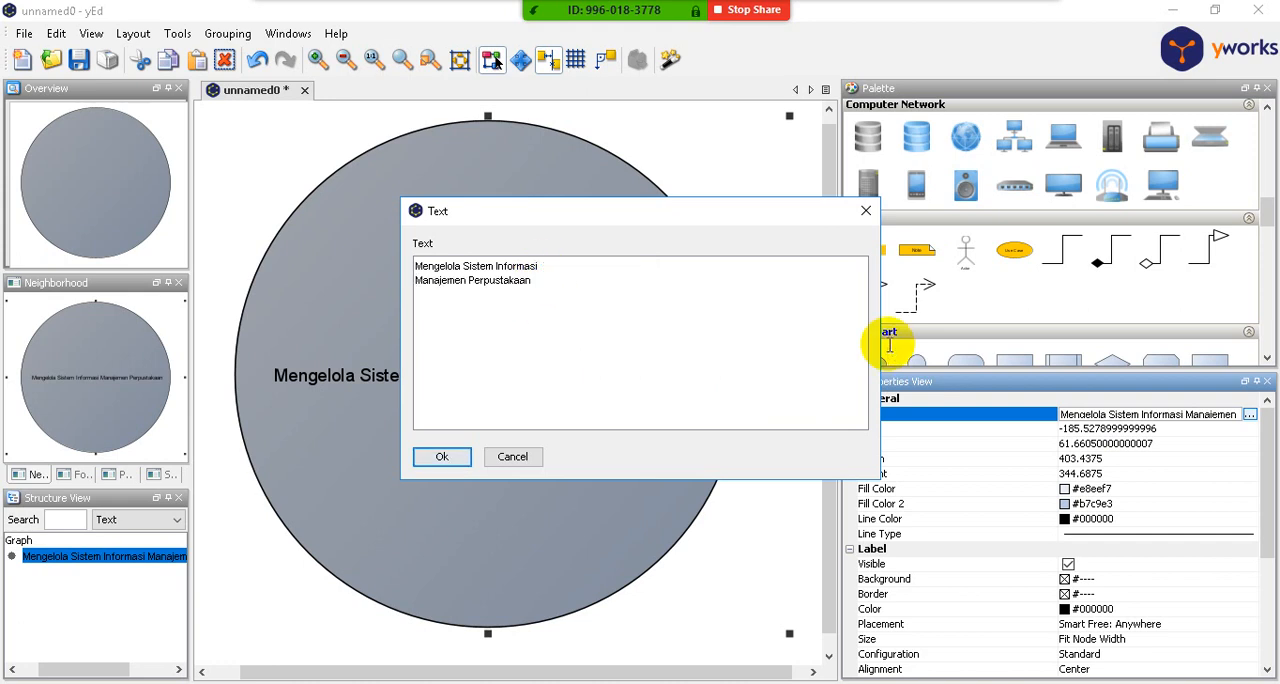
{"action": "left_click", "coordinate": [457, 457]}
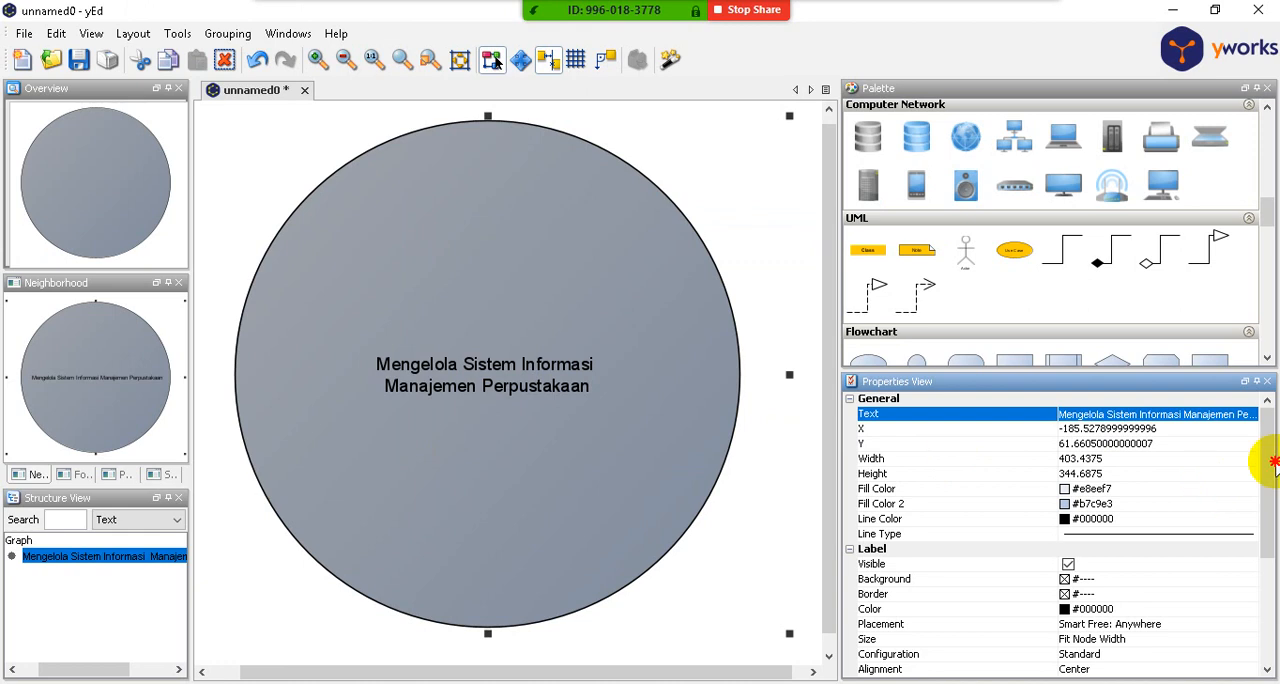
- Try Fit Node Size for the circle's label and return its size setting to Fit Content
{"action": "left_click_drag", "start_coordinate": [1267, 462], "coordinate": [1267, 533]}
{"action": "left_click", "coordinate": [1123, 514]}
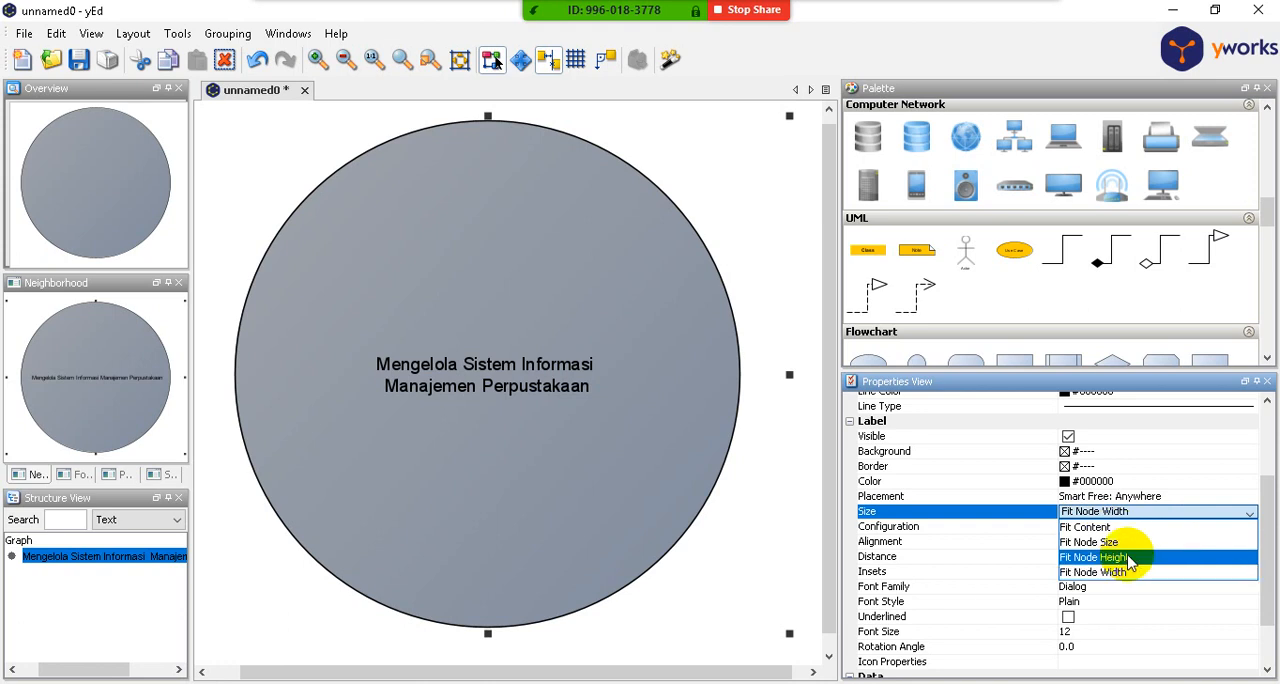
{"action": "left_click", "coordinate": [1130, 545]}
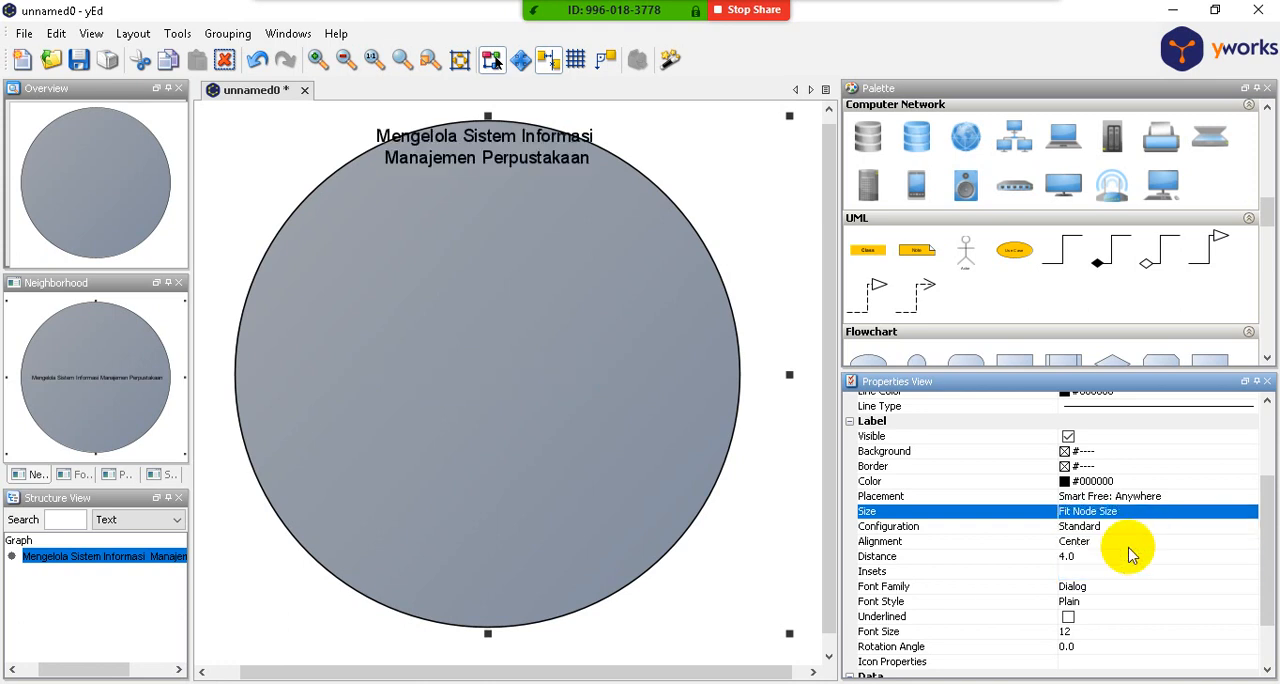
{"action": "left_click", "coordinate": [1150, 514]}
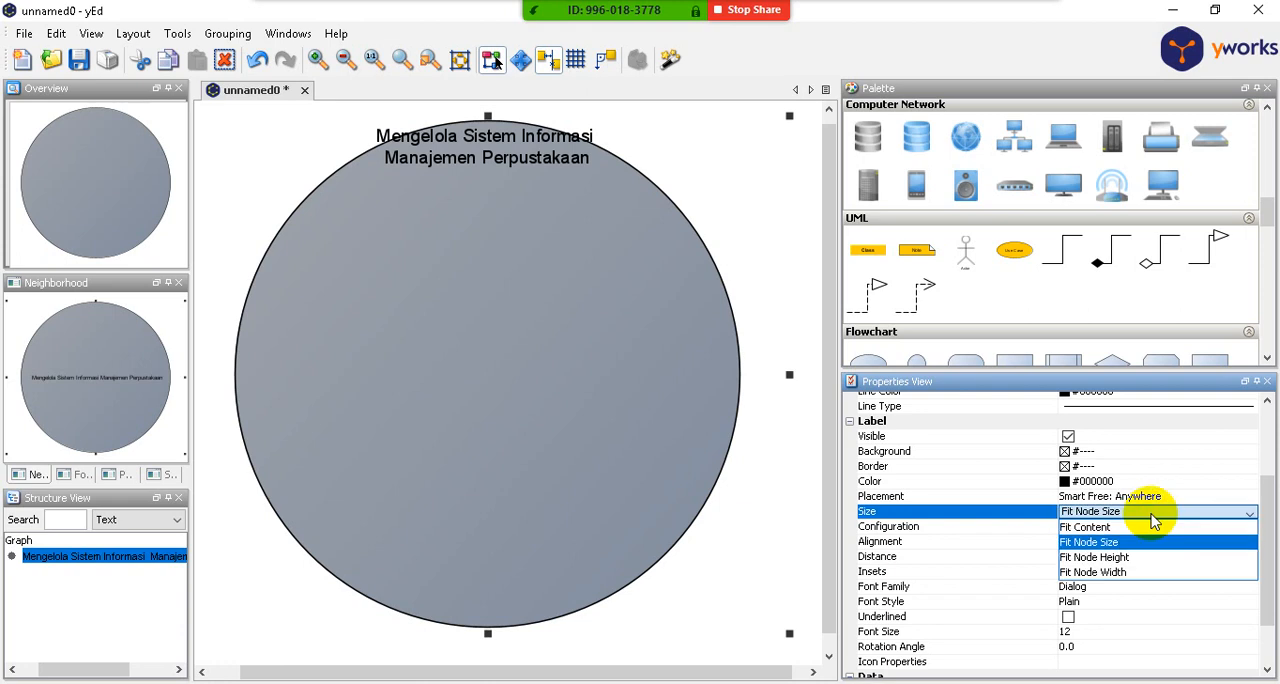
{"action": "left_click", "coordinate": [1153, 527]}
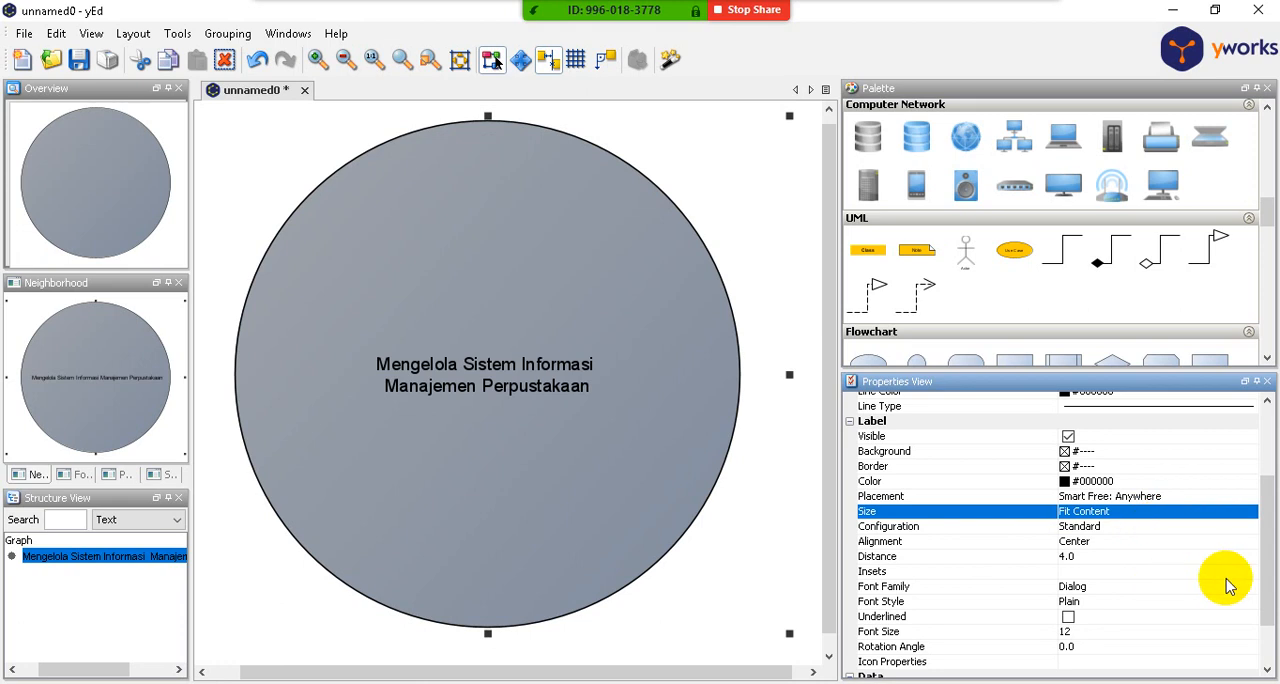
- Set the circle label's font size to 16 and deselect the circle
{"action": "left_click", "coordinate": [1121, 629]}
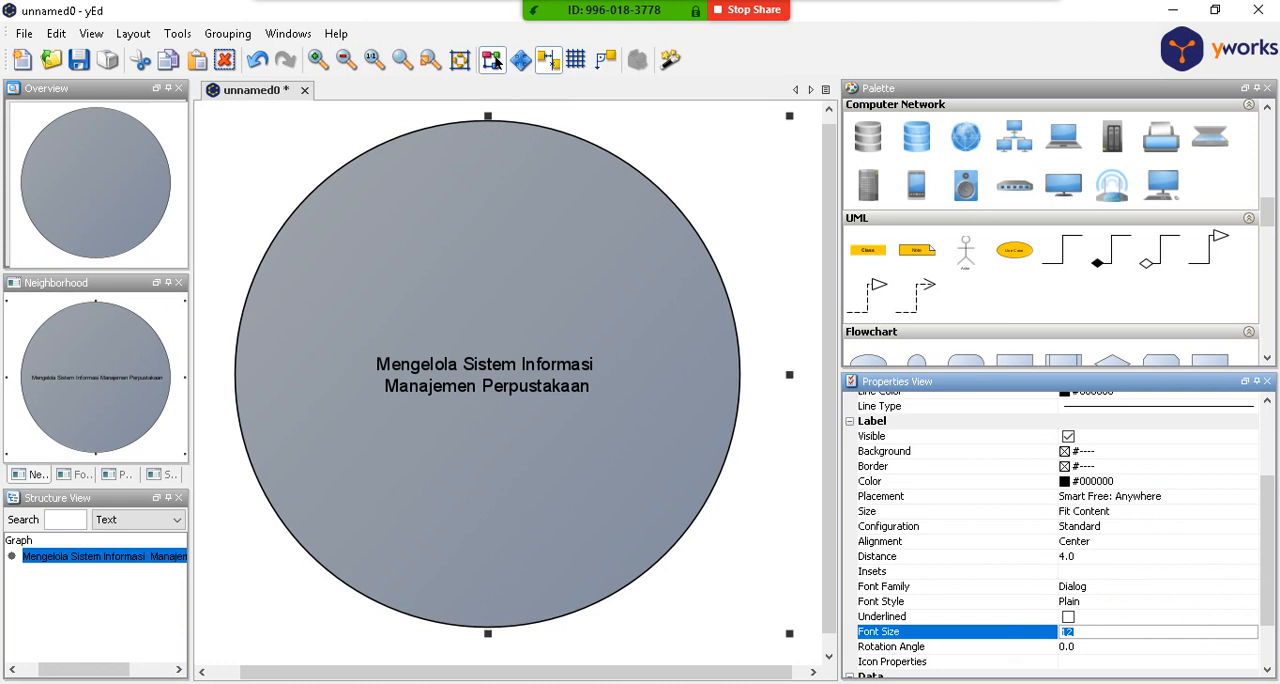
{"action": "type", "text": "16"}
{"action": "key", "text": "Return"}
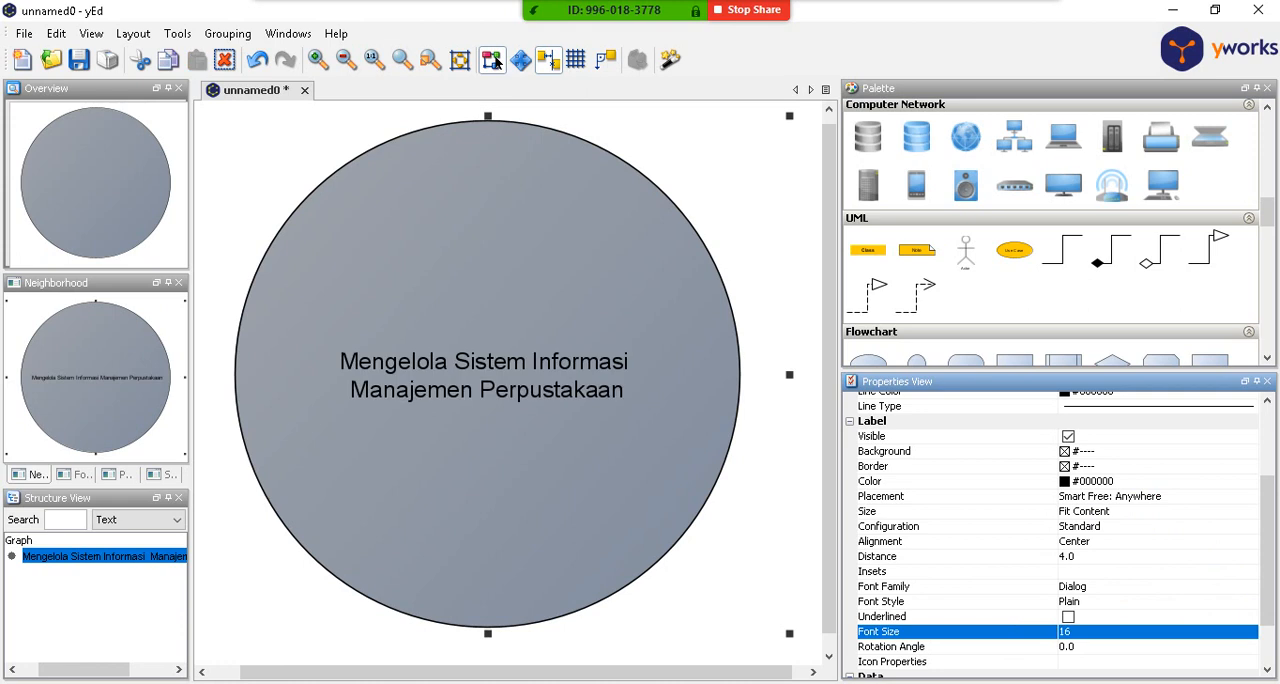
{"action": "left_click", "coordinate": [748, 509]}
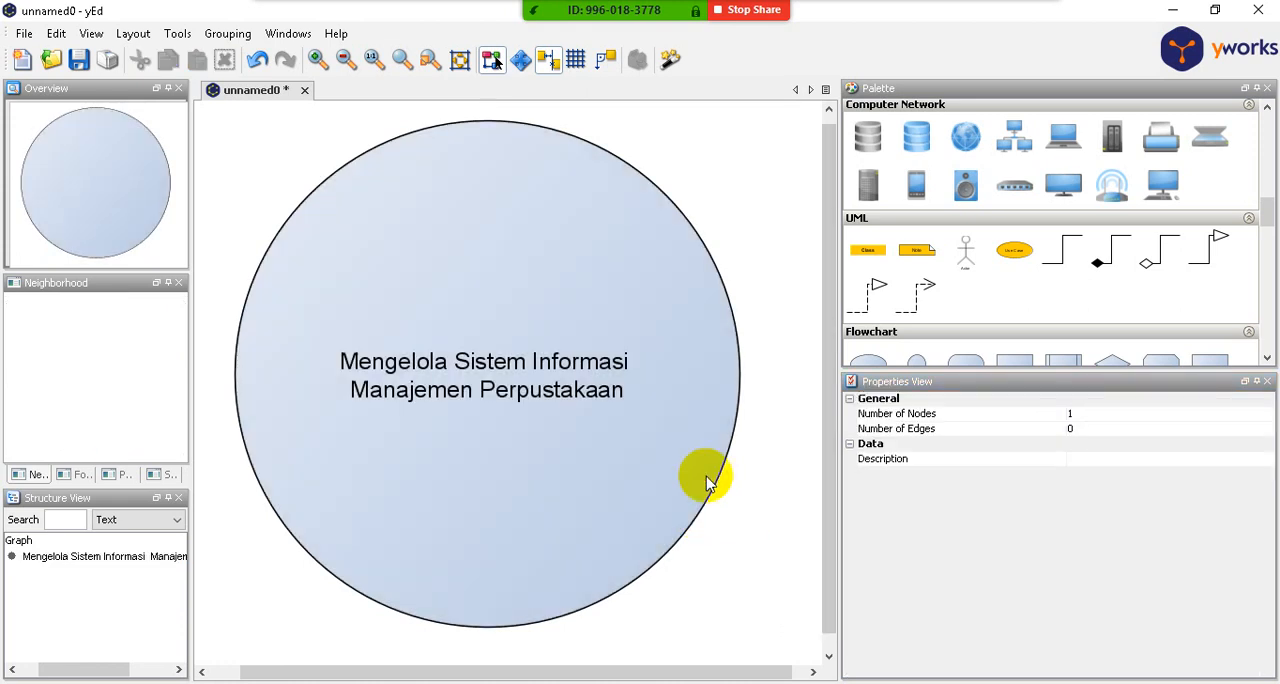
{"action": "scroll", "coordinate": [654, 446], "scroll_direction": "down", "scroll_amount": 3}
{"action": "left_click", "coordinate": [597, 410]}
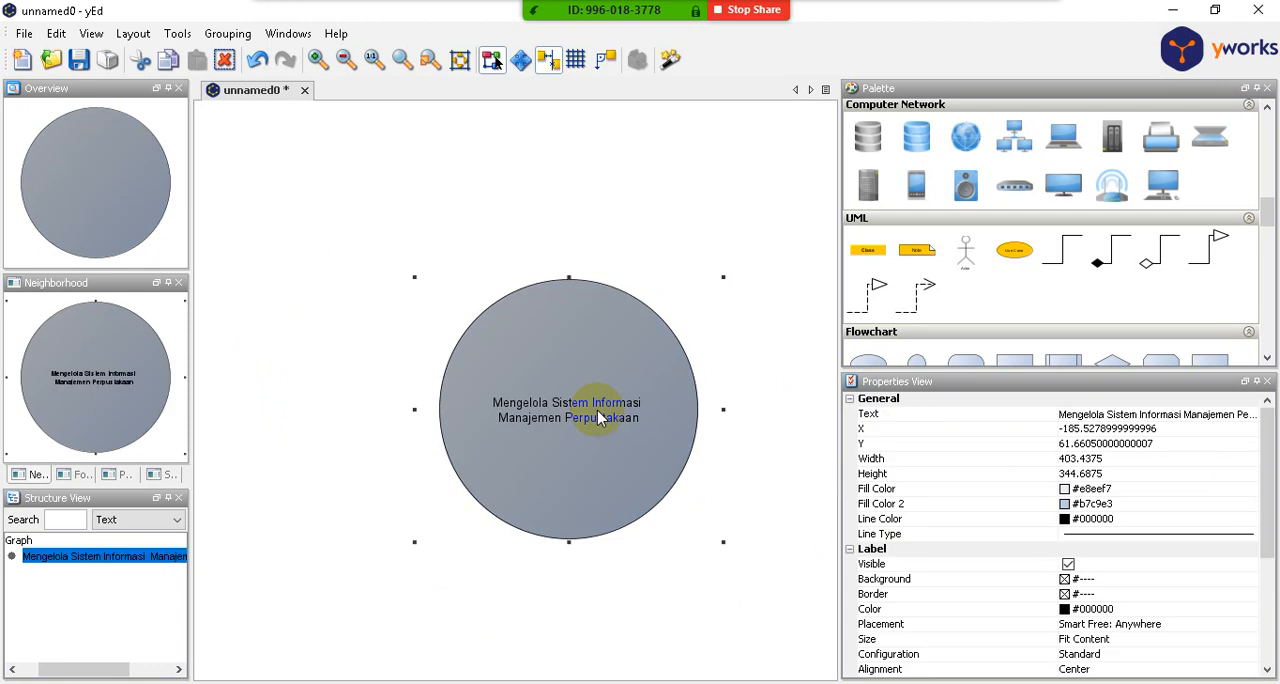
{"action": "left_click", "coordinate": [615, 190]}
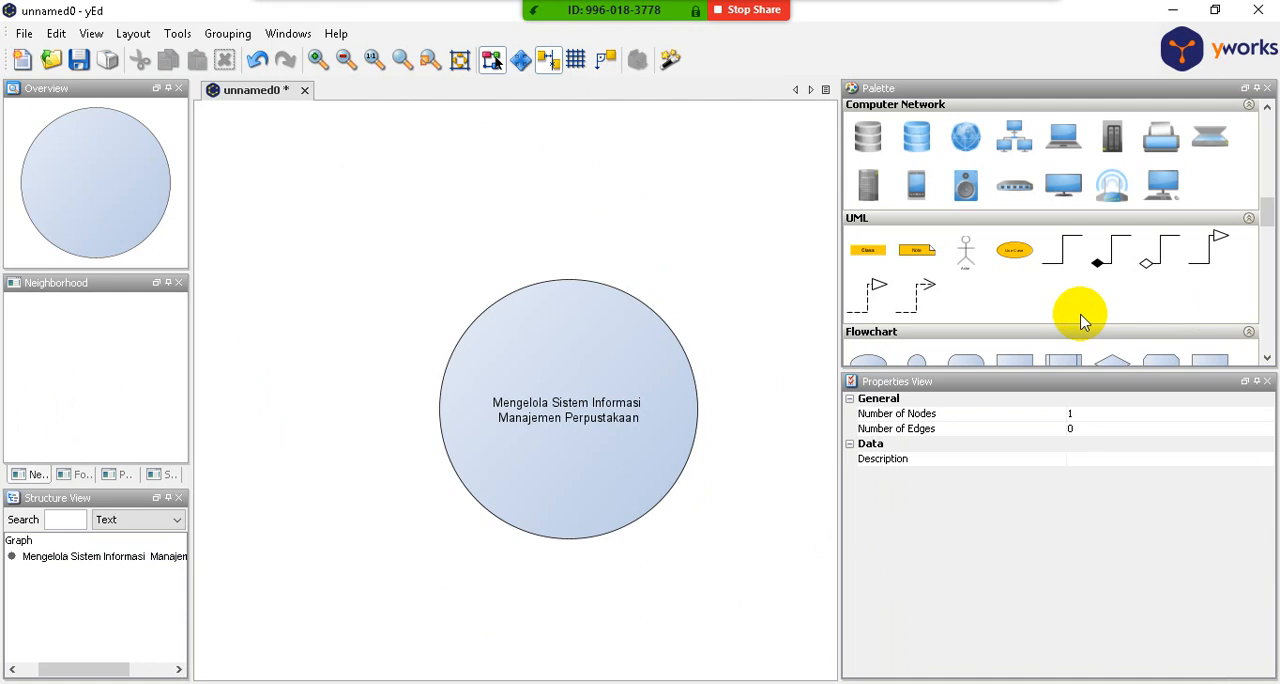
- Add a flowchart rectangle about 346 by 158 above and left of the circle, and move the circle further down
{"action": "scroll", "coordinate": [1082, 320], "scroll_direction": "up", "scroll_amount": 6}
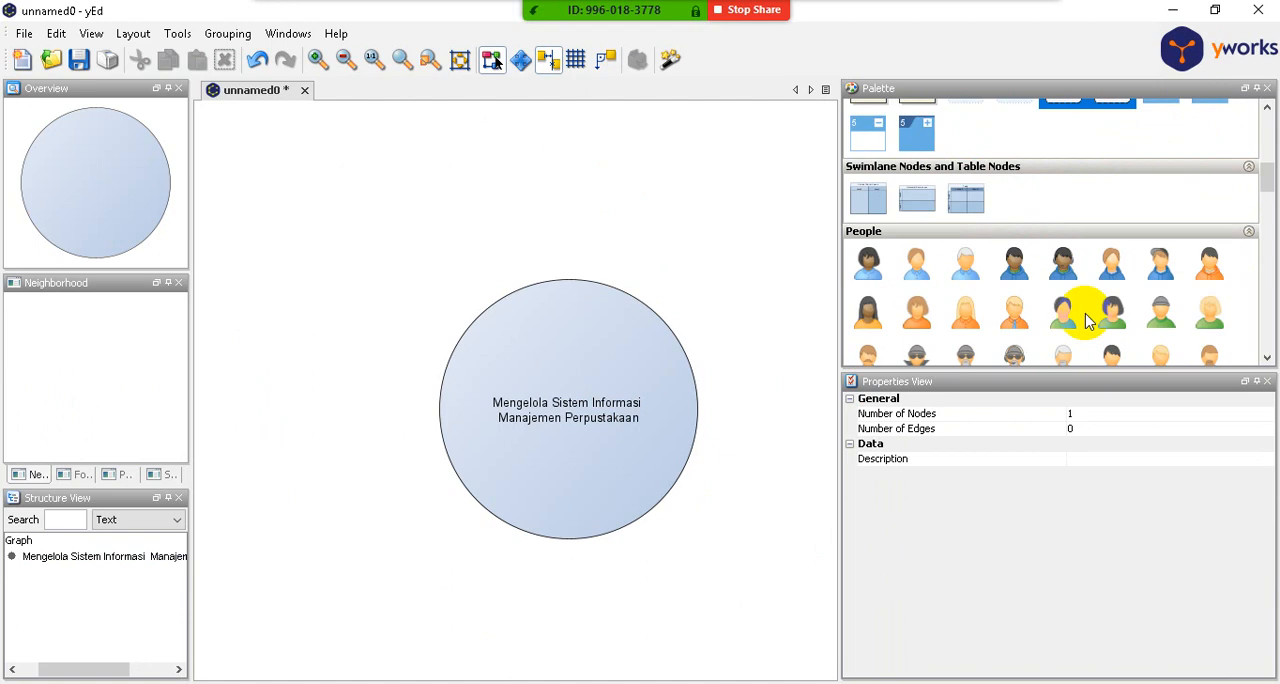
{"action": "scroll", "coordinate": [1088, 320], "scroll_direction": "up", "scroll_amount": 6}
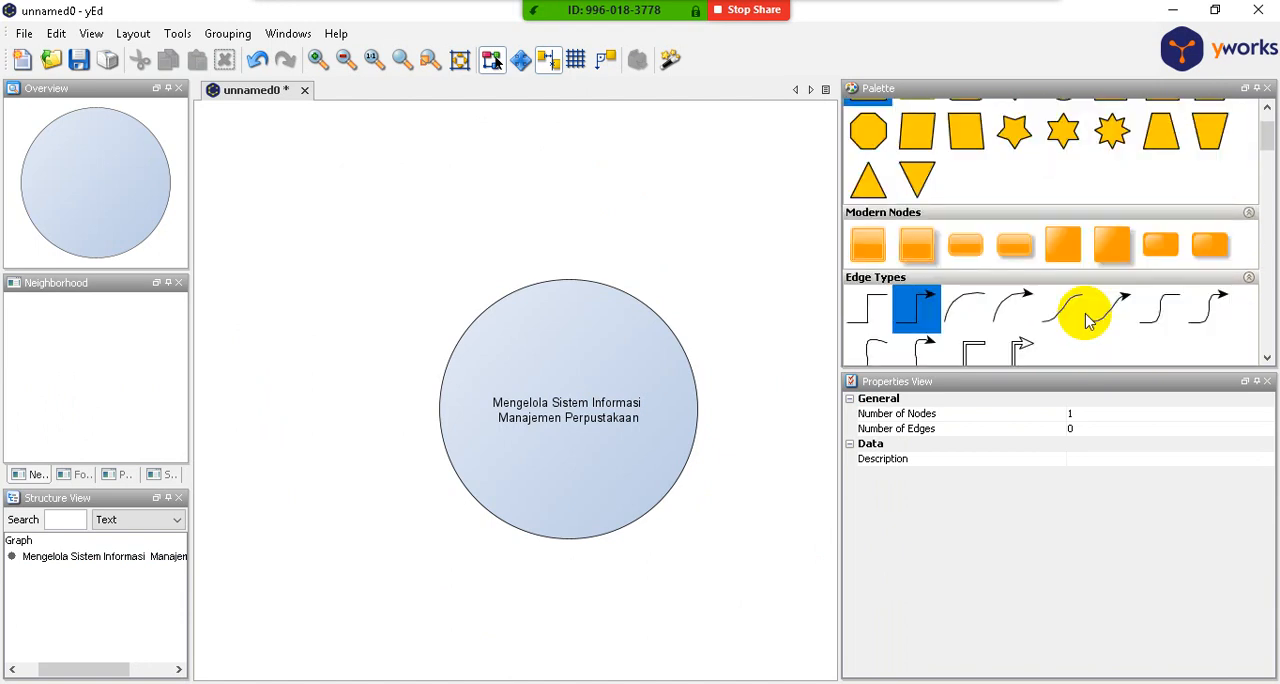
{"action": "scroll", "coordinate": [1088, 320], "scroll_direction": "up", "scroll_amount": 1}
{"action": "scroll", "coordinate": [1095, 318], "scroll_direction": "down", "scroll_amount": 10}
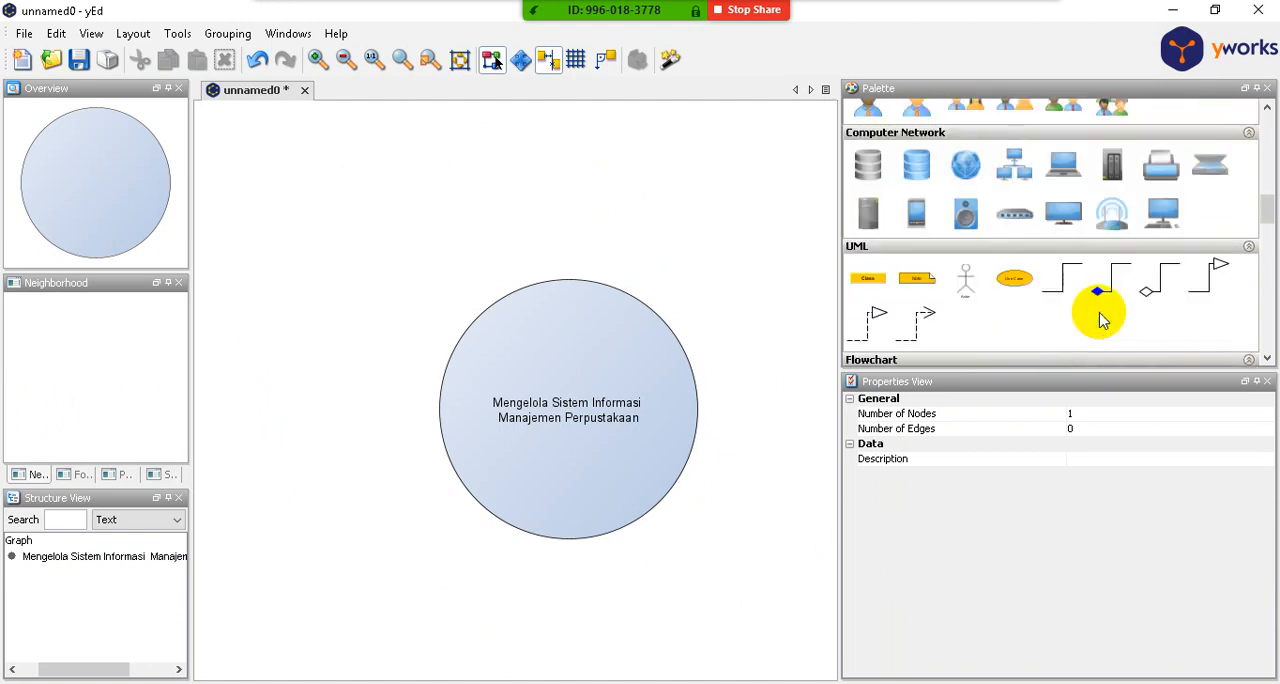
{"action": "scroll", "coordinate": [1100, 315], "scroll_direction": "down", "scroll_amount": 5}
{"action": "scroll", "coordinate": [1066, 320], "scroll_direction": "down", "scroll_amount": 1}
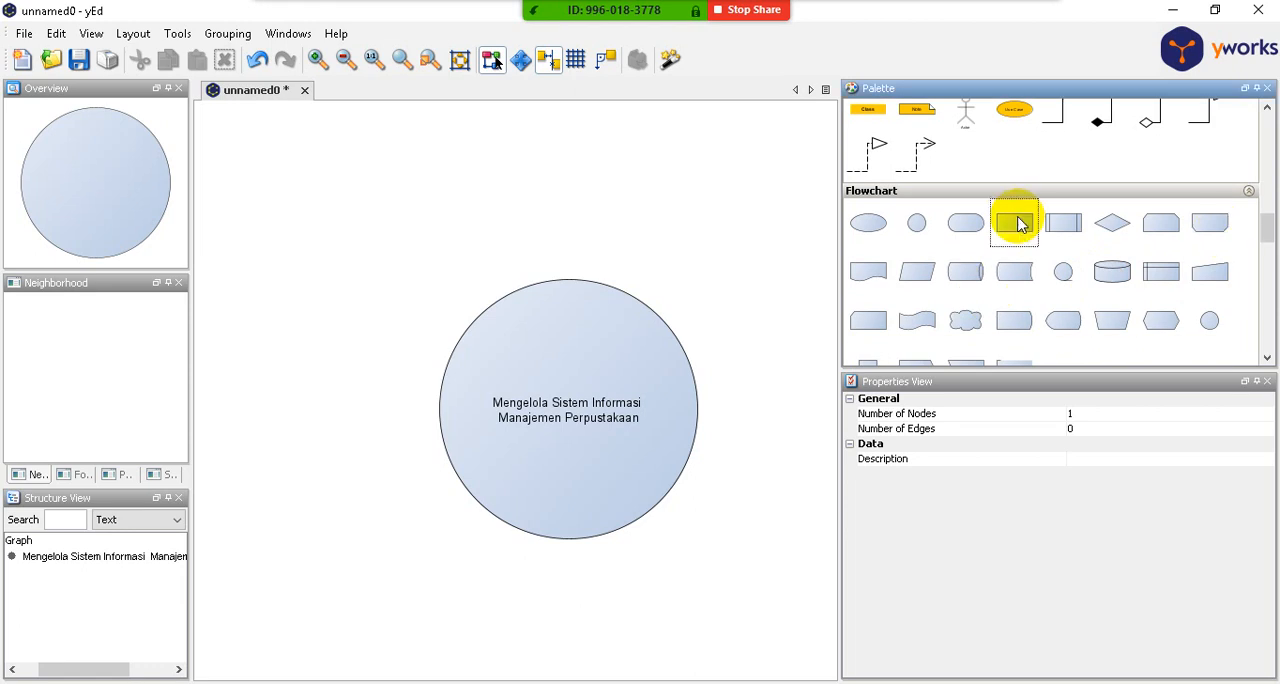
{"action": "left_click_drag", "start_coordinate": [1020, 225], "coordinate": [526, 269]}
{"action": "left_click", "coordinate": [320, 177]}
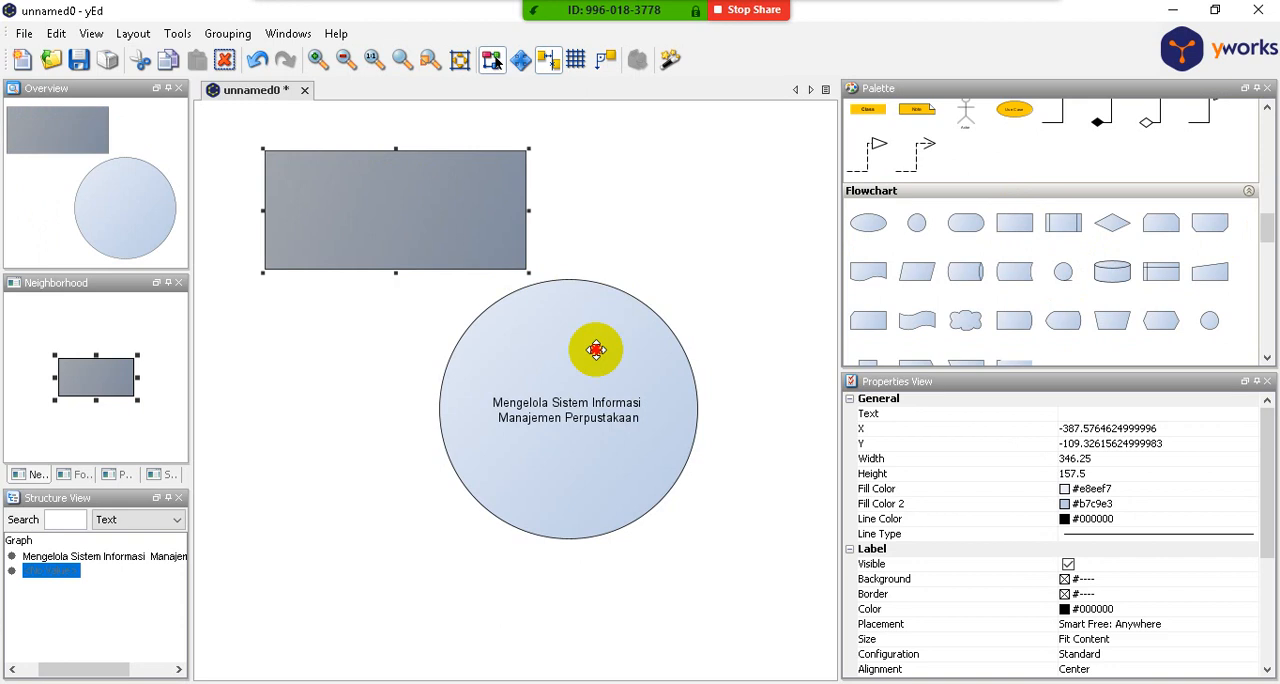
{"action": "left_click_drag", "start_coordinate": [592, 345], "coordinate": [576, 438]}
- Label the rectangle "Anggota / Pengunjung Perpustakaan", with "Perpustakaan" on the second line
{"action": "left_click", "coordinate": [445, 200]}
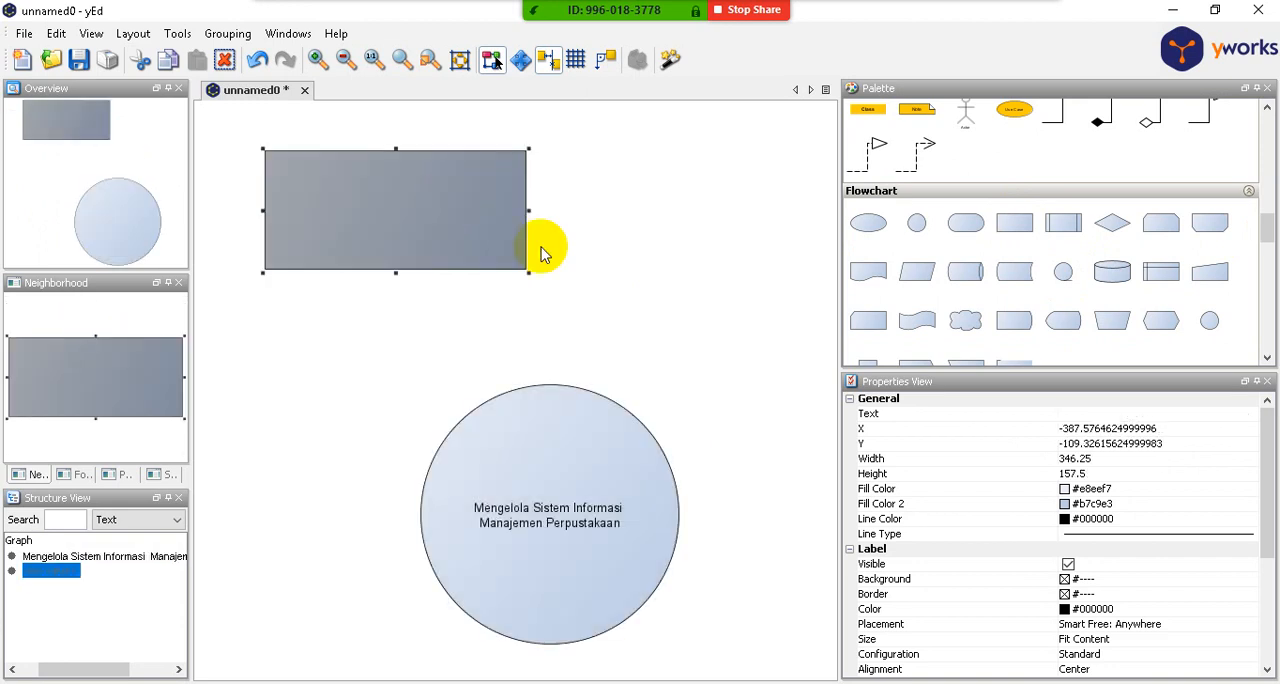
{"action": "left_click", "coordinate": [1170, 413]}
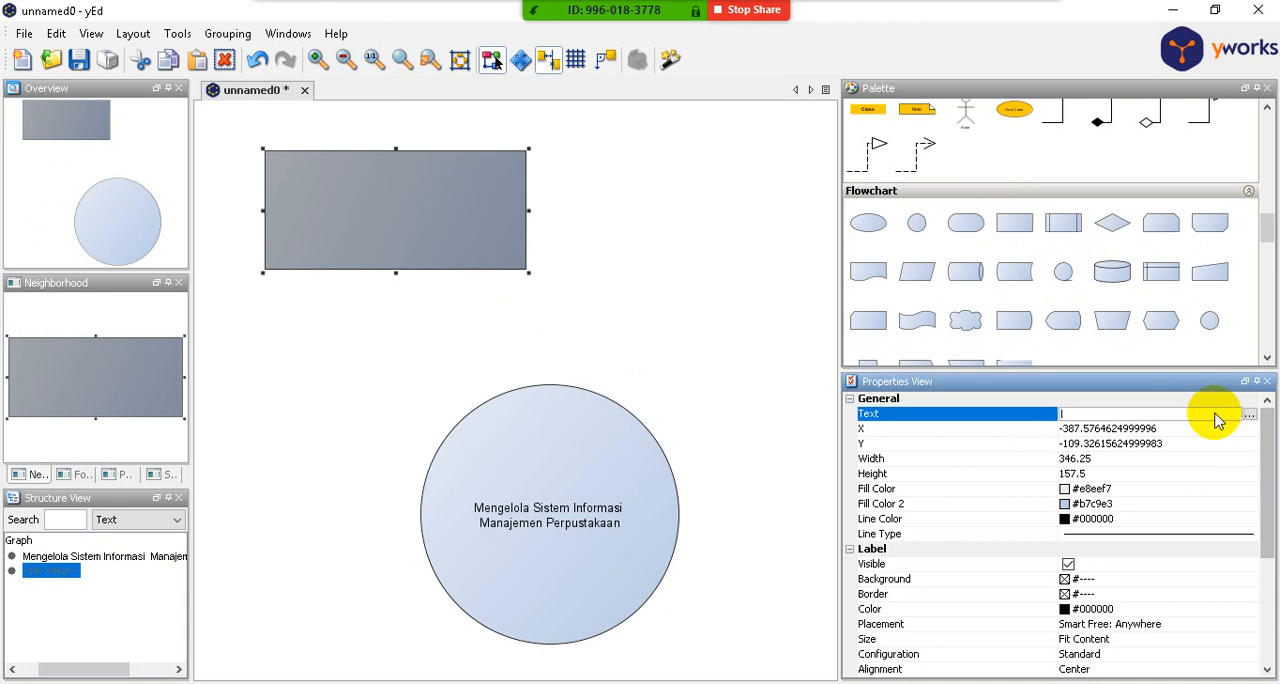
{"action": "left_click", "coordinate": [1249, 414]}
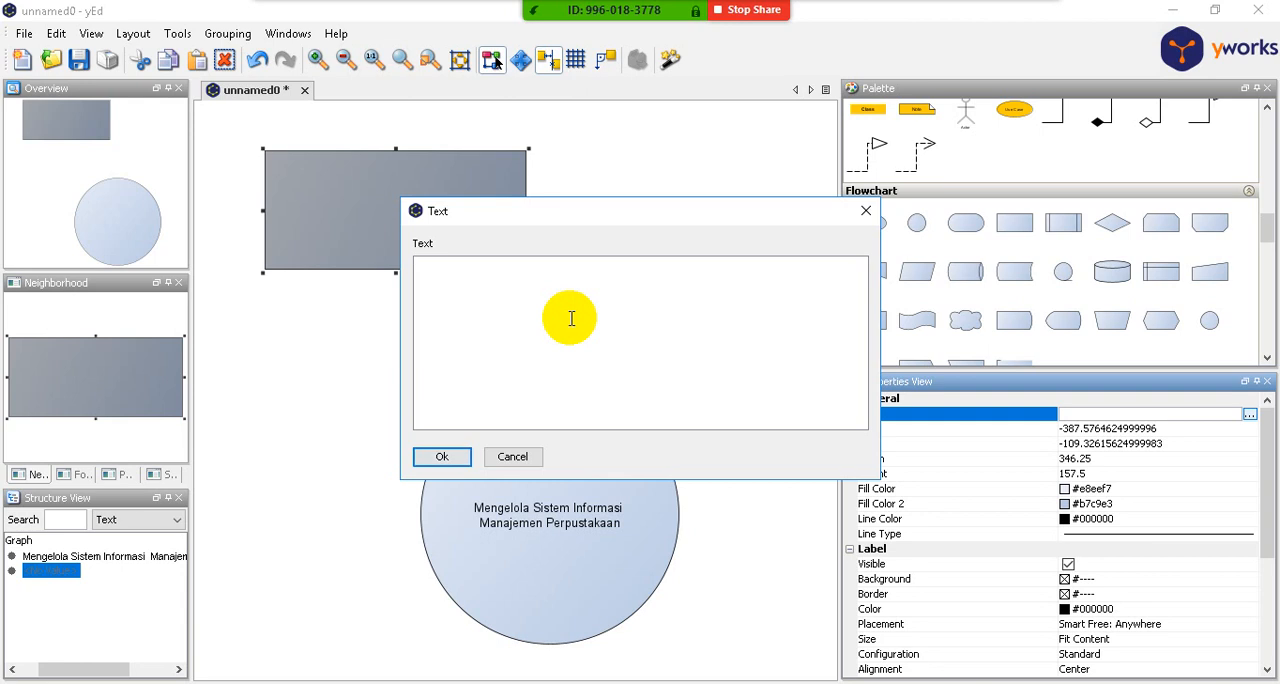
{"action": "type", "text": "Anggota / Pengunjung Per"}
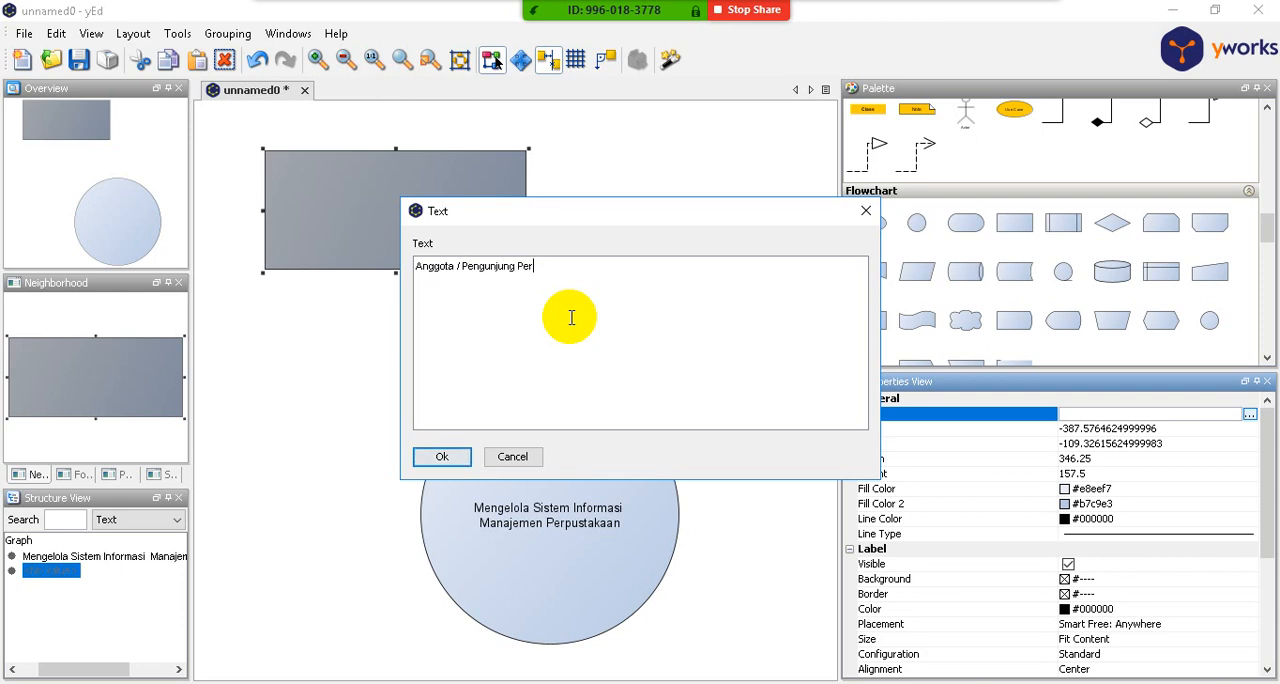
{"action": "type", "text": "pustakaan"}
{"action": "key", "text": "Left"}
{"action": "key", "text": "Left"}
{"action": "key", "text": "Return"}
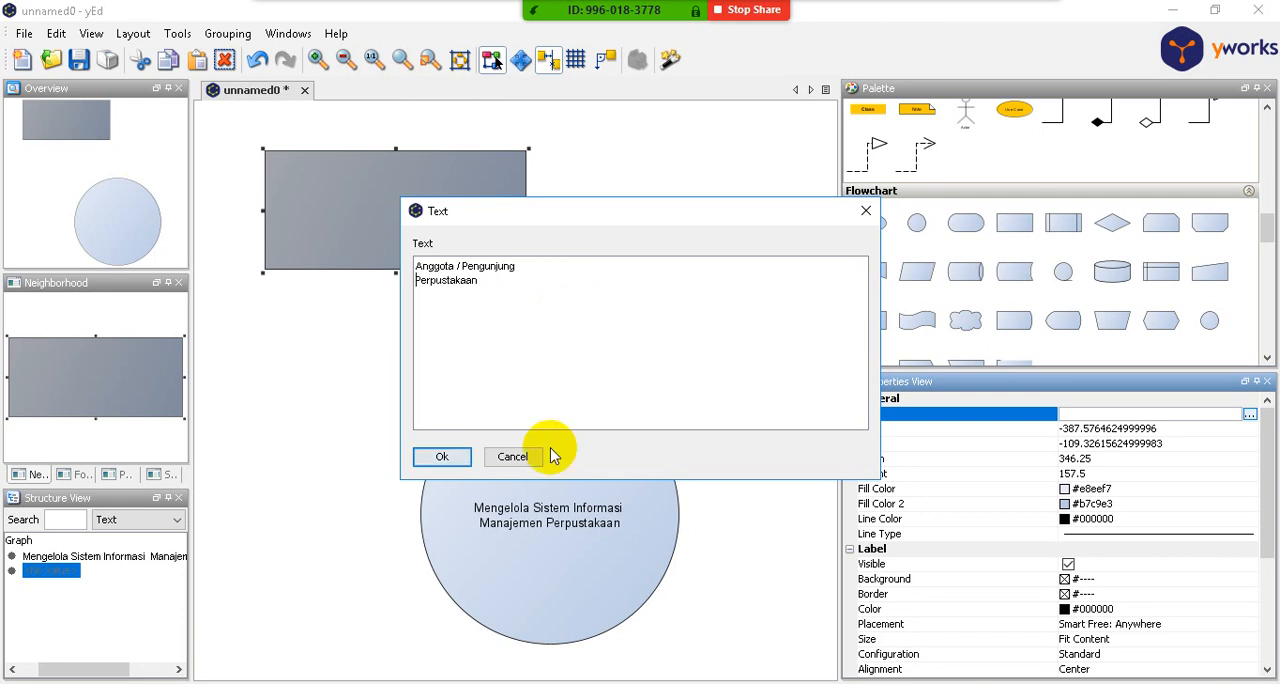
{"action": "left_click", "coordinate": [467, 457]}
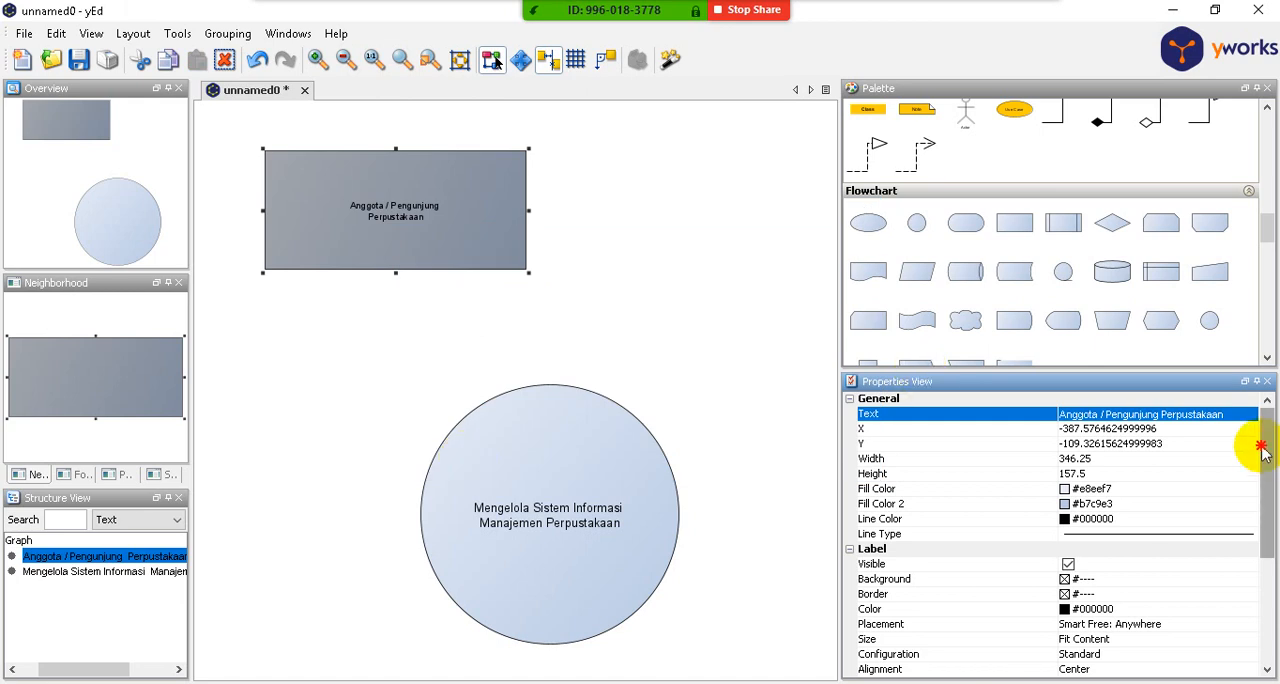
- Set the rectangle label's font size to 14
{"action": "left_click_drag", "start_coordinate": [1268, 460], "coordinate": [1180, 538]}
{"action": "left_click", "coordinate": [1172, 565]}
{"action": "left_click_drag", "start_coordinate": [1101, 568], "coordinate": [1050, 571]}
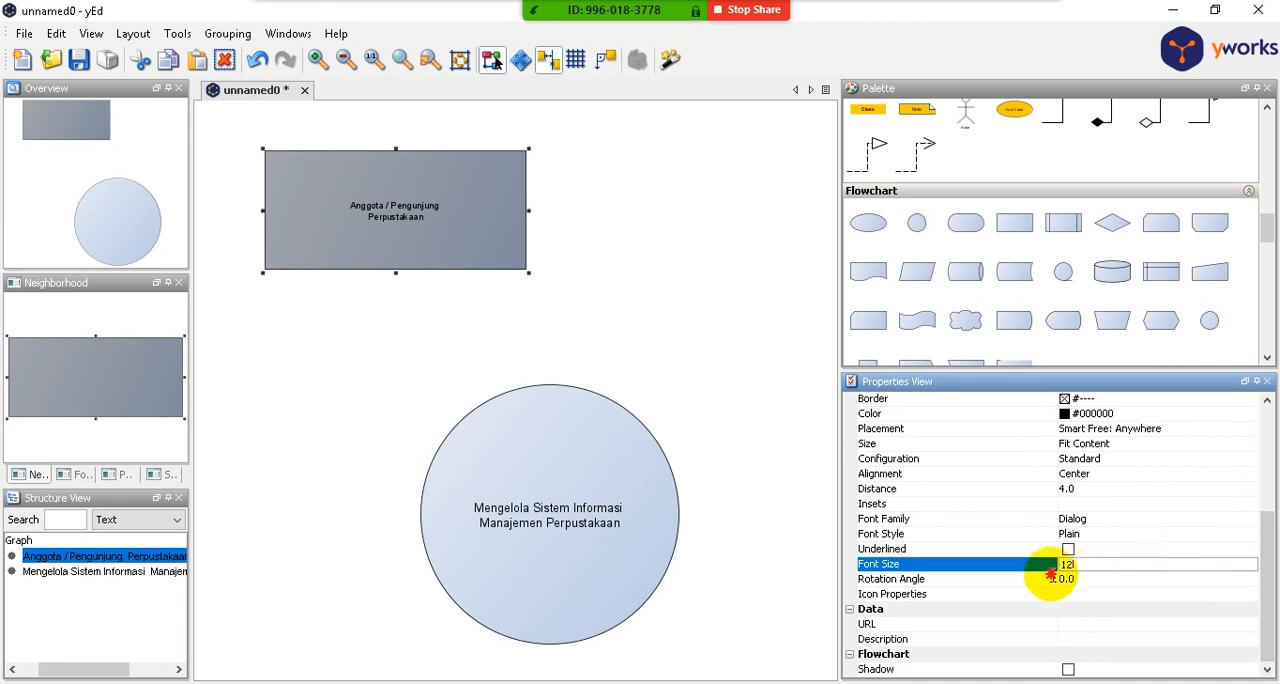
{"action": "type", "text": "14"}
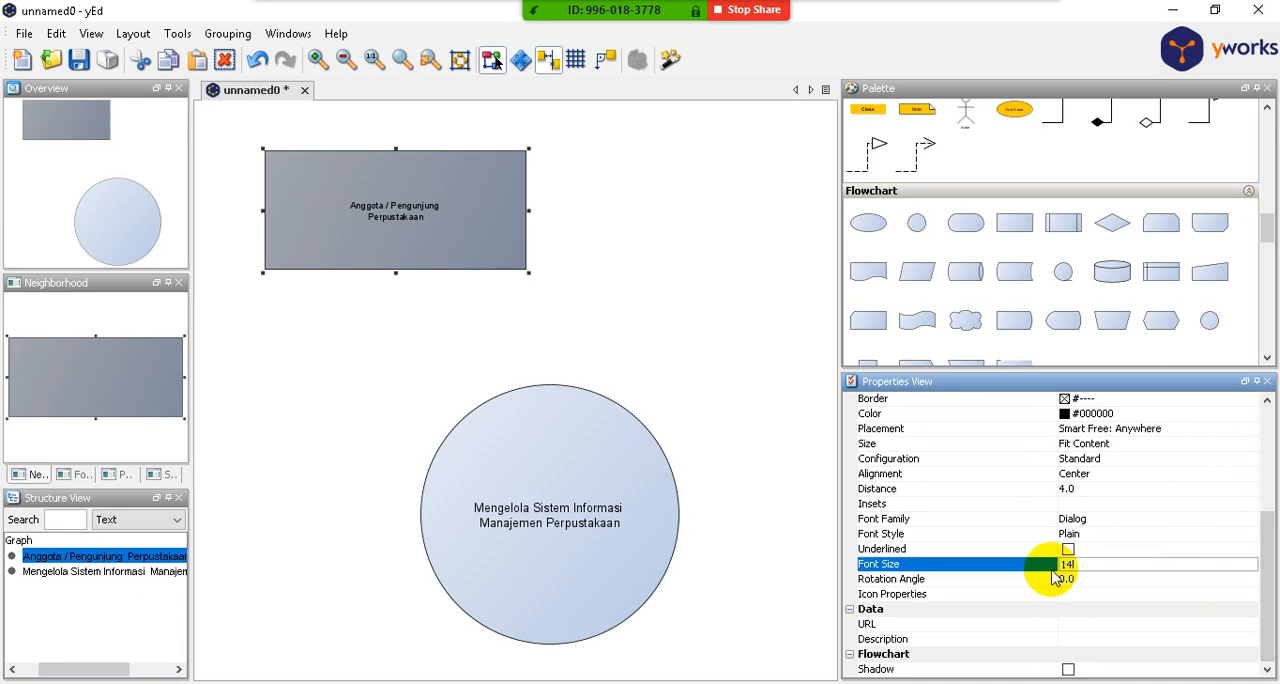
{"action": "left_click", "coordinate": [748, 421]}
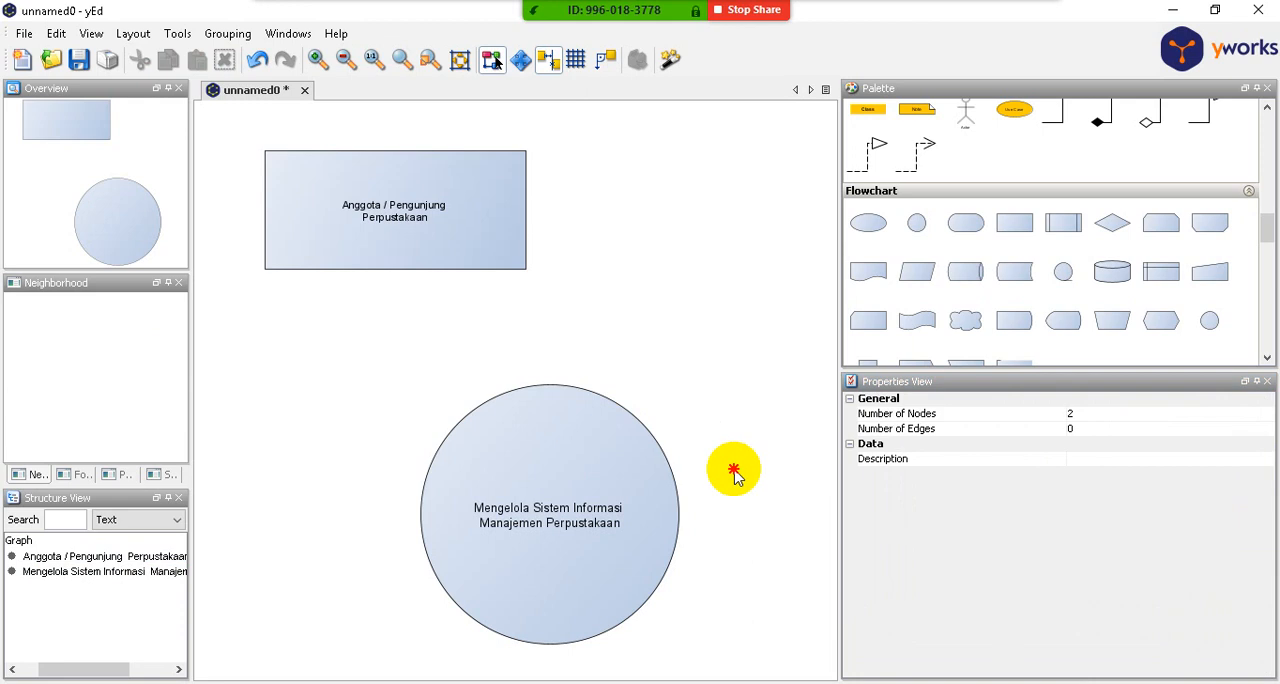
- Shrink the circle to about 238 by 210 and the rectangle to 185 by 70
{"action": "left_click", "coordinate": [614, 516]}
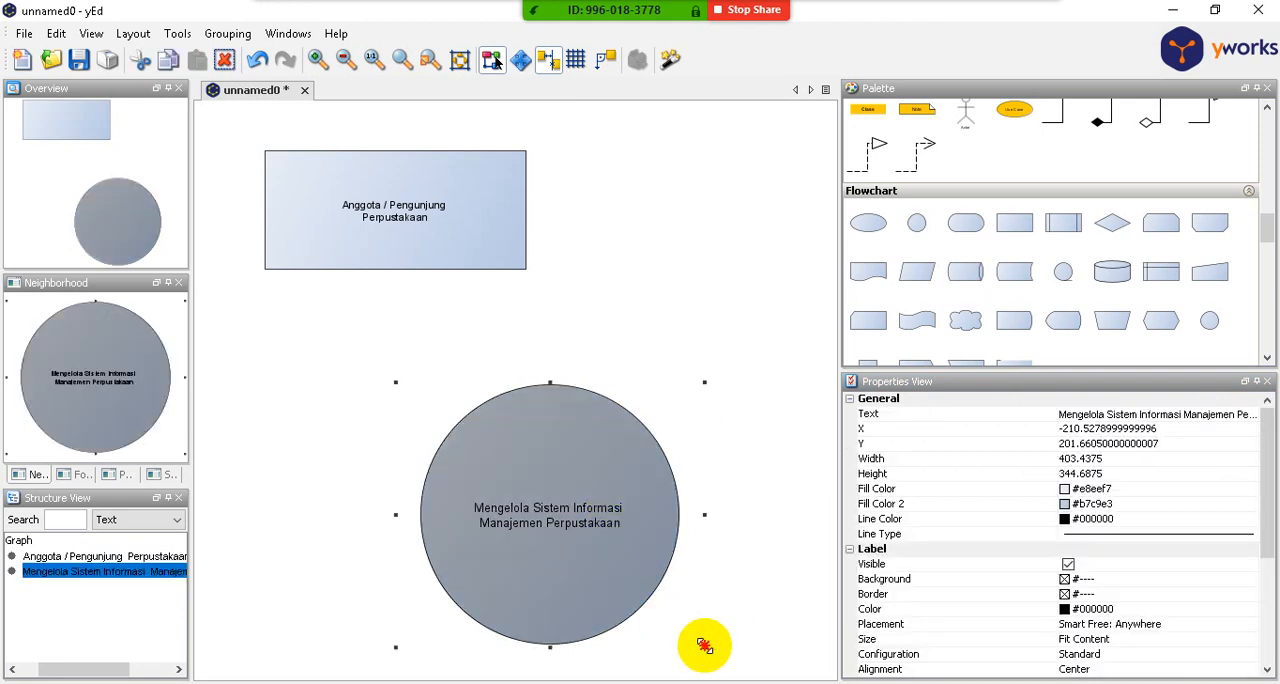
{"action": "left_click_drag", "start_coordinate": [699, 644], "coordinate": [581, 545]}
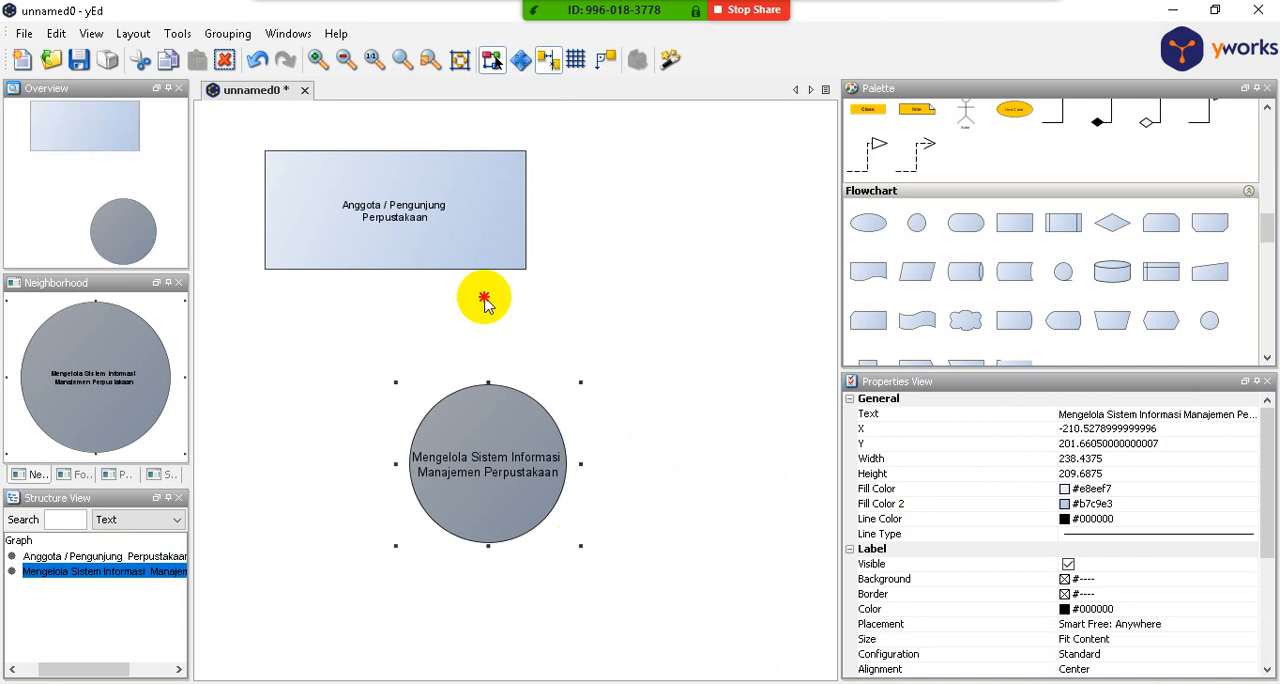
{"action": "left_click", "coordinate": [453, 237]}
{"action": "left_click_drag", "start_coordinate": [524, 270], "coordinate": [415, 210]}
{"action": "left_click", "coordinate": [523, 232]}
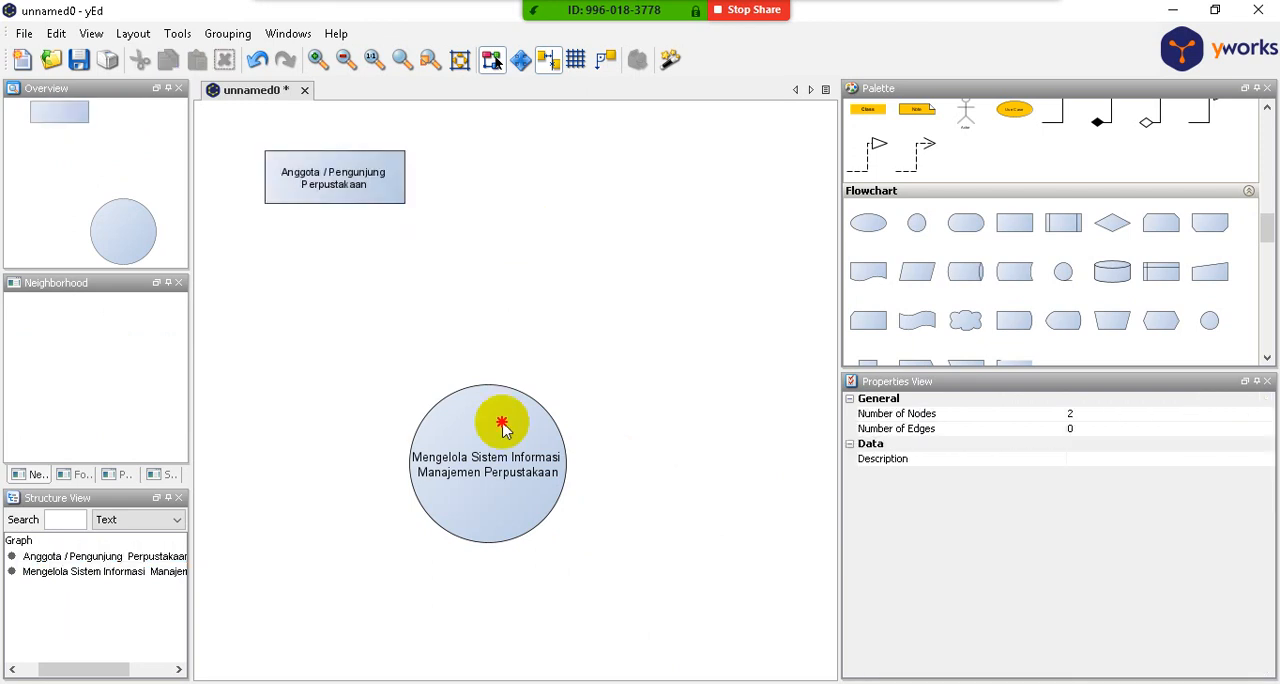
- Move the circle up to the rectangle's lower right, at about X -163 and Y 3
{"action": "left_click_drag", "start_coordinate": [503, 428], "coordinate": [726, 206]}
{"action": "left_click", "coordinate": [502, 432]}
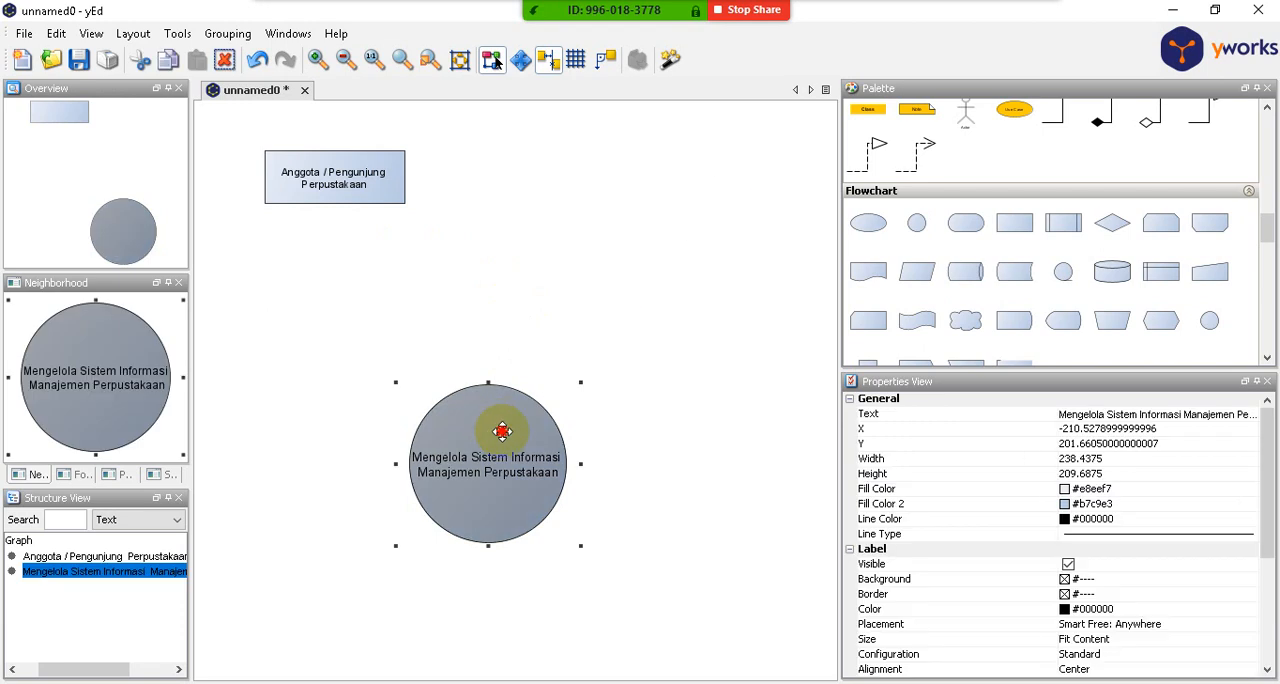
{"action": "left_click_drag", "start_coordinate": [502, 432], "coordinate": [531, 275]}
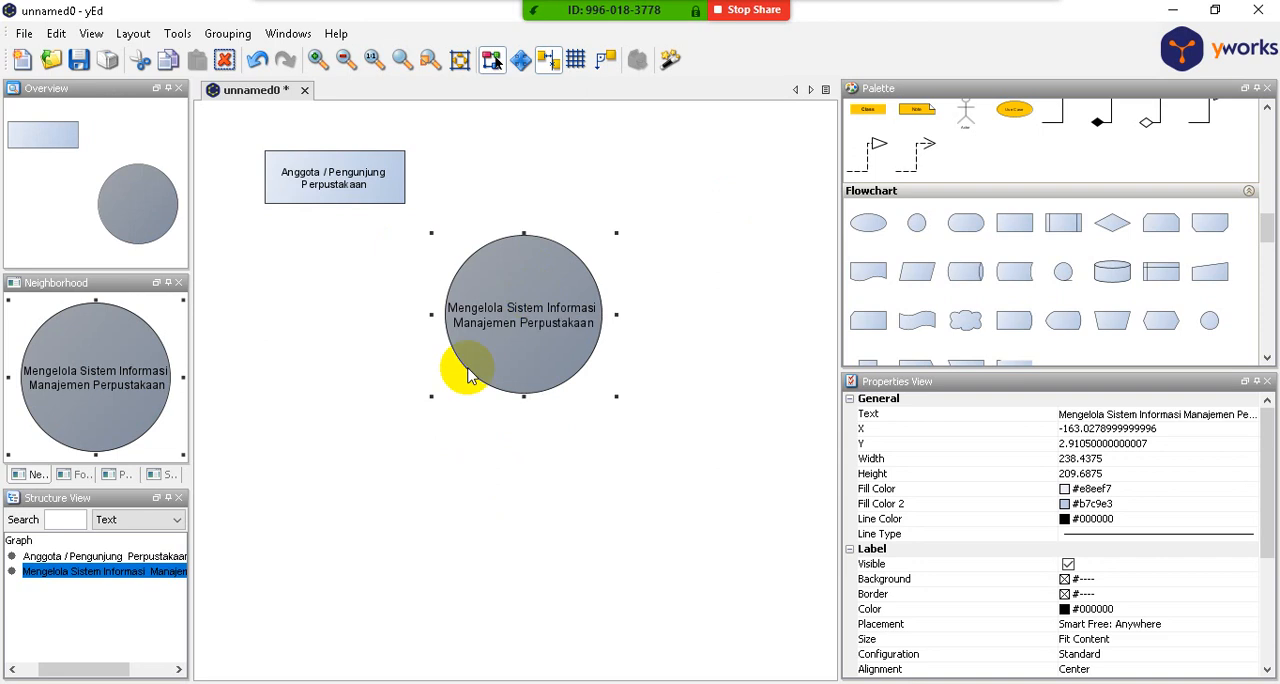
- Draw an arrow edge from the circle to the "Anggota / Pengunjung Perpustakaan" rectangle
{"action": "left_click", "coordinate": [284, 230]}
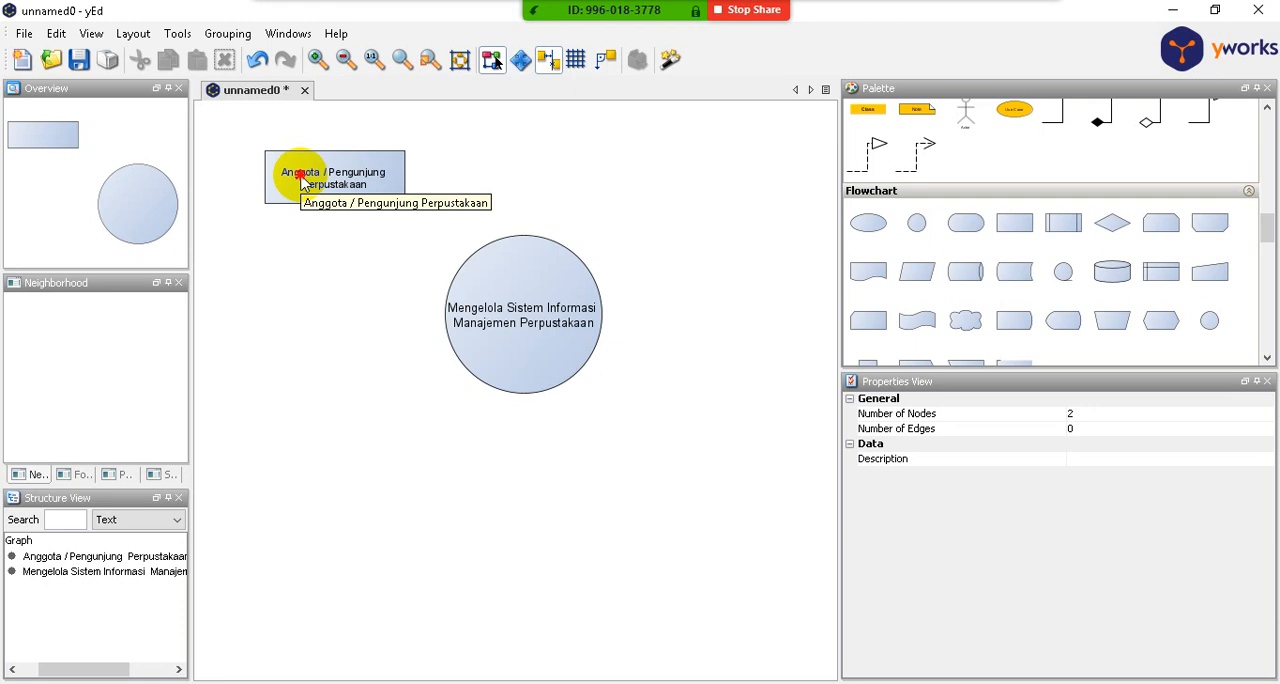
{"action": "left_click", "coordinate": [303, 183]}
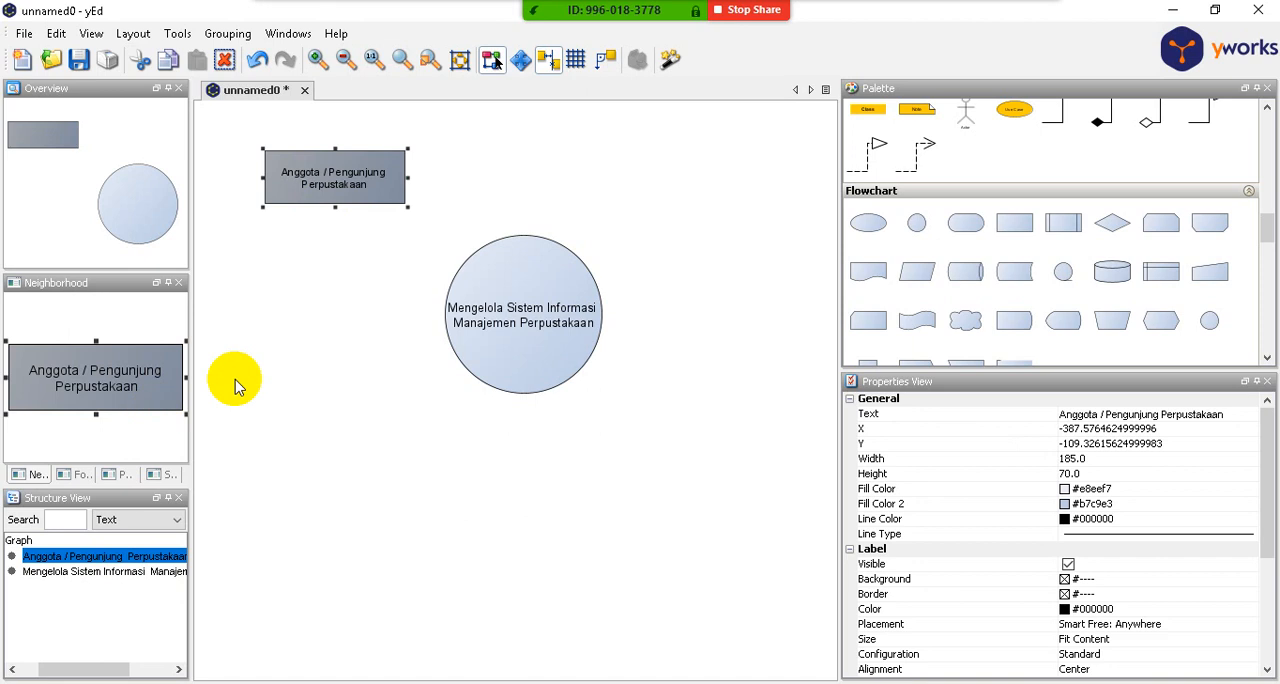
{"action": "left_click", "coordinate": [424, 426]}
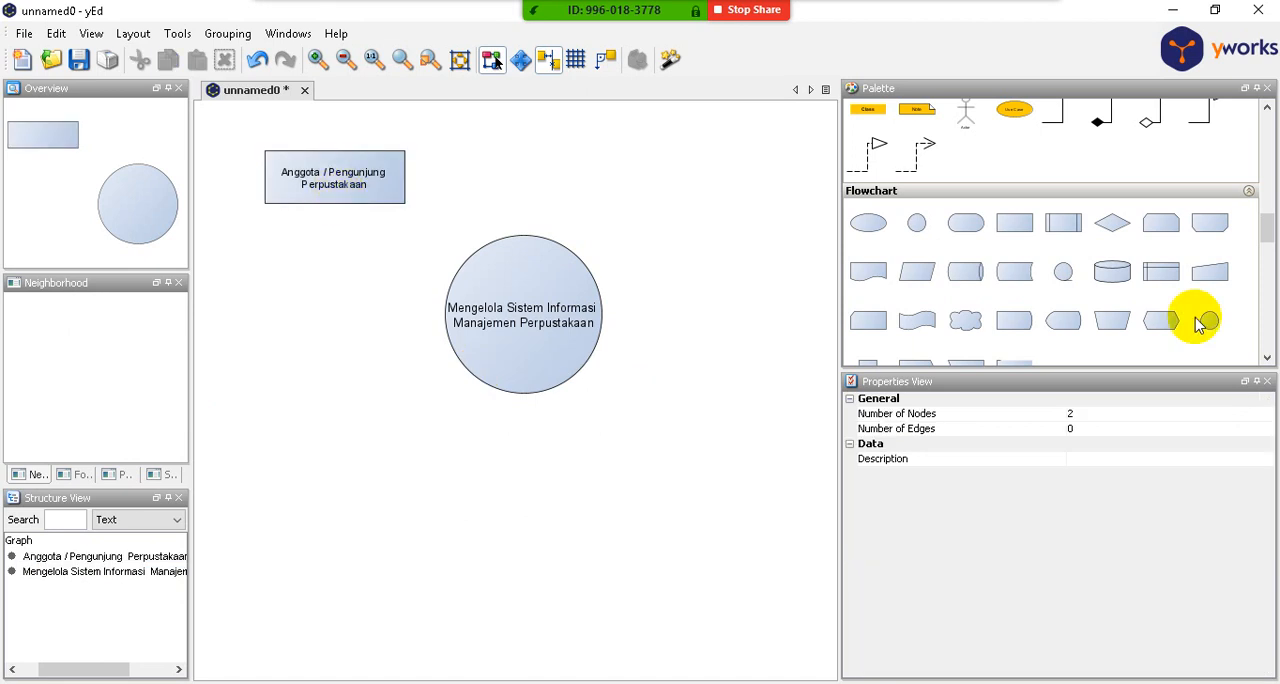
{"action": "left_click_drag", "start_coordinate": [1267, 231], "coordinate": [1266, 206]}
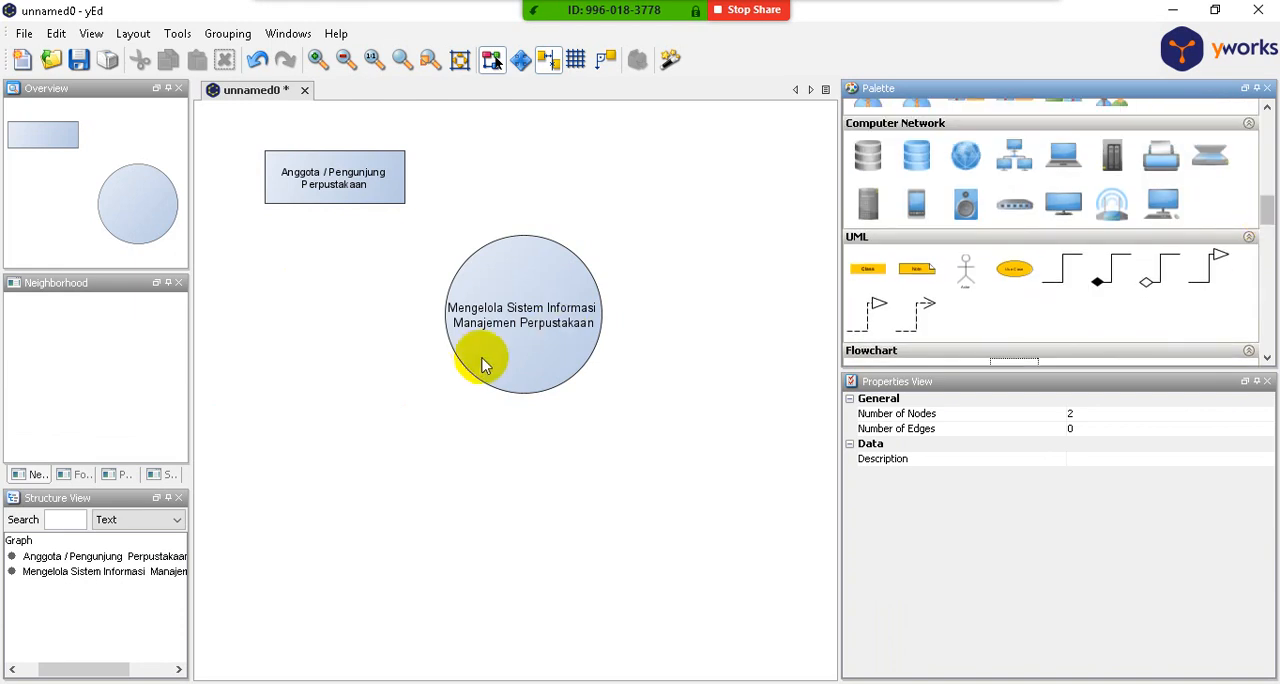
{"action": "mouse_move", "coordinate": [479, 355]}
{"action": "left_mouse_down"}
{"action": "mouse_move", "coordinate": [449, 340]}
{"action": "mouse_move", "coordinate": [381, 223]}
{"action": "mouse_move", "coordinate": [349, 268]}
{"action": "mouse_move", "coordinate": [309, 180]}
{"action": "mouse_move", "coordinate": [287, 203]}
{"action": "left_mouse_up"}
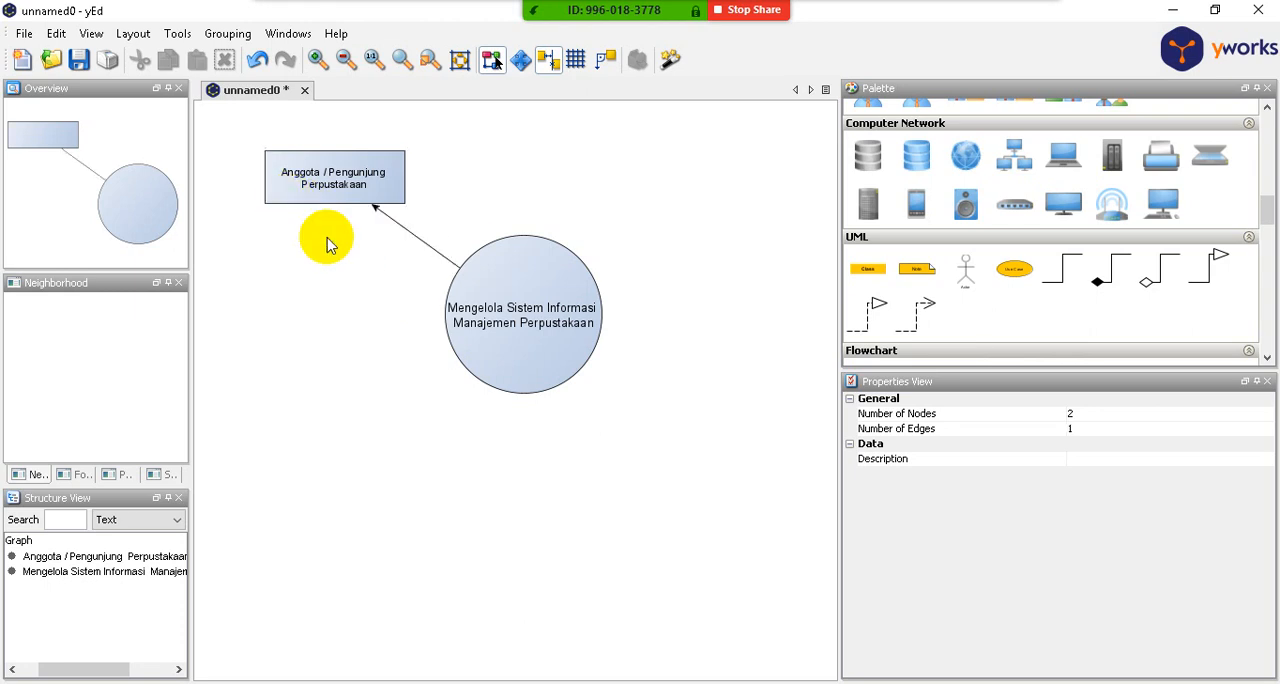
- Move the arrow's target end to the rectangle's bottom edge near its left corner, about X -80 and Y 35
{"action": "left_click", "coordinate": [388, 217]}
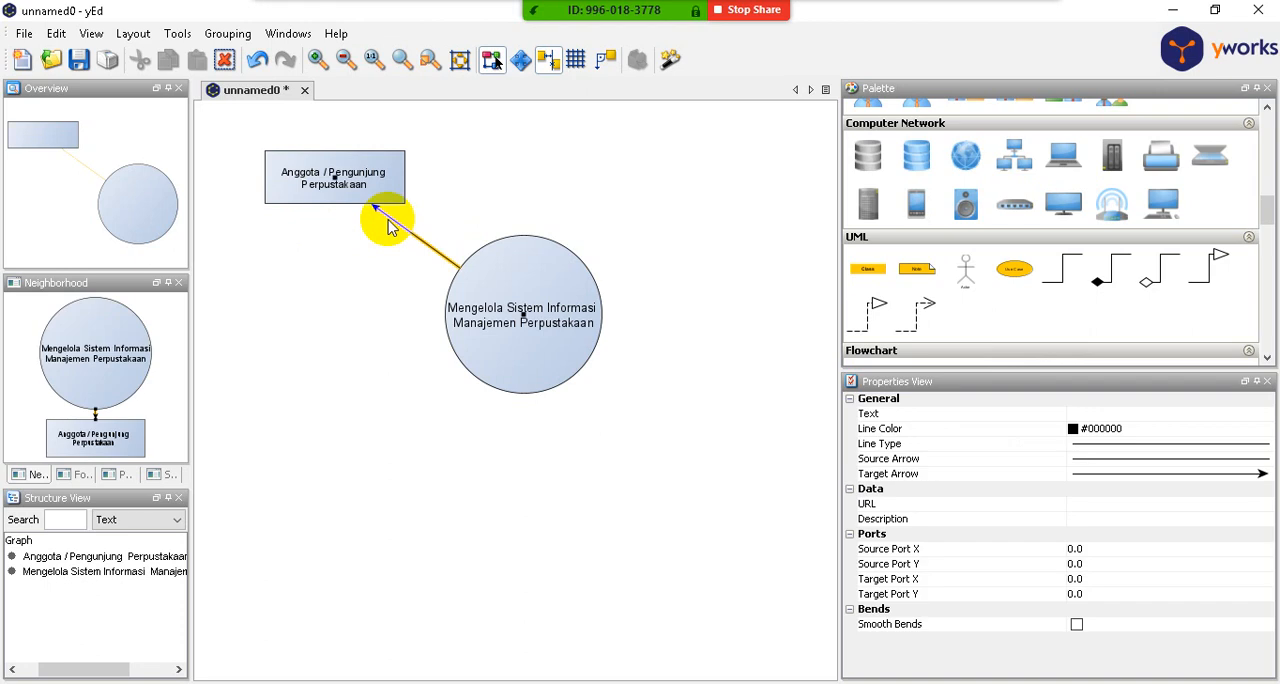
{"action": "left_click", "coordinate": [330, 175]}
{"action": "left_click_drag", "start_coordinate": [330, 175], "coordinate": [273, 205]}
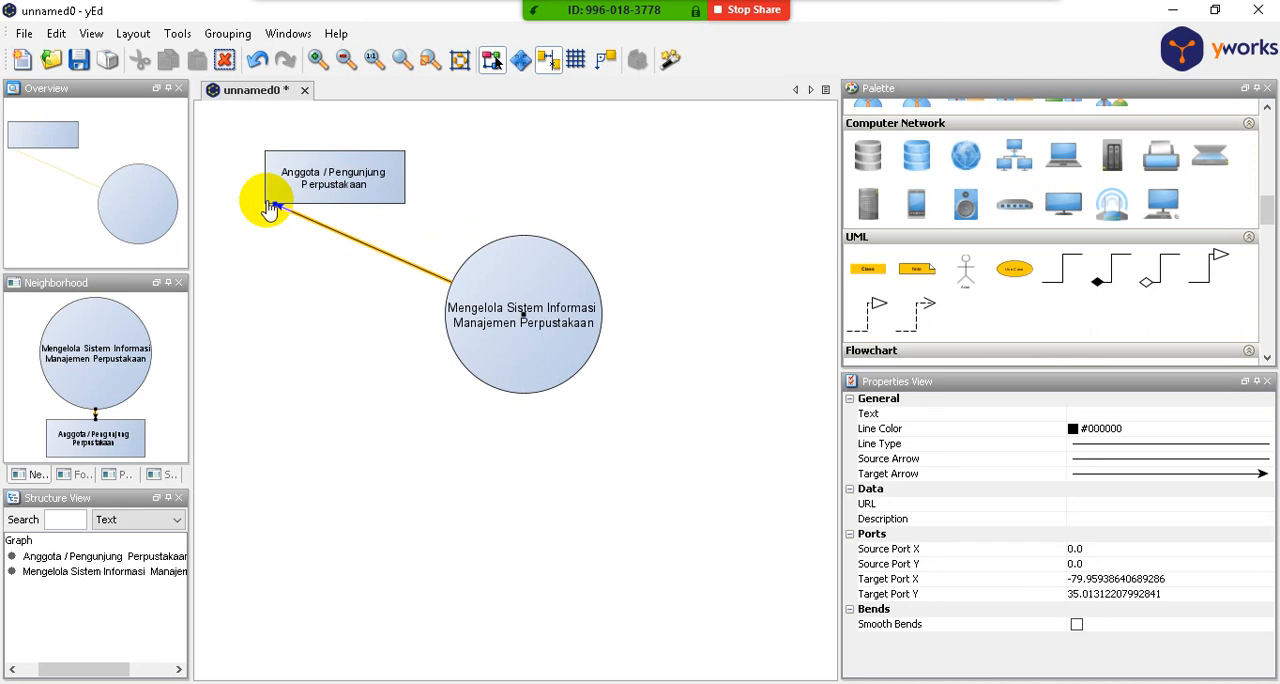
{"action": "left_click", "coordinate": [414, 220]}
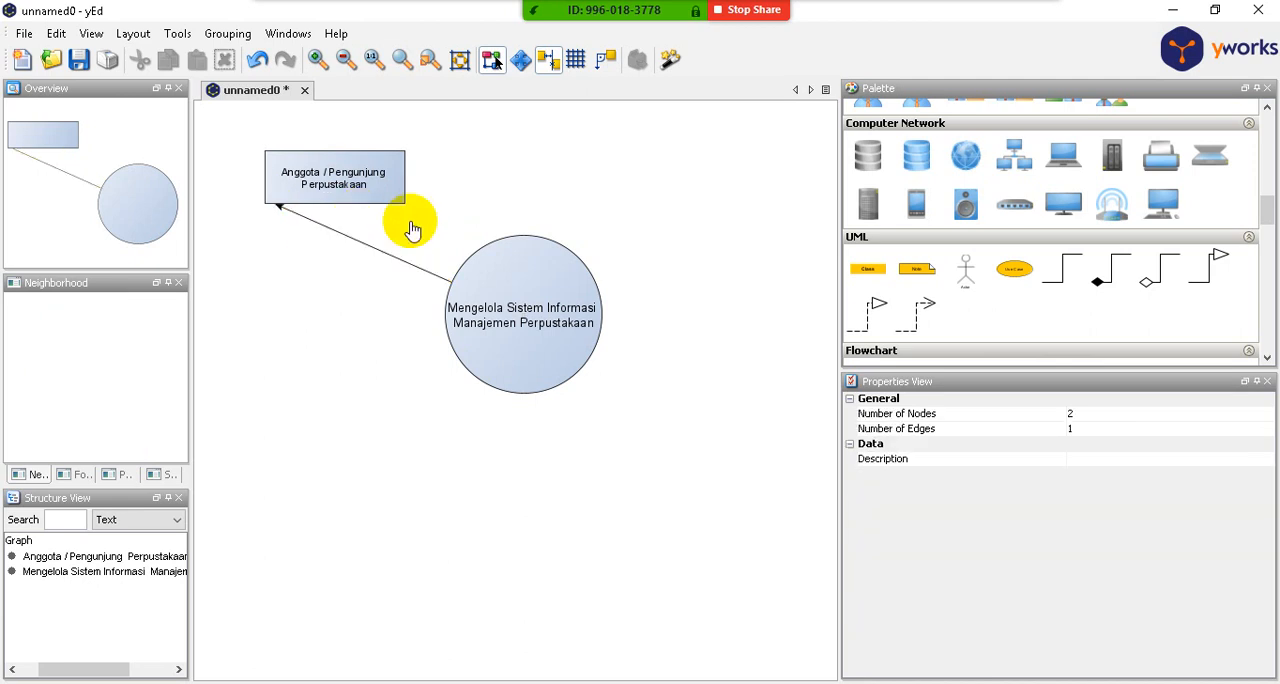
{"action": "left_click", "coordinate": [351, 243]}
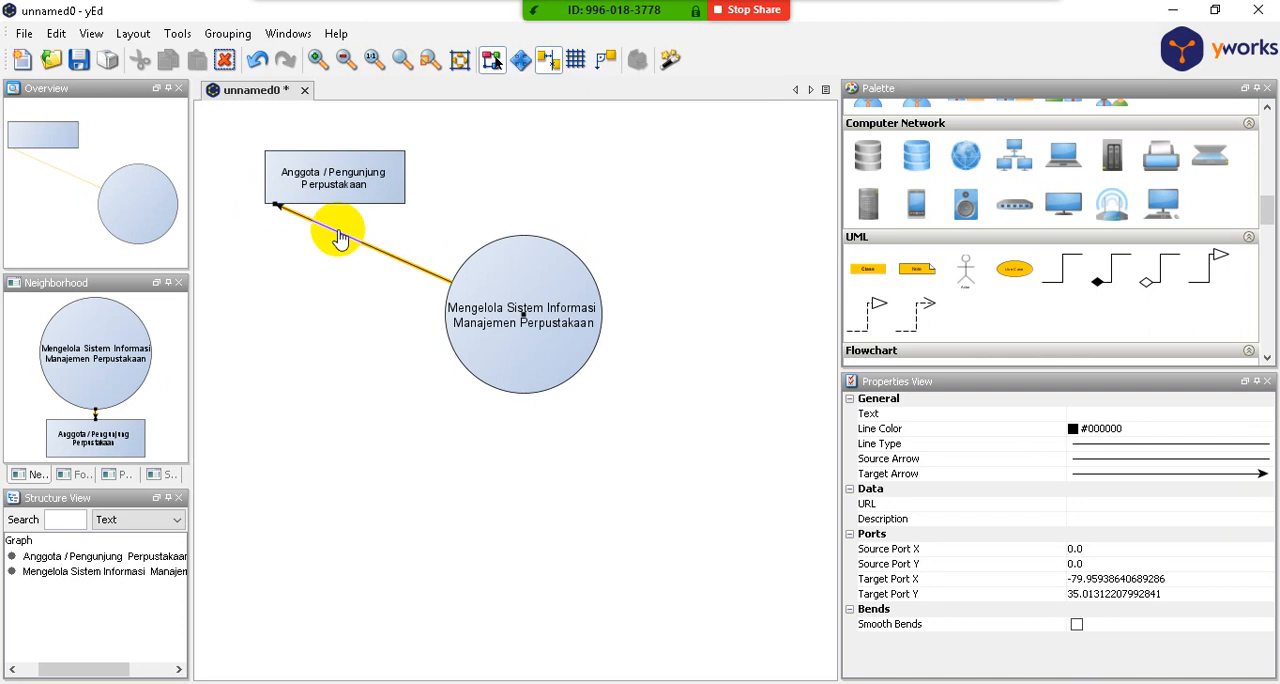
{"action": "right_click", "coordinate": [340, 238]}
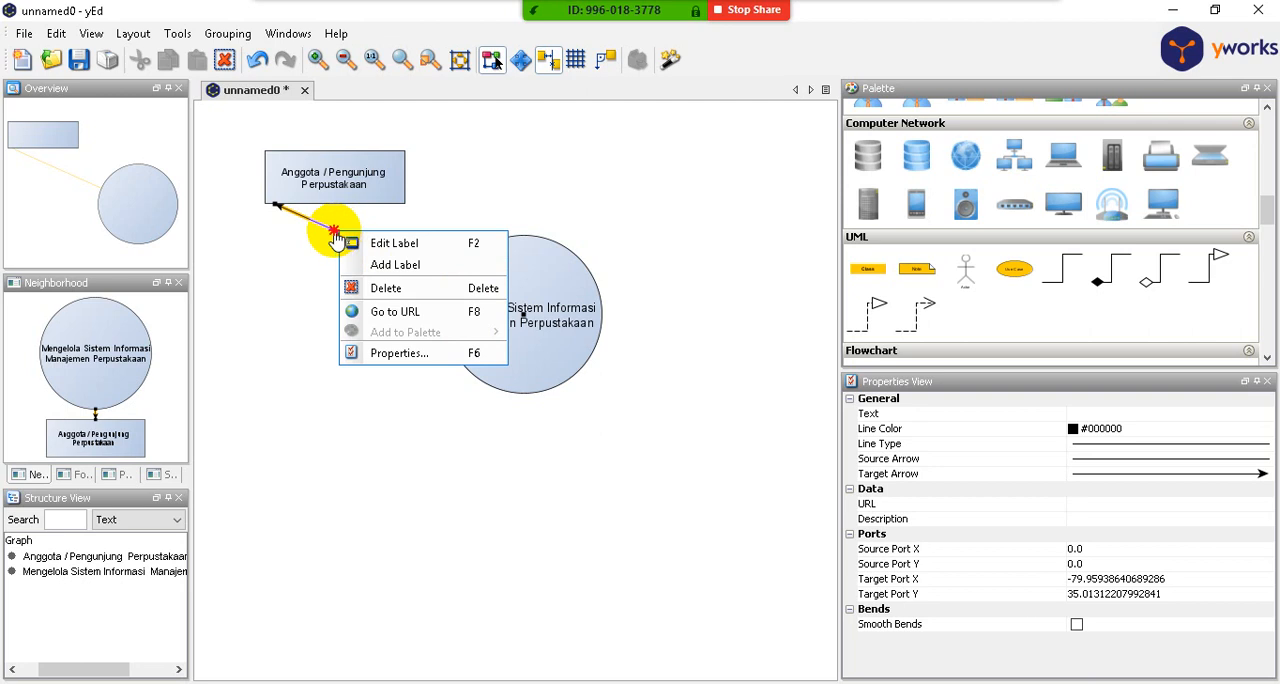
{"action": "left_click", "coordinate": [333, 230]}
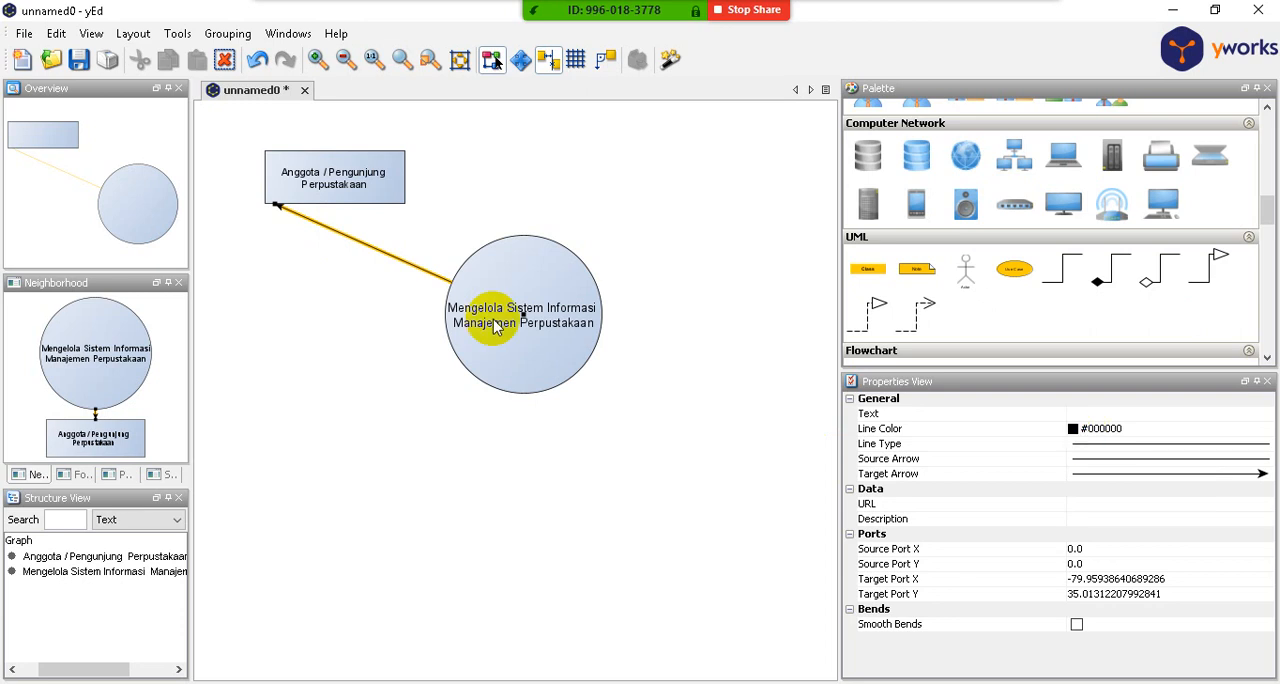
{"action": "left_click", "coordinate": [340, 313]}
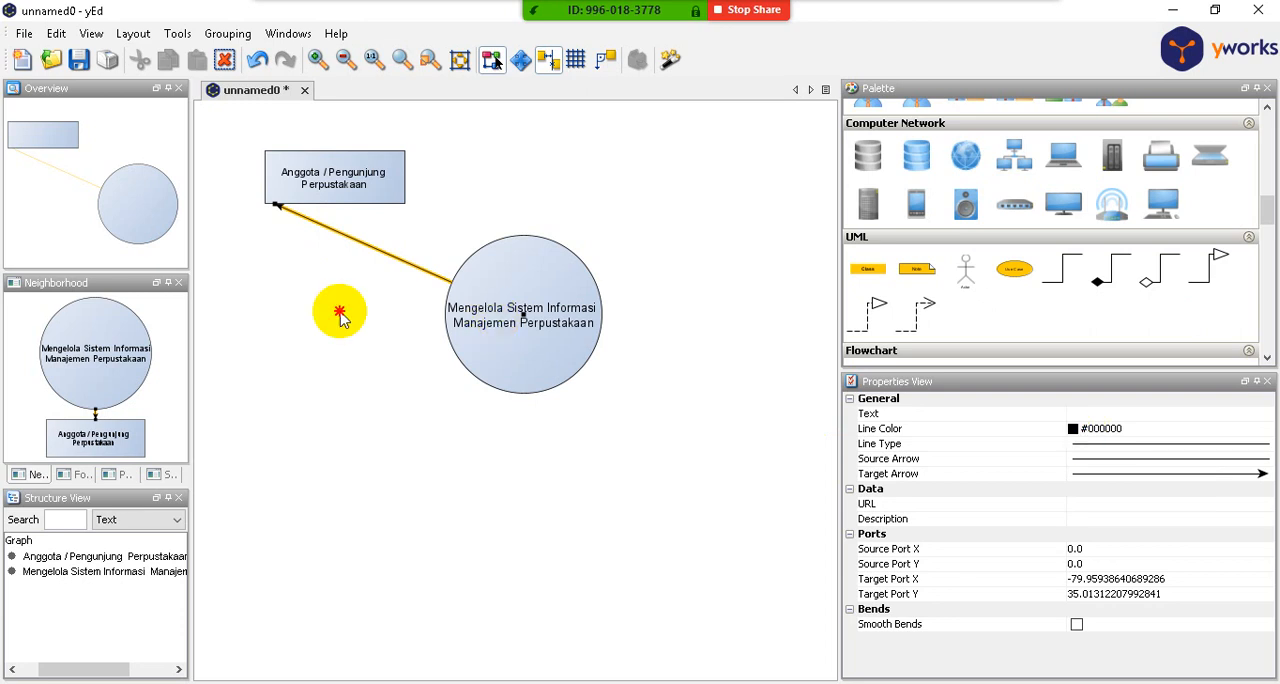
{"action": "left_click", "coordinate": [350, 242]}
{"action": "left_click_drag", "start_coordinate": [350, 246], "coordinate": [276, 320]}
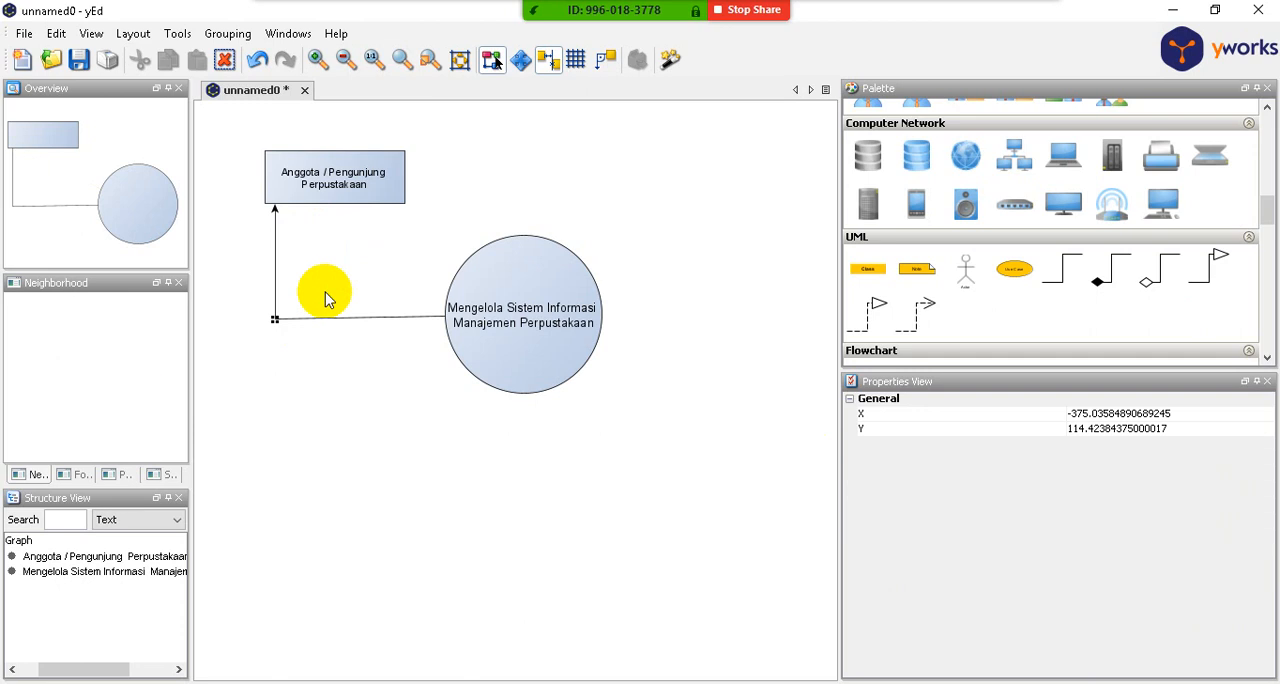
{"action": "left_click", "coordinate": [331, 400]}
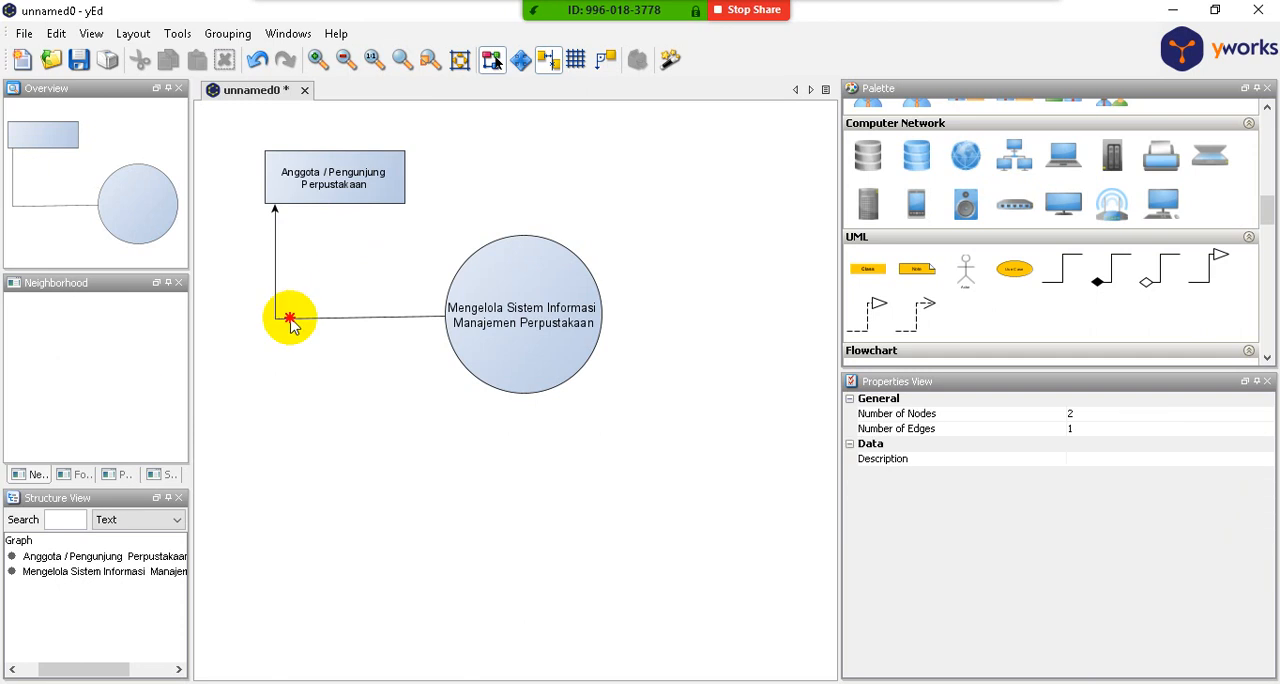
{"action": "left_click", "coordinate": [275, 320]}
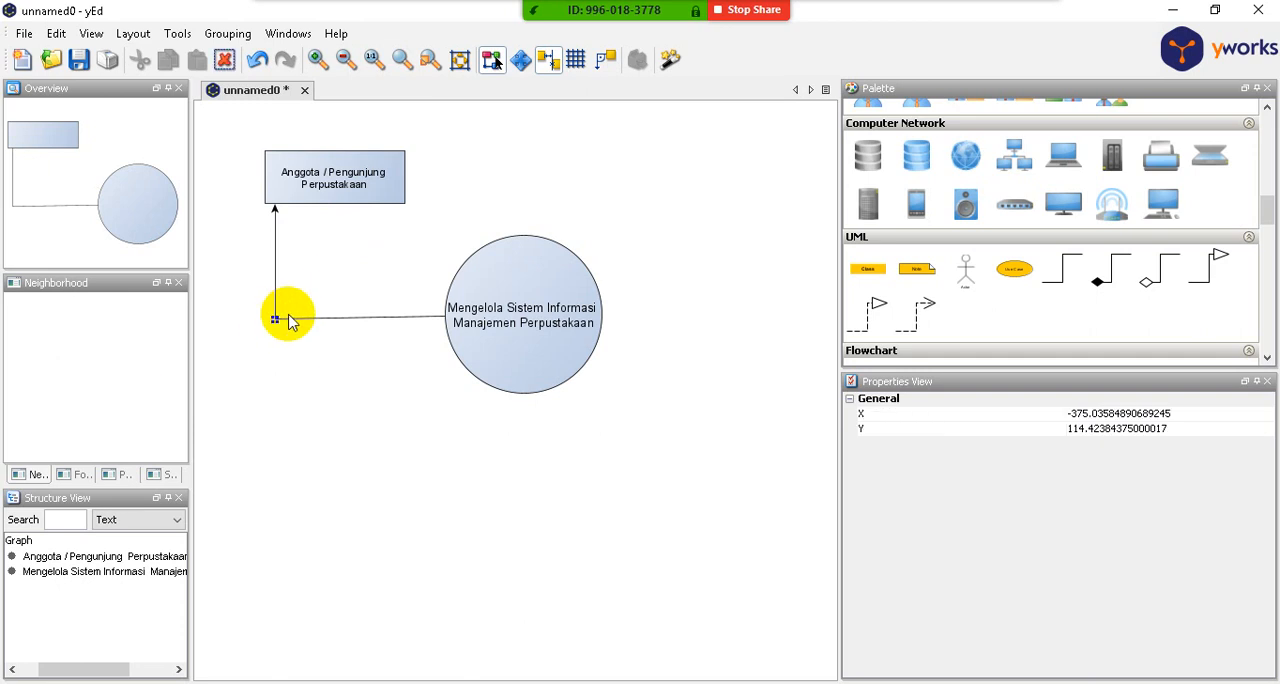
{"action": "key", "text": "Delete"}
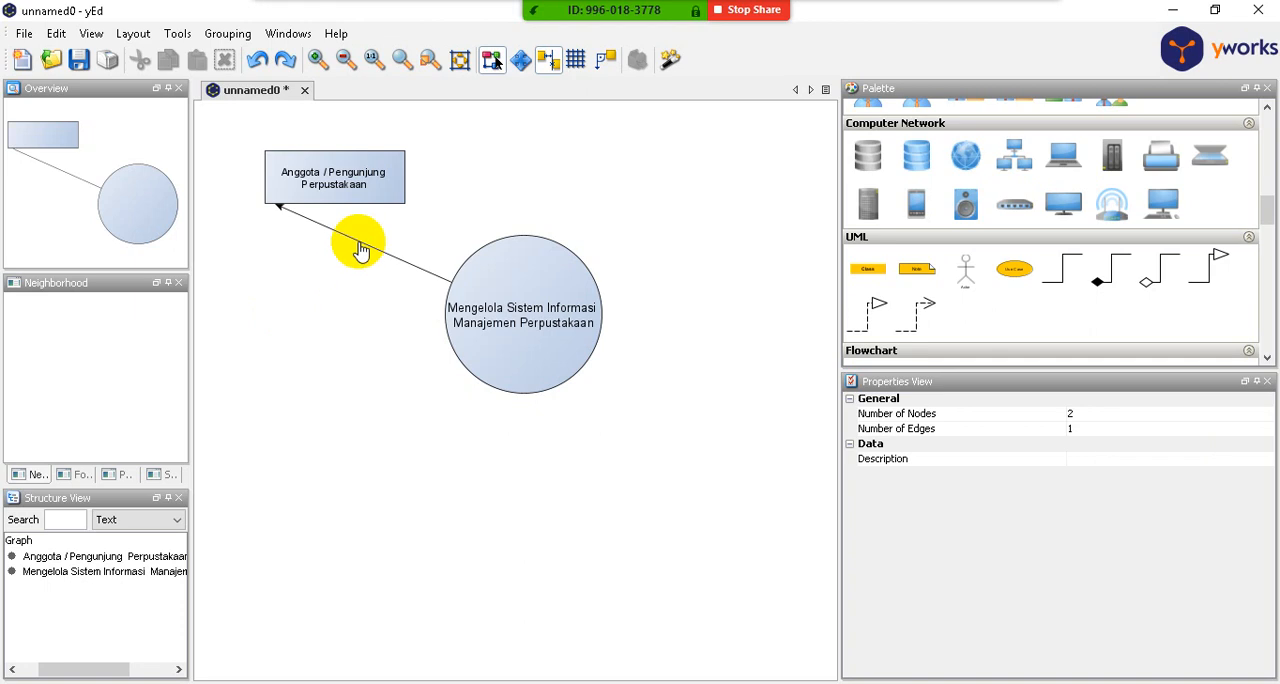
- Bend the circle-to-rectangle arrow into a right angle below the rectangle, with its corner at about X -375 and Y 108
{"action": "left_click_drag", "start_coordinate": [356, 240], "coordinate": [277, 315]}
{"action": "left_click", "coordinate": [343, 349]}
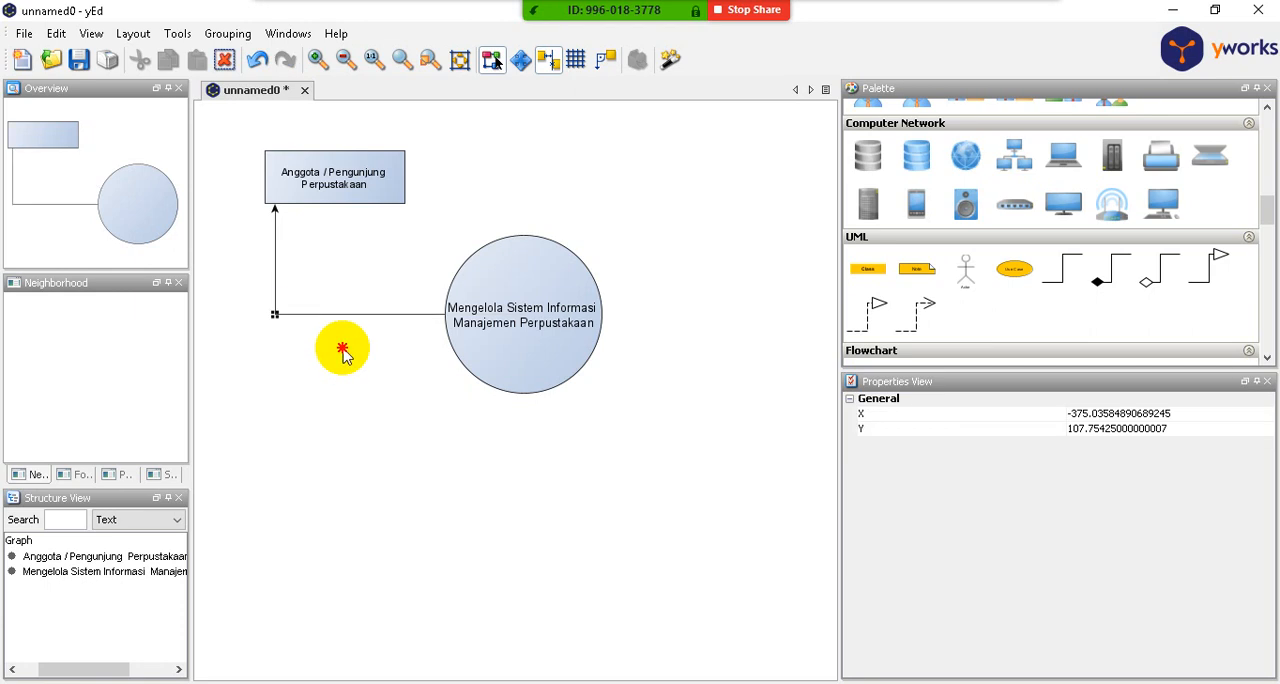
- Label the bent arrow "pustaka" and move the label just above the arrow's corner
{"action": "left_click", "coordinate": [334, 314]}
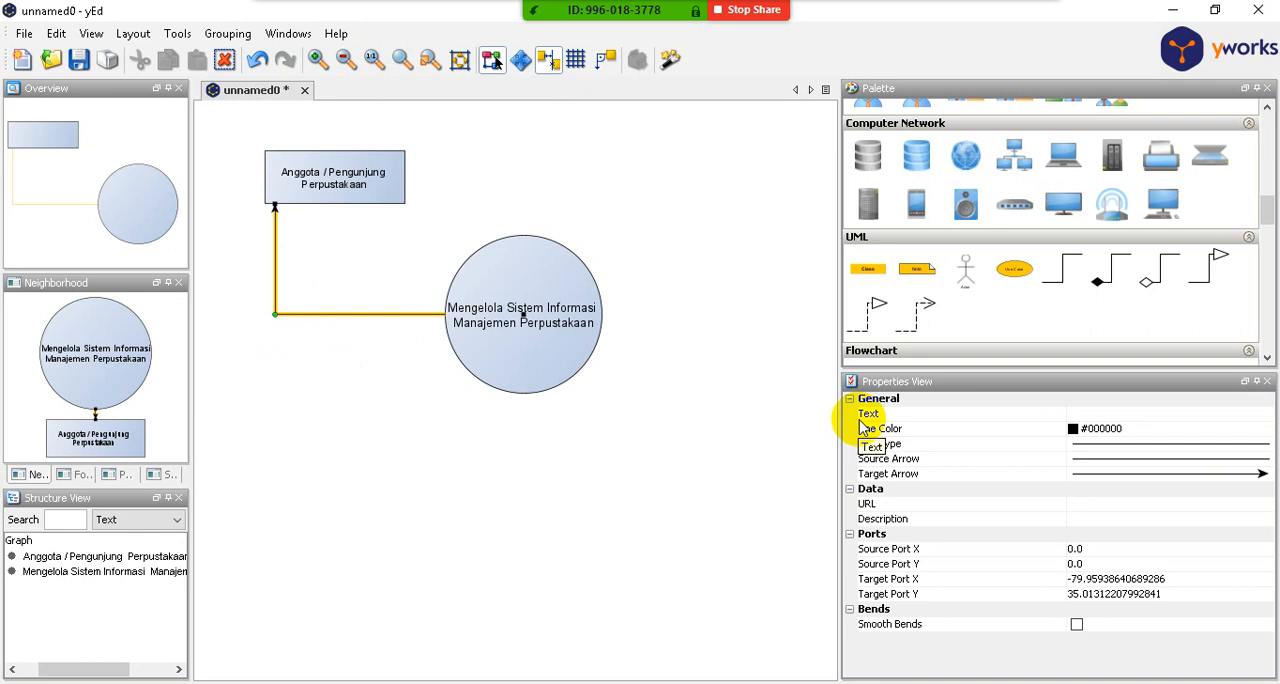
{"action": "left_click", "coordinate": [1134, 415]}
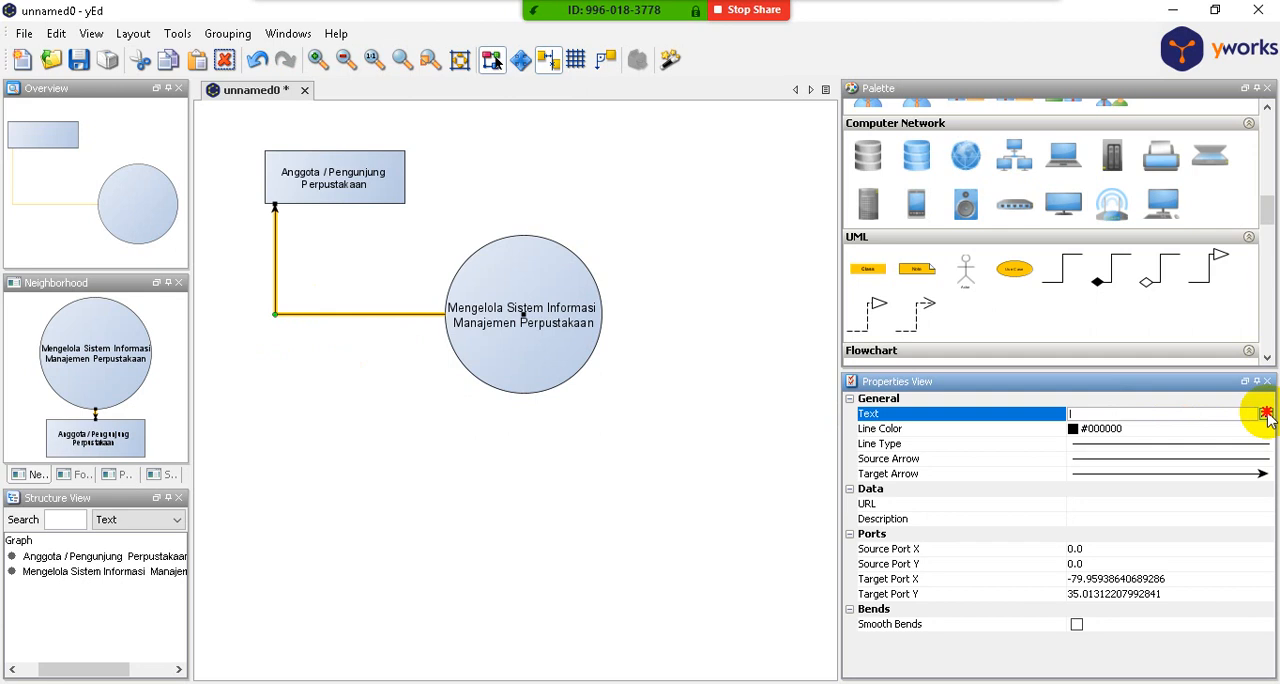
{"action": "left_click", "coordinate": [1265, 414]}
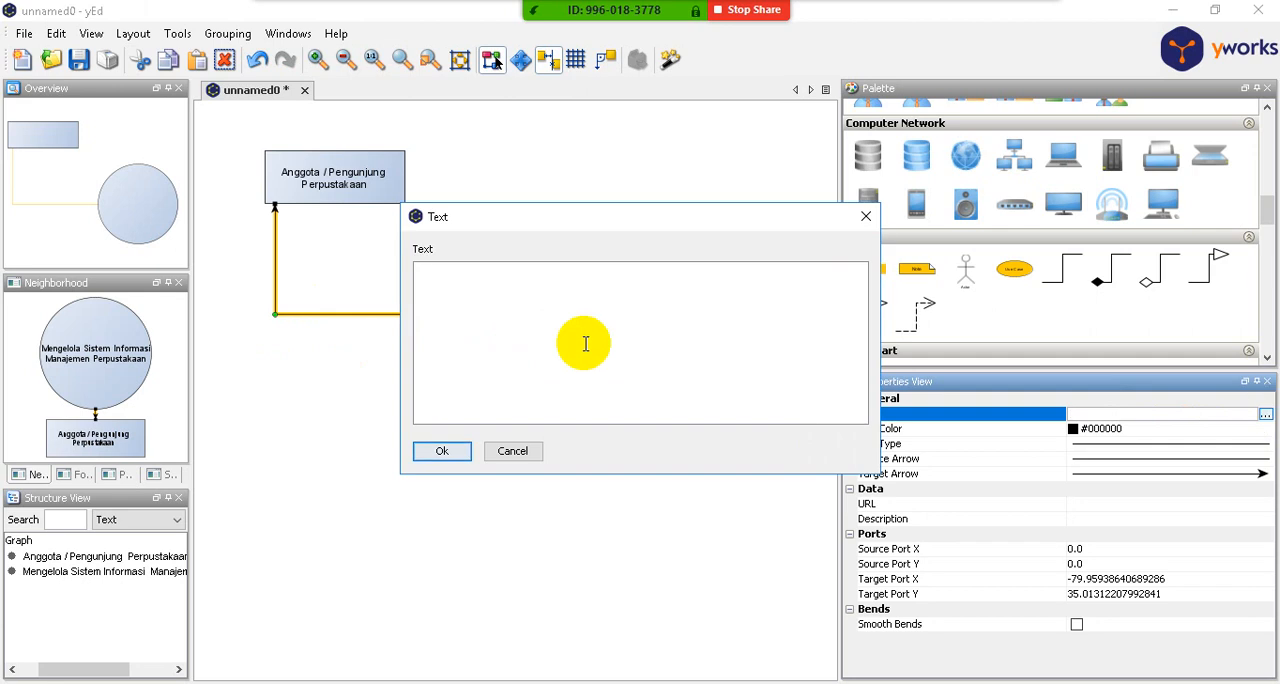
{"action": "type", "text": "pustaka"}
{"action": "left_click", "coordinate": [442, 451]}
{"action": "left_click", "coordinate": [340, 297]}
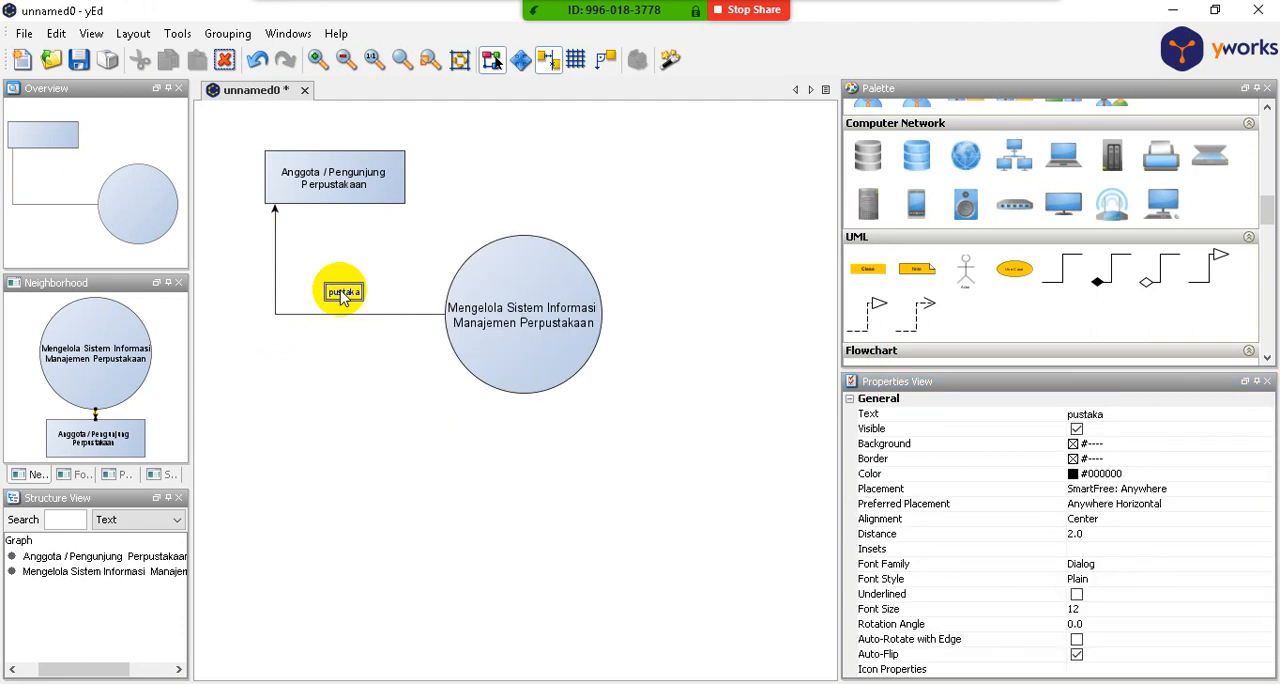
{"action": "left_click_drag", "start_coordinate": [343, 297], "coordinate": [302, 295]}
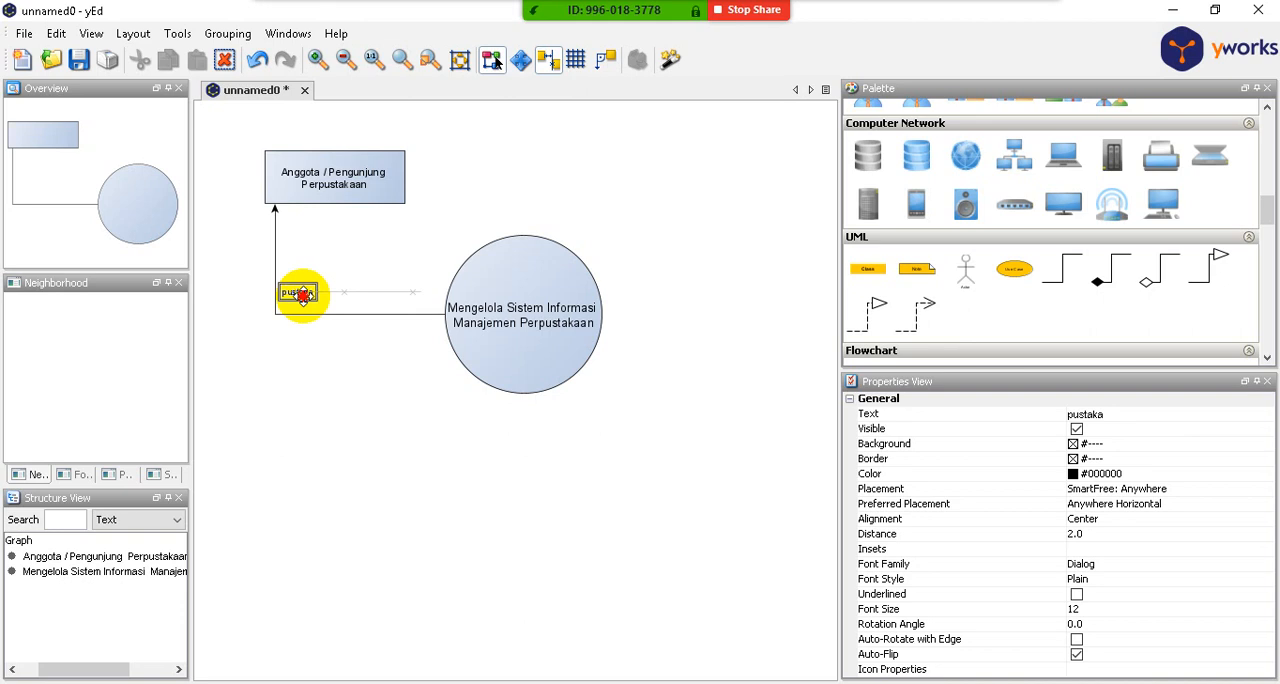
{"action": "left_click", "coordinate": [334, 357]}
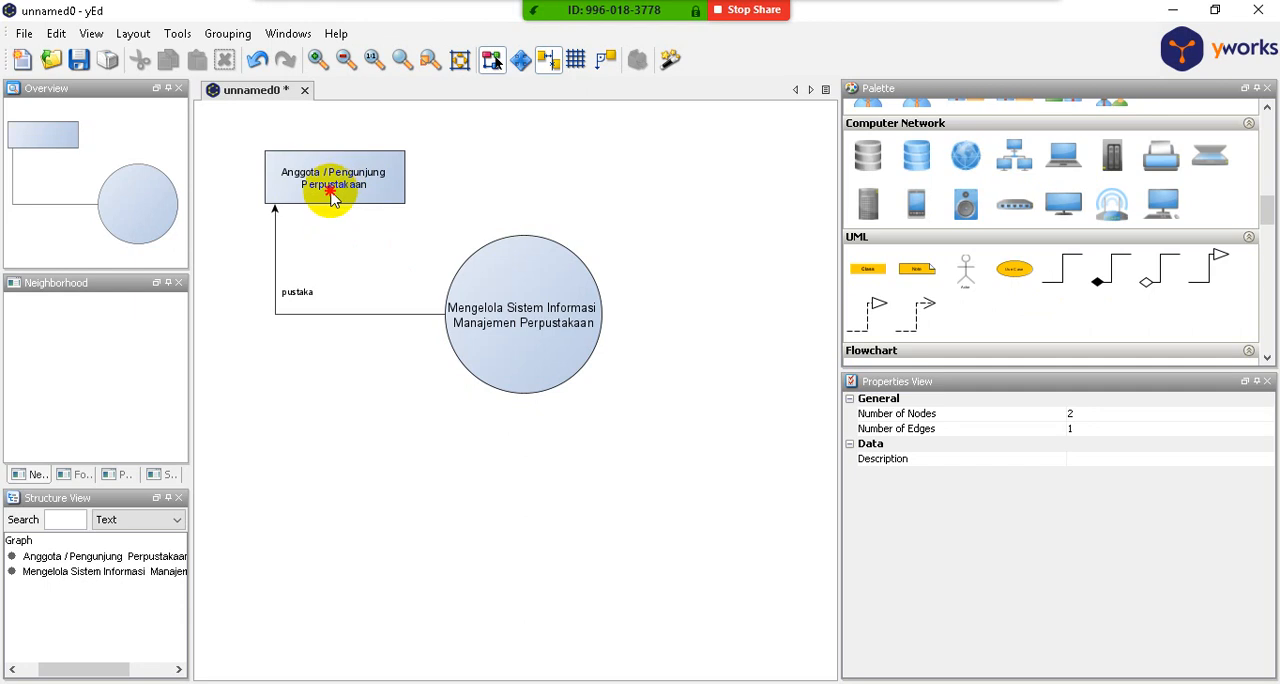
- Draw a second arrow from the rectangle to the circle and bend it at about X -295 and Y 61
{"action": "left_click", "coordinate": [360, 211]}
{"action": "left_click_drag", "start_coordinate": [360, 211], "coordinate": [465, 305]}
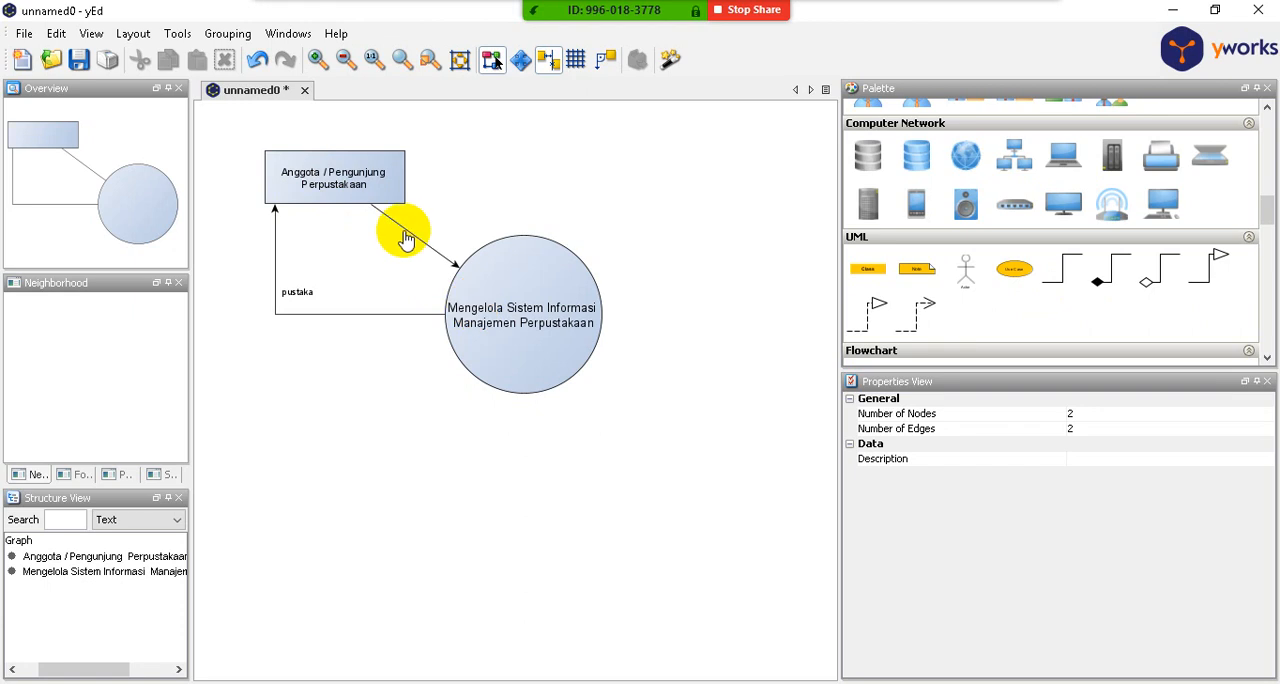
{"action": "left_click_drag", "start_coordinate": [405, 233], "coordinate": [335, 279]}
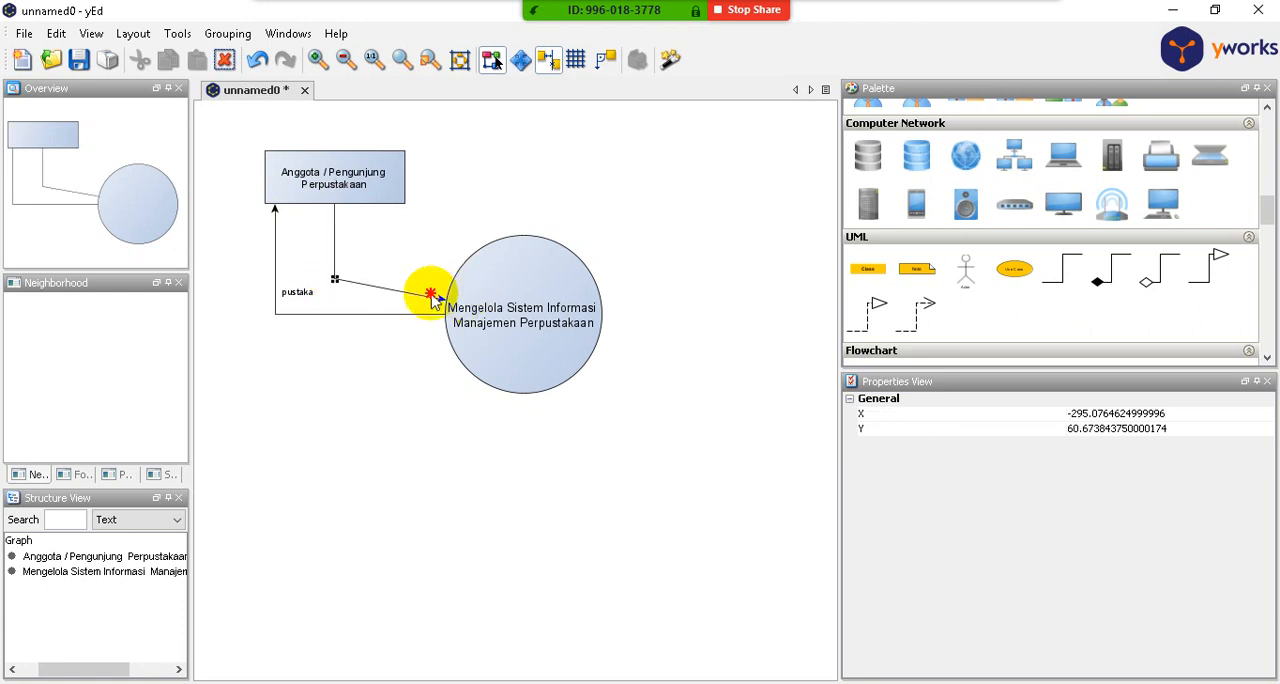
- Move the second arrow's target end to the circle's left edge, level with its bend, at about X -139 and Y 61
{"action": "left_click", "coordinate": [447, 302]}
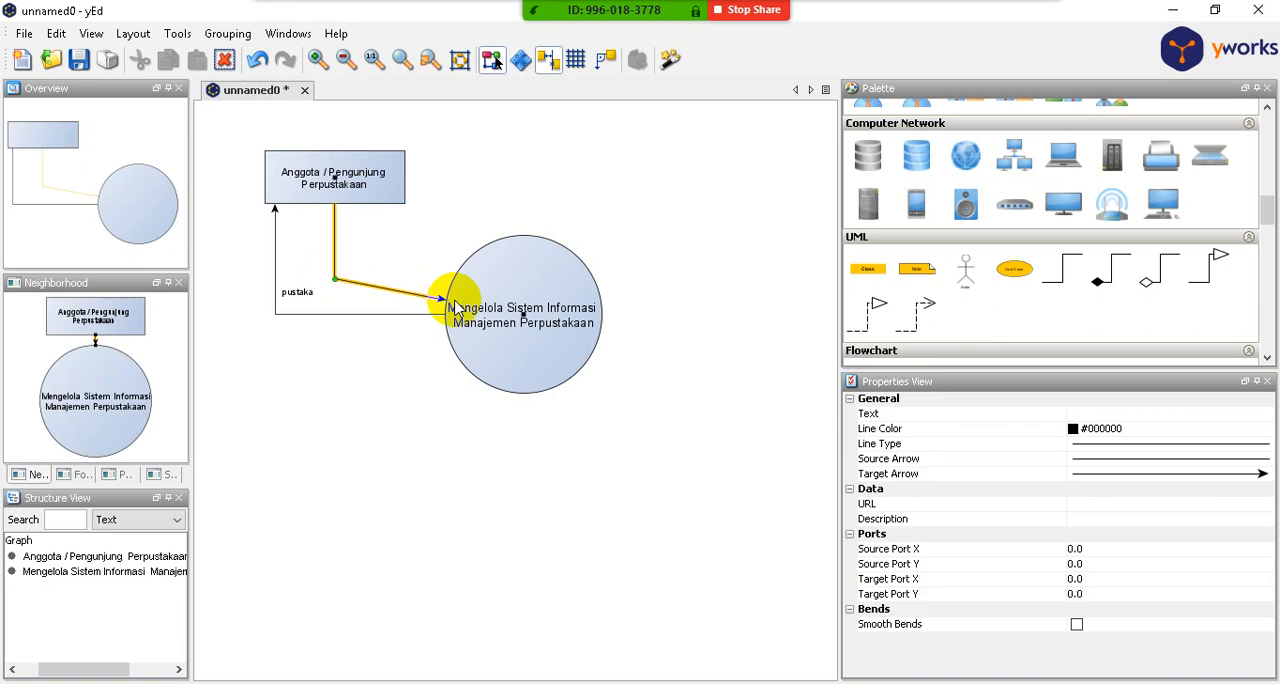
{"action": "left_click", "coordinate": [522, 320]}
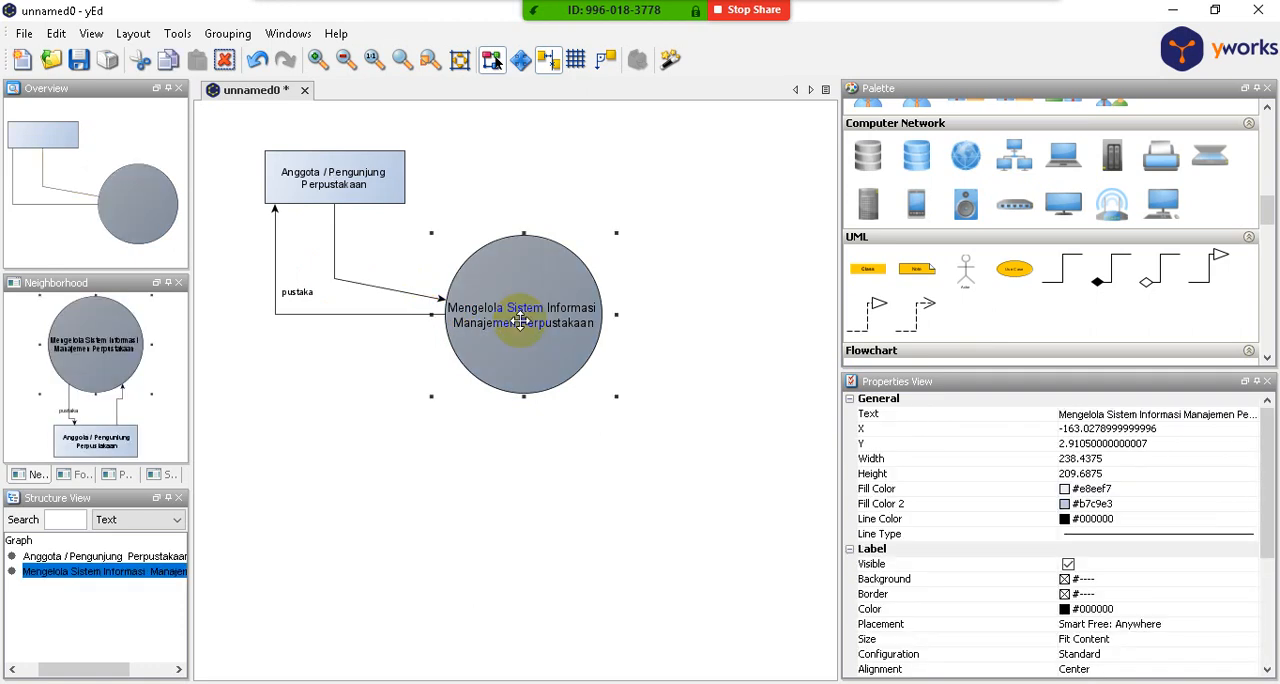
{"action": "left_click", "coordinate": [424, 297]}
{"action": "left_click_drag", "start_coordinate": [443, 298], "coordinate": [446, 278]}
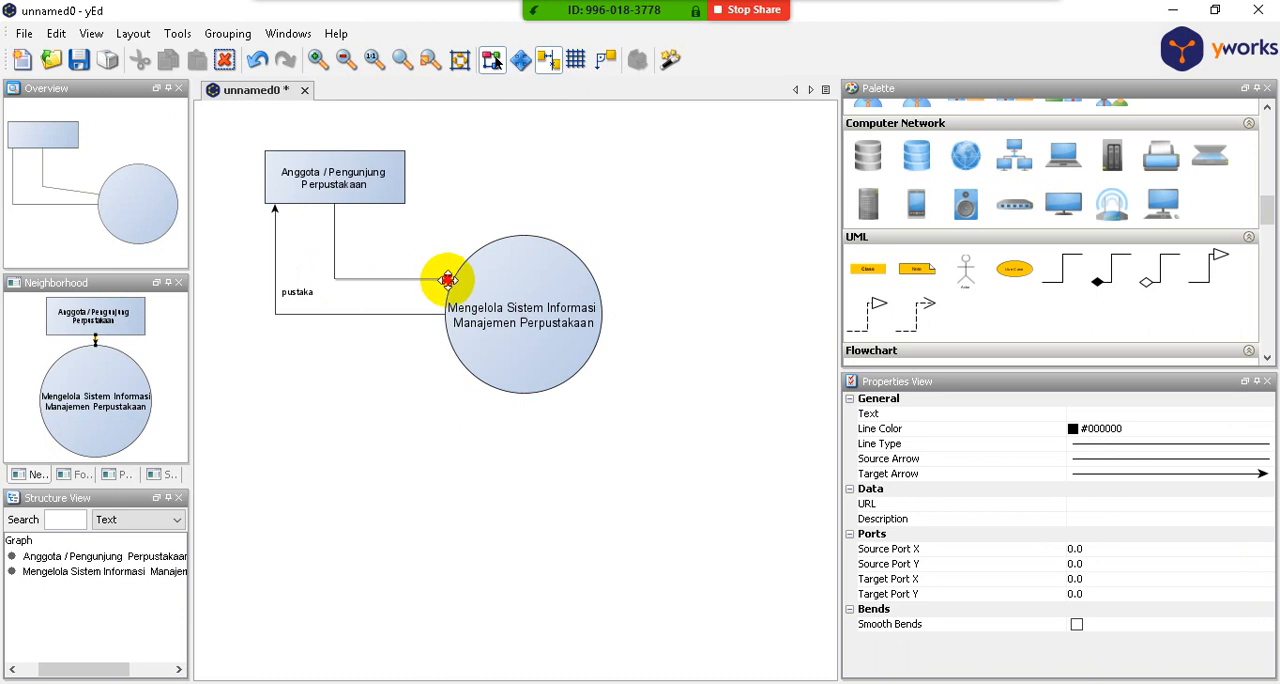
{"action": "left_click", "coordinate": [451, 279]}
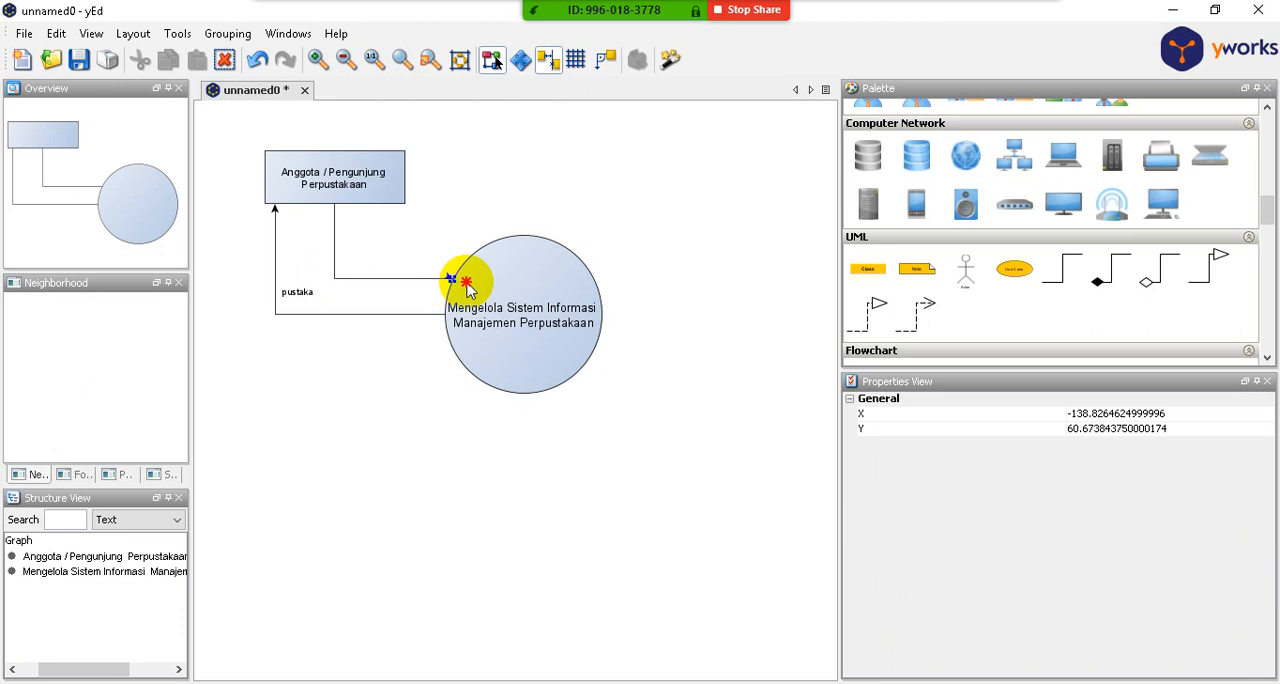
- Nudge the circle slightly to the left towards the arrows' bends
{"action": "left_click", "coordinate": [643, 220]}
{"action": "mouse_move", "coordinate": [541, 269]}
{"action": "left_mouse_down"}
{"action": "mouse_move", "coordinate": [569, 204]}
{"action": "mouse_move", "coordinate": [547, 275]}
{"action": "mouse_move", "coordinate": [538, 269]}
{"action": "left_mouse_up"}
{"action": "left_click", "coordinate": [694, 295]}
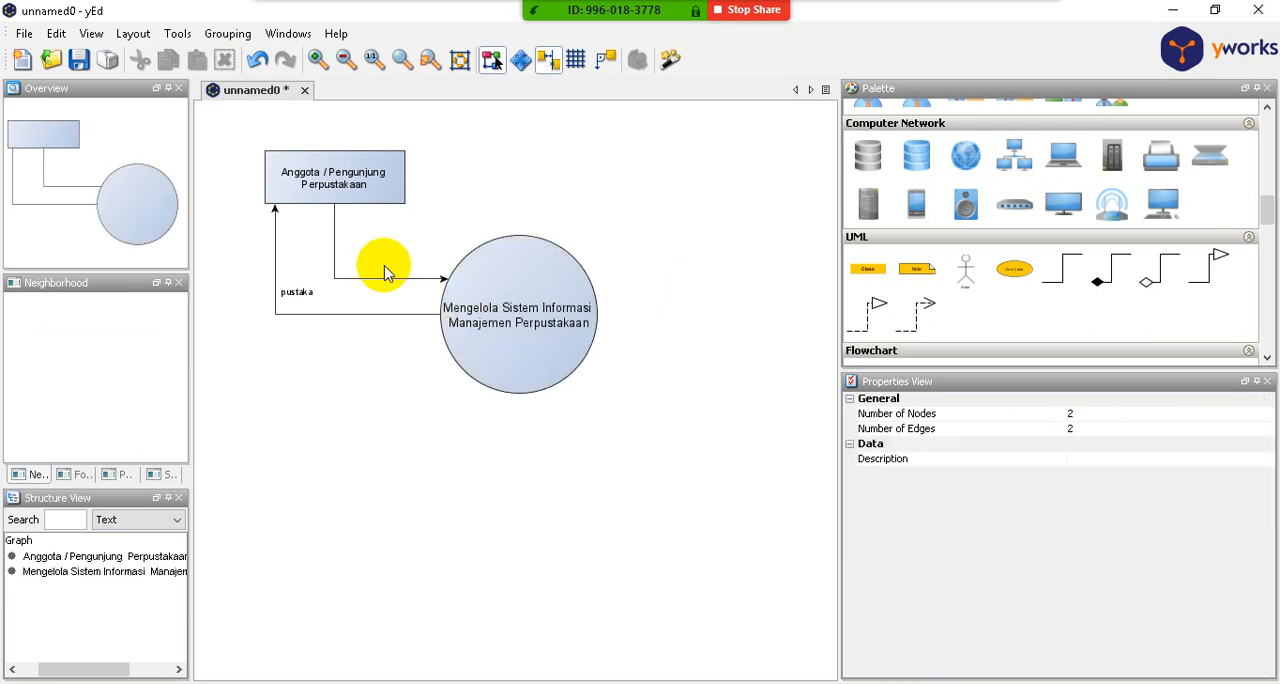
- Label the rectangle-to-circle arrow "pencarian pustaka"
{"action": "left_click", "coordinate": [346, 283]}
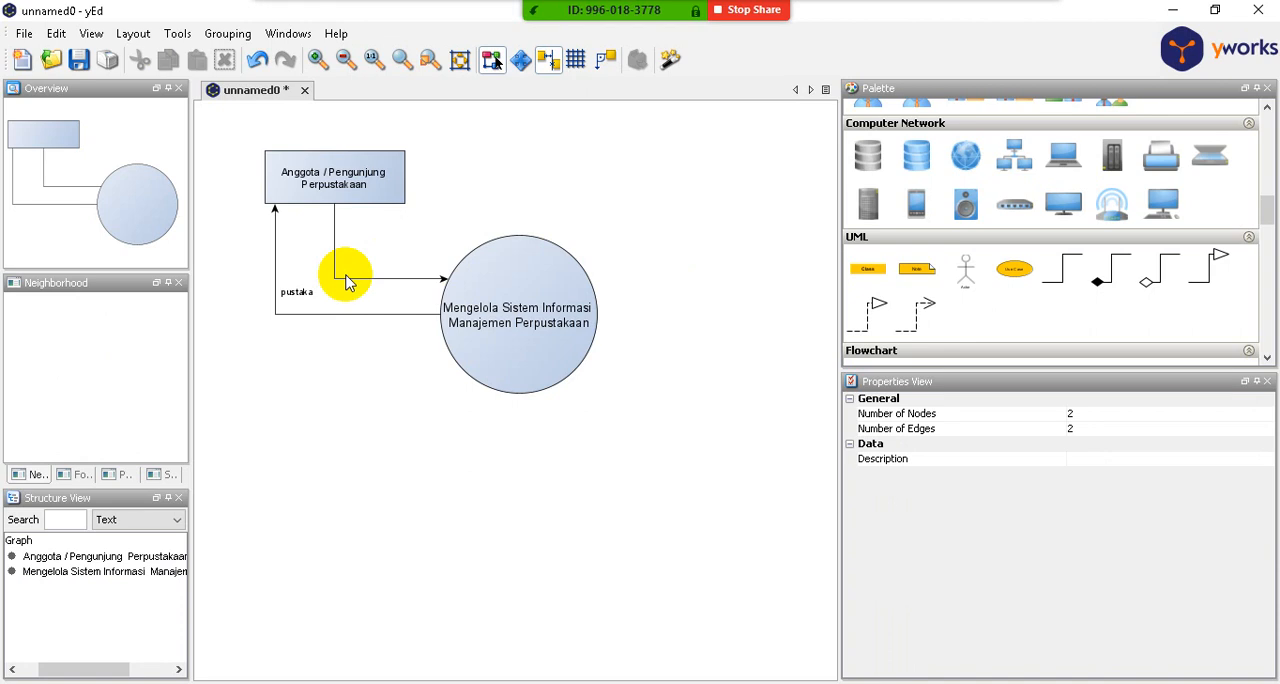
{"action": "left_click", "coordinate": [346, 283]}
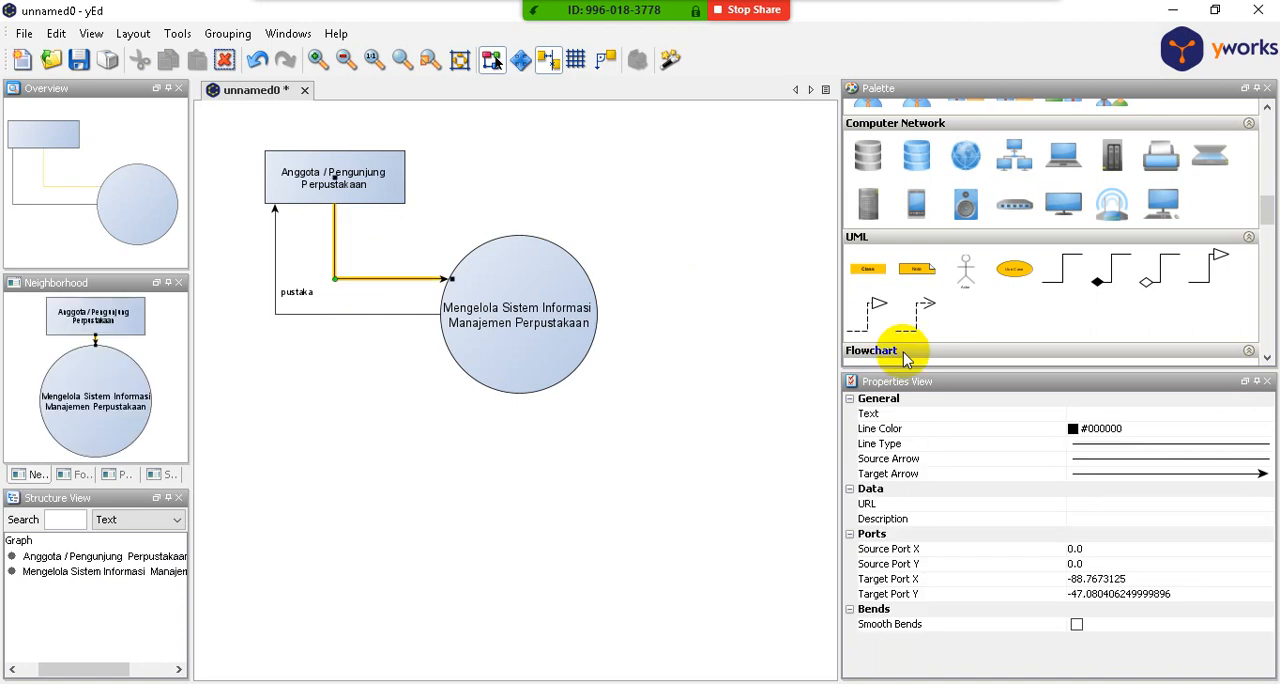
{"action": "left_click", "coordinate": [1260, 414]}
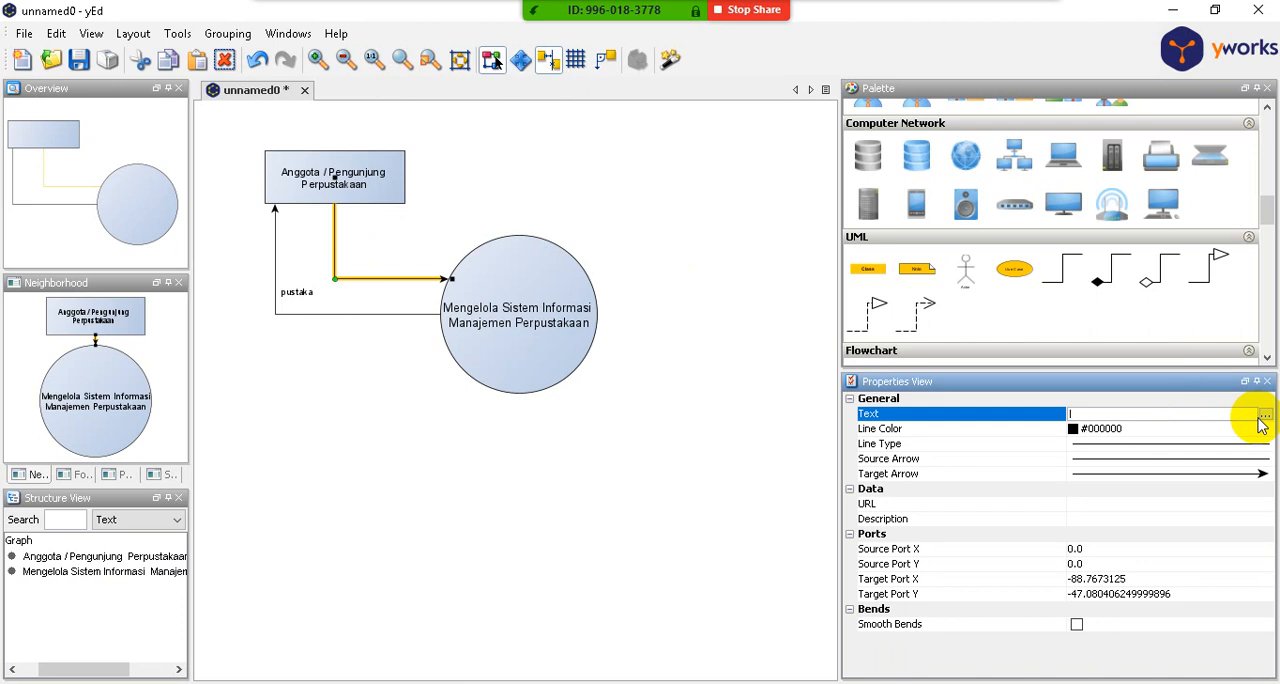
{"action": "left_click", "coordinate": [1266, 416]}
{"action": "left_click", "coordinate": [538, 325]}
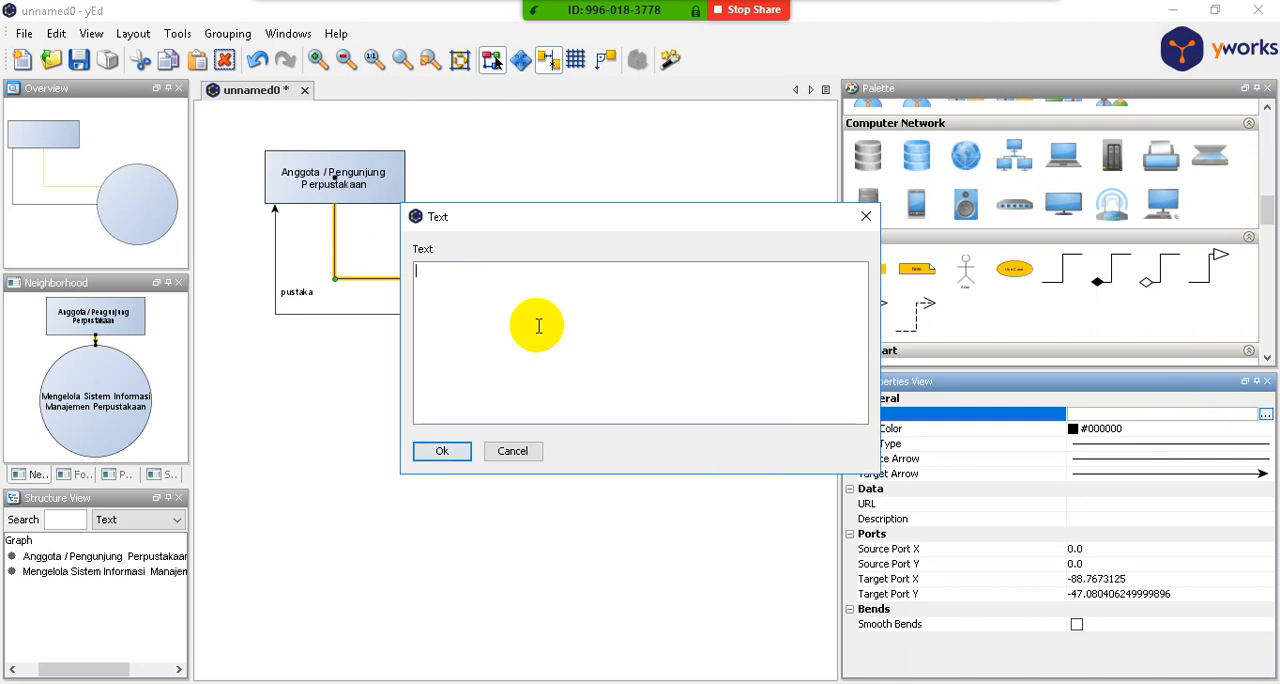
{"action": "type", "text": "pwnc"}
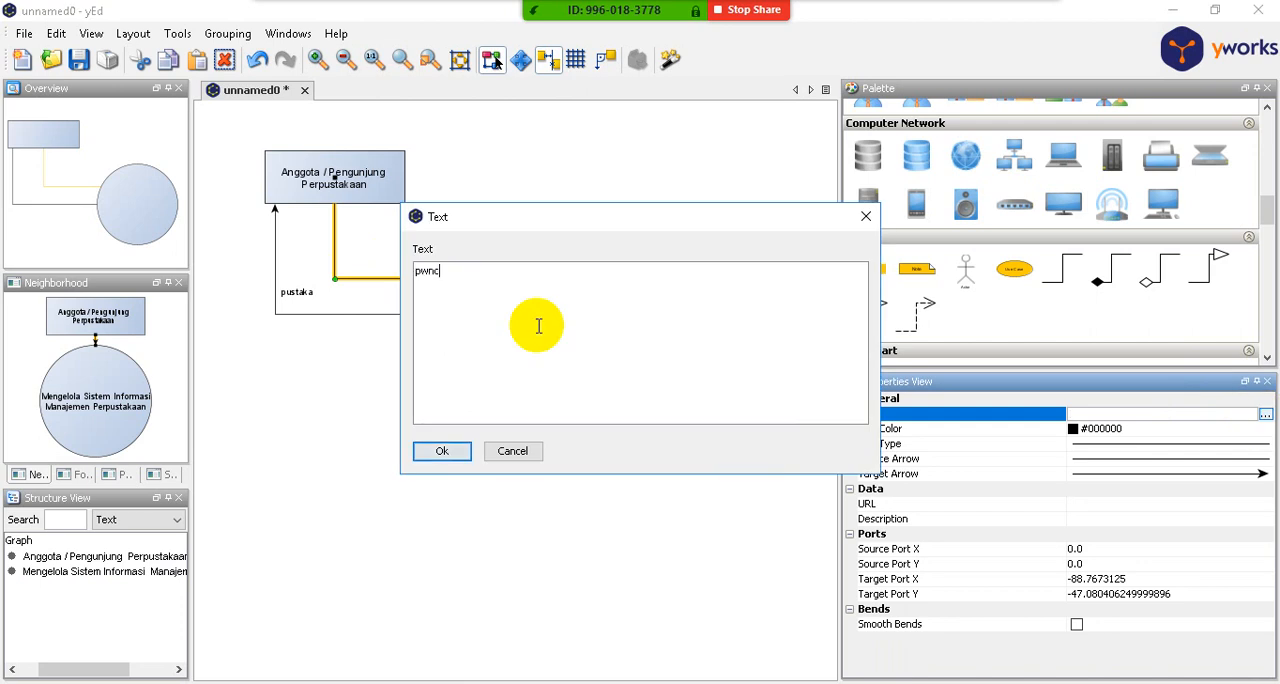
{"action": "key", "text": "BackSpace"}
{"action": "key", "text": "BackSpace"}
{"action": "key", "text": "BackSpace"}
{"action": "type", "text": "encarian pustaka"}
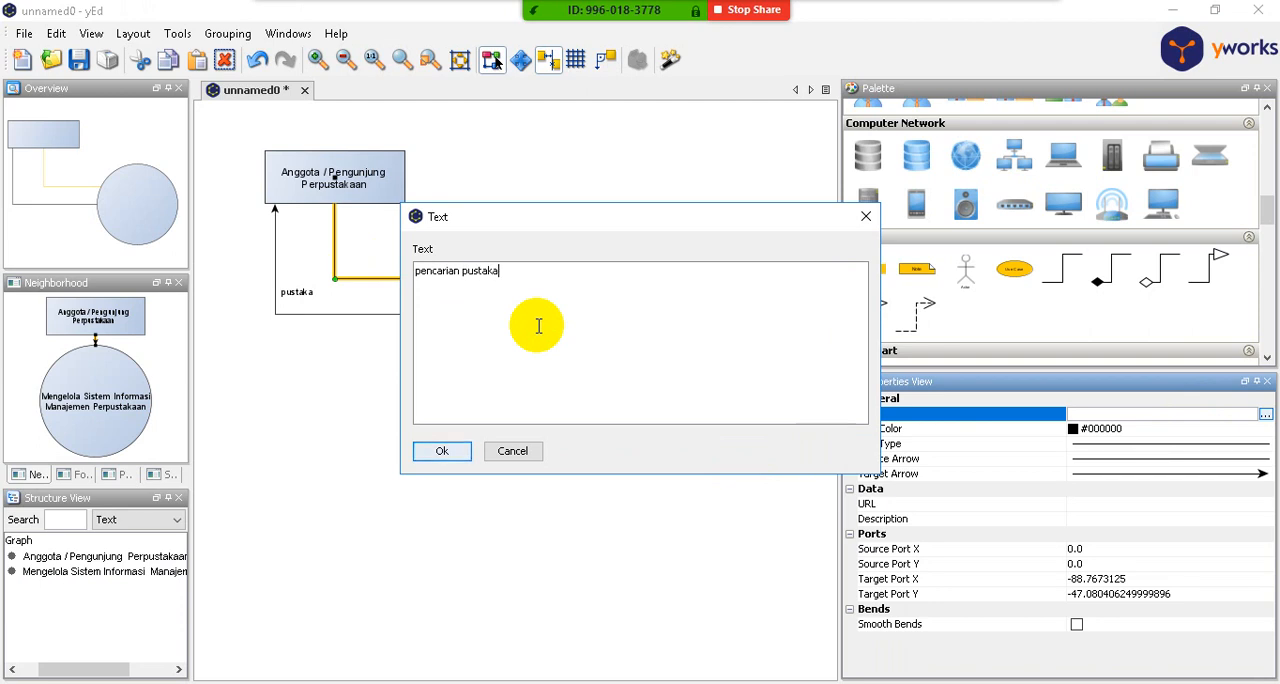
{"action": "left_click", "coordinate": [466, 450]}
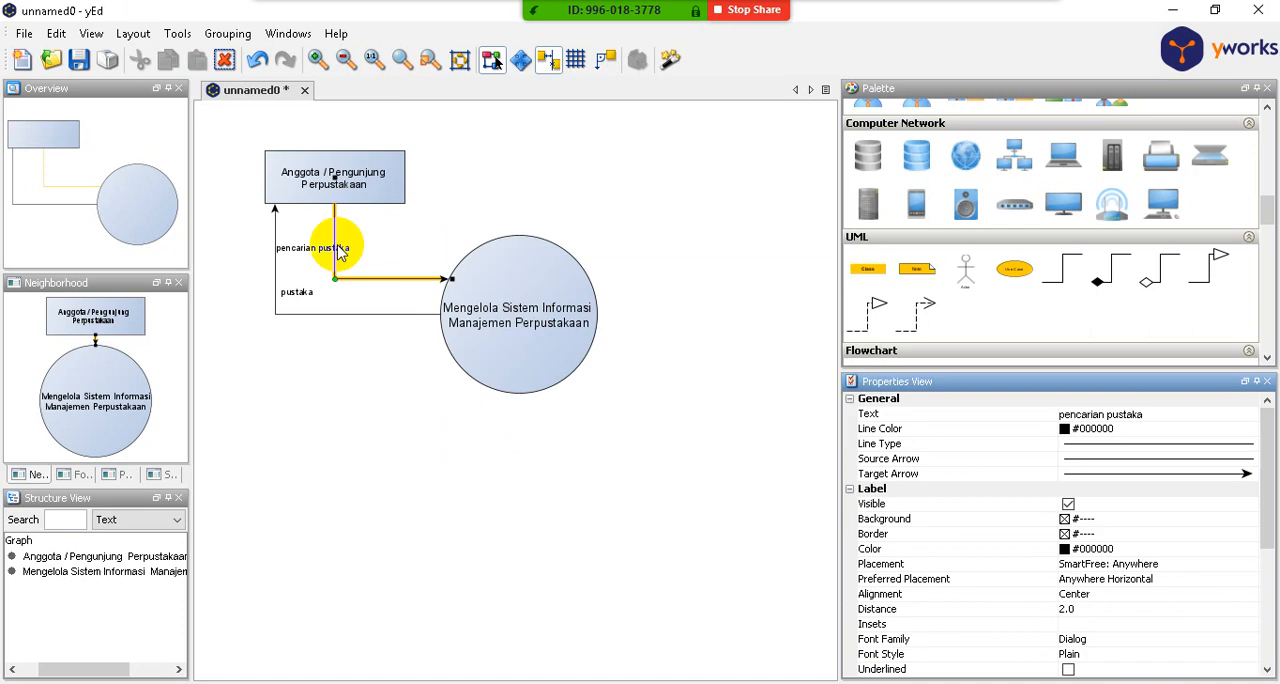
- Move the "pencarian pustaka" label just above the arrow's horizontal segment
{"action": "left_click", "coordinate": [296, 248]}
{"action": "left_click", "coordinate": [296, 248]}
{"action": "left_click_drag", "start_coordinate": [296, 248], "coordinate": [367, 266]}
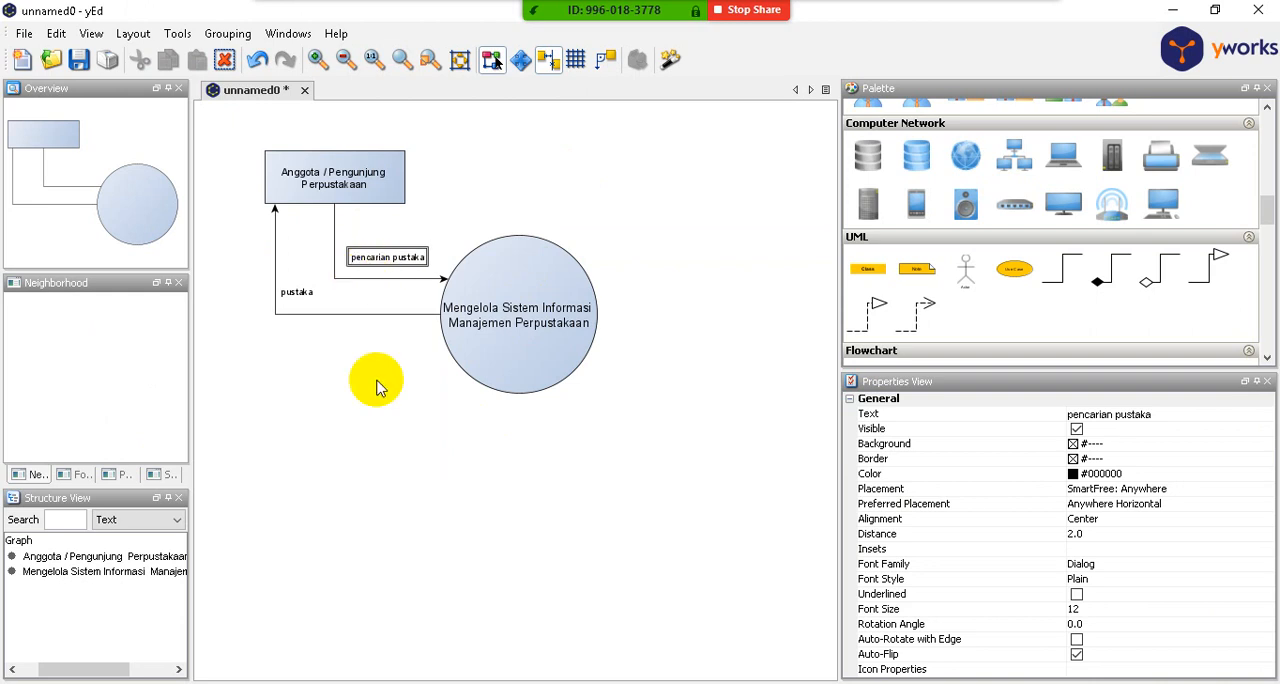
{"action": "left_click", "coordinate": [375, 376]}
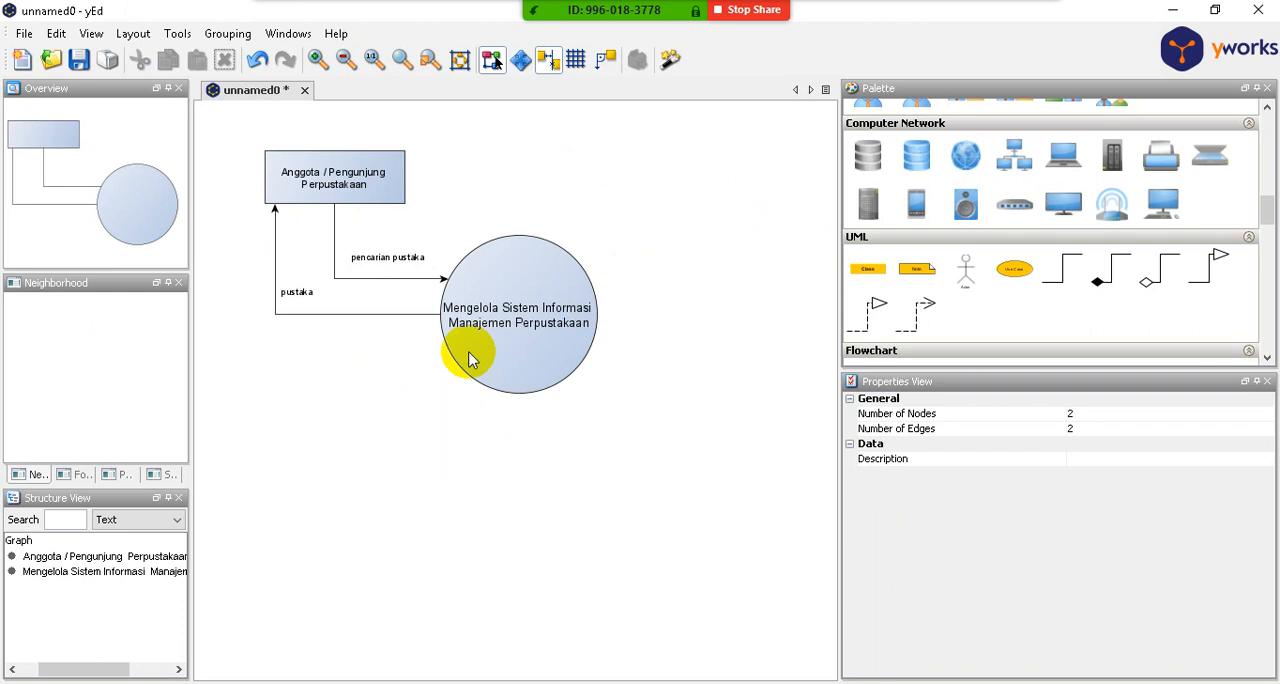
- Place a Flowchart process rectangle to the right of the circle at about X 269 and Y 88, and widen the drawing area
{"action": "scroll", "coordinate": [329, 380], "scroll_direction": "down", "scroll_amount": 2}
{"action": "scroll", "coordinate": [580, 323], "scroll_direction": "up", "scroll_amount": 2}
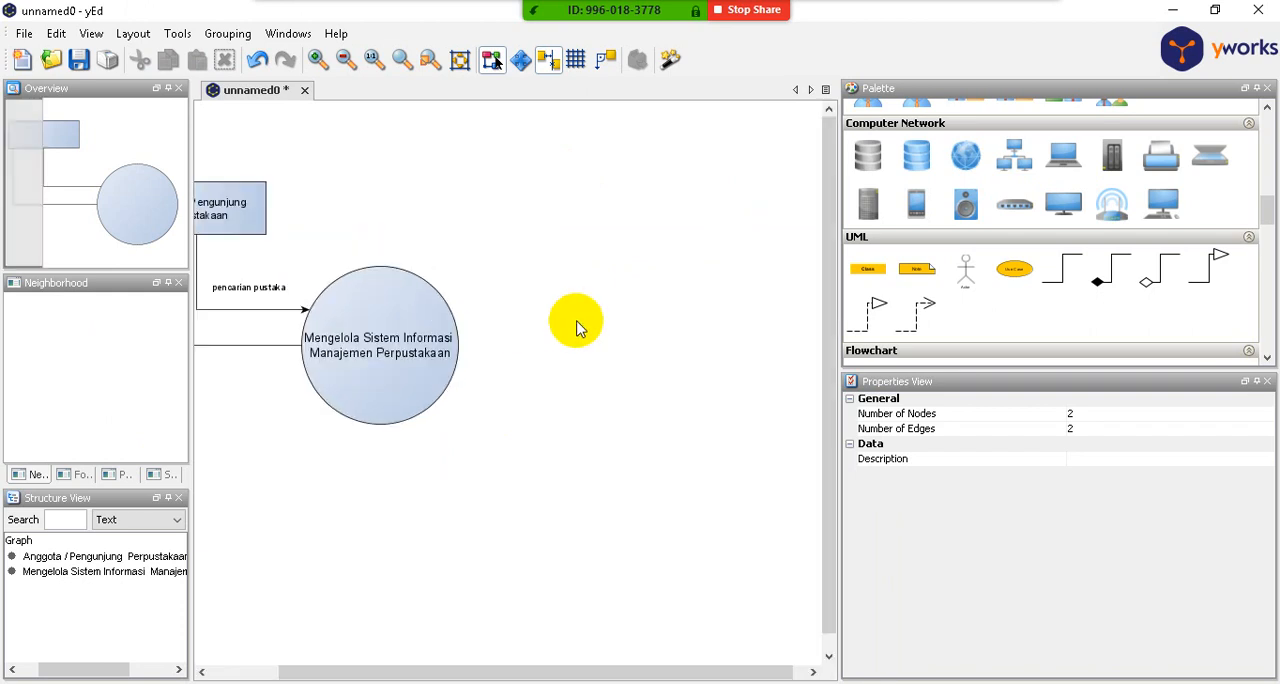
{"action": "scroll", "coordinate": [588, 322], "scroll_direction": "down", "scroll_amount": 1}
{"action": "scroll", "coordinate": [480, 314], "scroll_direction": "down", "scroll_amount": 1}
{"action": "scroll", "coordinate": [434, 294], "scroll_direction": "up", "scroll_amount": 2}
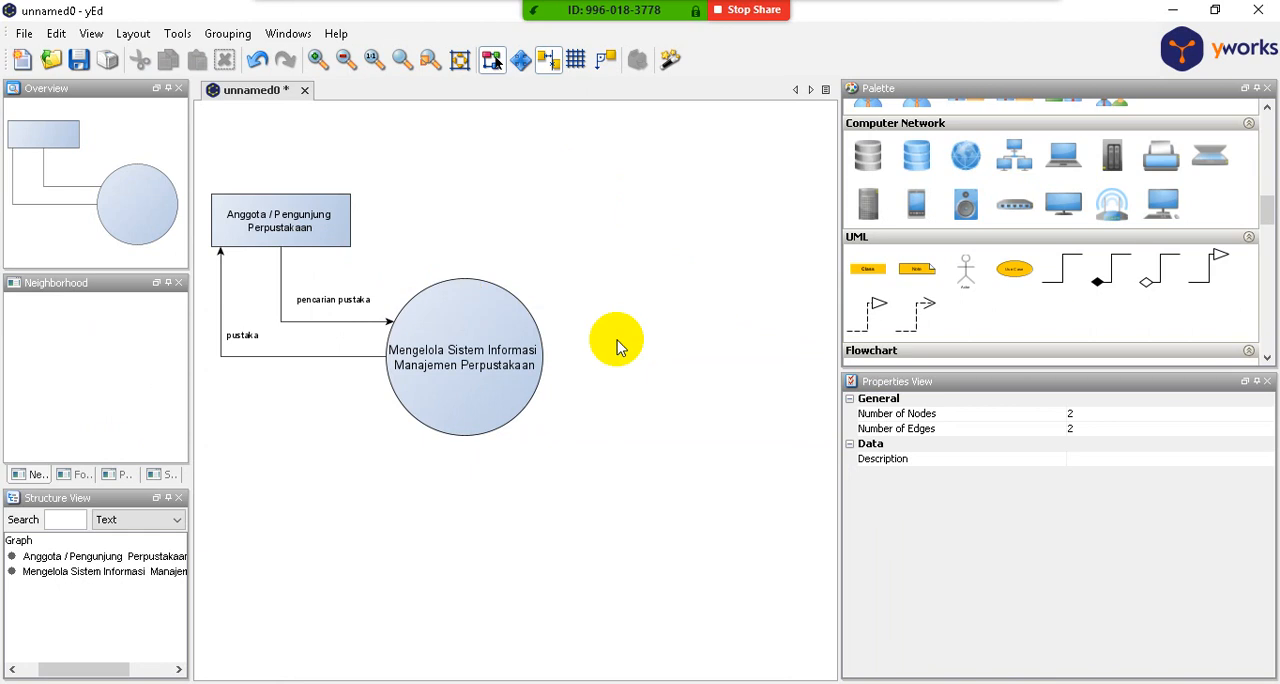
{"action": "scroll", "coordinate": [1134, 283], "scroll_direction": "down", "scroll_amount": 3}
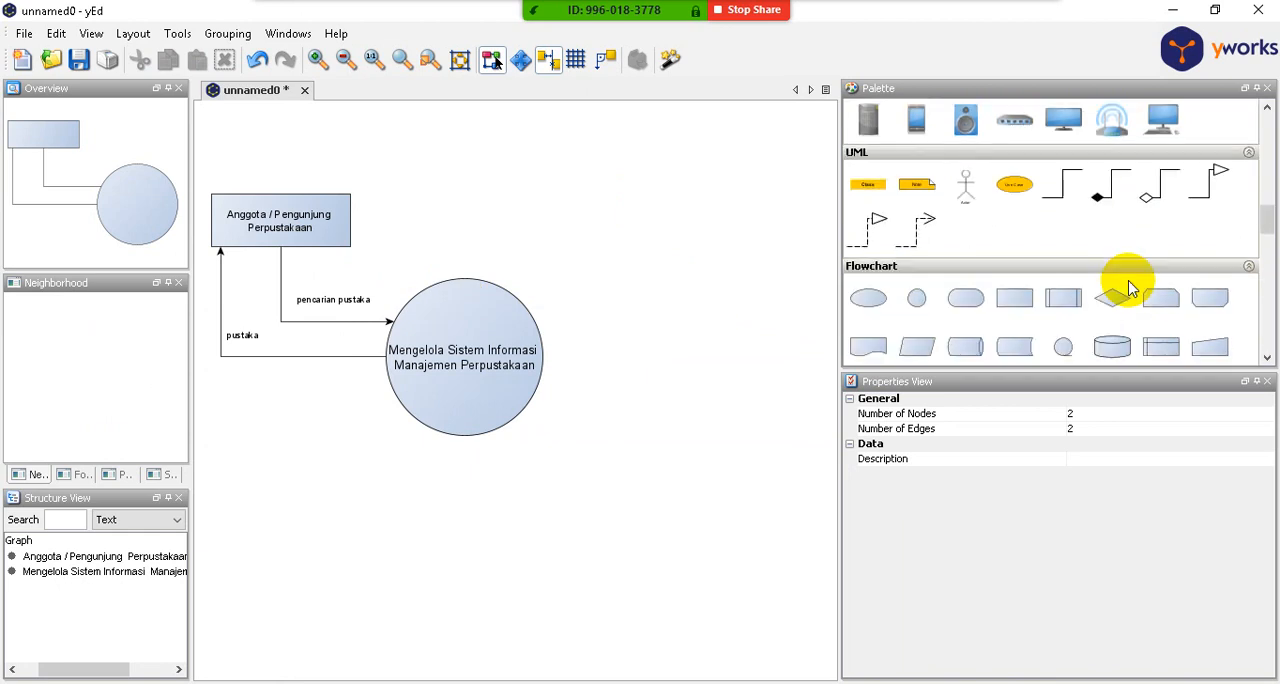
{"action": "left_click_drag", "start_coordinate": [1014, 298], "coordinate": [734, 358]}
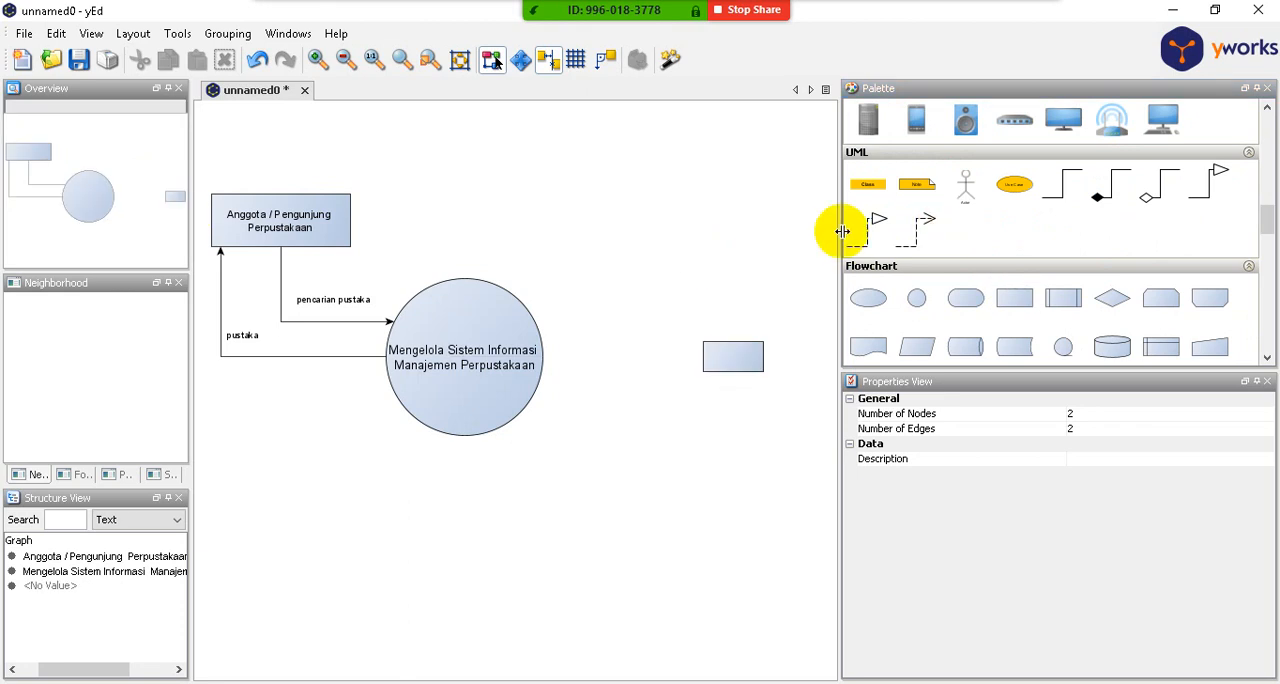
{"action": "left_click_drag", "start_coordinate": [839, 231], "coordinate": [1117, 248]}
- Label the new rectangle beside the circle "Petugas Perpustakaan" on two lines
{"action": "left_click", "coordinate": [737, 352]}
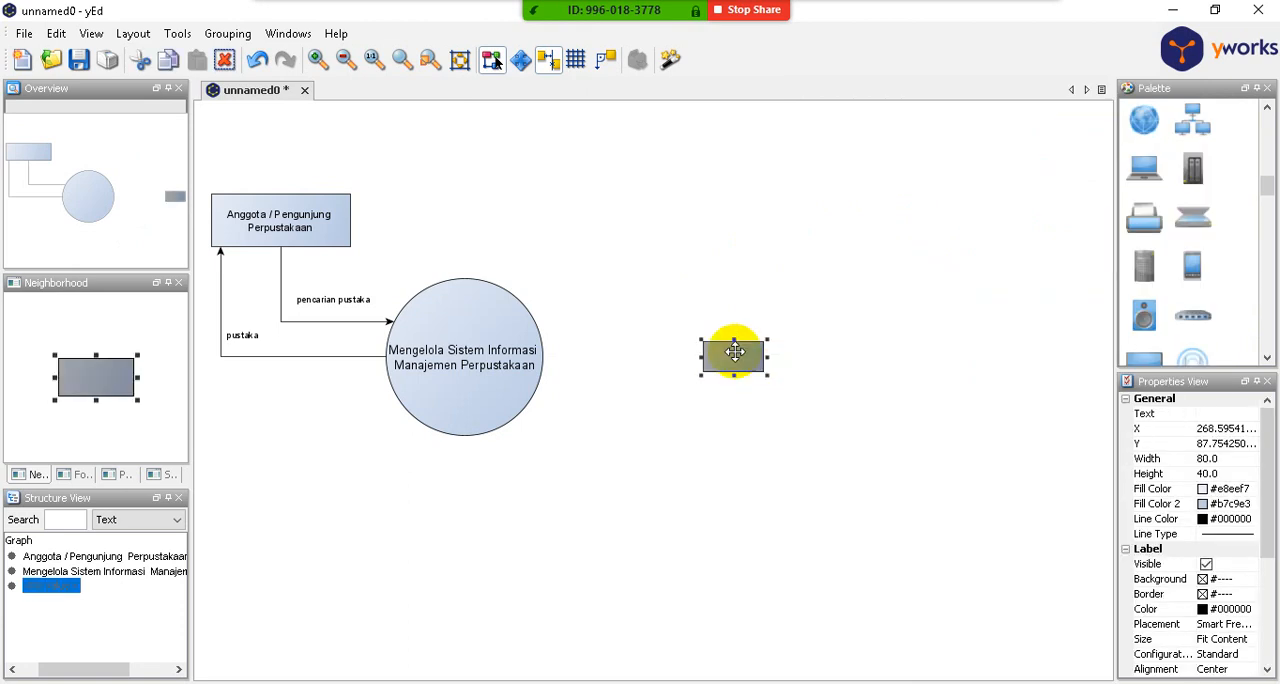
{"action": "left_click", "coordinate": [1207, 414]}
{"action": "left_click", "coordinate": [1249, 414]}
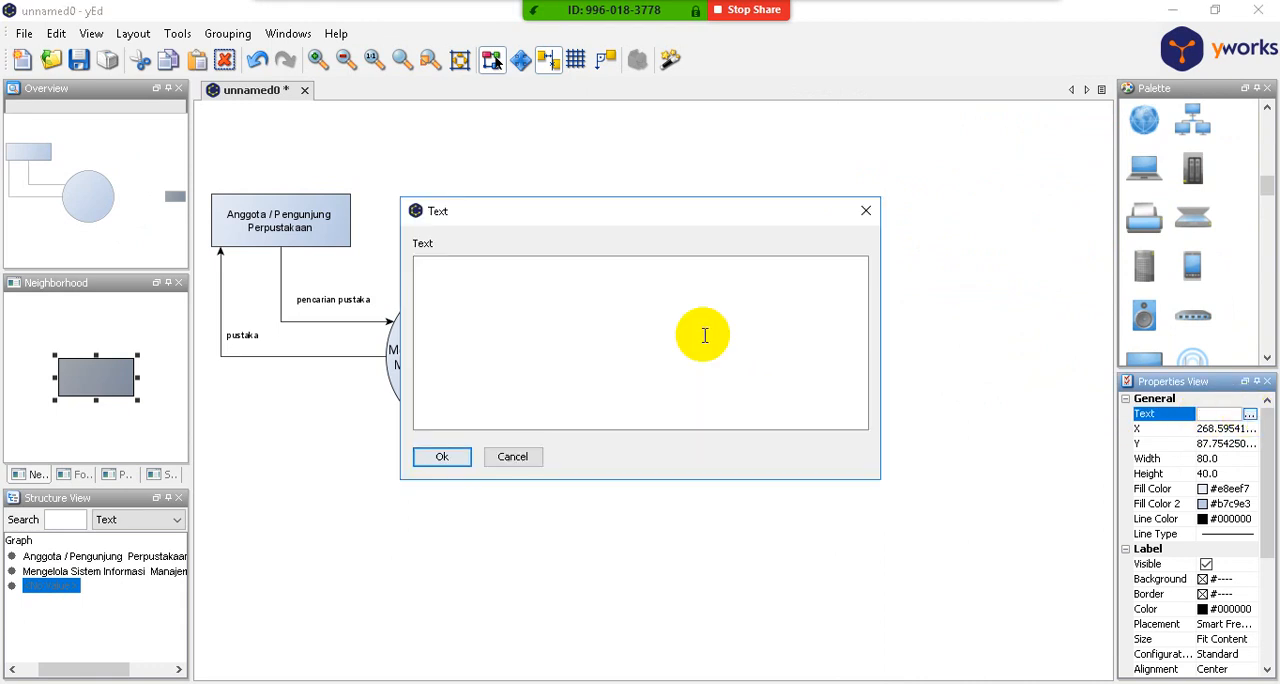
{"action": "type", "text": "Petugas P"}
{"action": "key", "text": "BackSpace"}
{"action": "key", "text": "Return"}
{"action": "type", "text": "Perpustakaan"}
{"action": "left_click", "coordinate": [449, 458]}
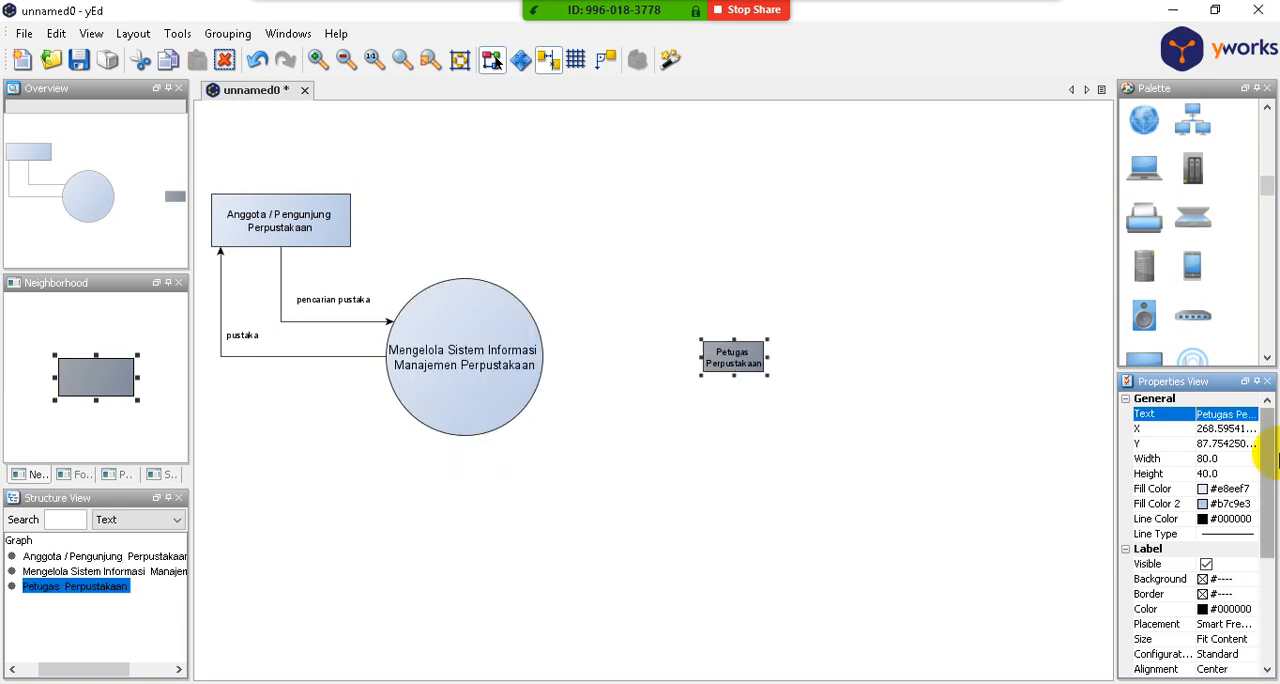
- Set the font size of the "Petugas Perpustakaan" label to 14
{"action": "left_click_drag", "start_coordinate": [1270, 443], "coordinate": [1275, 545]}
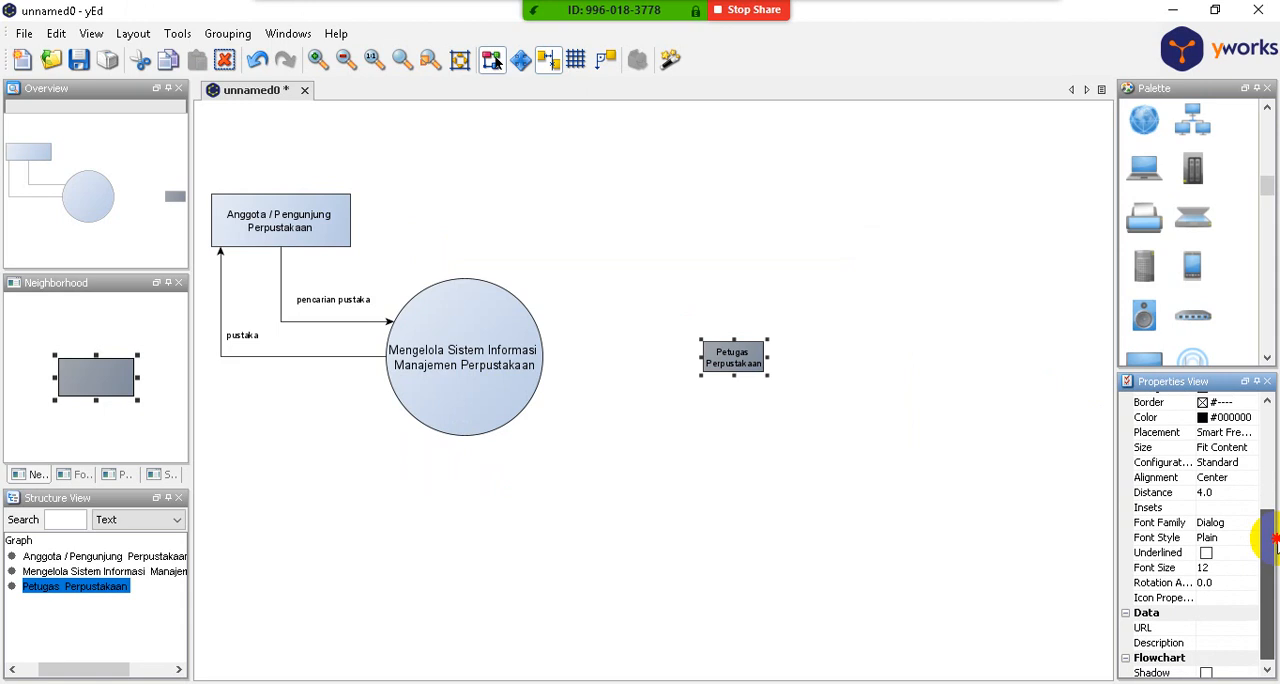
{"action": "left_click", "coordinate": [1205, 568]}
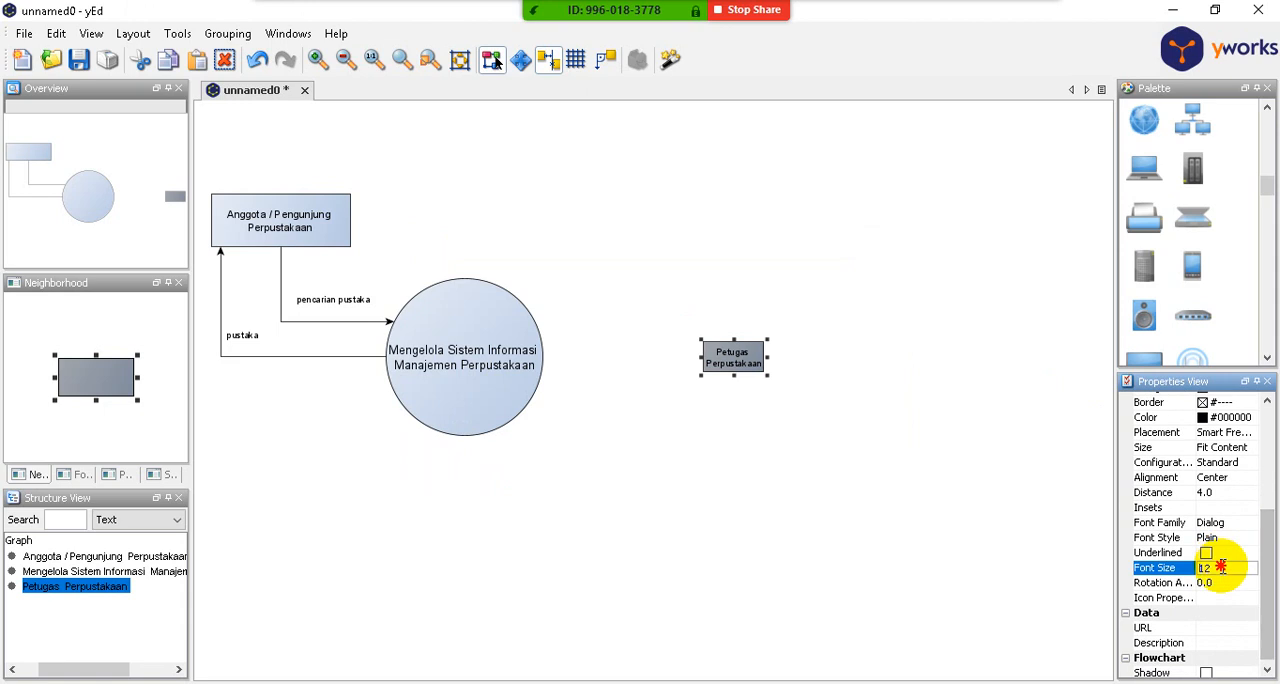
{"action": "type", "text": "14"}
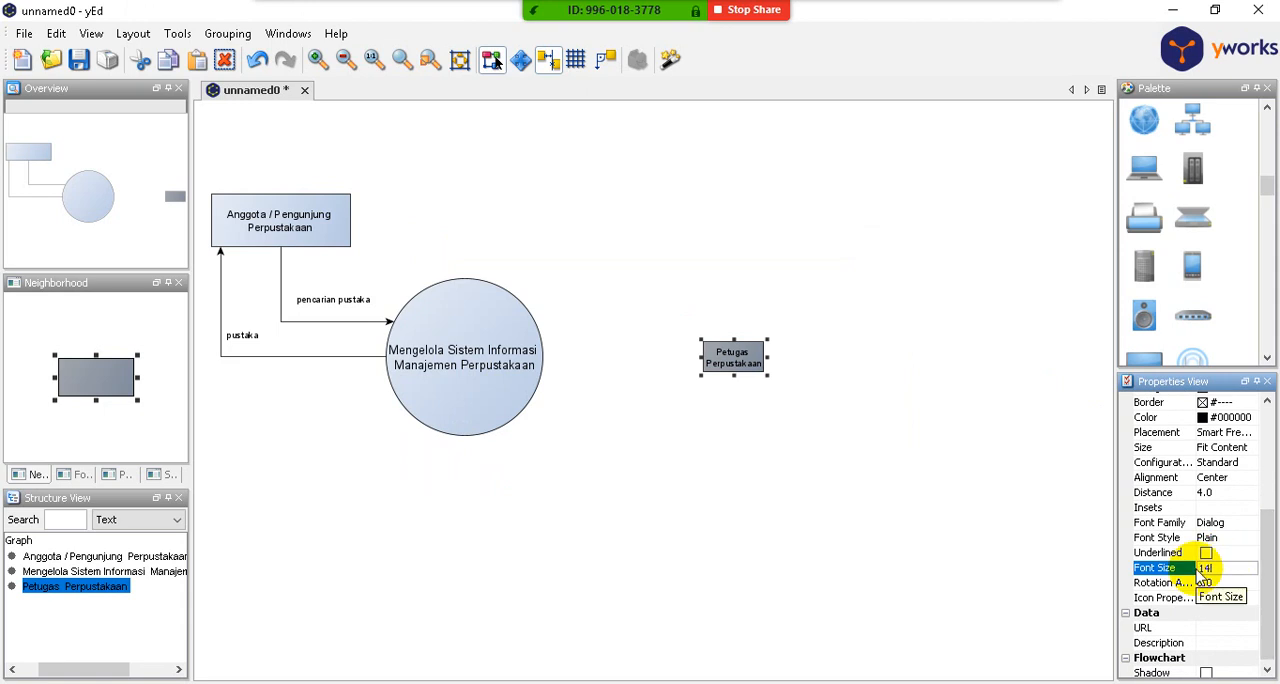
{"action": "left_click", "coordinate": [800, 398]}
- Enlarge the "Petugas Perpustakaan" rectangle so that its two-line label fits inside
{"action": "left_click", "coordinate": [740, 358]}
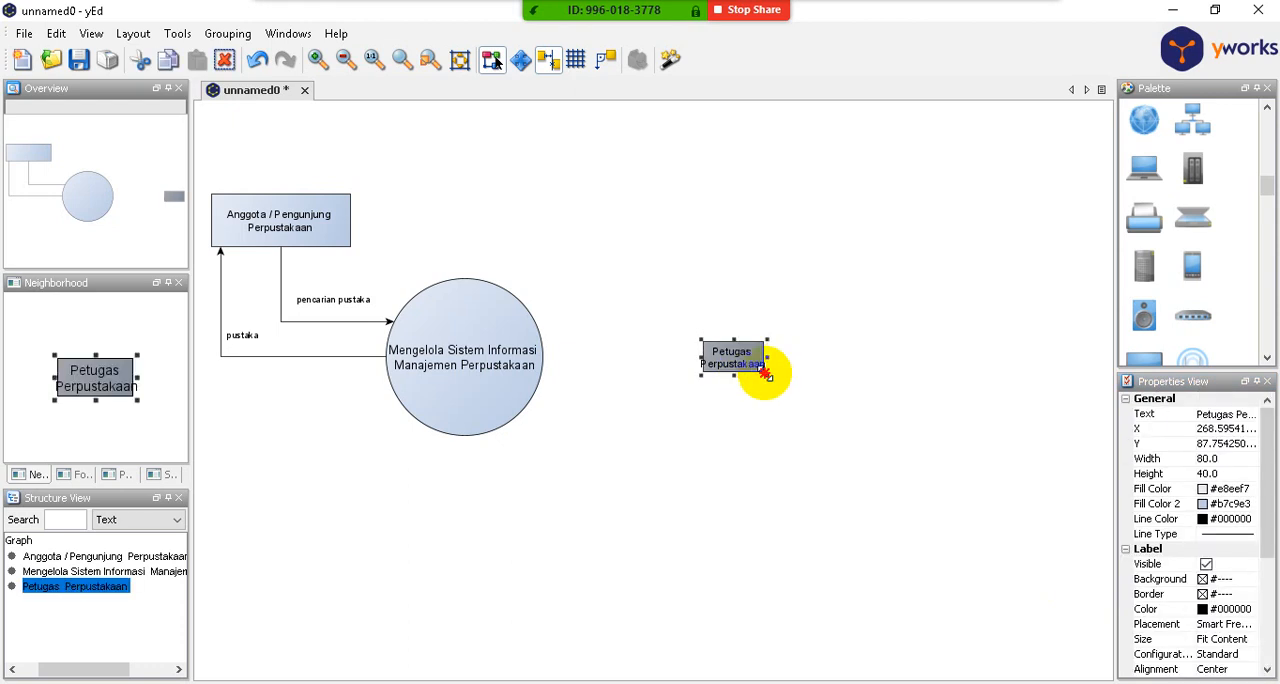
{"action": "left_click_drag", "start_coordinate": [766, 372], "coordinate": [800, 399]}
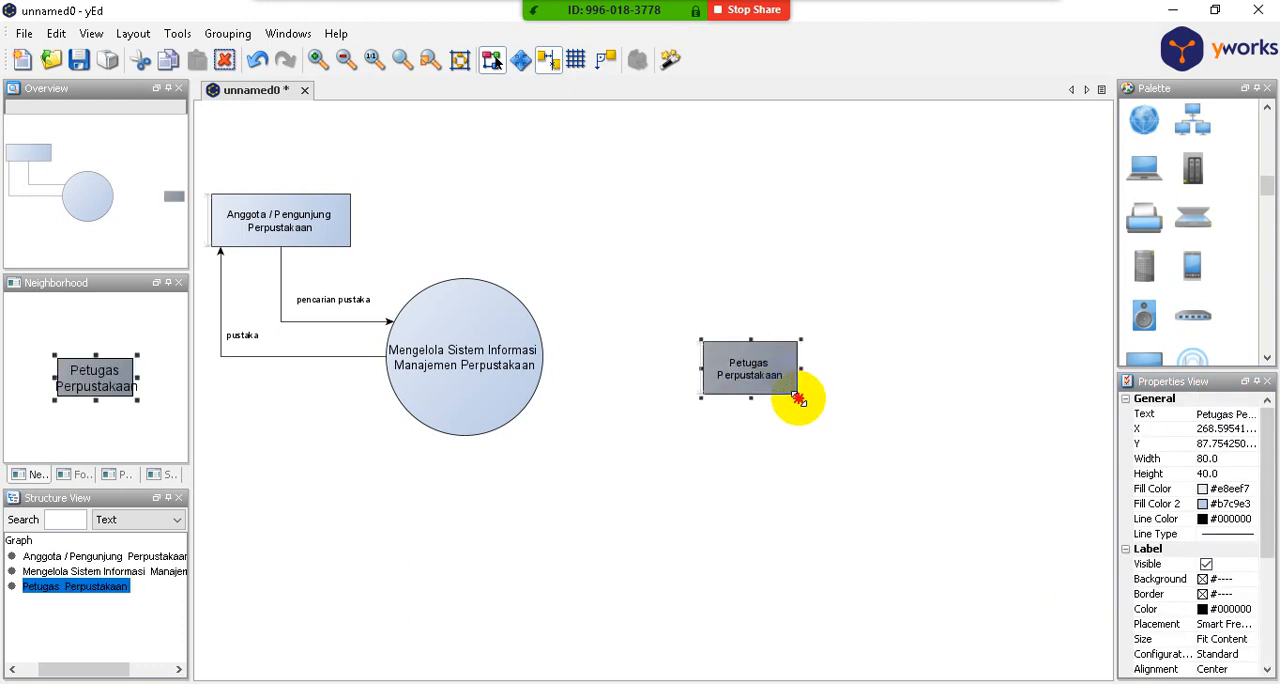
{"action": "left_click", "coordinate": [835, 342]}
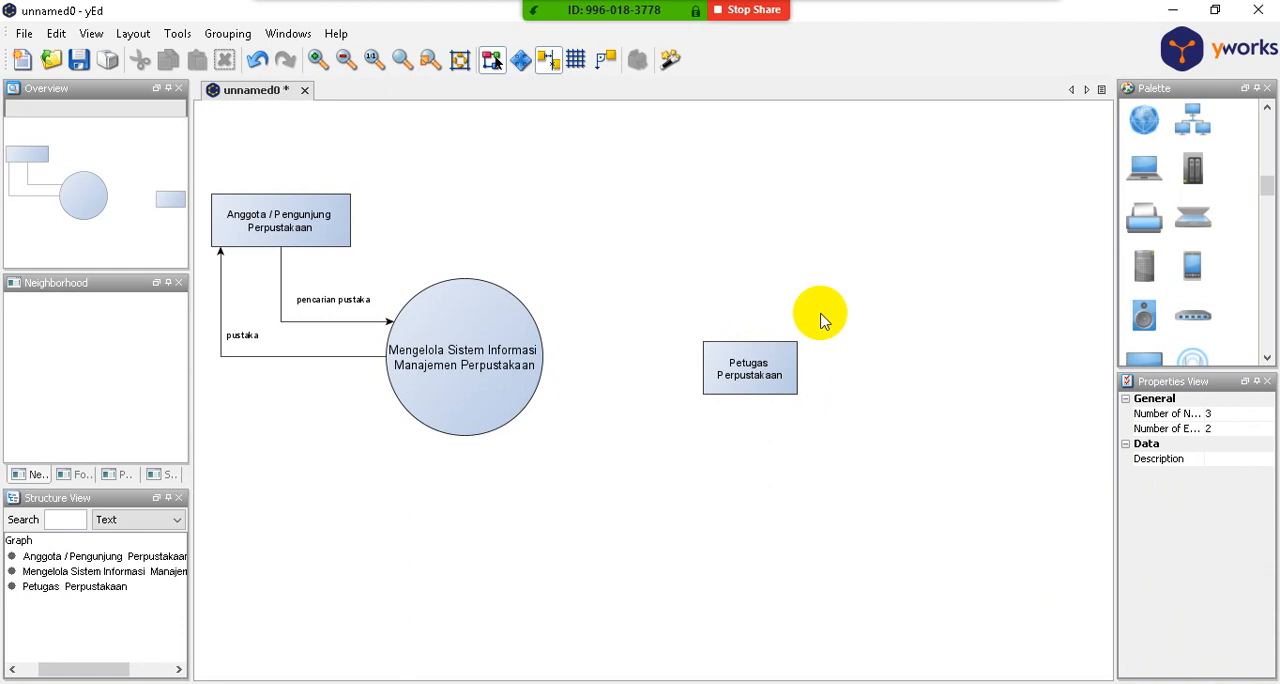
- Draw an arrow from "Petugas Perpustakaan" to the circle, routed overhead with bends at about X -50 and X 331, Y -108
{"action": "left_click", "coordinate": [762, 352]}
{"action": "left_click_drag", "start_coordinate": [762, 352], "coordinate": [443, 306]}
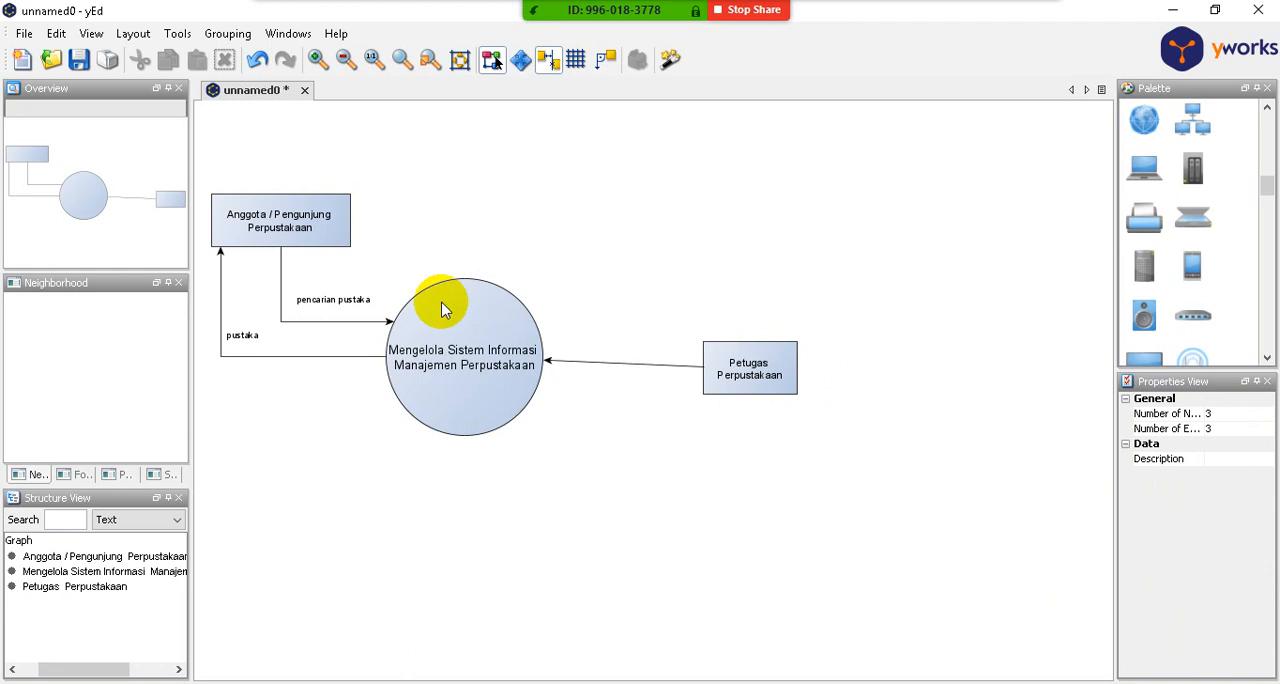
{"action": "left_click", "coordinate": [602, 363]}
{"action": "left_click_drag", "start_coordinate": [584, 360], "coordinate": [463, 194]}
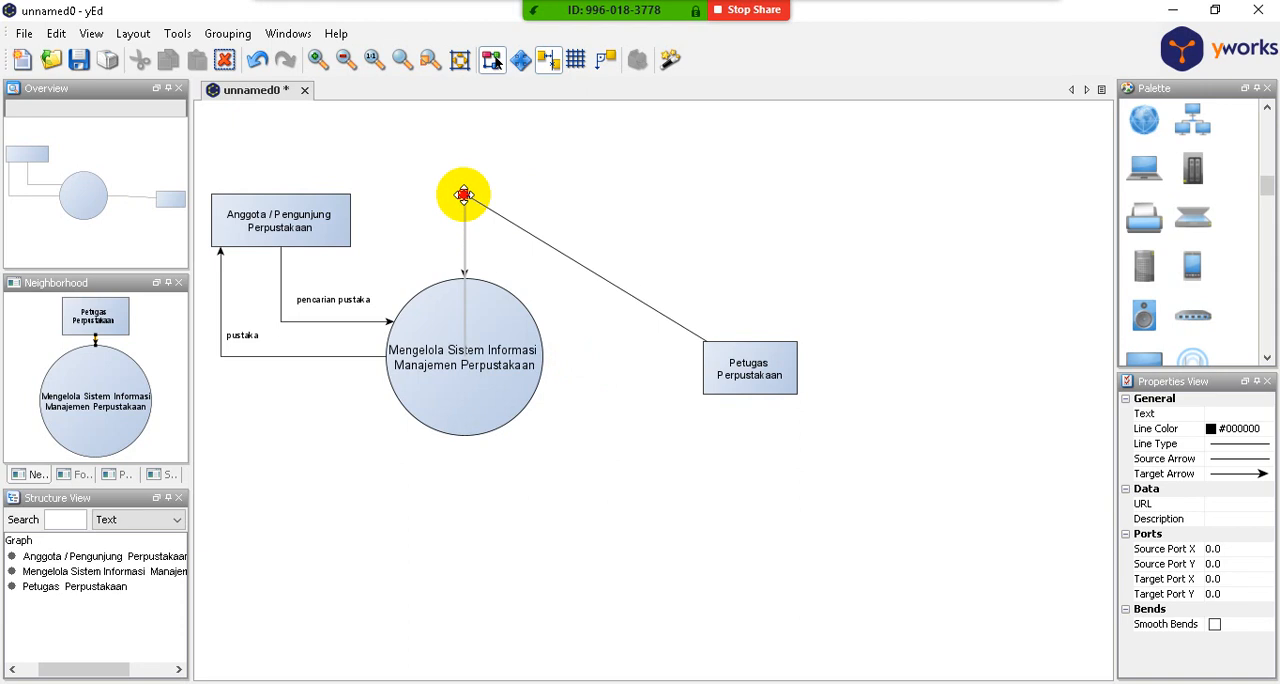
{"action": "left_click", "coordinate": [463, 194]}
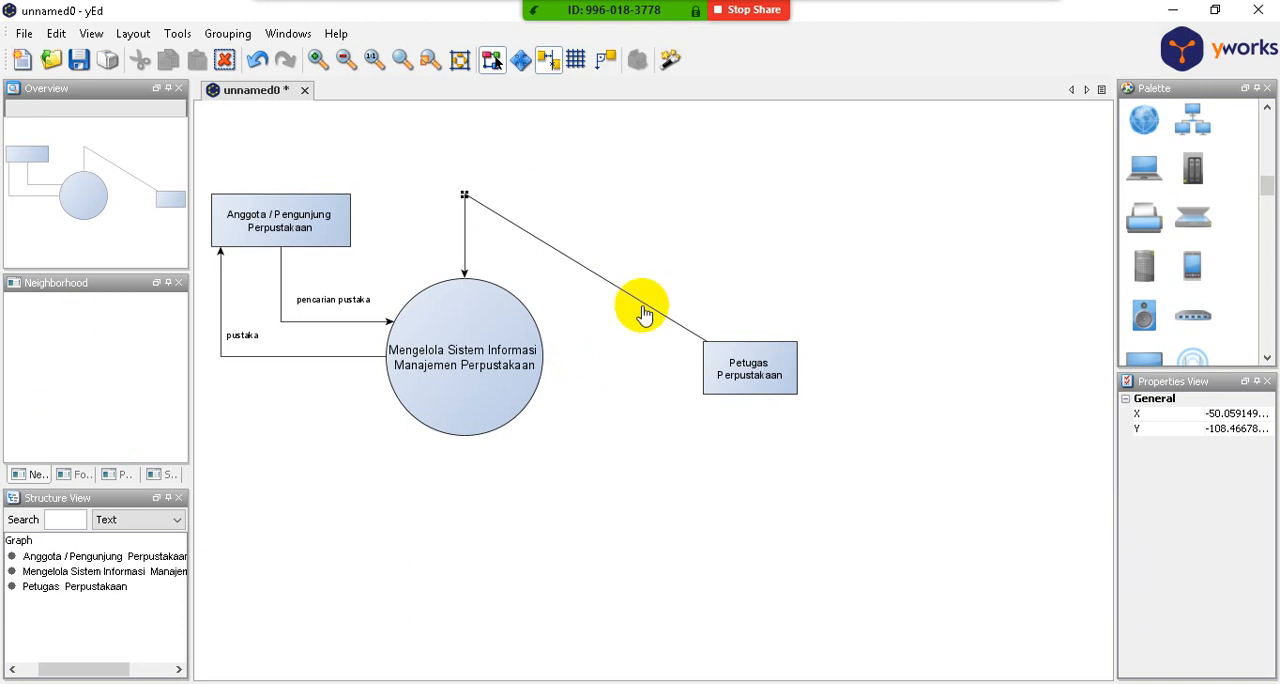
{"action": "left_click_drag", "start_coordinate": [644, 305], "coordinate": [750, 194]}
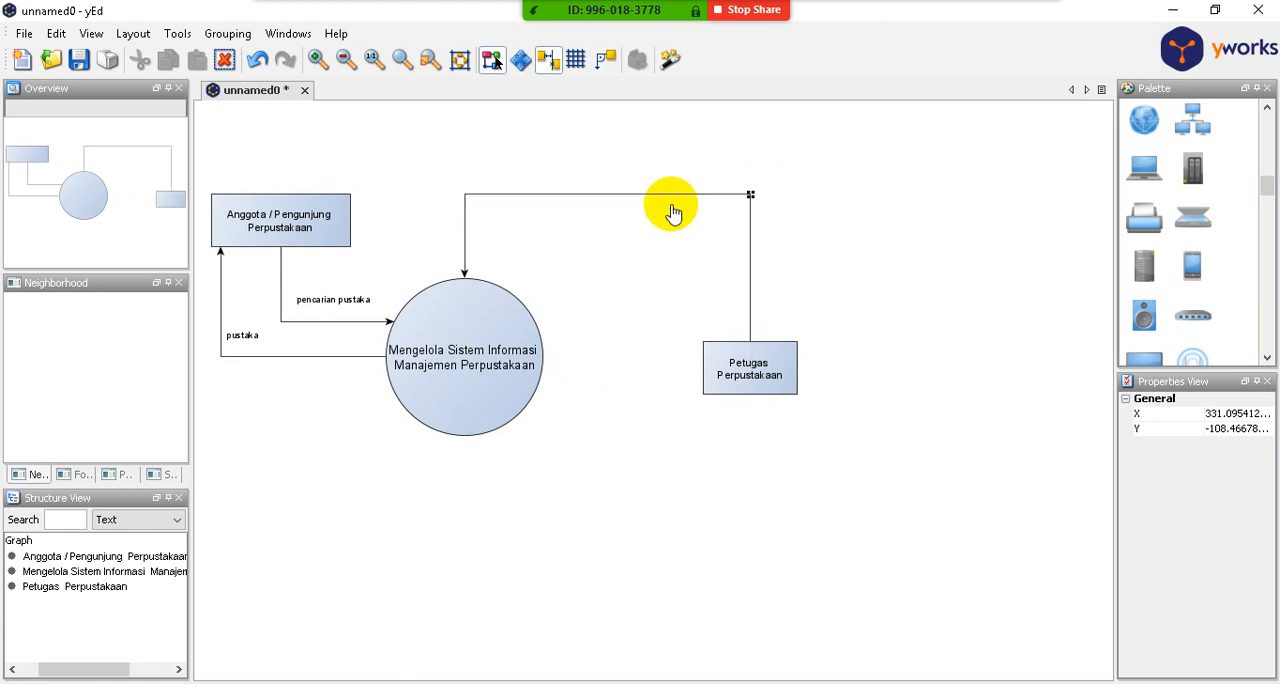
- Label the arrow from "Petugas Perpustakaan" to the circle "login"
{"action": "left_click", "coordinate": [586, 196]}
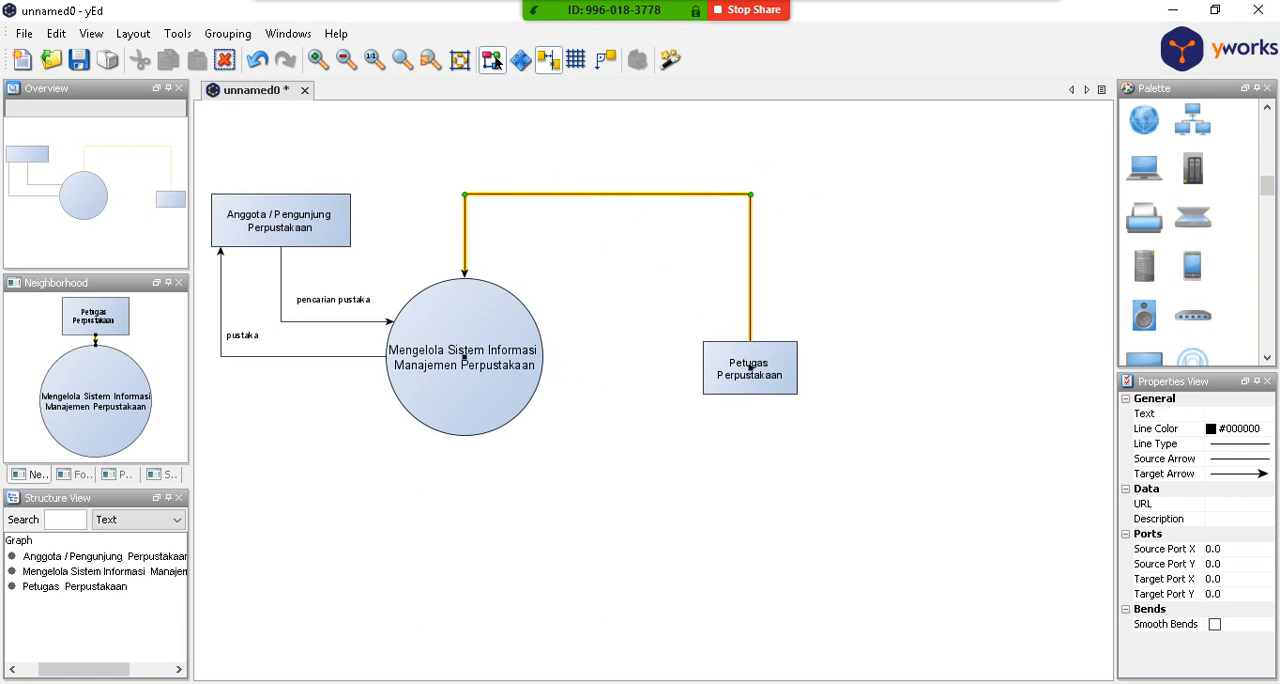
{"action": "left_click", "coordinate": [1258, 413]}
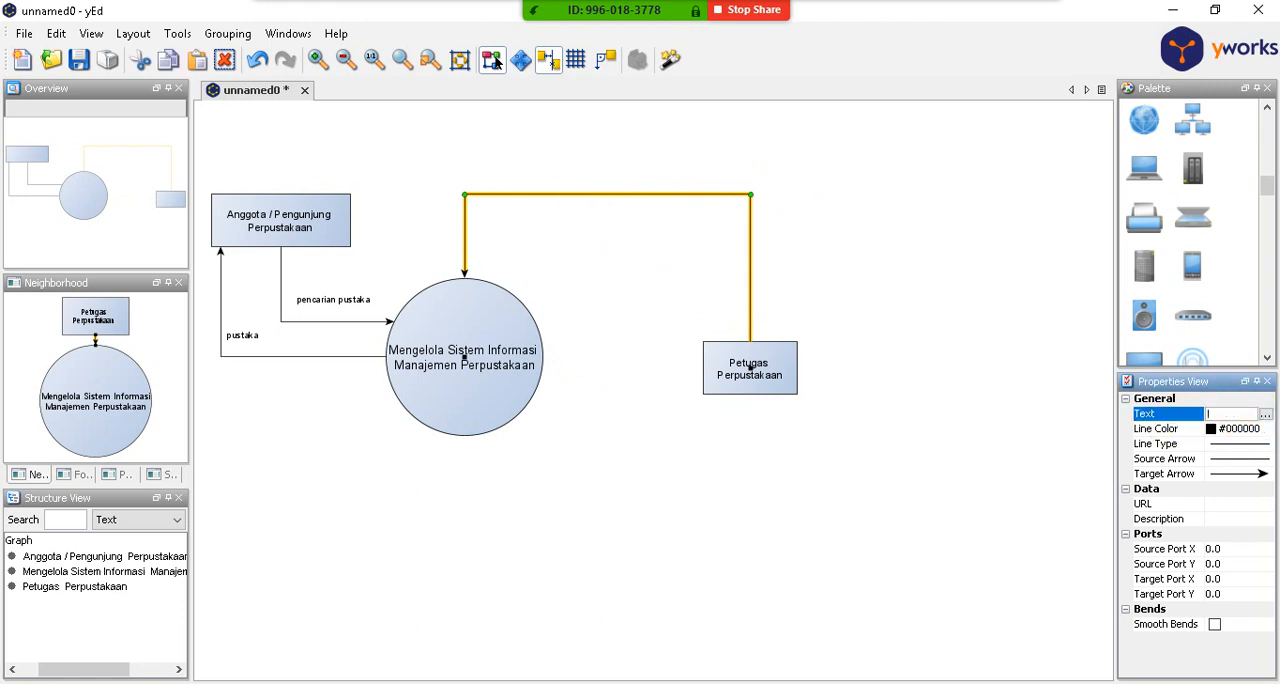
{"action": "type", "text": "login"}
{"action": "key", "text": "Return"}
{"action": "left_click", "coordinate": [988, 336]}
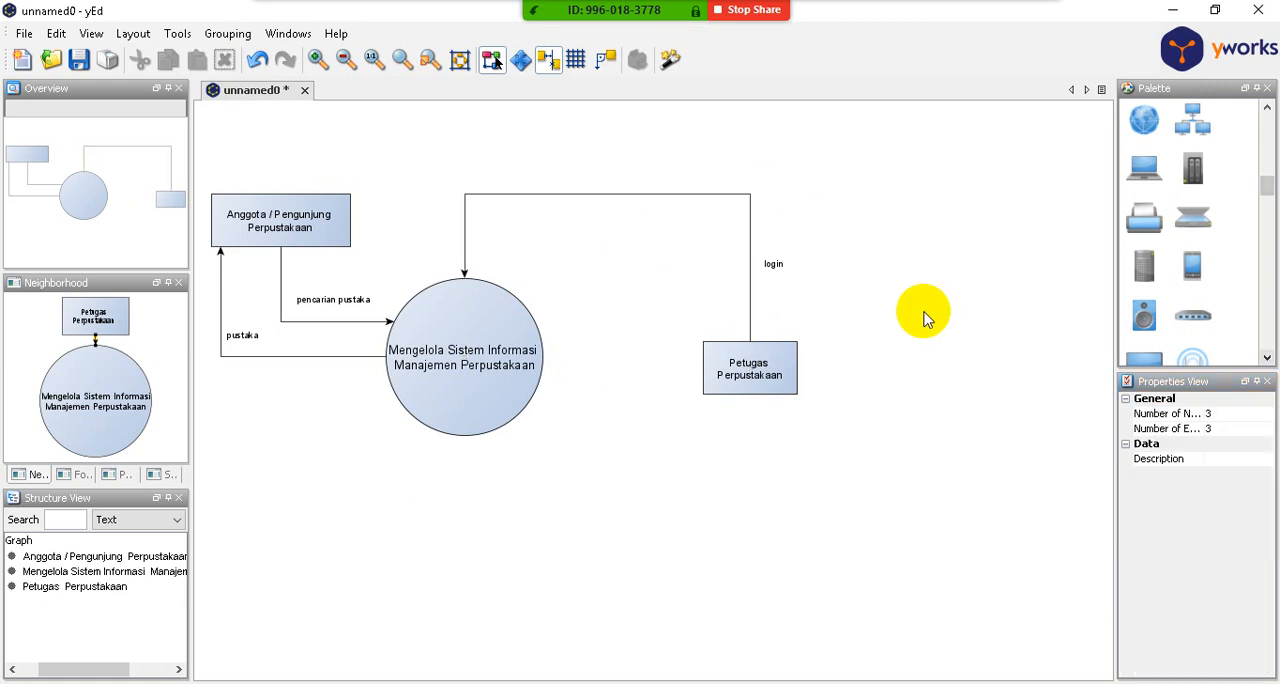
- Move the "login" label just above its arrow's horizontal segment, near the bend over the circle
{"action": "left_click", "coordinate": [776, 264]}
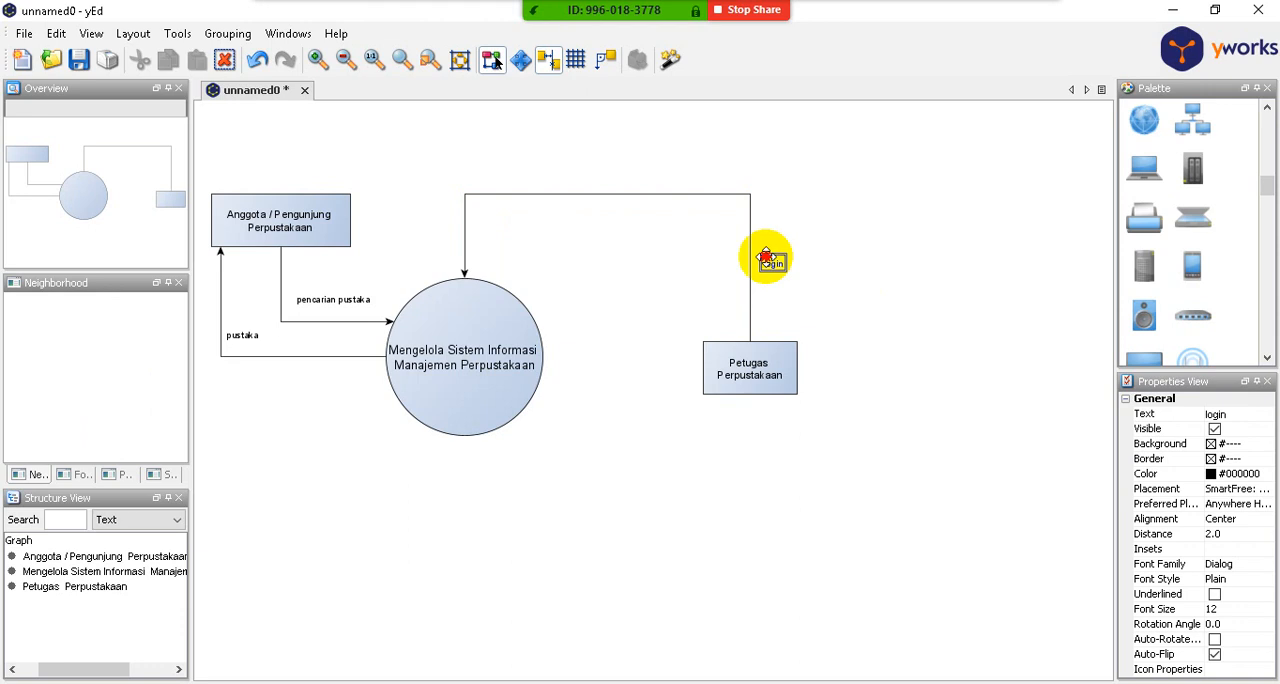
{"action": "left_click_drag", "start_coordinate": [771, 260], "coordinate": [488, 172]}
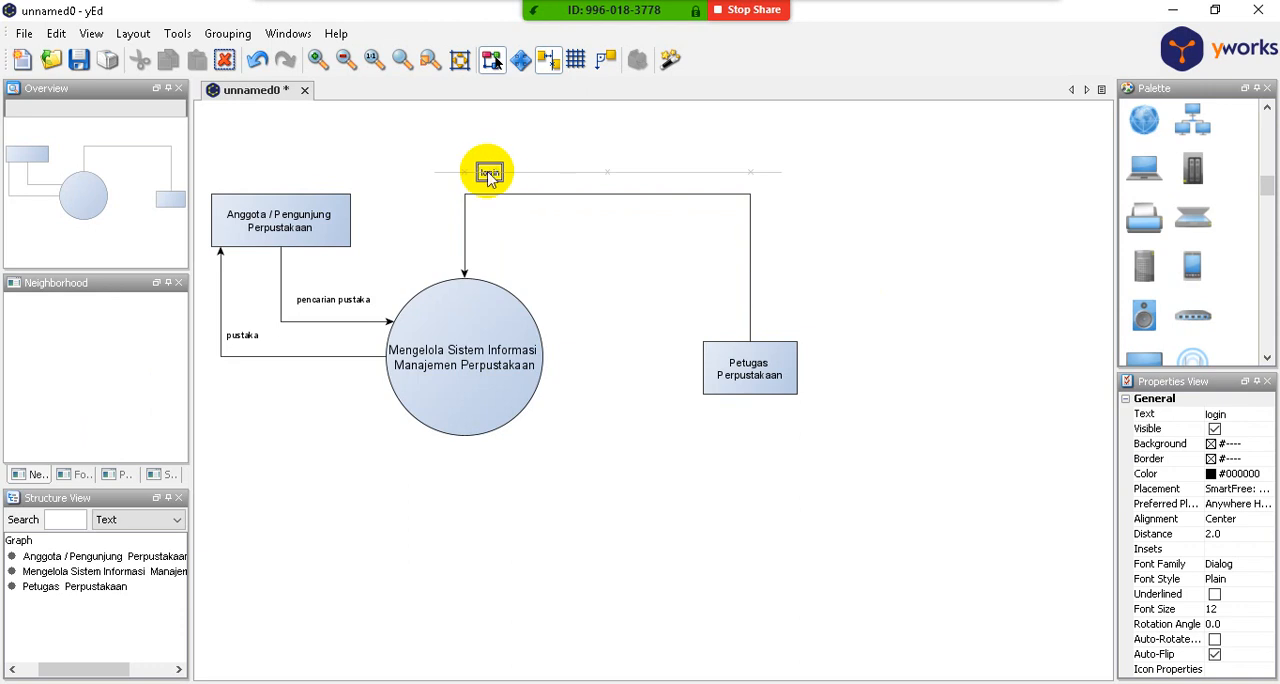
{"action": "left_click_drag", "start_coordinate": [488, 172], "coordinate": [488, 172]}
{"action": "left_click", "coordinate": [870, 216]}
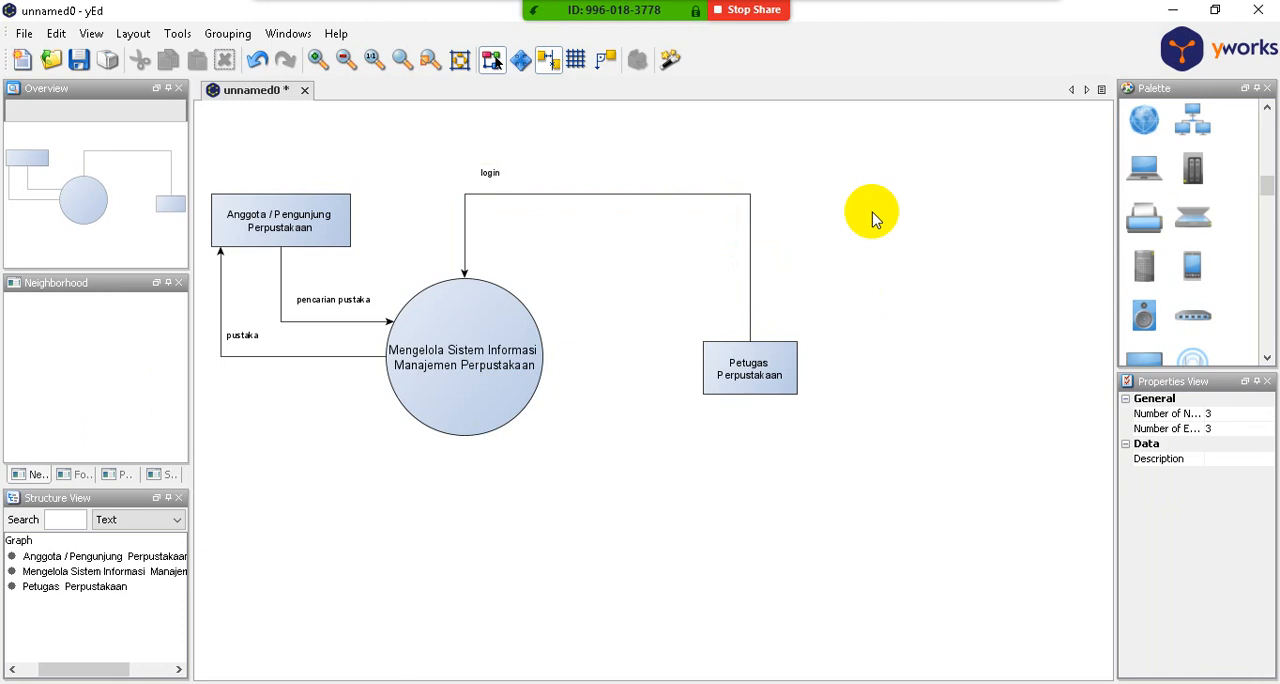
{"action": "left_click", "coordinate": [491, 174]}
{"action": "mouse_move", "coordinate": [491, 178]}
{"action": "left_mouse_down"}
{"action": "mouse_move", "coordinate": [488, 165]}
{"action": "mouse_move", "coordinate": [475, 172]}
{"action": "mouse_move", "coordinate": [477, 203]}
{"action": "mouse_move", "coordinate": [466, 177]}
{"action": "mouse_move", "coordinate": [484, 190]}
{"action": "left_mouse_up"}
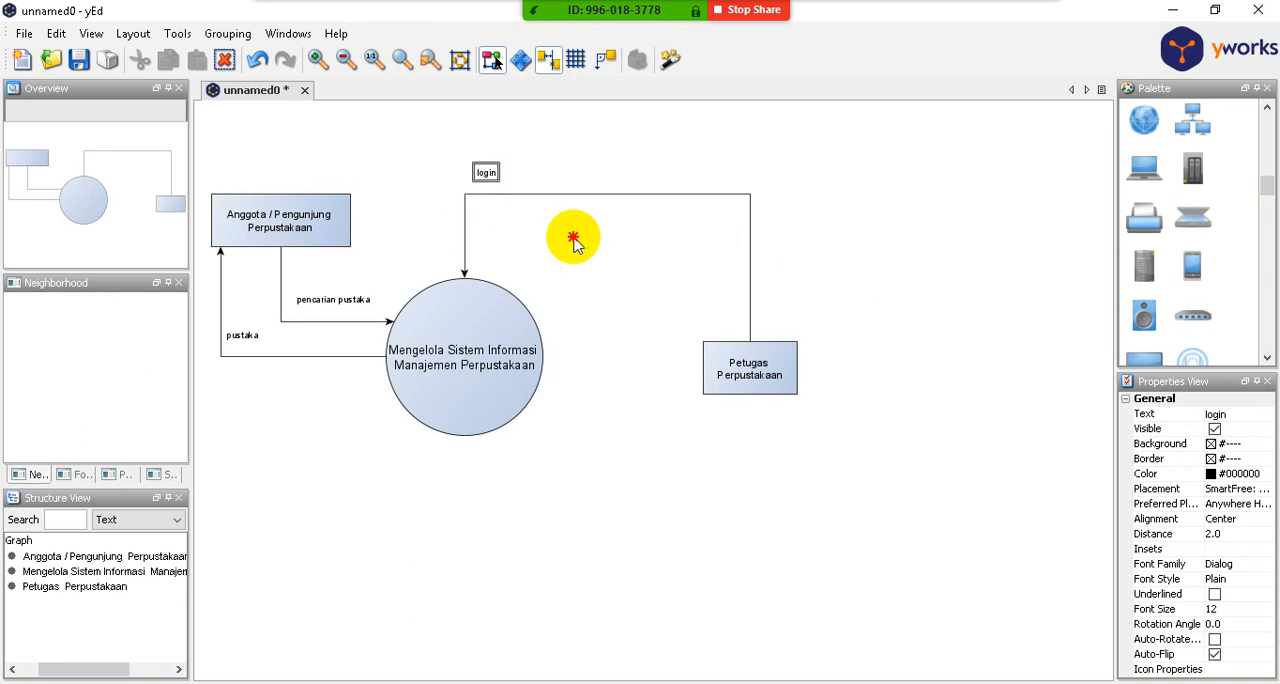
{"action": "left_click", "coordinate": [573, 242]}
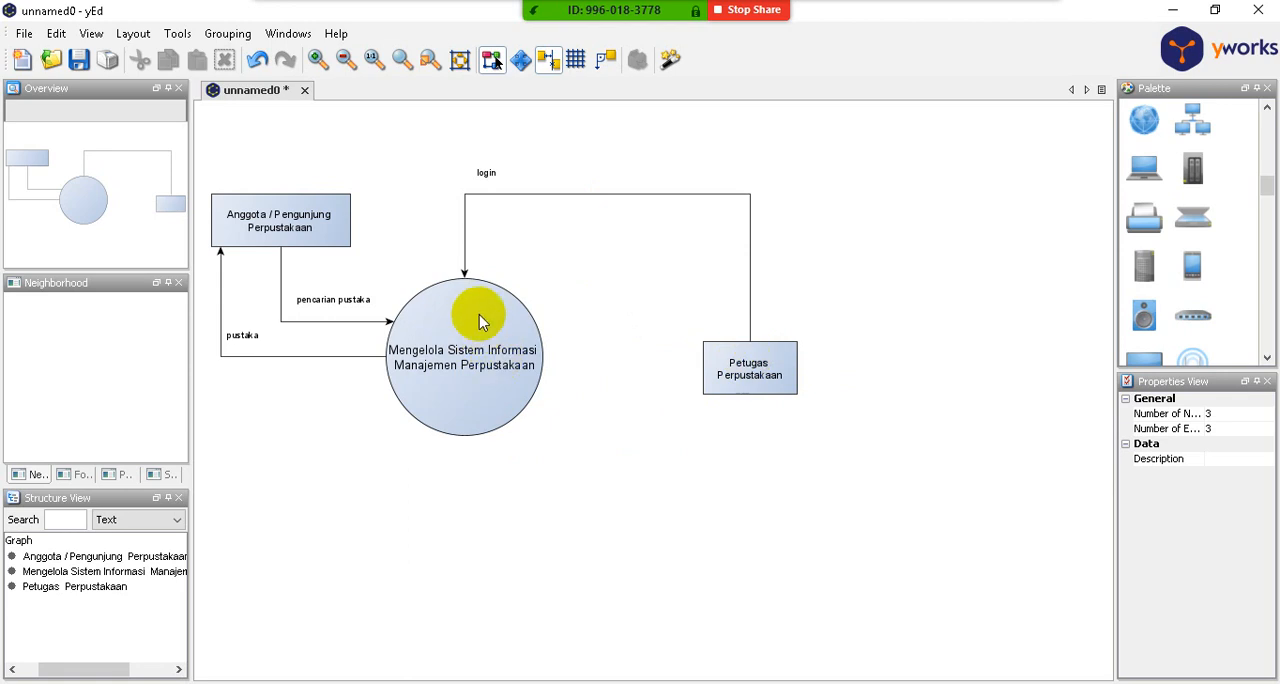
- Draw a return arrow from the circle to "Petugas Perpustakaan" with two bends beneath the login arrow, the first at about X -19, Y -95
{"action": "left_click_drag", "start_coordinate": [484, 294], "coordinate": [738, 370]}
{"action": "left_click_drag", "start_coordinate": [568, 361], "coordinate": [487, 207]}
{"action": "left_click_drag", "start_coordinate": [628, 287], "coordinate": [727, 215]}
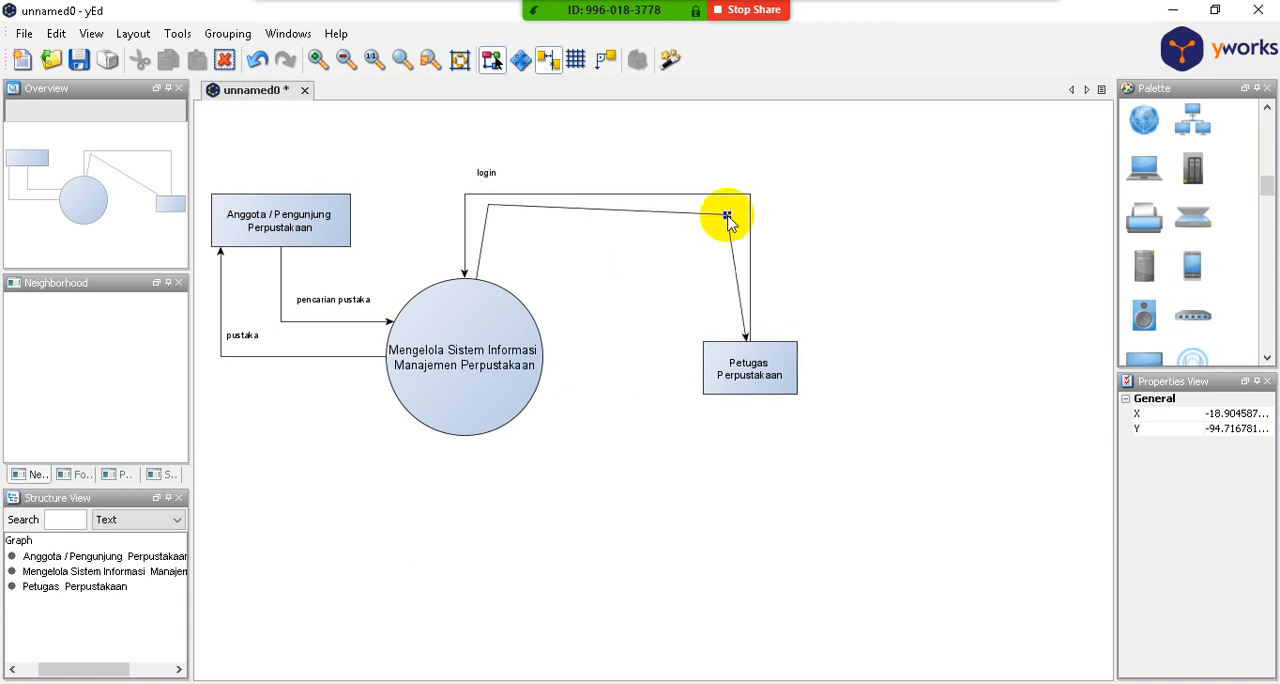
- Shift the return arrow's start on the circle to a source port of about X 31, Y -94, making its first segment vertical
{"action": "left_click", "coordinate": [476, 272]}
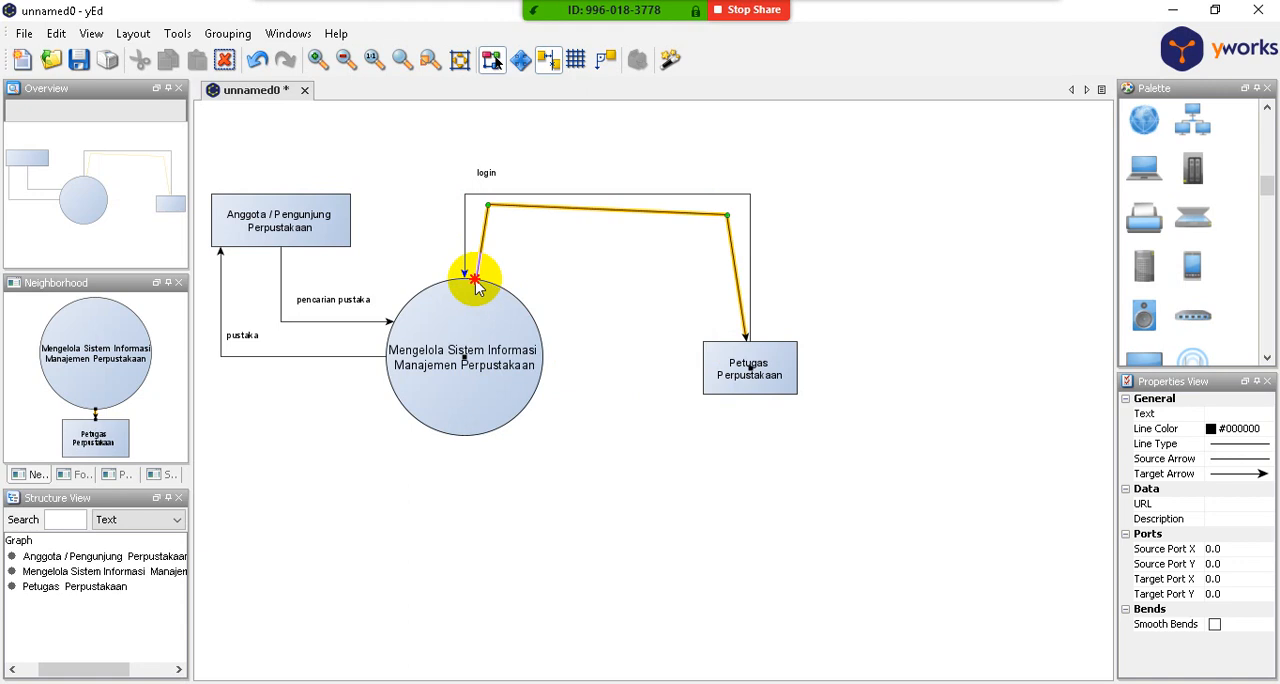
{"action": "left_click_drag", "start_coordinate": [474, 279], "coordinate": [516, 262]}
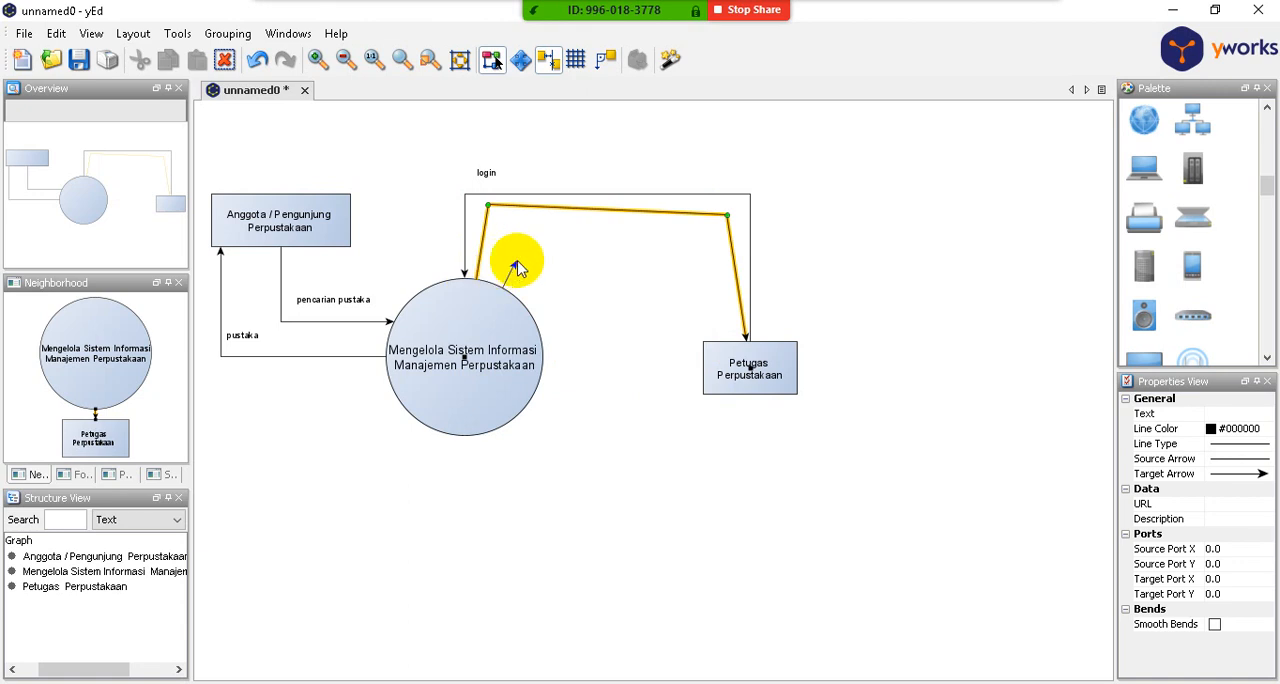
{"action": "left_click_drag", "start_coordinate": [516, 268], "coordinate": [490, 287]}
{"action": "left_click", "coordinate": [618, 310]}
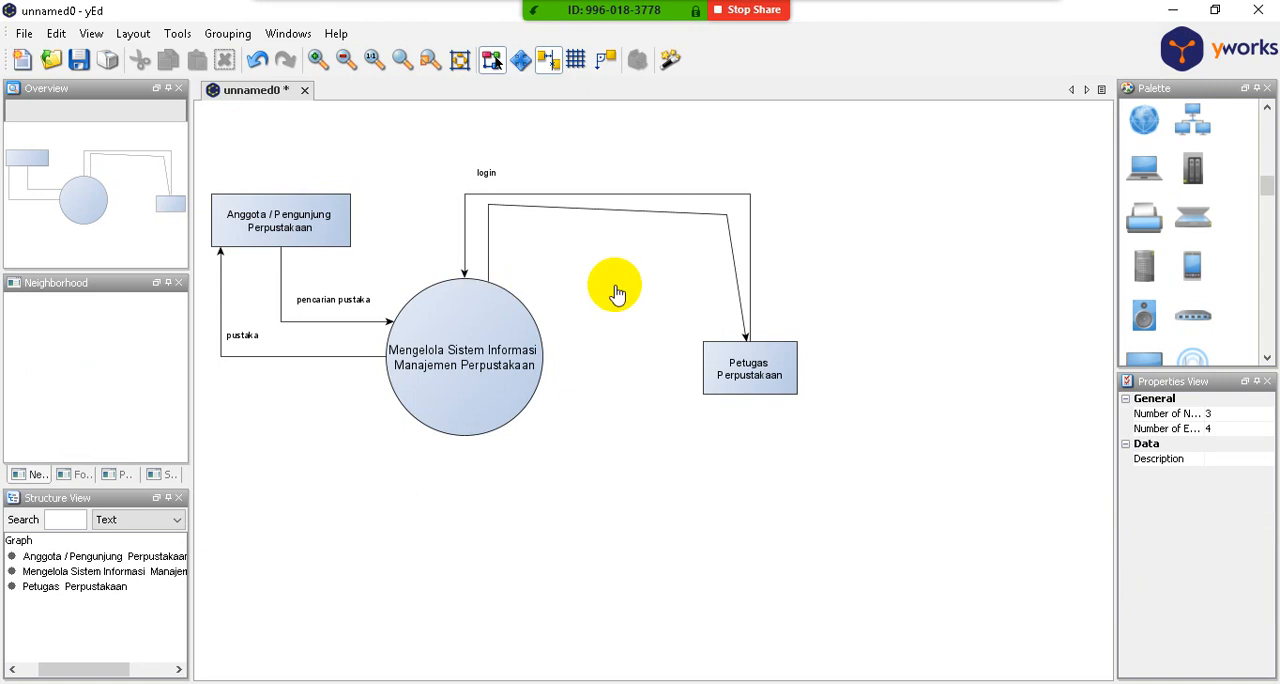
- Shift the return arrow's end slightly left on the rectangle and square its second bend at about X 315, Y -95
{"action": "left_click", "coordinate": [741, 293]}
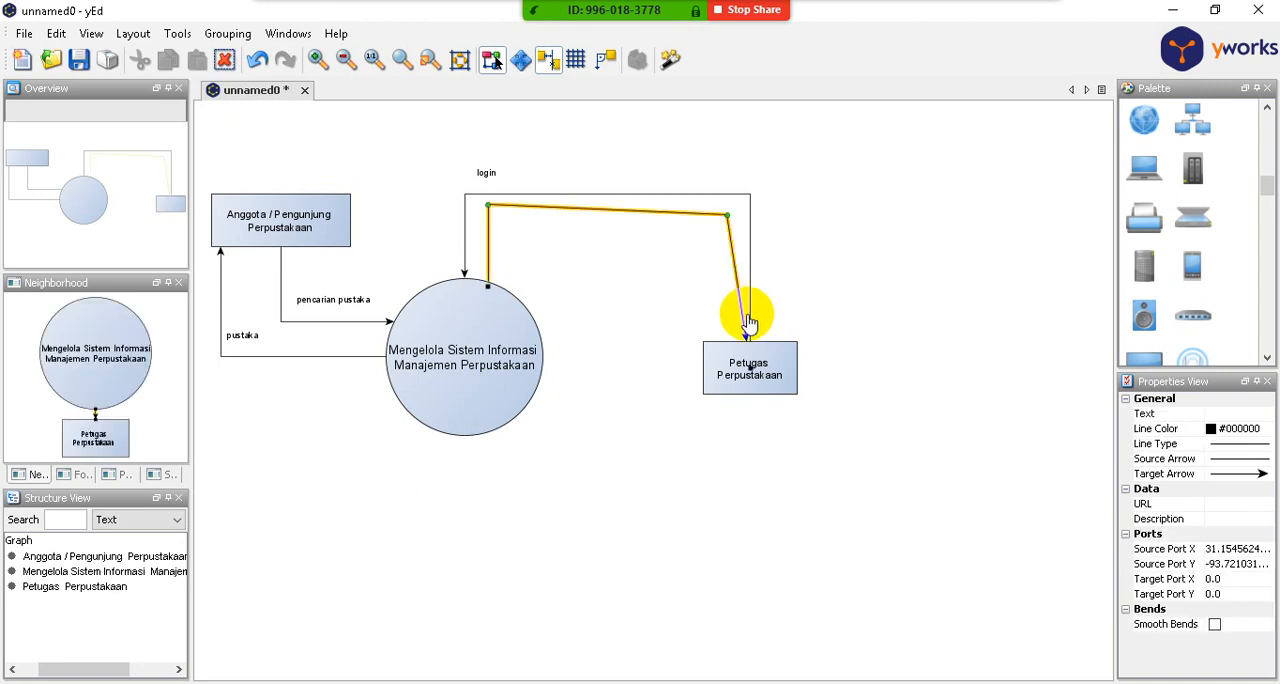
{"action": "left_click_drag", "start_coordinate": [749, 345], "coordinate": [737, 338]}
{"action": "left_click", "coordinate": [726, 216]}
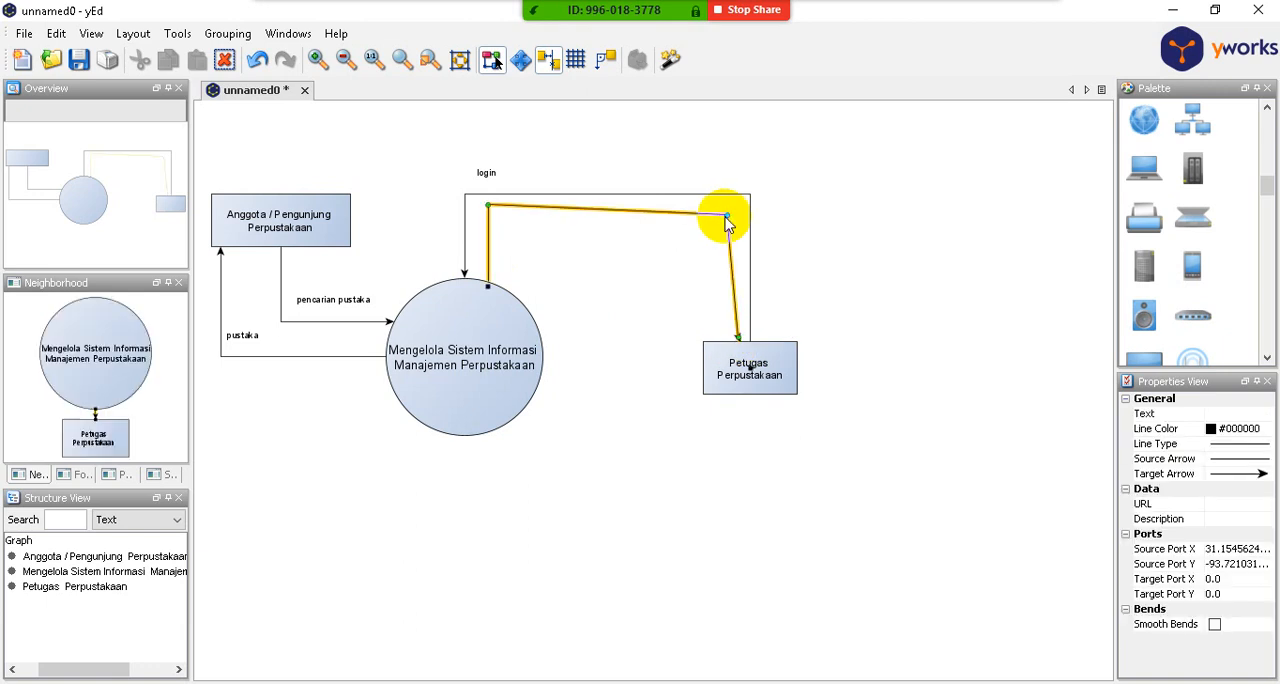
{"action": "left_click_drag", "start_coordinate": [728, 216], "coordinate": [738, 205]}
{"action": "left_click", "coordinate": [577, 242]}
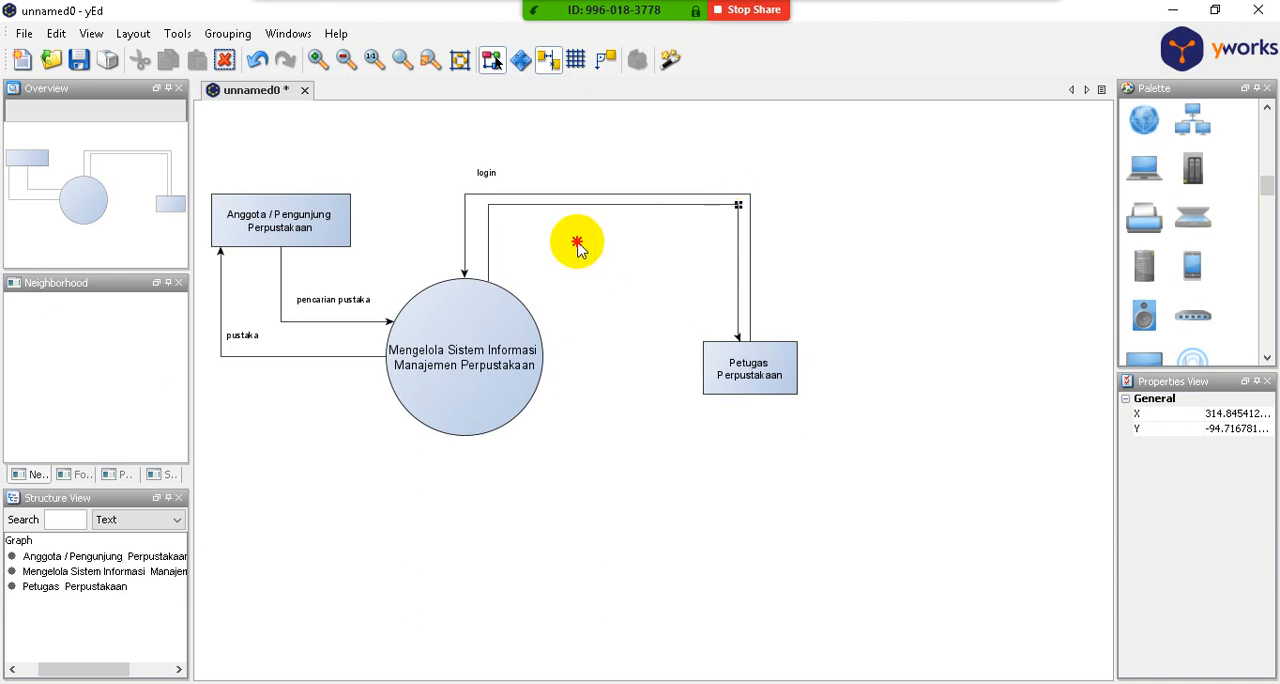
- Add a bend at about X 125 on the return arrow's horizontal segment and lower its left bend to about Y -71
{"action": "left_click", "coordinate": [598, 206]}
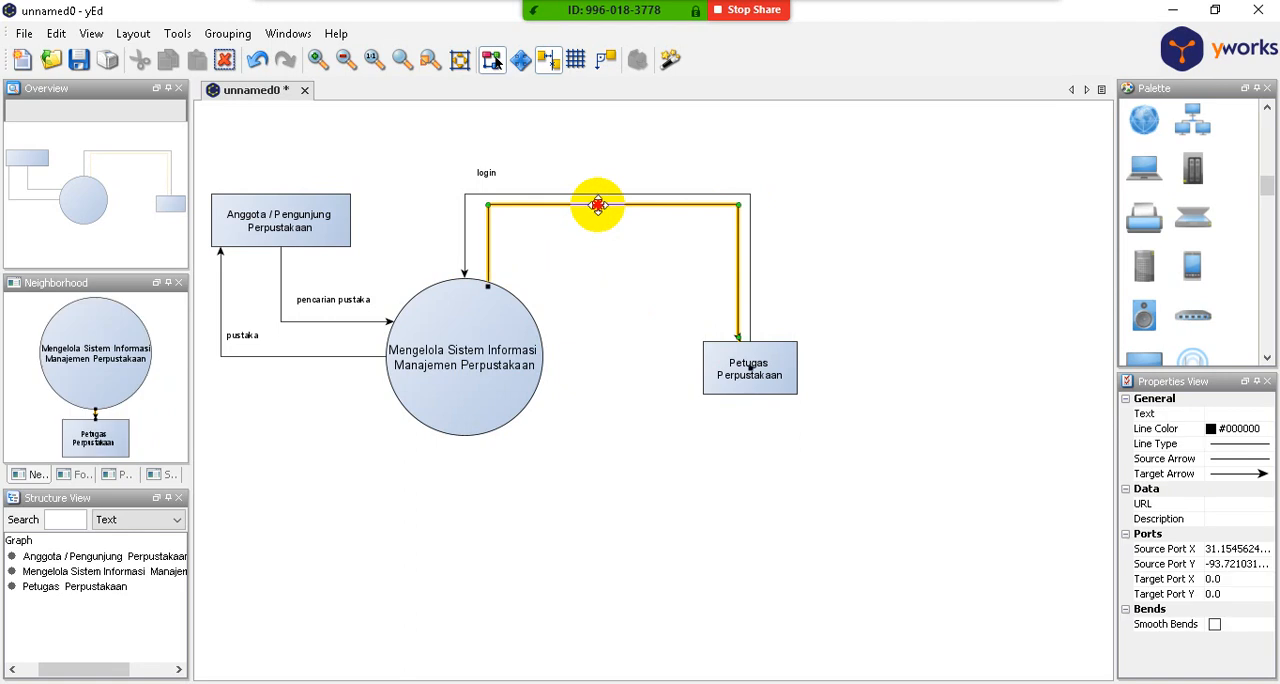
{"action": "mouse_move", "coordinate": [598, 206]}
{"action": "left_mouse_down"}
{"action": "mouse_move", "coordinate": [597, 221]}
{"action": "mouse_move", "coordinate": [595, 206]}
{"action": "left_mouse_up"}
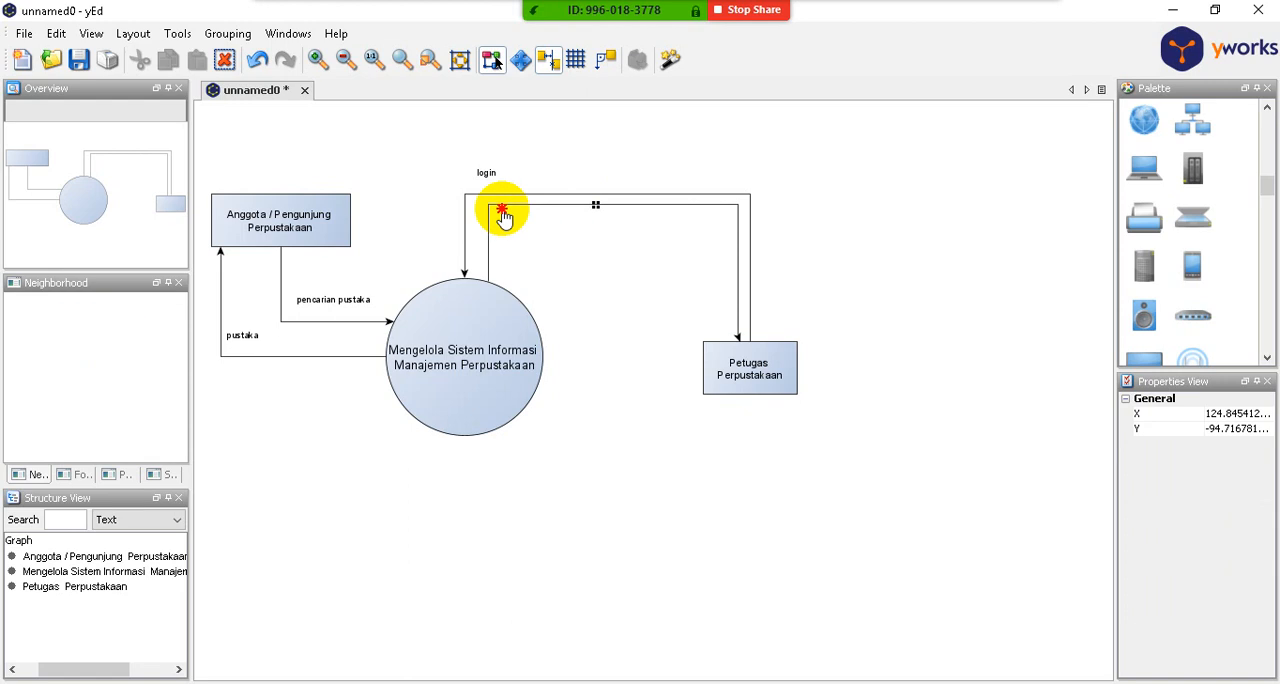
{"action": "left_click", "coordinate": [503, 207]}
{"action": "left_click_drag", "start_coordinate": [489, 206], "coordinate": [488, 222]}
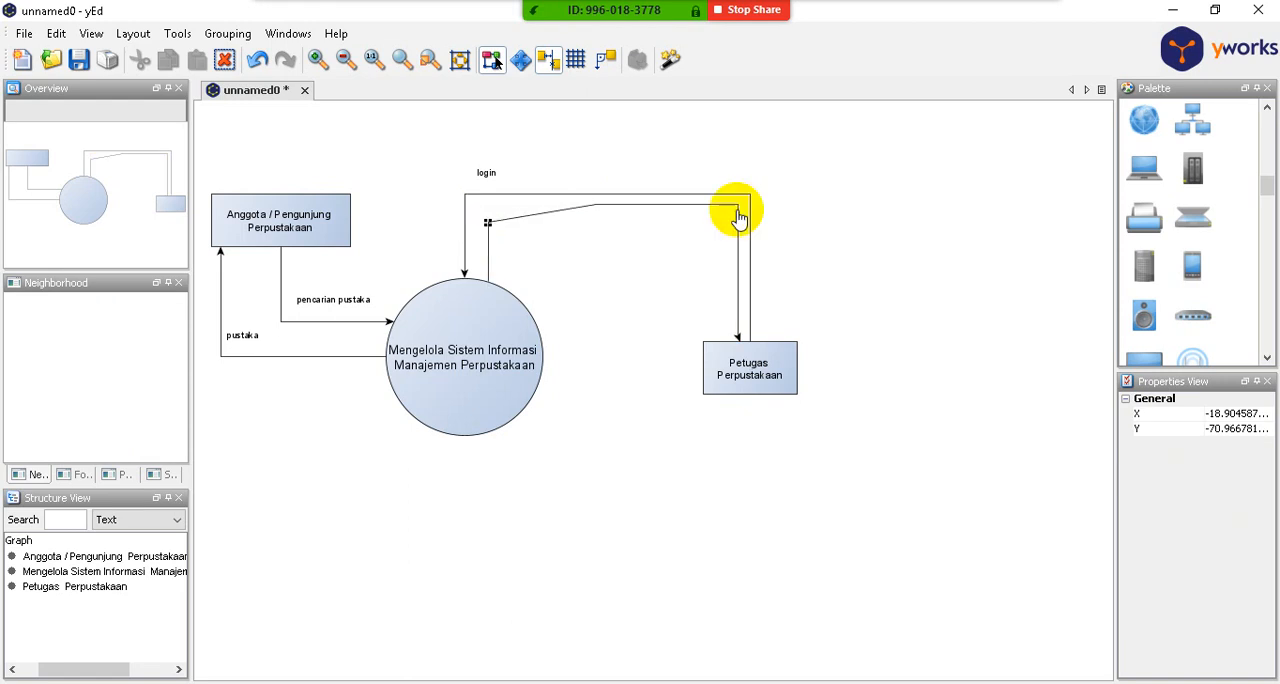
- Delete the extra middle bend from the return arrow
{"action": "left_click", "coordinate": [616, 205]}
{"action": "left_click", "coordinate": [593, 205]}
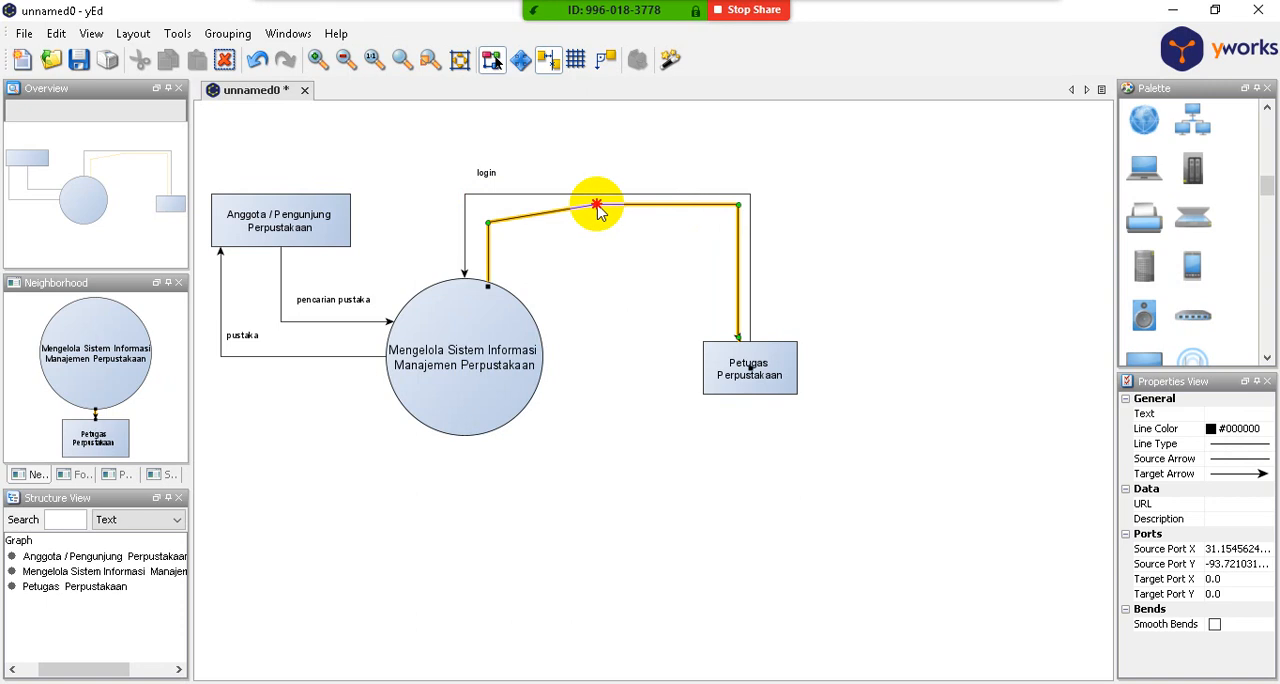
{"action": "right_click", "coordinate": [595, 206]}
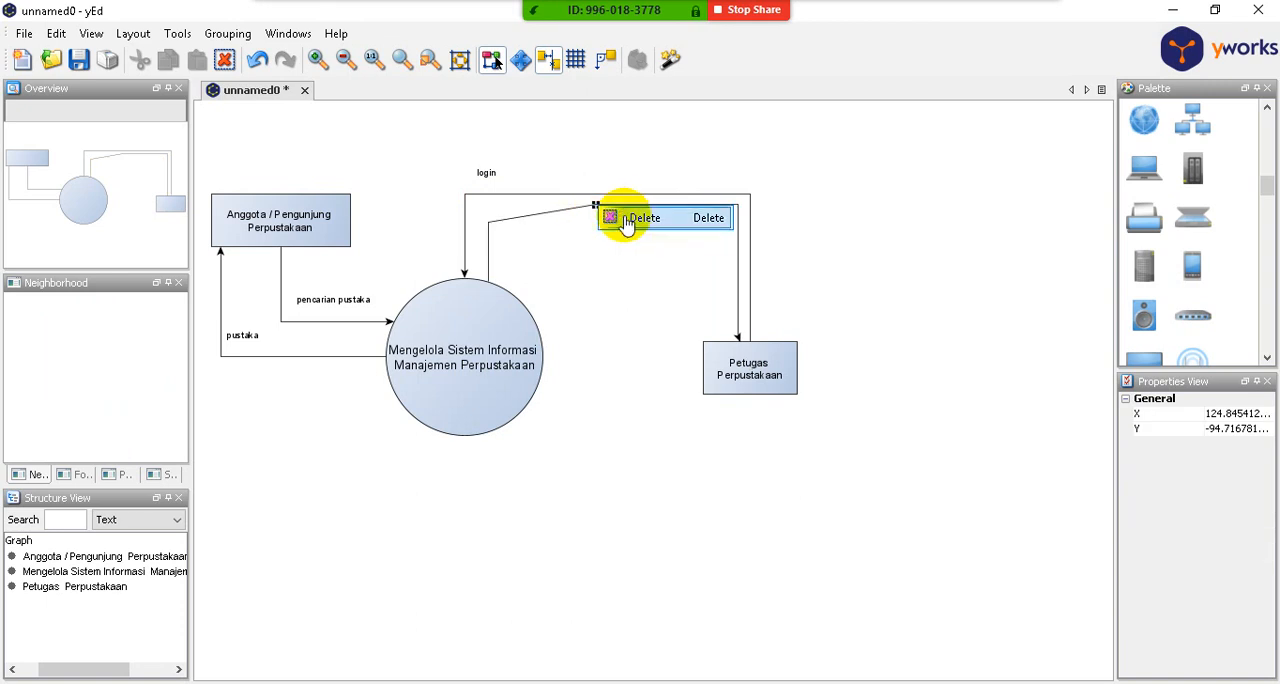
{"action": "left_click", "coordinate": [626, 220]}
- Lower the return arrow's right bend level with its left bend and select the arrow
{"action": "left_click", "coordinate": [739, 205]}
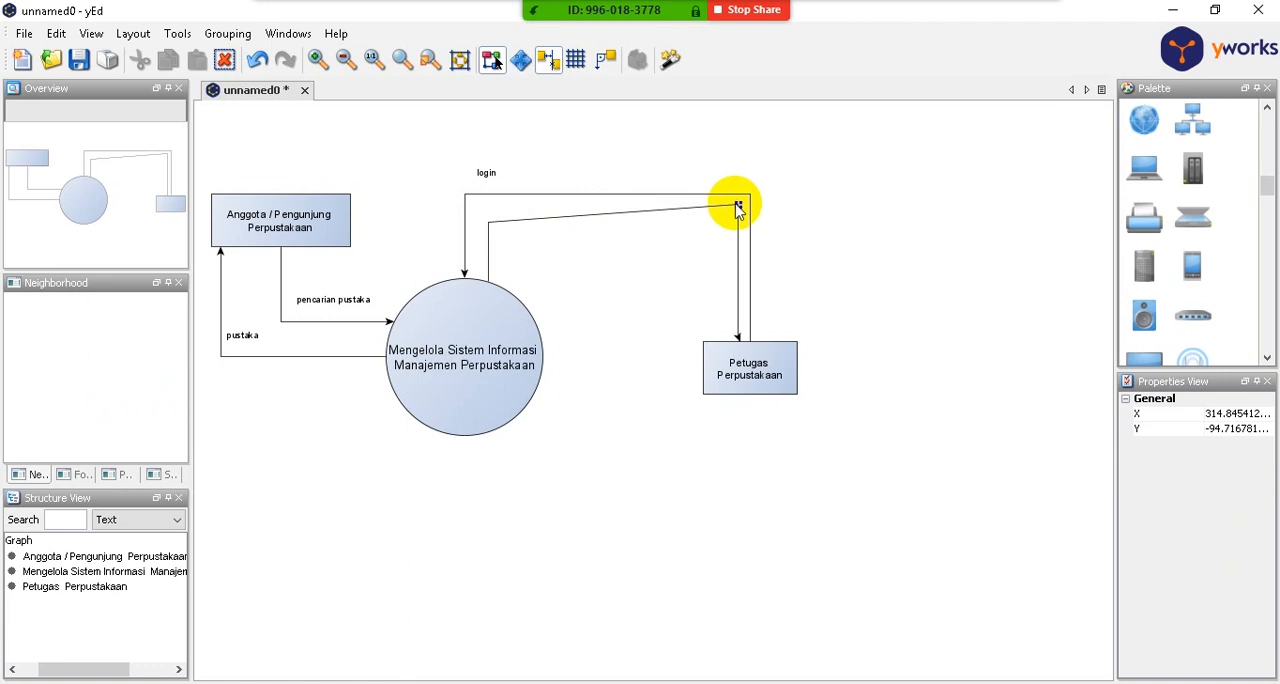
{"action": "left_click_drag", "start_coordinate": [739, 205], "coordinate": [739, 223]}
{"action": "left_click", "coordinate": [600, 222]}
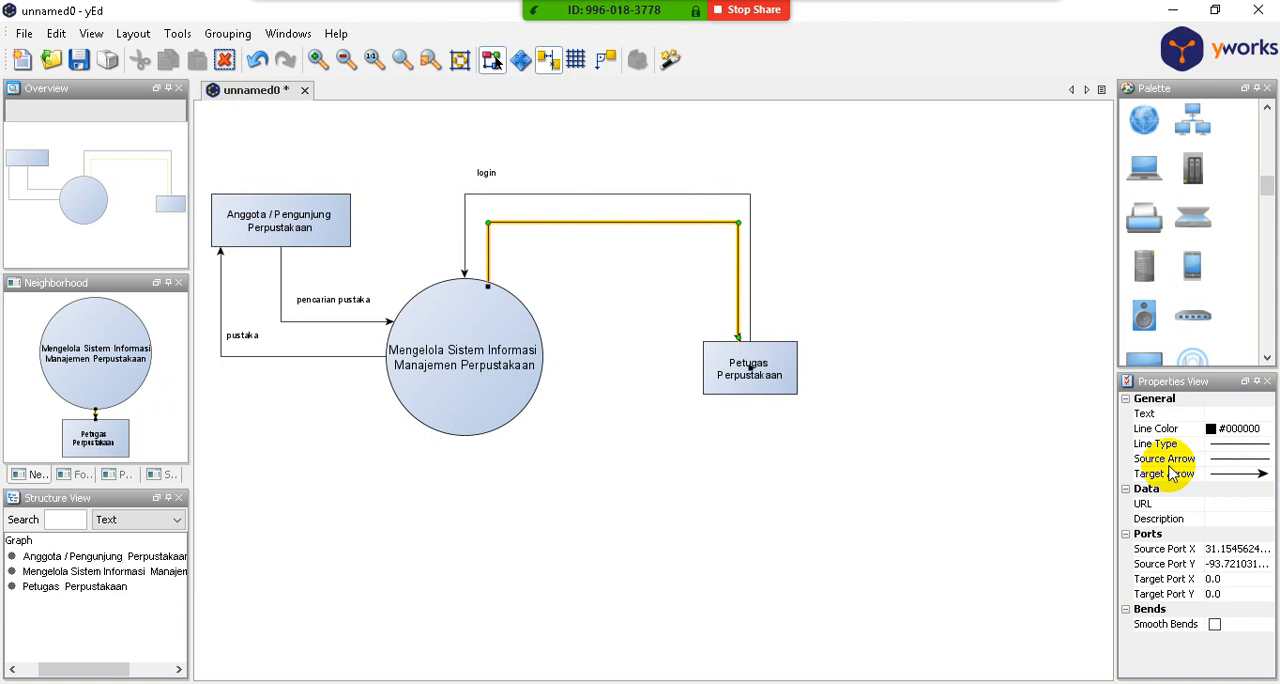
- Label the return arrow from the circle to the Petugas Perpustakaan rectangle "pesan login/logout"
{"action": "left_click", "coordinate": [1185, 415]}
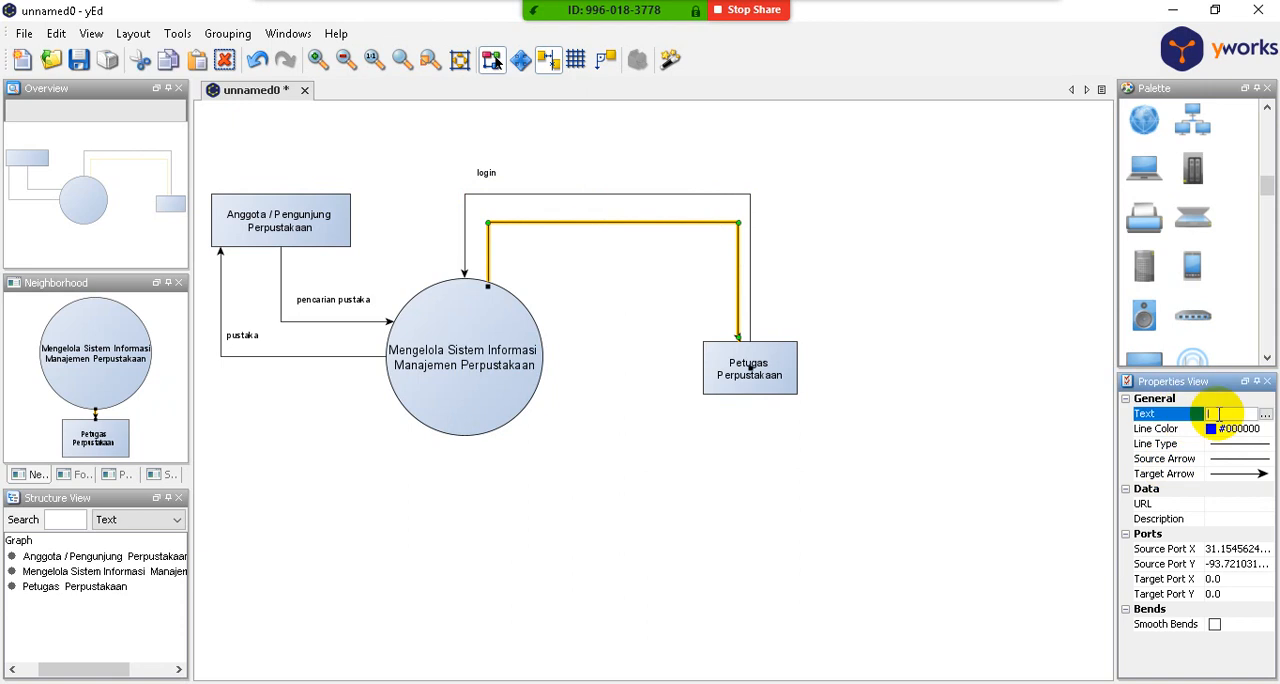
{"action": "type", "text": "pesan "}
{"action": "type", "text": "login"}
{"action": "type", "text": "/logo"}
{"action": "type", "text": "ut"}
{"action": "left_click", "coordinate": [870, 313]}
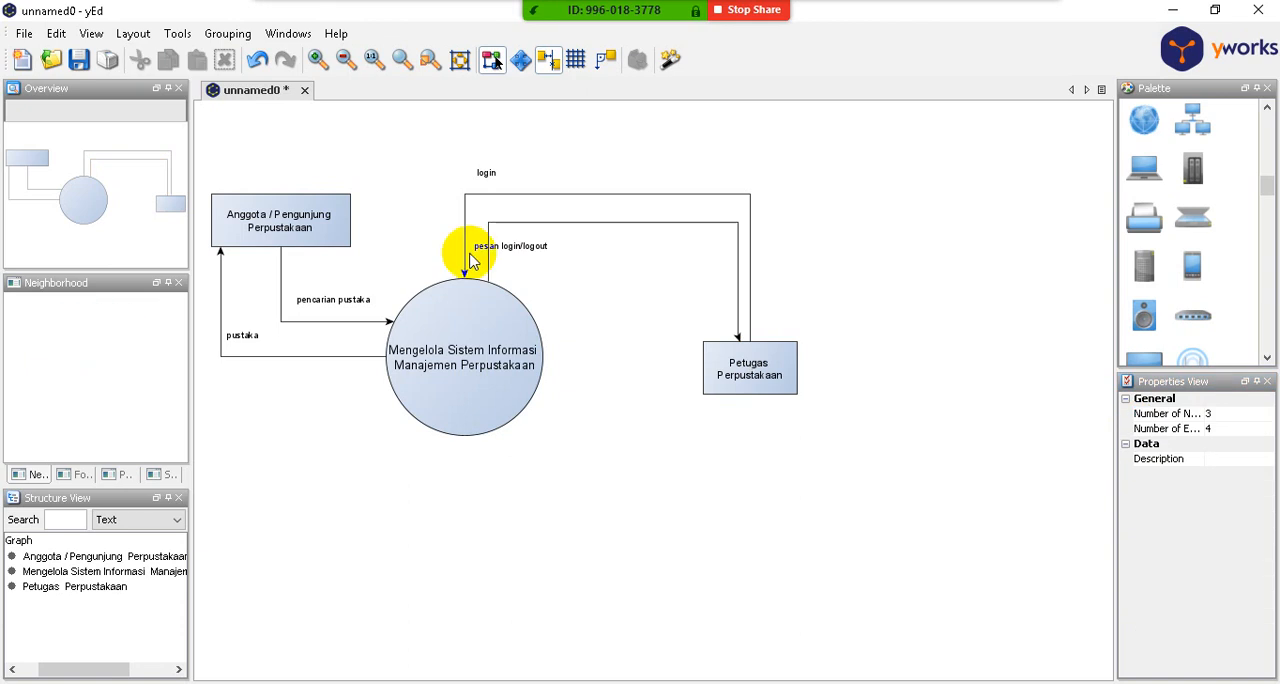
- Move the "pesan login/logout" label up onto the left part of the return arrow's horizontal segment
{"action": "left_click", "coordinate": [512, 249]}
{"action": "mouse_move", "coordinate": [514, 246]}
{"action": "left_mouse_down"}
{"action": "mouse_move", "coordinate": [526, 238]}
{"action": "mouse_move", "coordinate": [500, 247]}
{"action": "mouse_move", "coordinate": [503, 221]}
{"action": "mouse_move", "coordinate": [523, 220]}
{"action": "mouse_move", "coordinate": [514, 229]}
{"action": "left_mouse_up"}
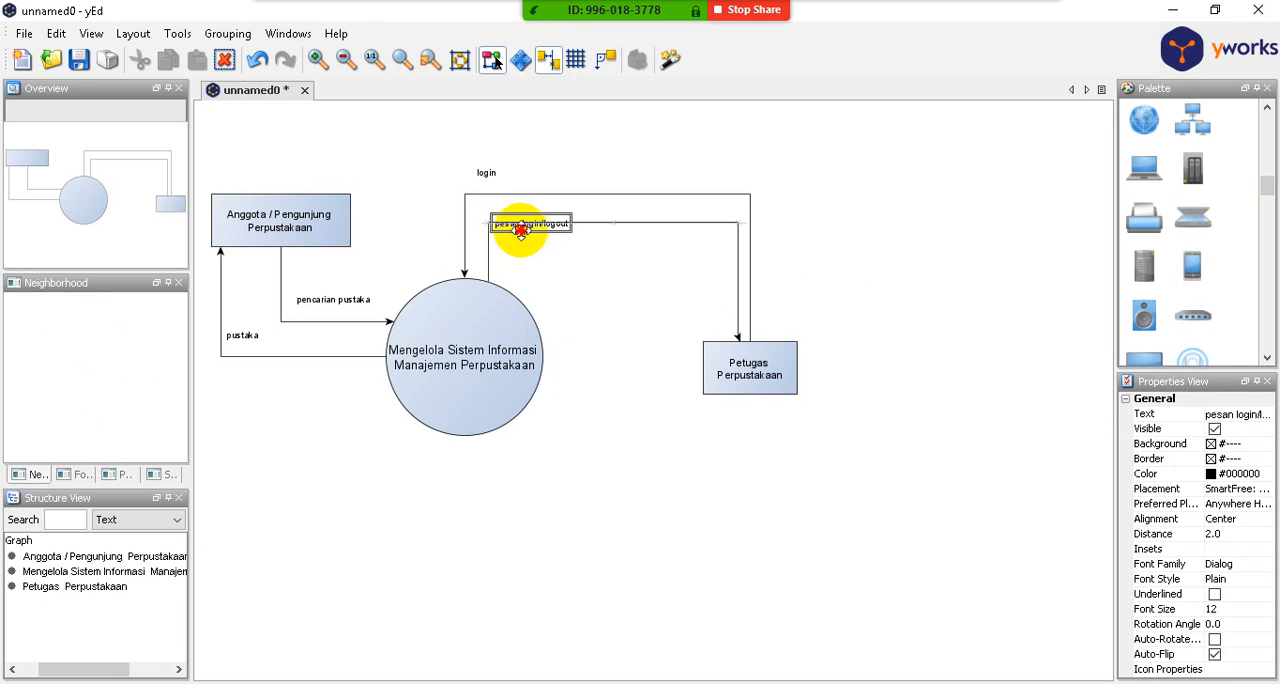
{"action": "left_click", "coordinate": [593, 250]}
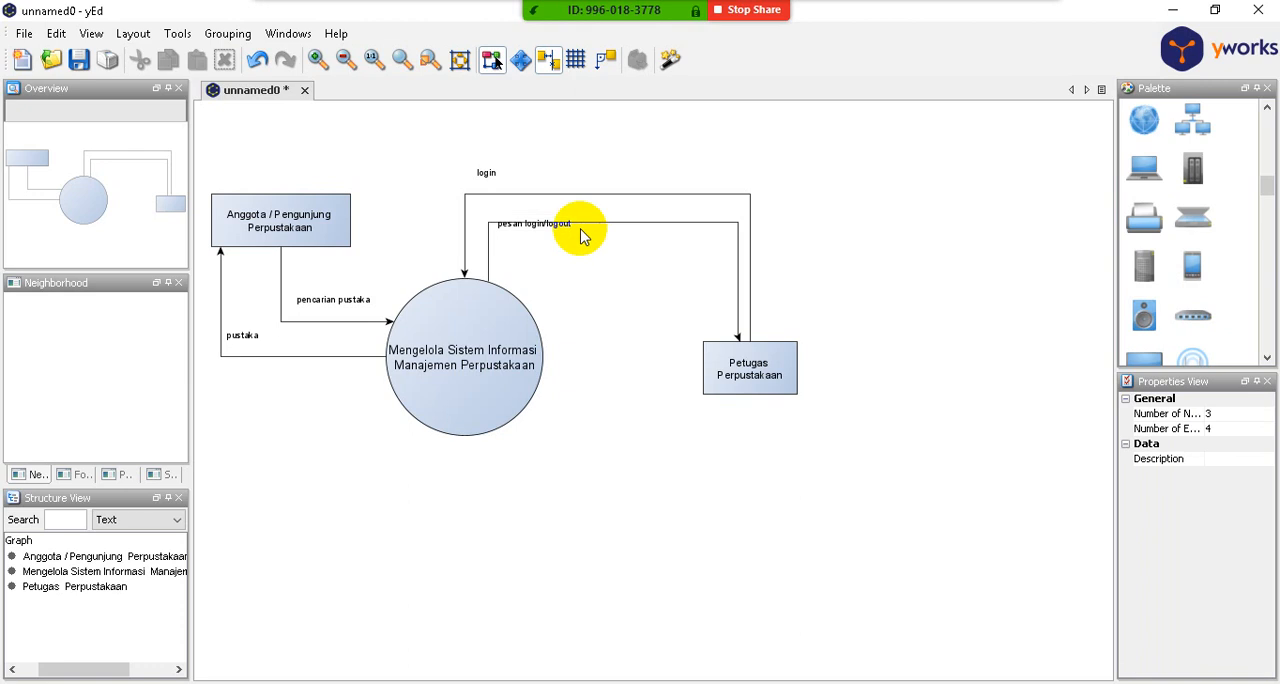
- Widen the properties area and set the "pesan login/logout" label's placement model to Center Slider with the Dynamic position
{"action": "left_click", "coordinate": [541, 222]}
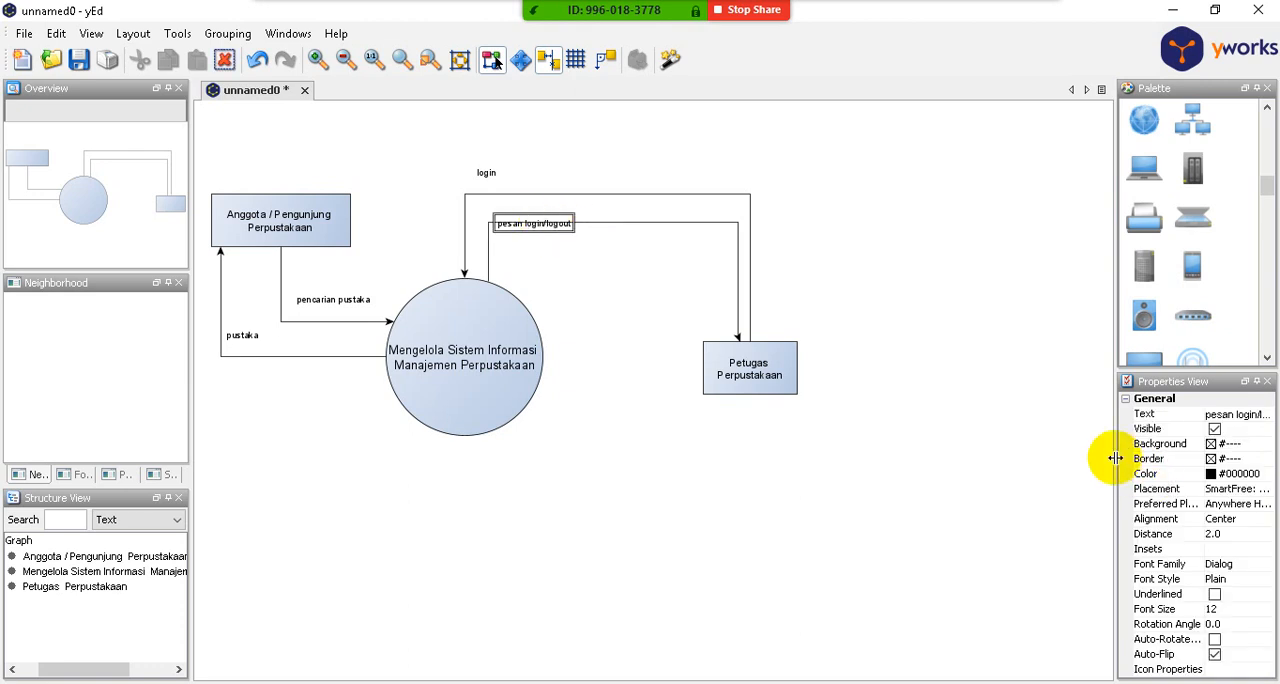
{"action": "left_click_drag", "start_coordinate": [1117, 456], "coordinate": [1065, 457]}
{"action": "left_click", "coordinate": [1207, 490]}
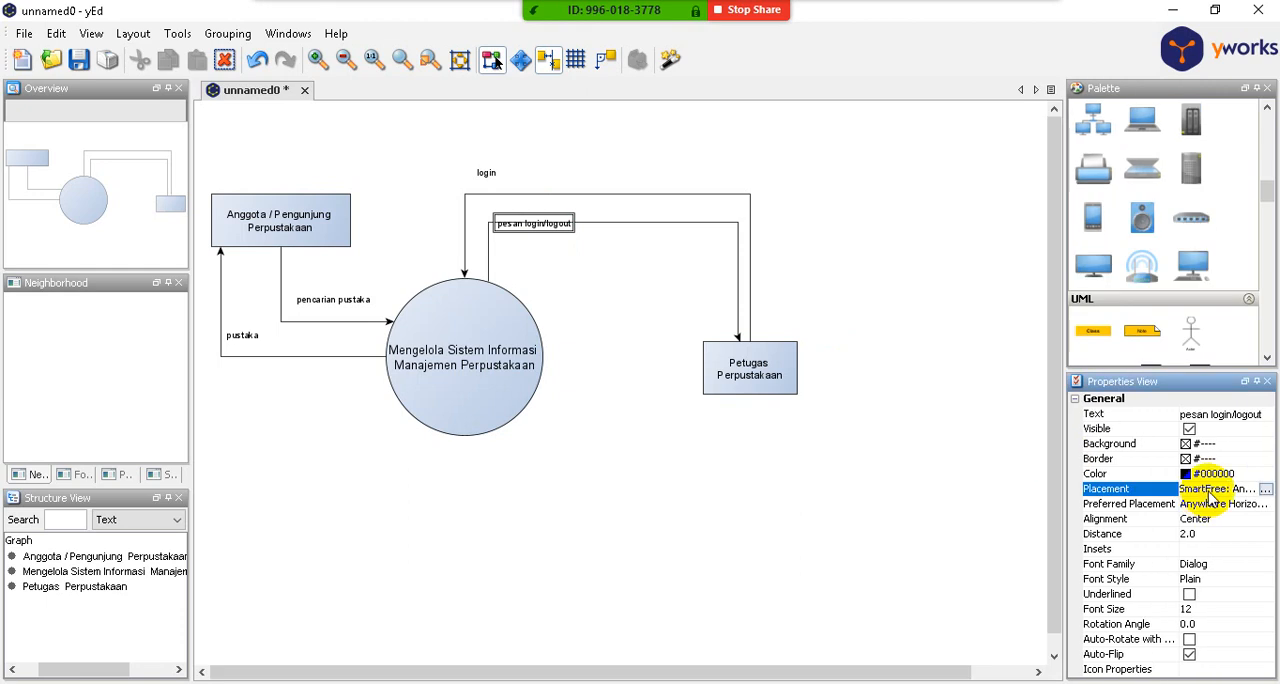
{"action": "left_click", "coordinate": [1265, 488]}
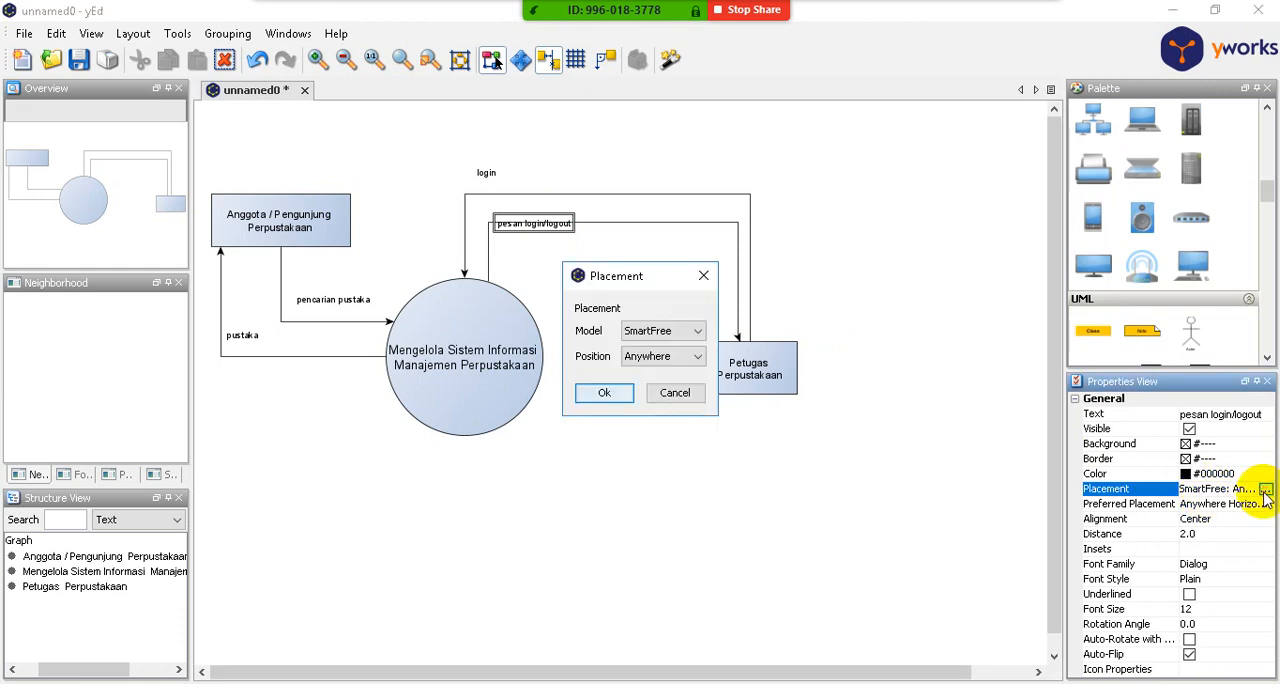
{"action": "left_click", "coordinate": [697, 332]}
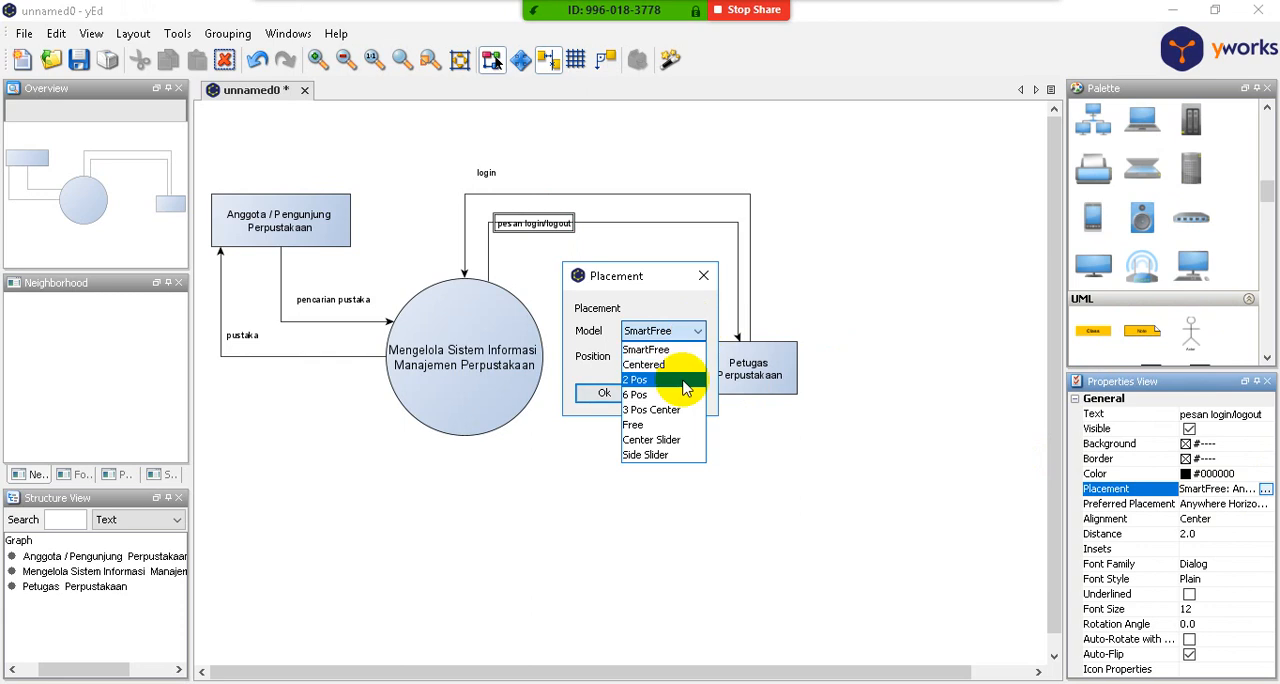
{"action": "left_click", "coordinate": [682, 440]}
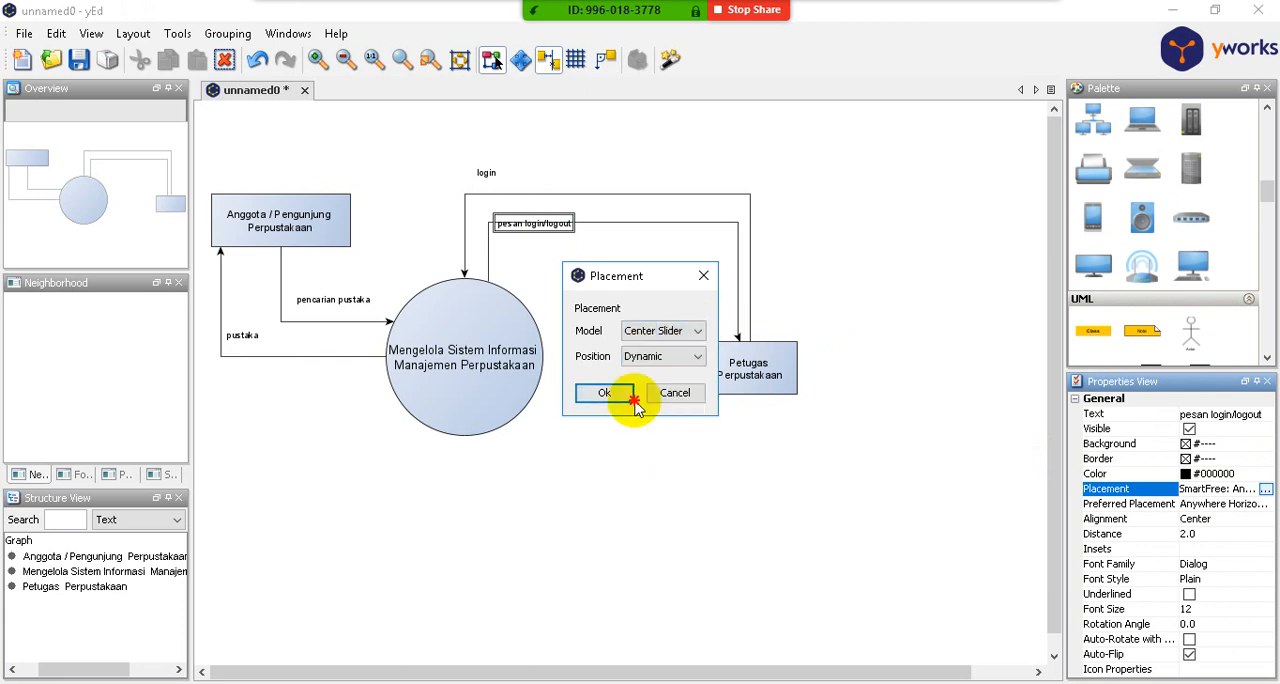
{"action": "left_click", "coordinate": [603, 392]}
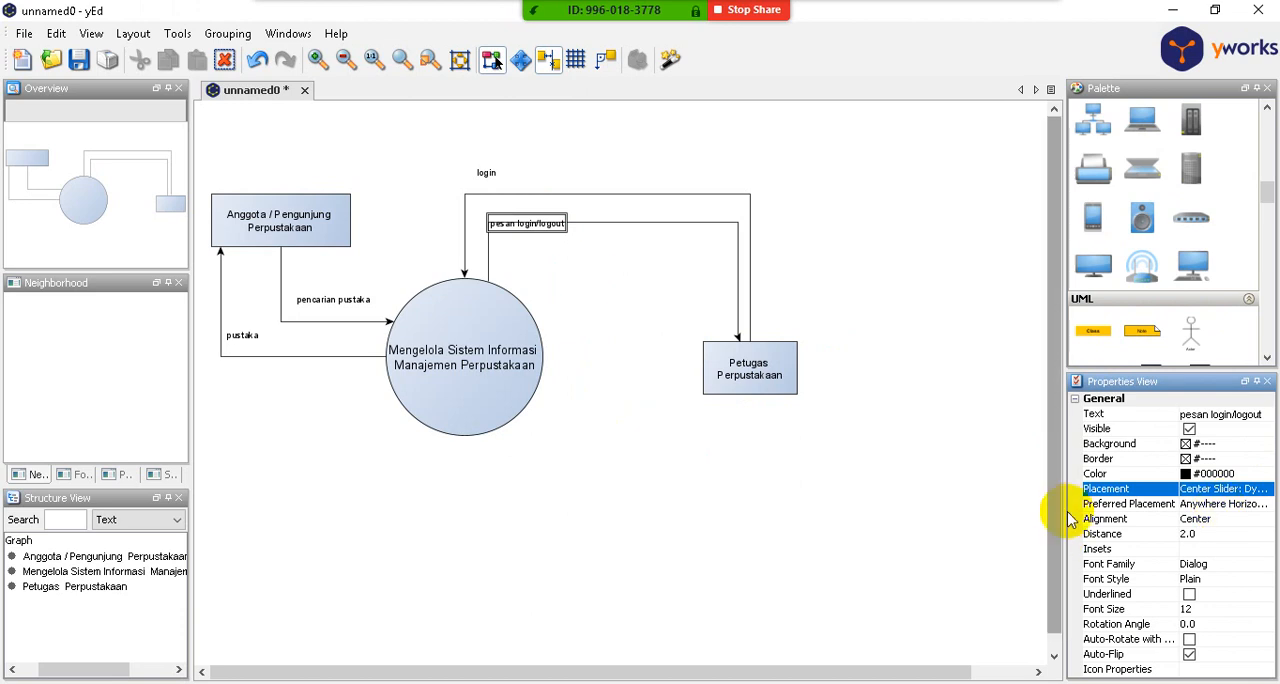
- Enlarge the placement dialog and change the "pesan login/logout" label's placement model to Centered
{"action": "left_click", "coordinate": [1219, 500]}
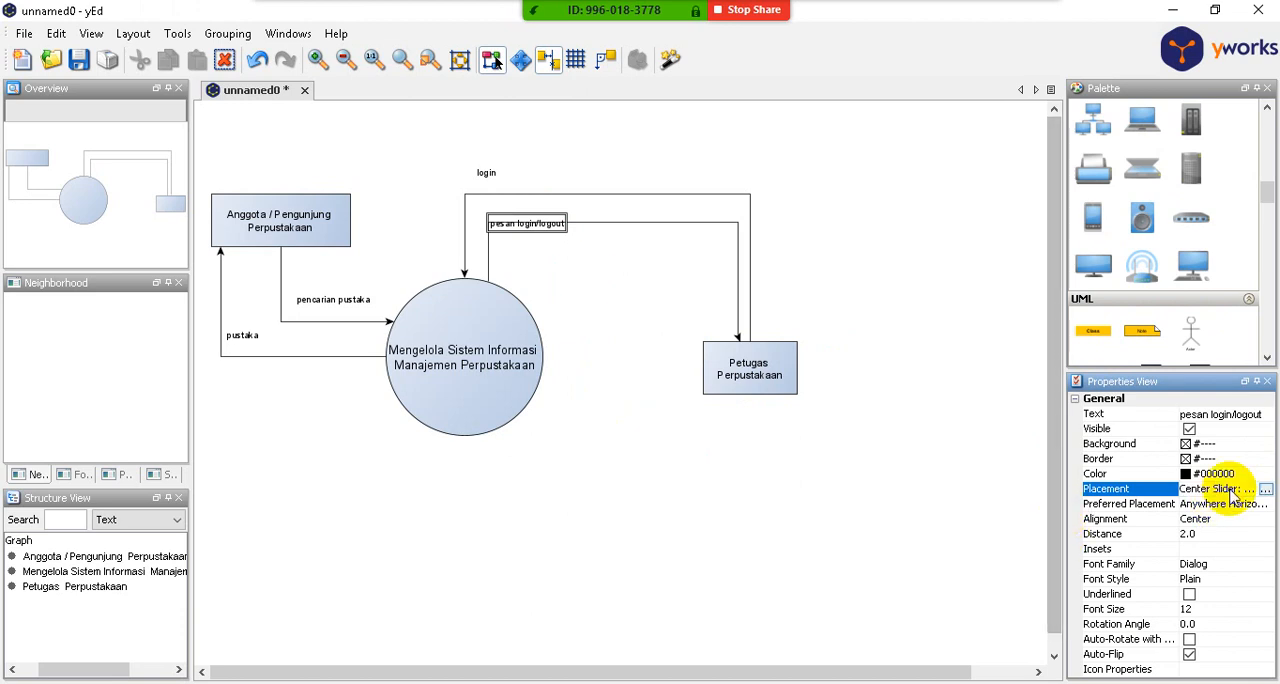
{"action": "left_click", "coordinate": [1265, 489]}
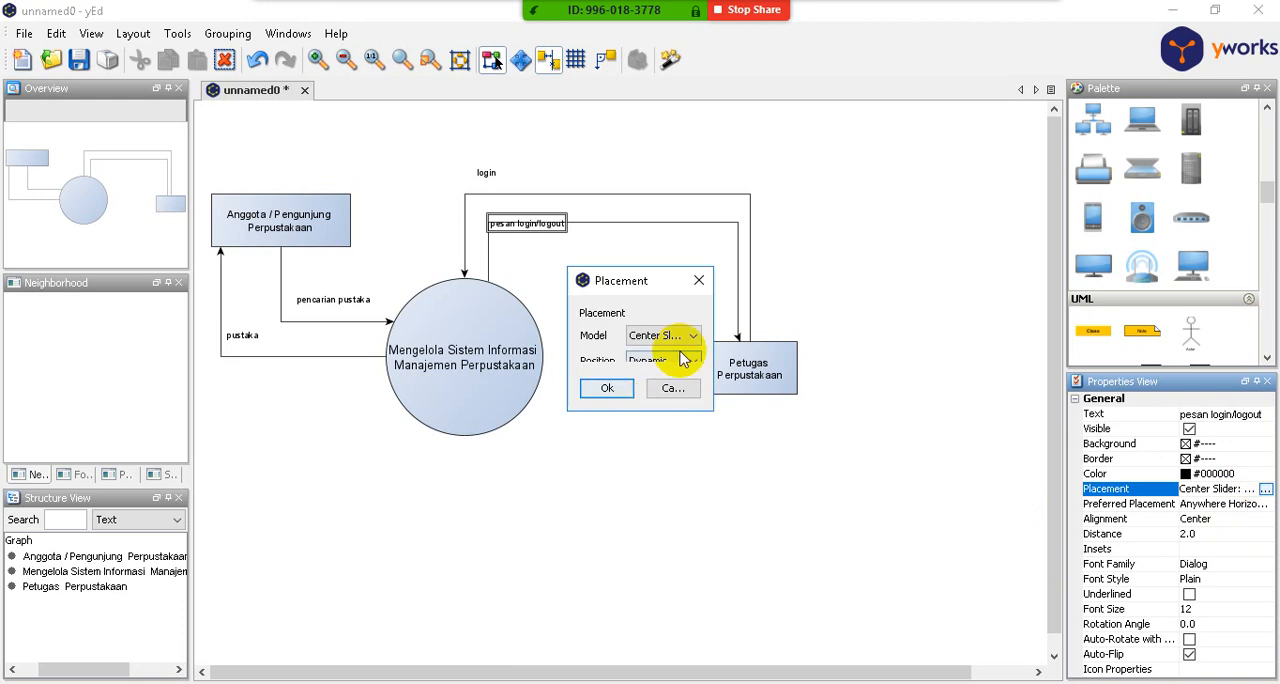
{"action": "left_click", "coordinate": [706, 410]}
{"action": "left_click_drag", "start_coordinate": [706, 410], "coordinate": [754, 540]}
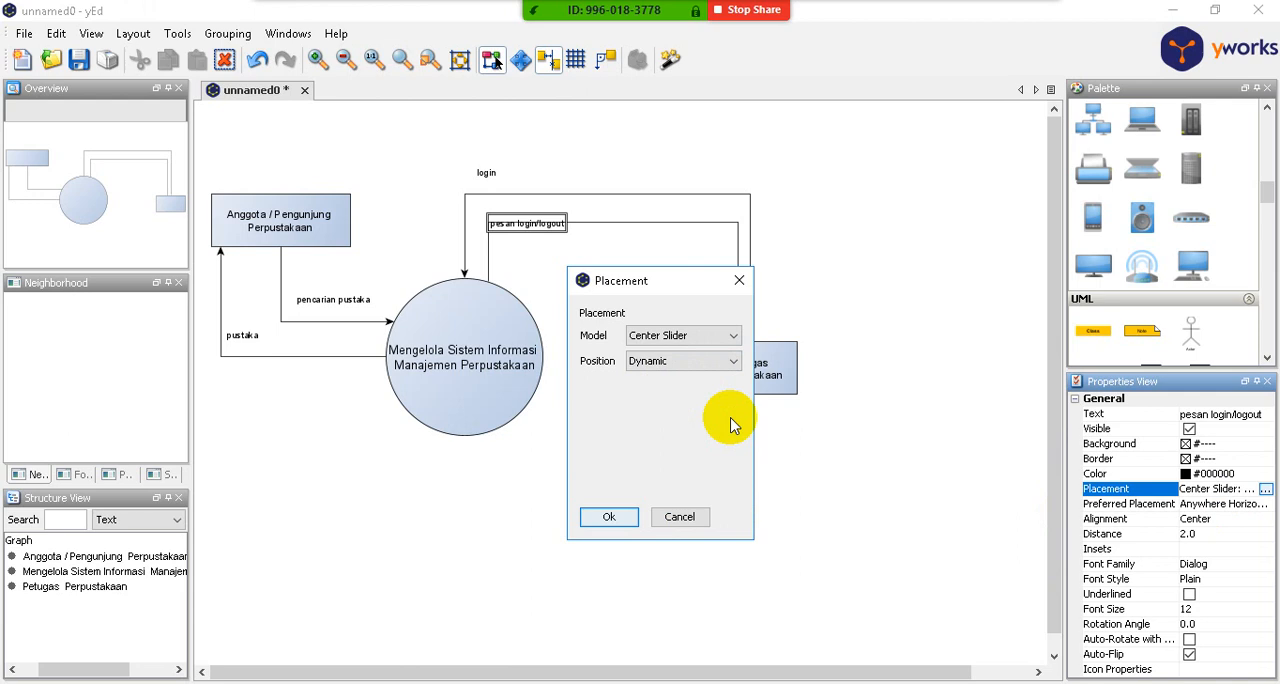
{"action": "left_click", "coordinate": [733, 361]}
{"action": "left_click", "coordinate": [735, 336]}
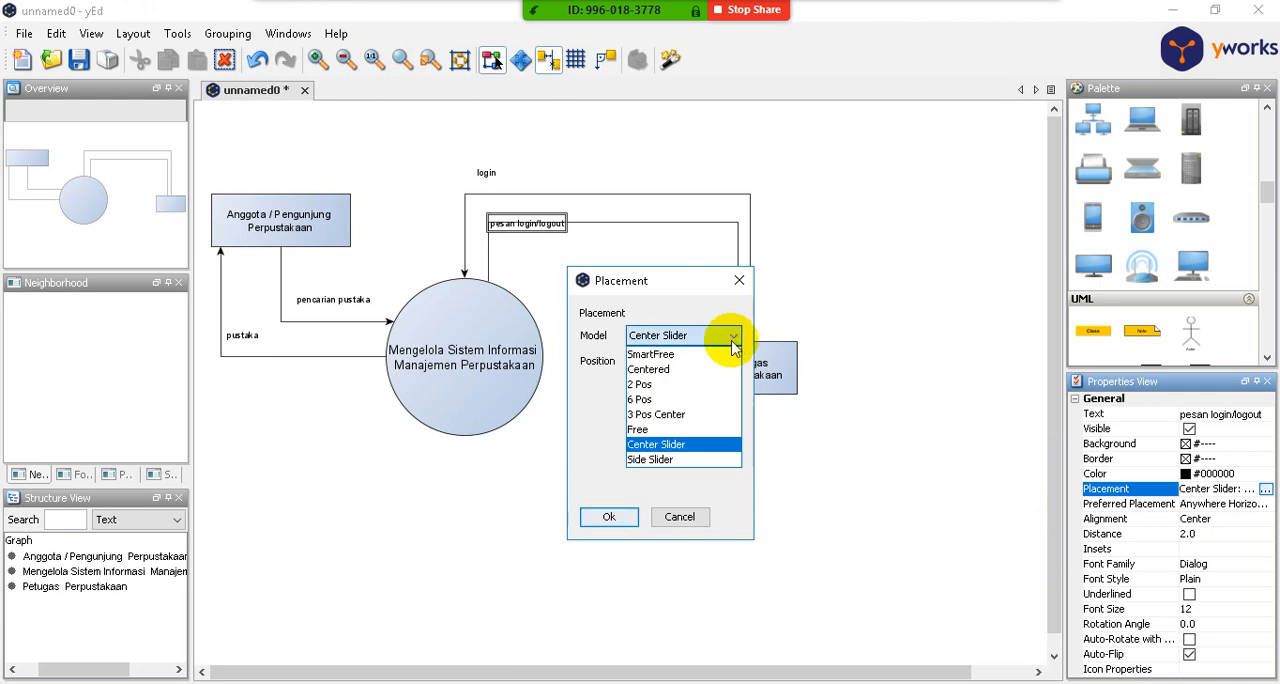
{"action": "left_click", "coordinate": [690, 369]}
{"action": "left_click", "coordinate": [612, 521]}
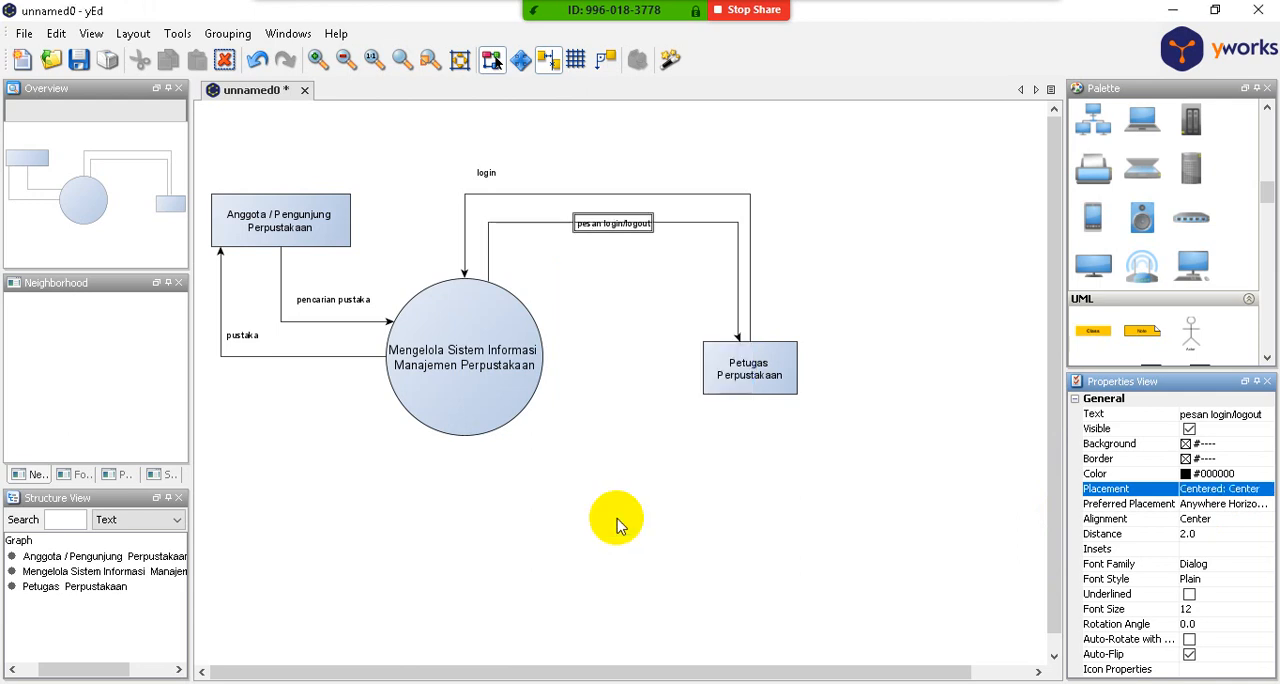
- Set the "pesan login/logout" label's placement to the 2 Pos model with the Head position
{"action": "left_click", "coordinate": [1266, 490]}
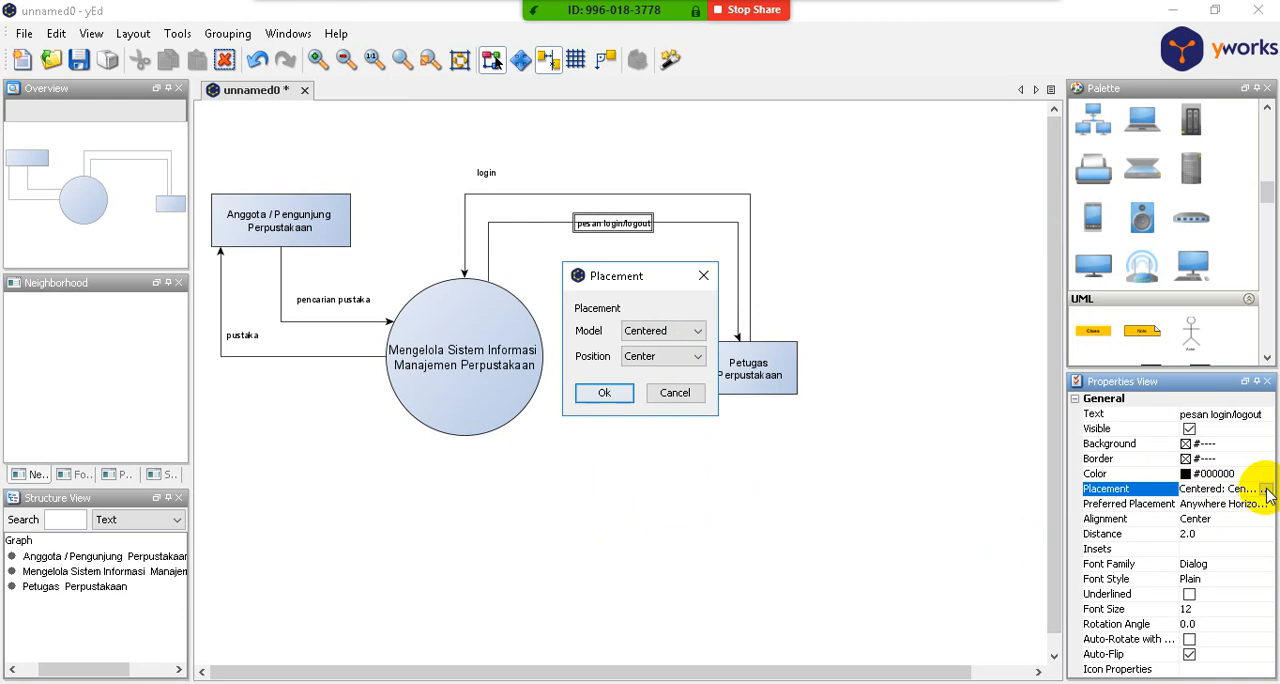
{"action": "left_click", "coordinate": [638, 328]}
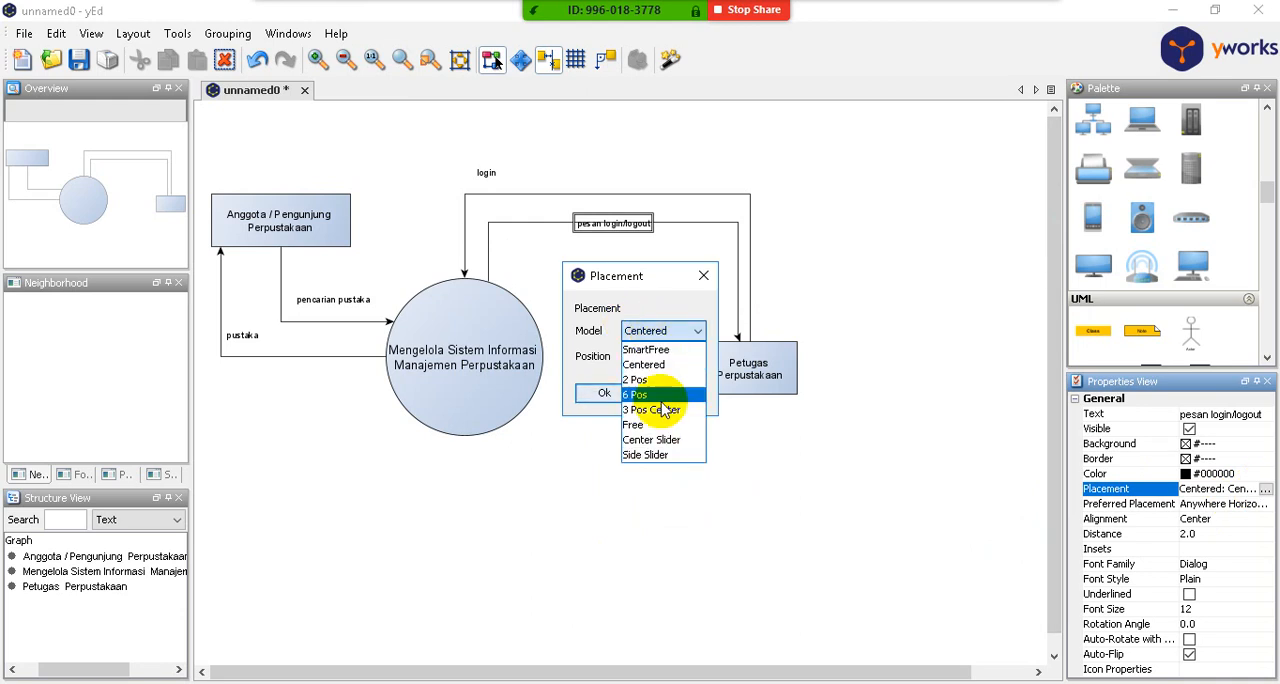
{"action": "left_click", "coordinate": [640, 380]}
{"action": "left_click", "coordinate": [606, 393]}
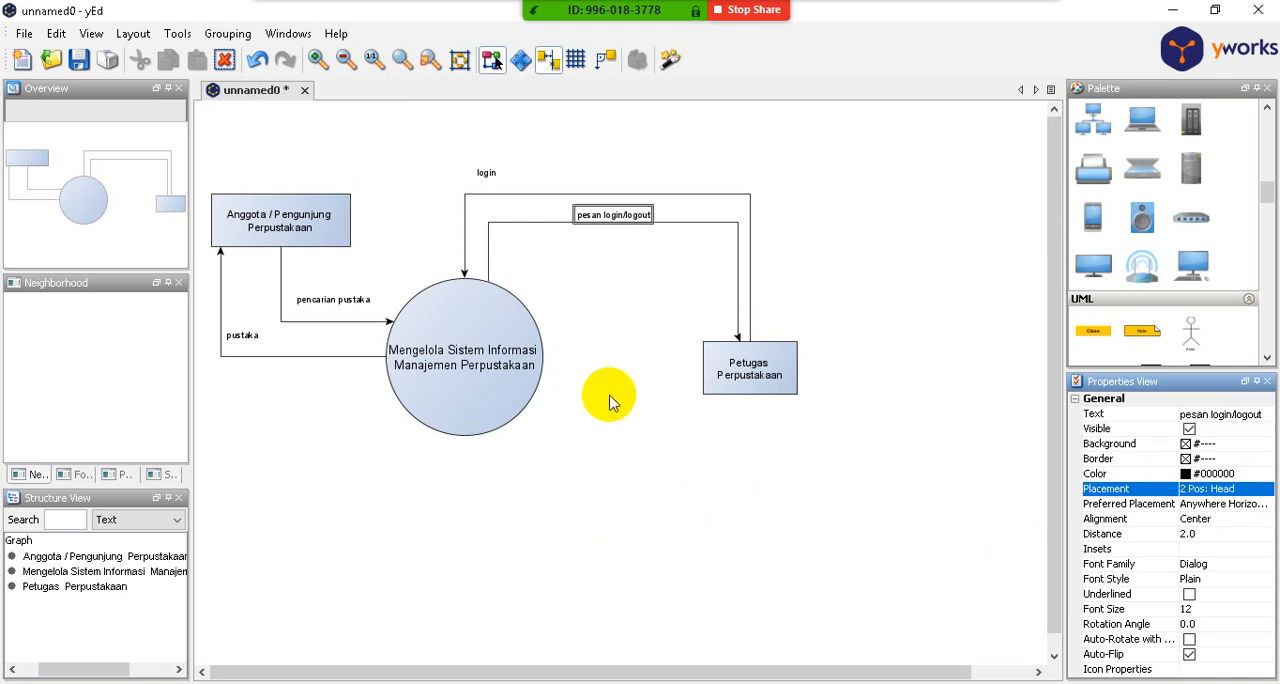
{"action": "left_click", "coordinate": [608, 306]}
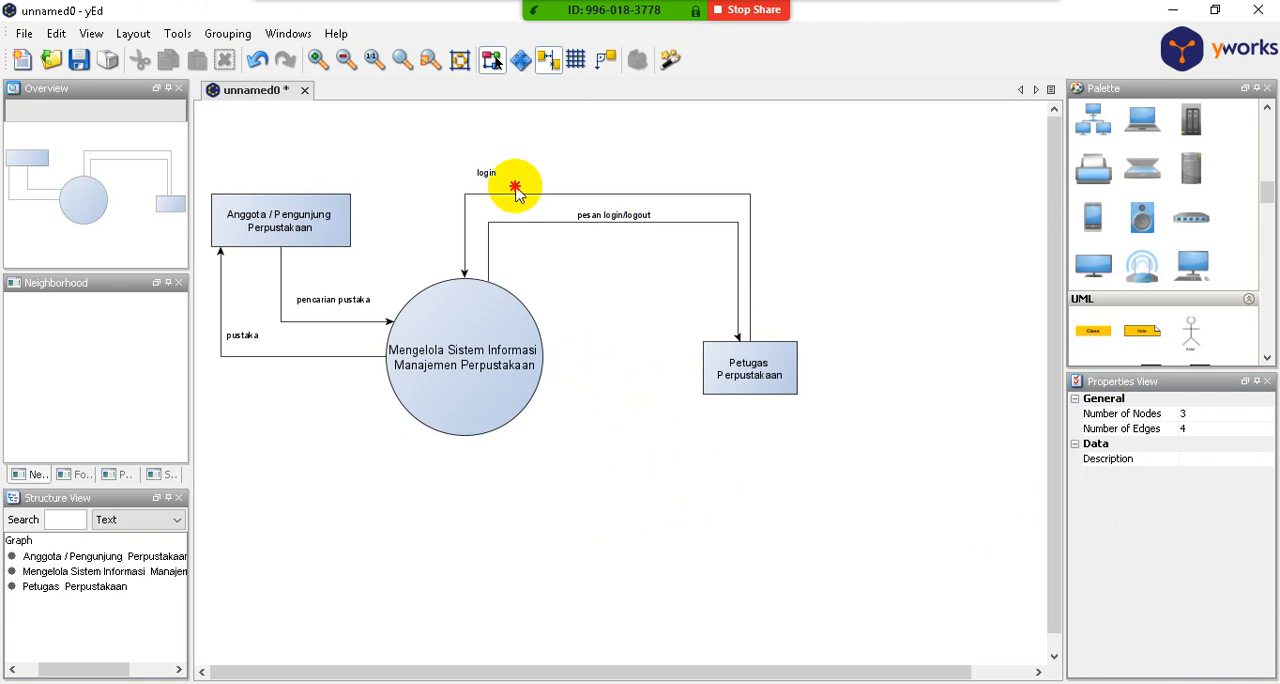
- Set the "login" label's placement to the 2 Pos model with the Head position
{"action": "left_click", "coordinate": [486, 172]}
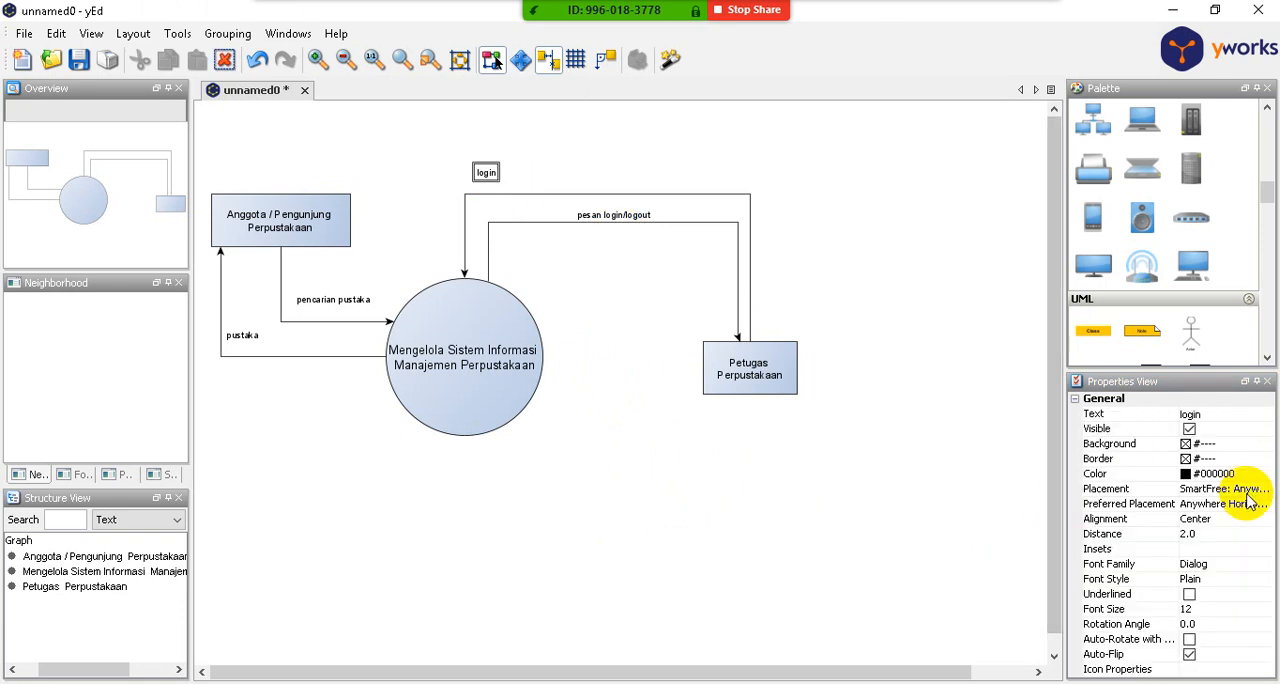
{"action": "left_click", "coordinate": [1250, 490]}
{"action": "left_click", "coordinate": [1265, 489]}
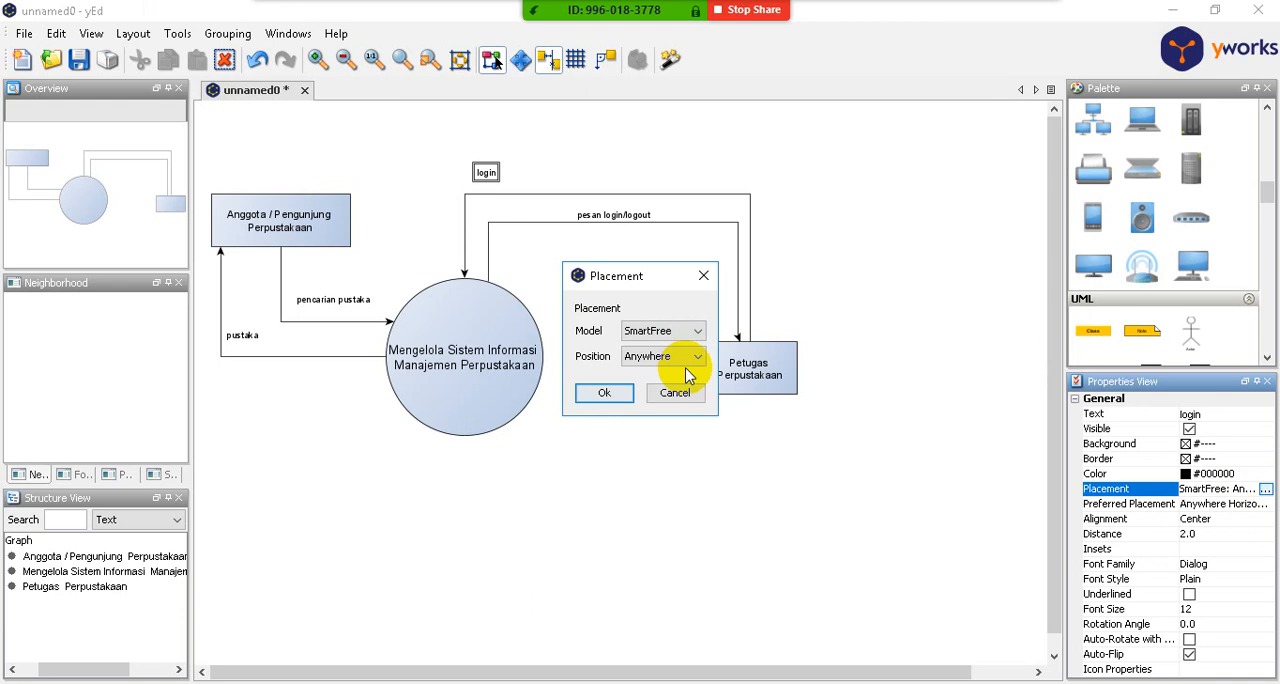
{"action": "left_click", "coordinate": [682, 332]}
{"action": "left_click", "coordinate": [638, 380]}
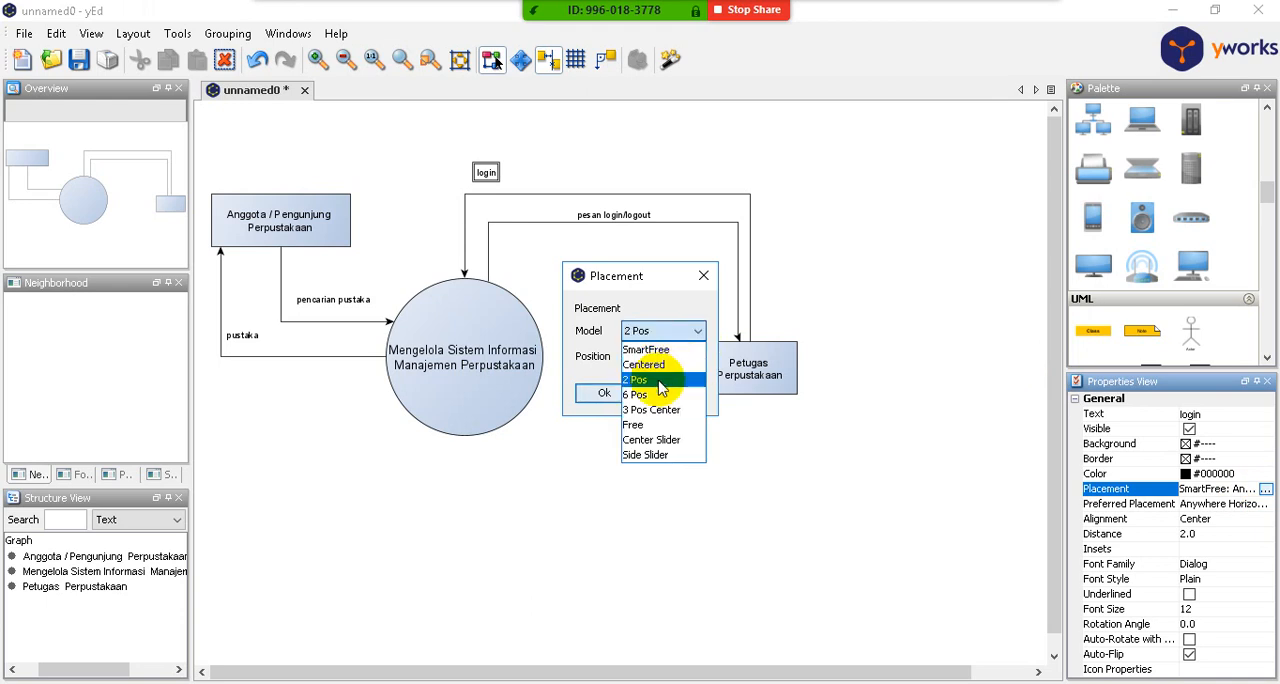
{"action": "left_click", "coordinate": [600, 393]}
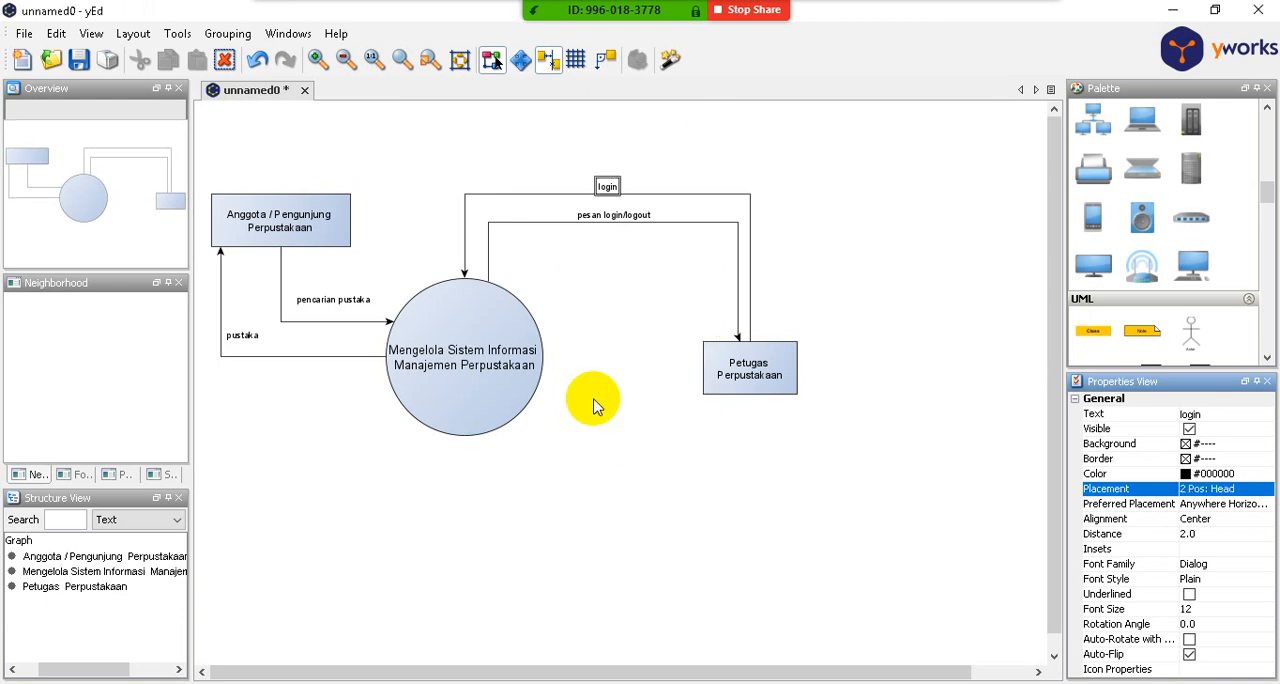
{"action": "left_click", "coordinate": [716, 140]}
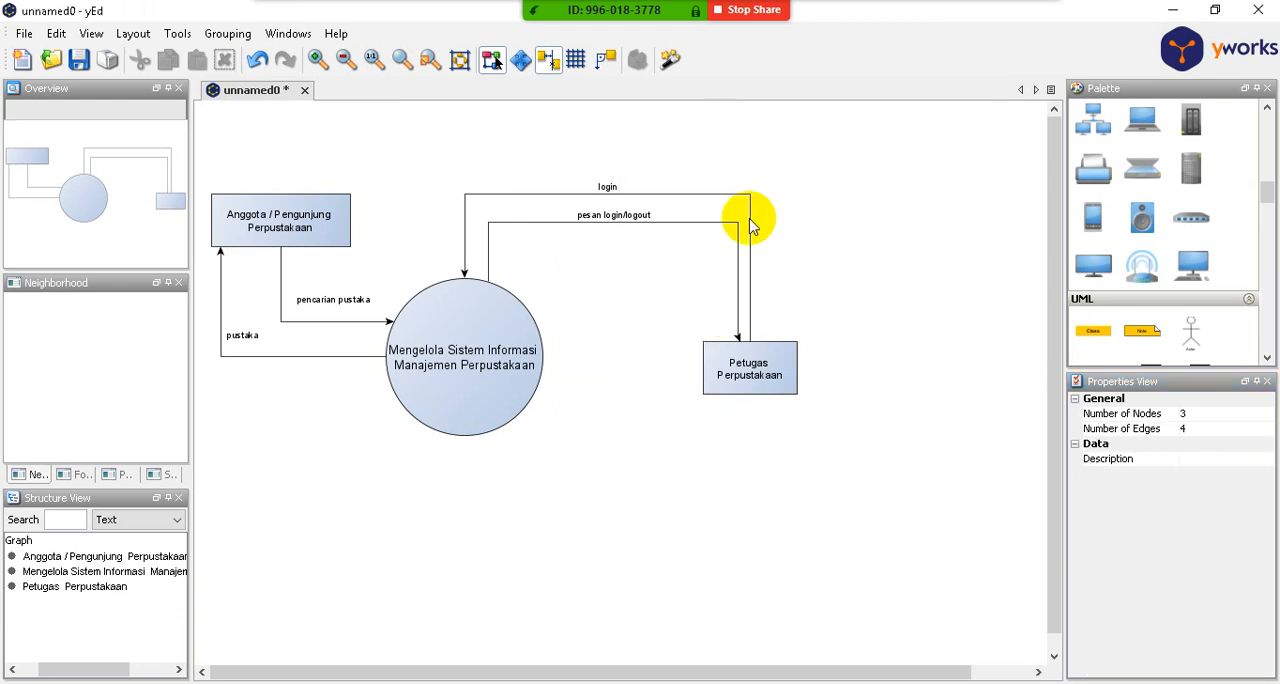
- Set the placement of the "pencarian pustaka" arrow's label to the 2 Pos model with the Head position
{"action": "left_click", "coordinate": [330, 321]}
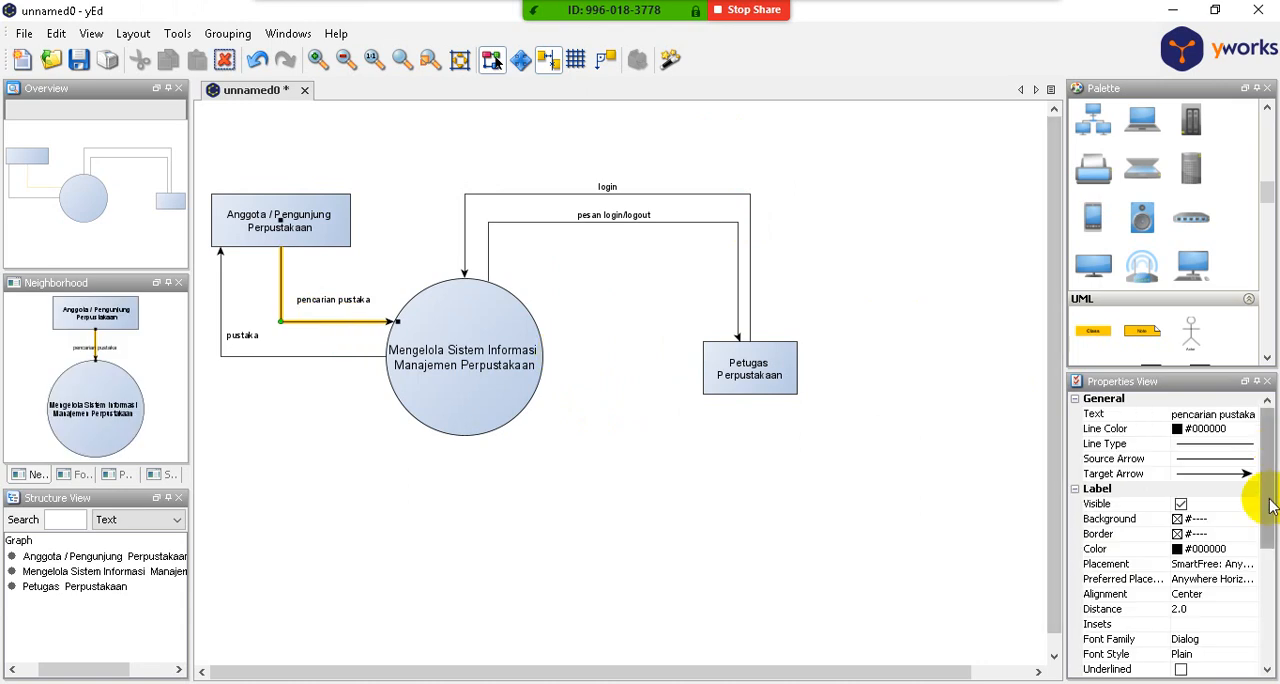
{"action": "left_click", "coordinate": [1212, 567]}
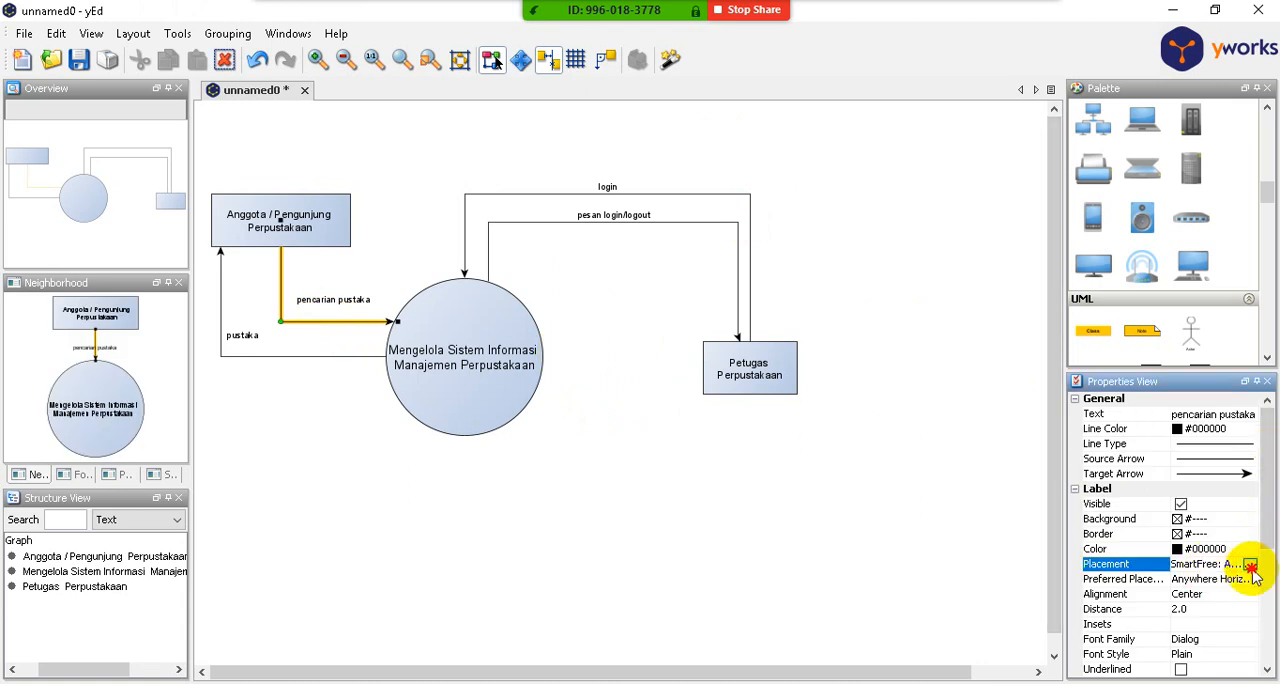
{"action": "left_click", "coordinate": [1249, 564]}
{"action": "left_click", "coordinate": [700, 343]}
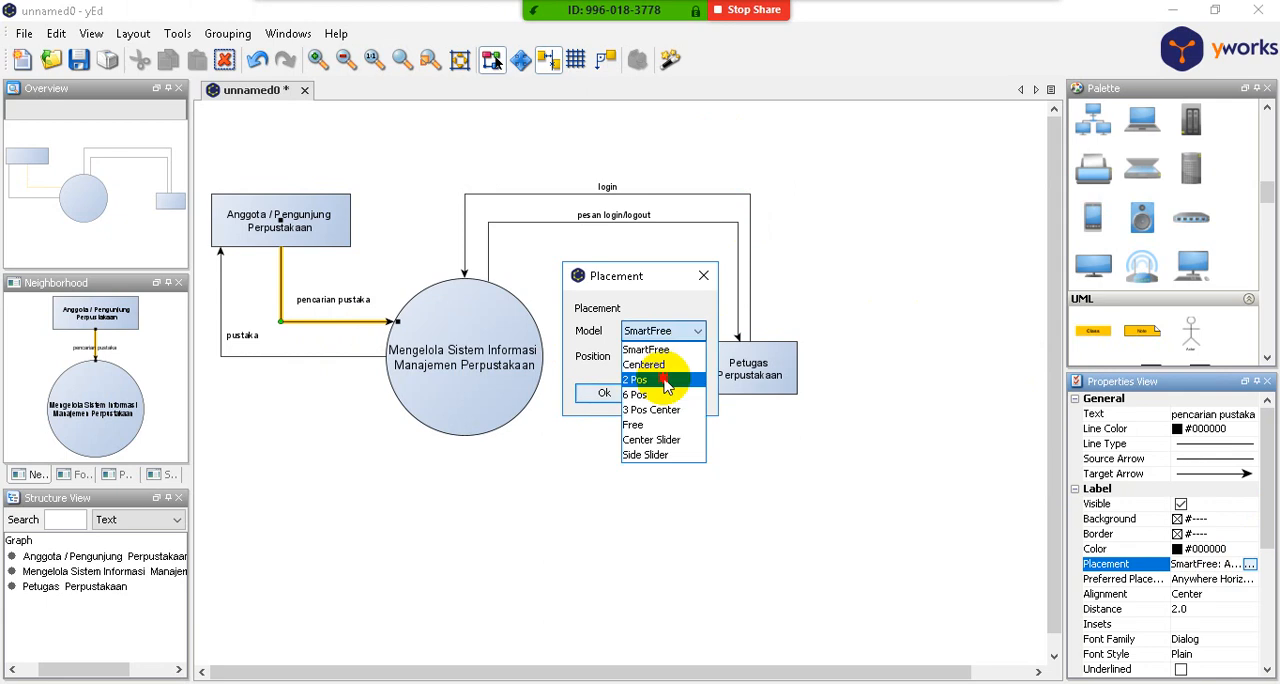
{"action": "left_click", "coordinate": [688, 390]}
{"action": "left_click", "coordinate": [602, 393]}
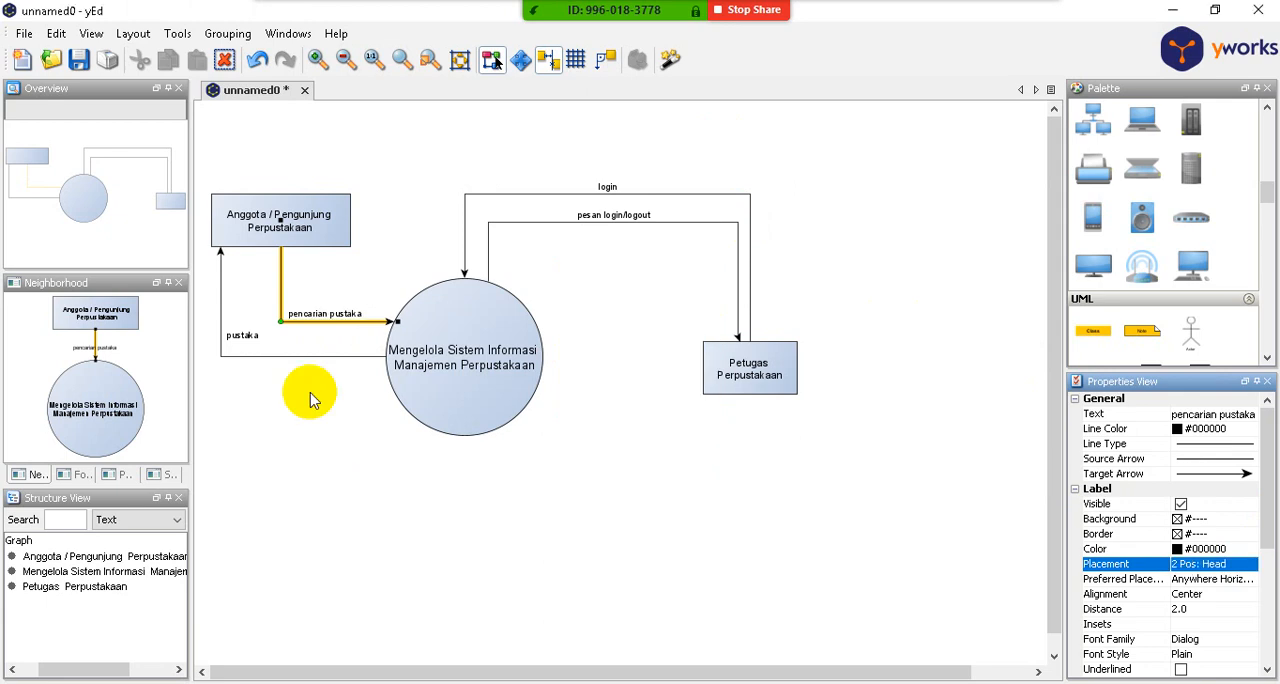
- Set the "pustaka" label's placement to the 2 Pos model with the Head position
{"action": "left_click", "coordinate": [240, 336]}
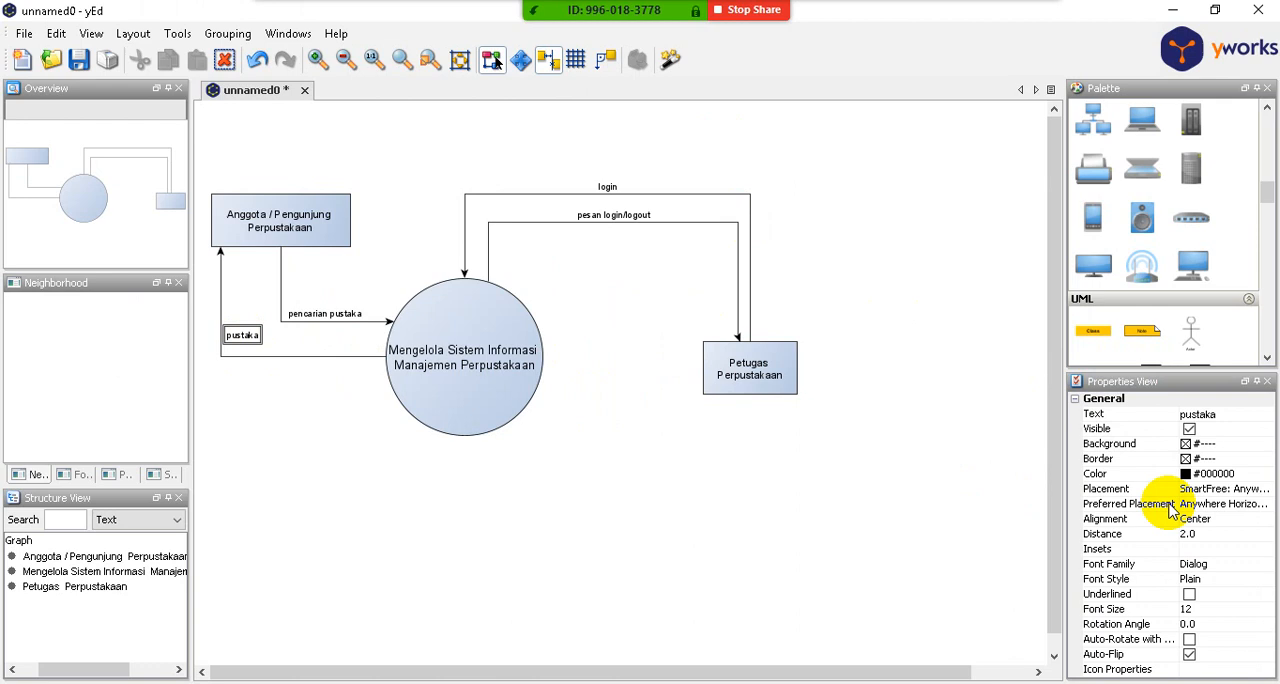
{"action": "left_click", "coordinate": [1236, 489]}
{"action": "left_click", "coordinate": [1266, 489]}
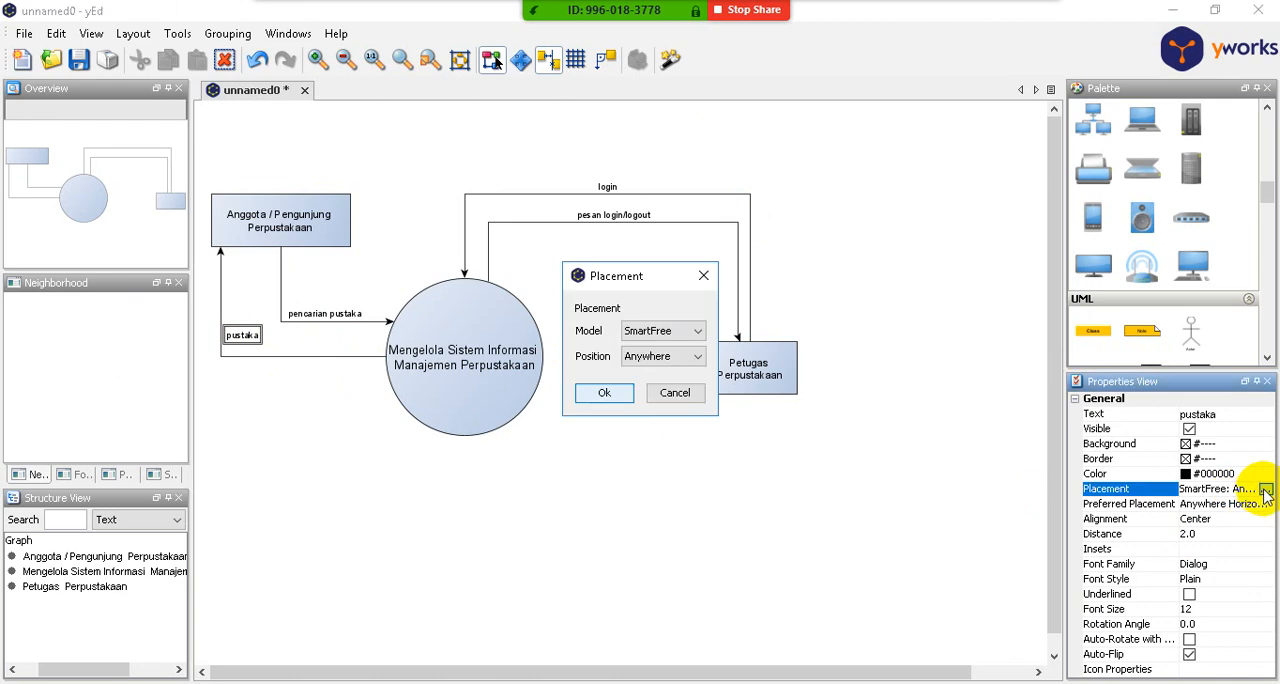
{"action": "left_click", "coordinate": [694, 334]}
{"action": "left_click", "coordinate": [663, 380]}
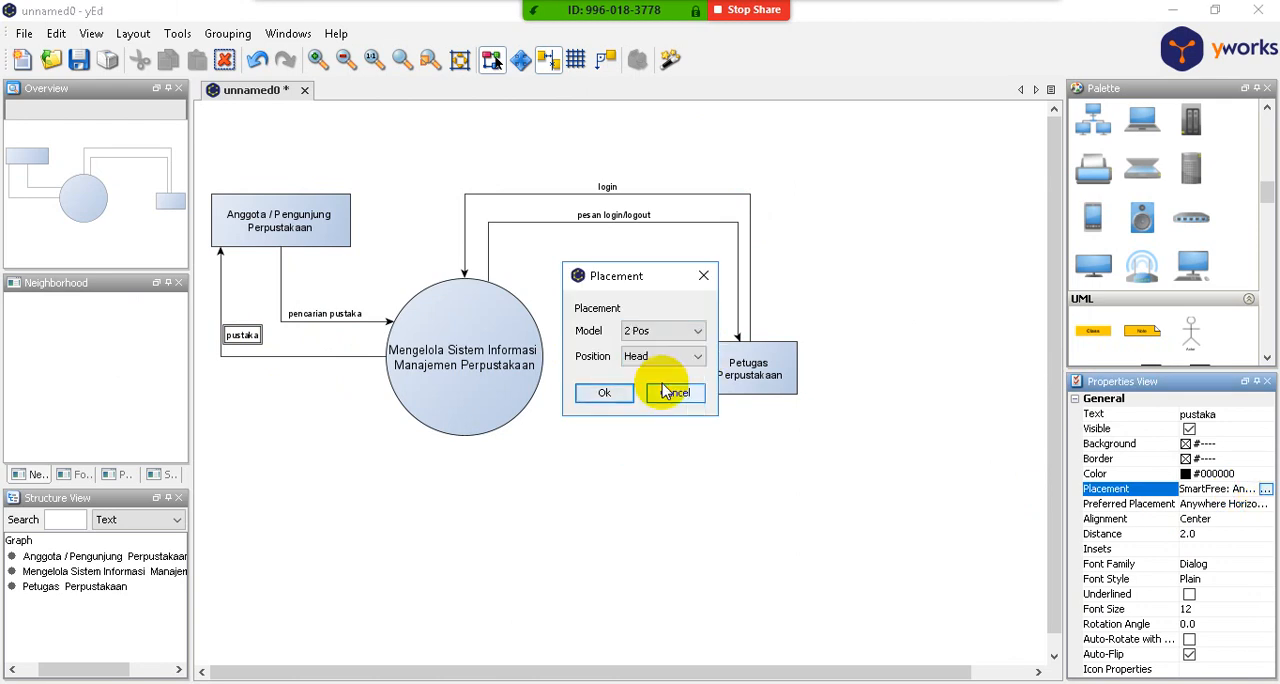
{"action": "left_click", "coordinate": [604, 392]}
{"action": "left_click", "coordinate": [628, 466]}
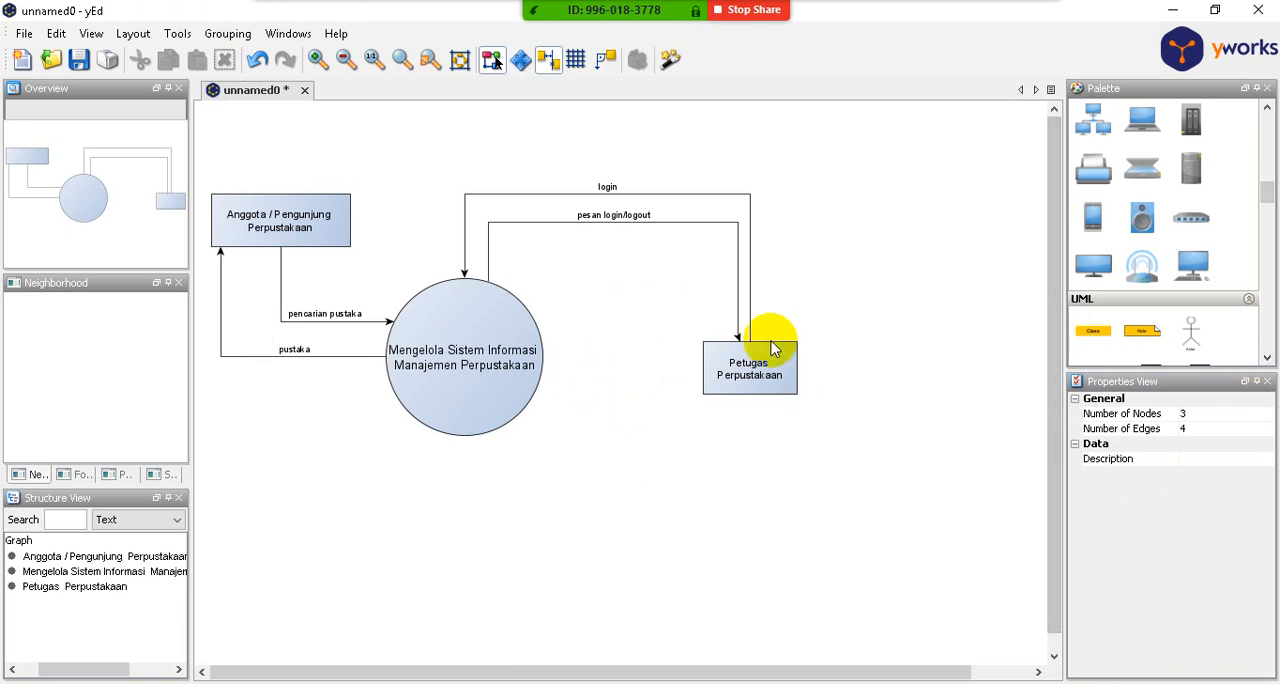
- Move the "pesan login/logout" arrow's bend just above the Petugas Perpustakaan rectangle to about X 305, Y 66
{"action": "scroll", "coordinate": [749, 355], "scroll_direction": "up", "scroll_amount": 5}
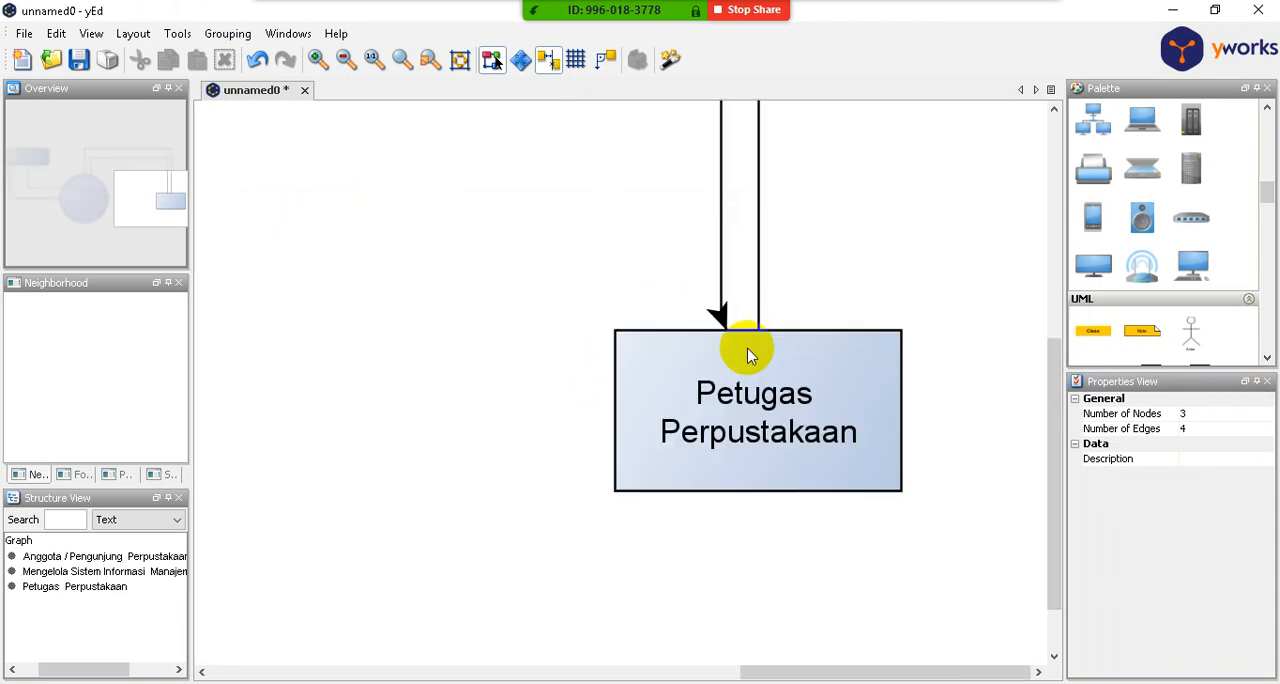
{"action": "left_click", "coordinate": [692, 273]}
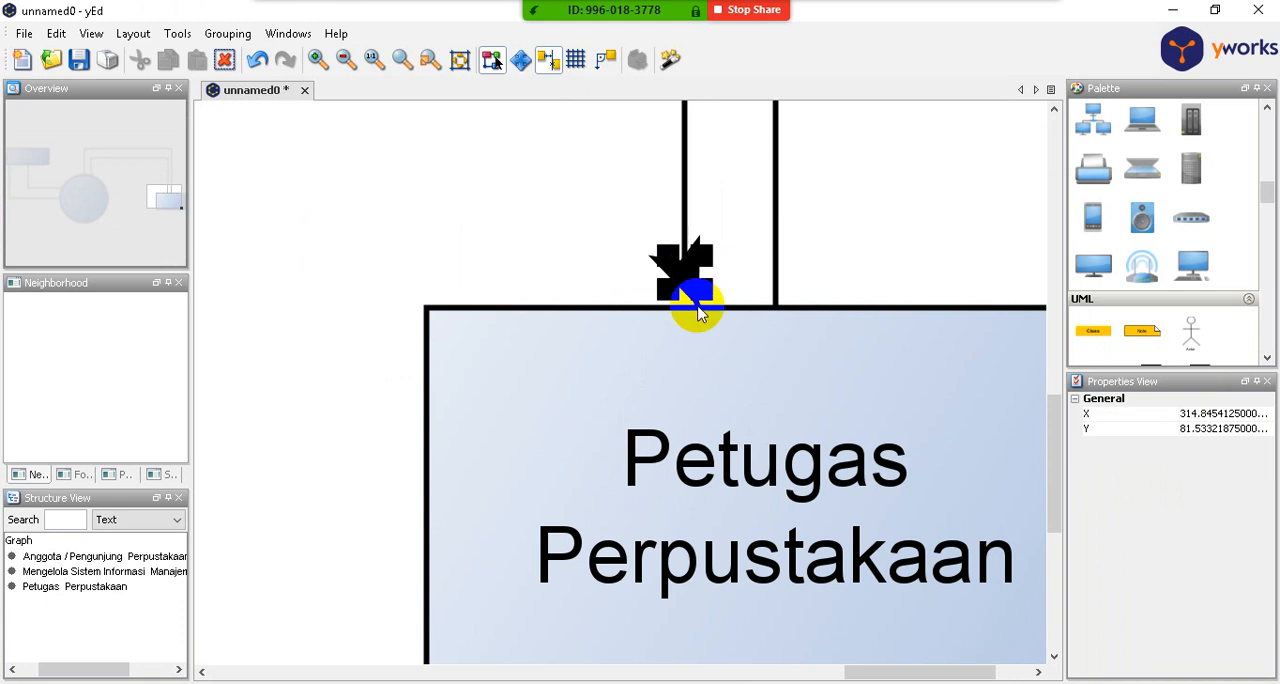
{"action": "left_click", "coordinate": [696, 300]}
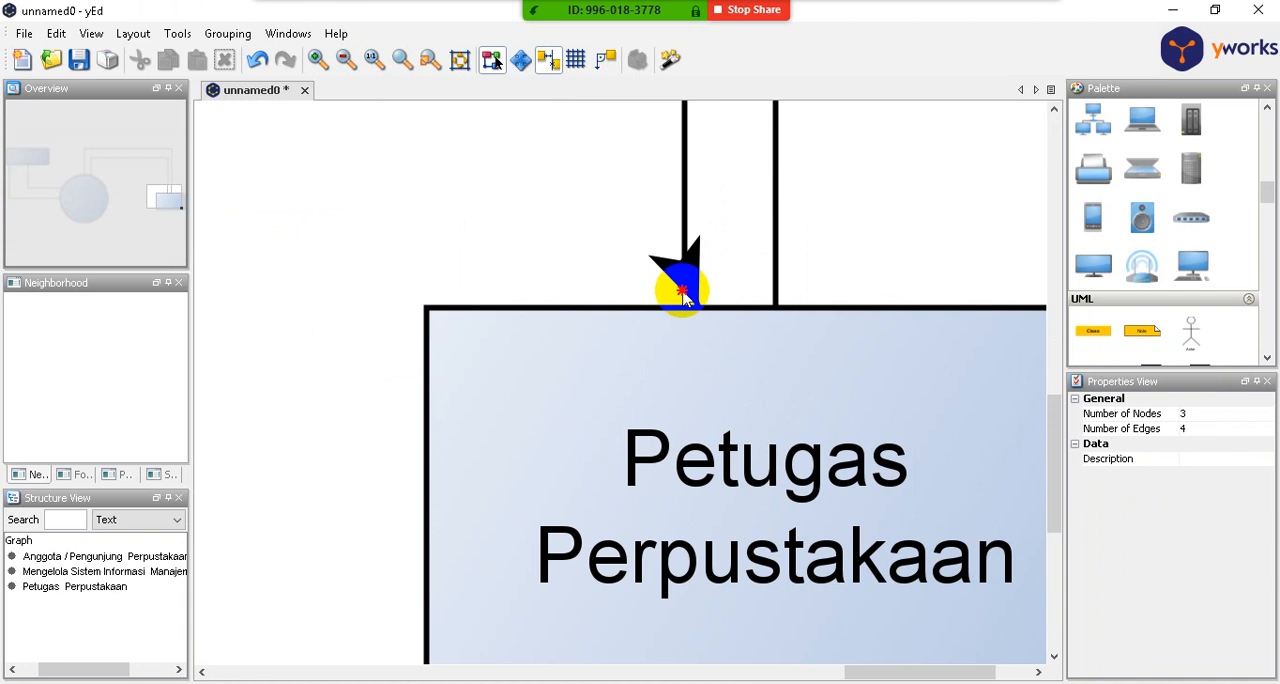
{"action": "left_click", "coordinate": [686, 282]}
{"action": "left_click_drag", "start_coordinate": [690, 280], "coordinate": [643, 210]}
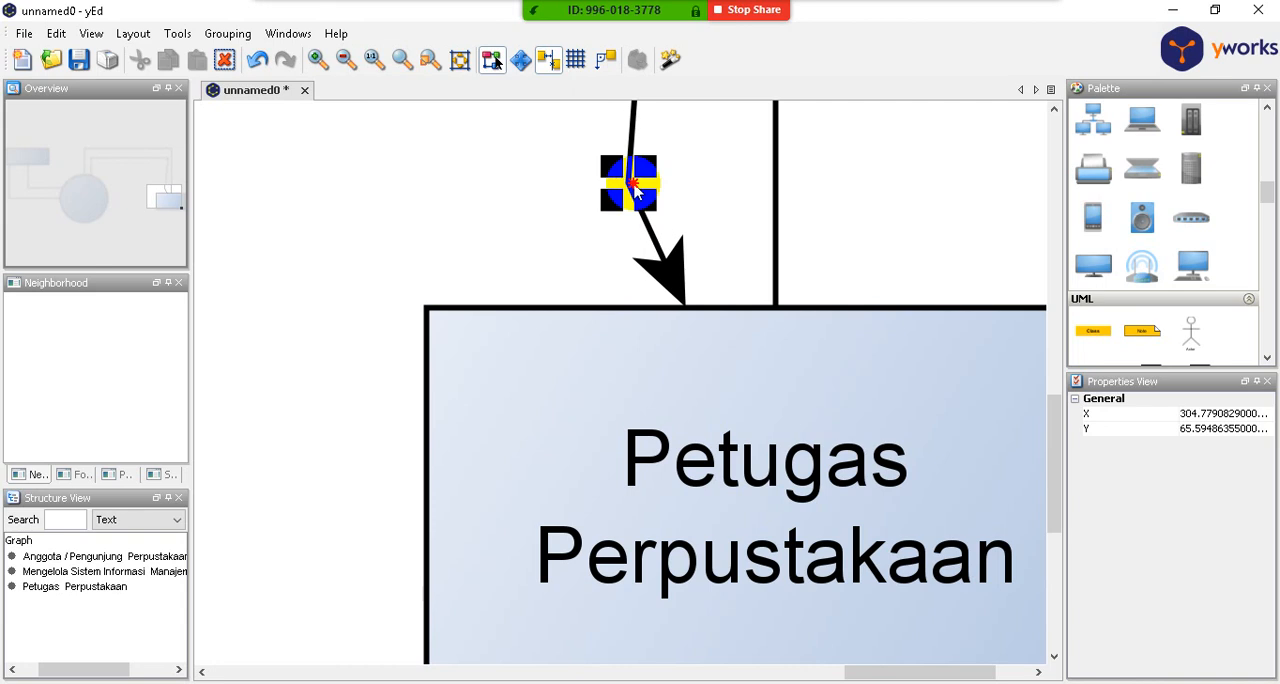
- Remove the bend just above the Petugas Perpustakaan rectangle from the "pesan login/logout" arrow
{"action": "left_click", "coordinate": [660, 178]}
{"action": "left_click", "coordinate": [628, 182]}
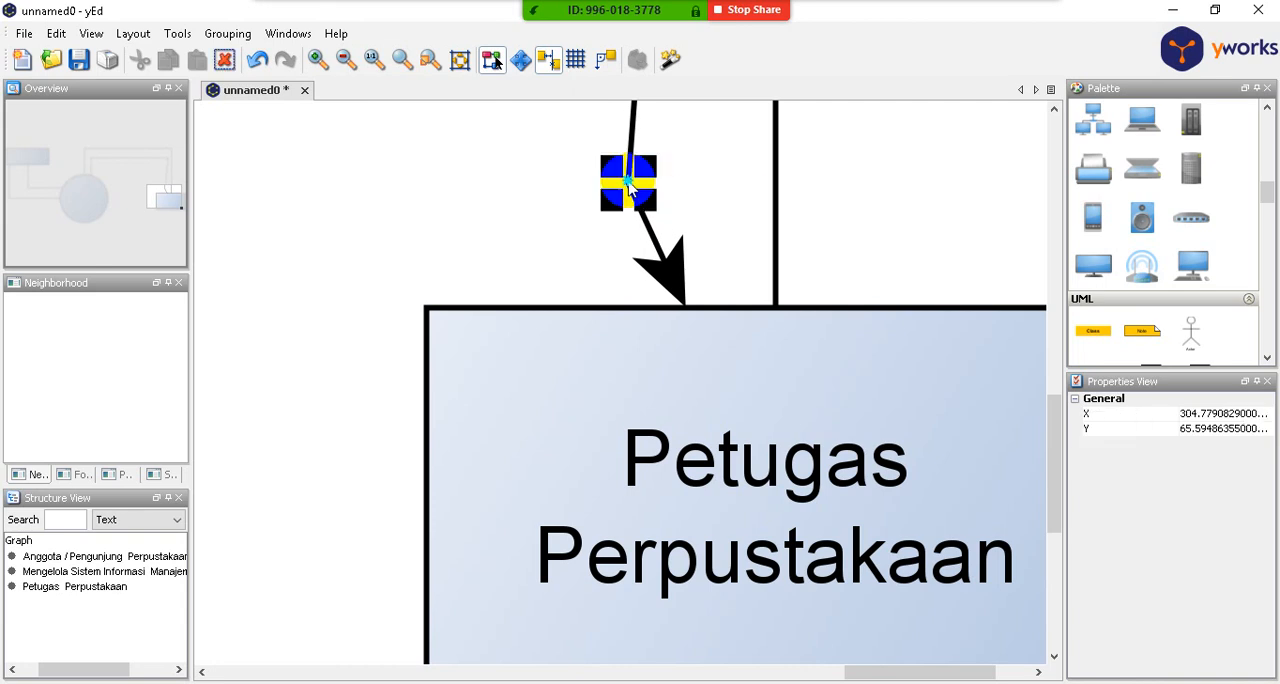
{"action": "right_click", "coordinate": [630, 188]}
{"action": "left_click", "coordinate": [651, 194]}
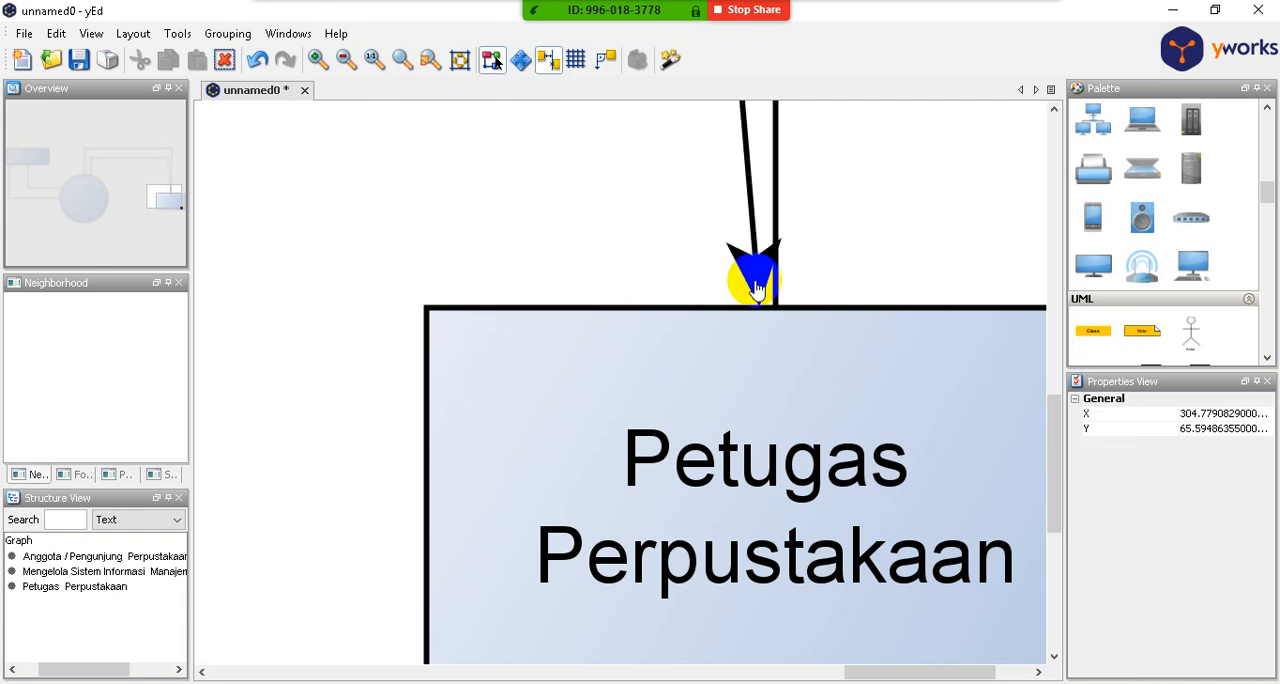
- Add a bend to the "pesan login/logout" arrow just above the Petugas Perpustakaan rectangle at about X 324, Y 75
{"action": "left_click", "coordinate": [750, 274]}
{"action": "left_click_drag", "start_coordinate": [745, 276], "coordinate": [737, 238]}
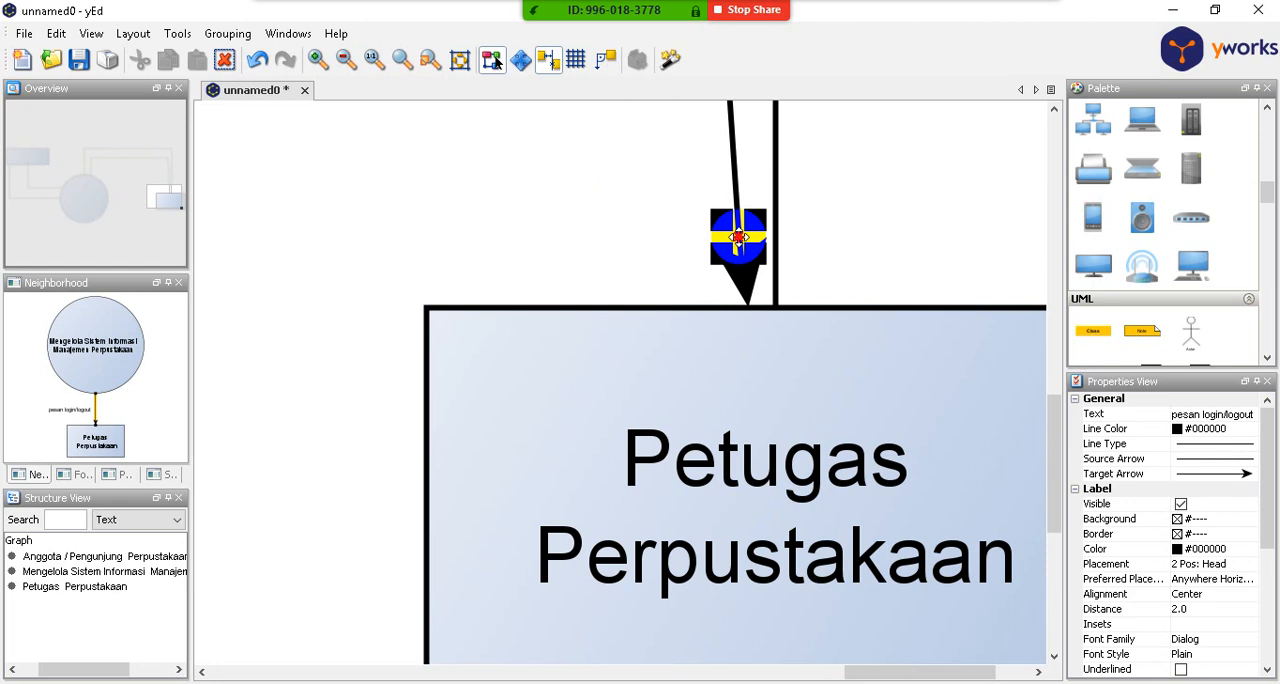
{"action": "left_click", "coordinate": [680, 258]}
{"action": "scroll", "coordinate": [686, 263], "scroll_direction": "down", "scroll_amount": 3}
{"action": "scroll", "coordinate": [683, 263], "scroll_direction": "down", "scroll_amount": 3}
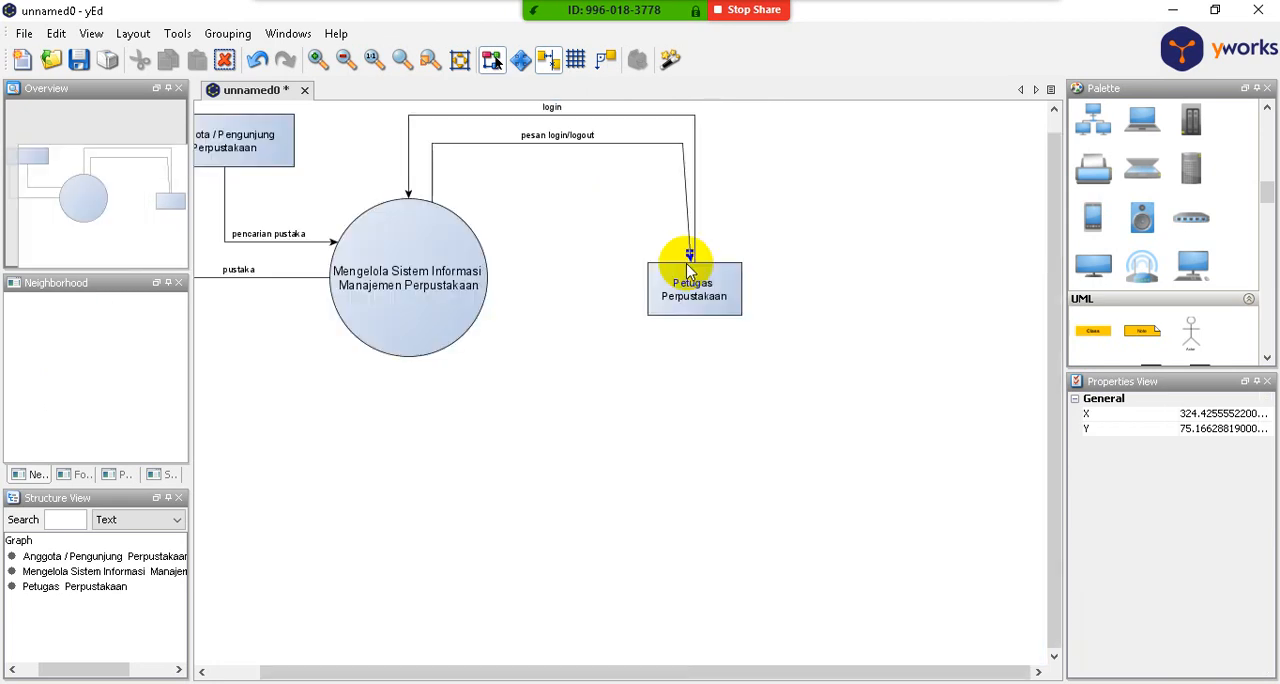